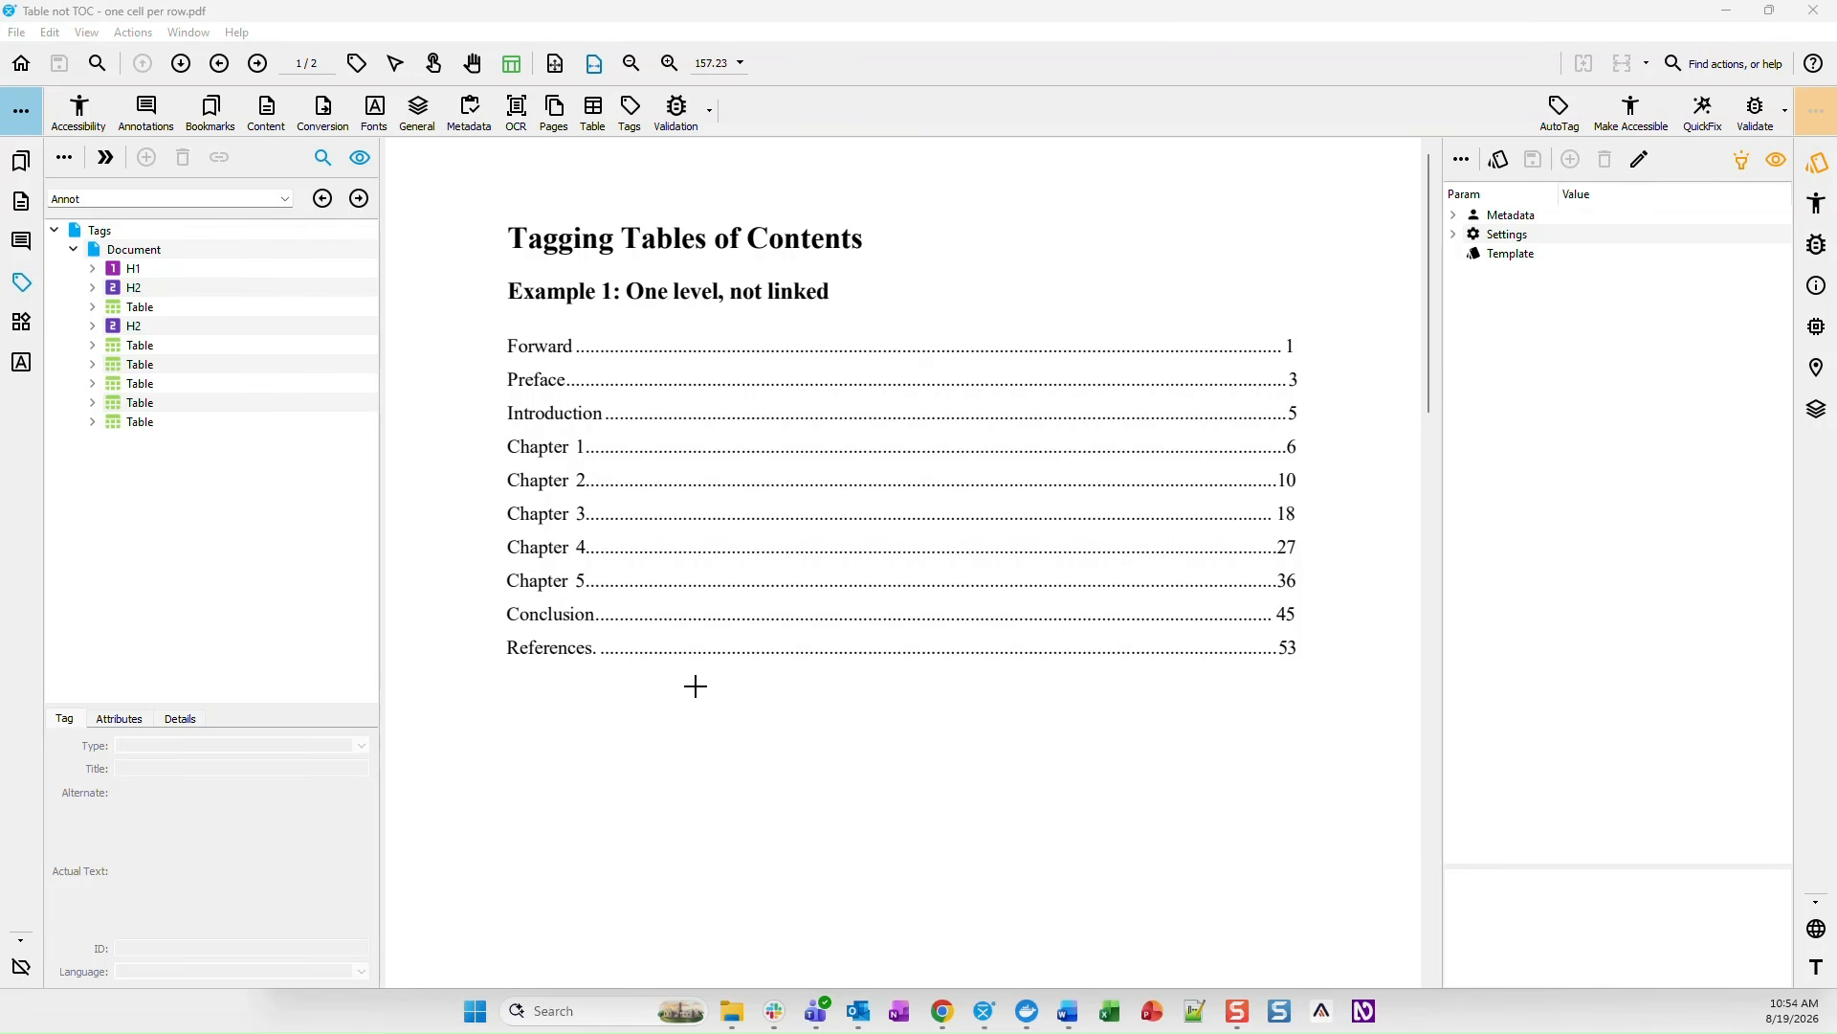
- Examine which contents entries each Table tag covers in Example 1 and Example 2 by selecting them in the tag tree
left_click(153, 309)
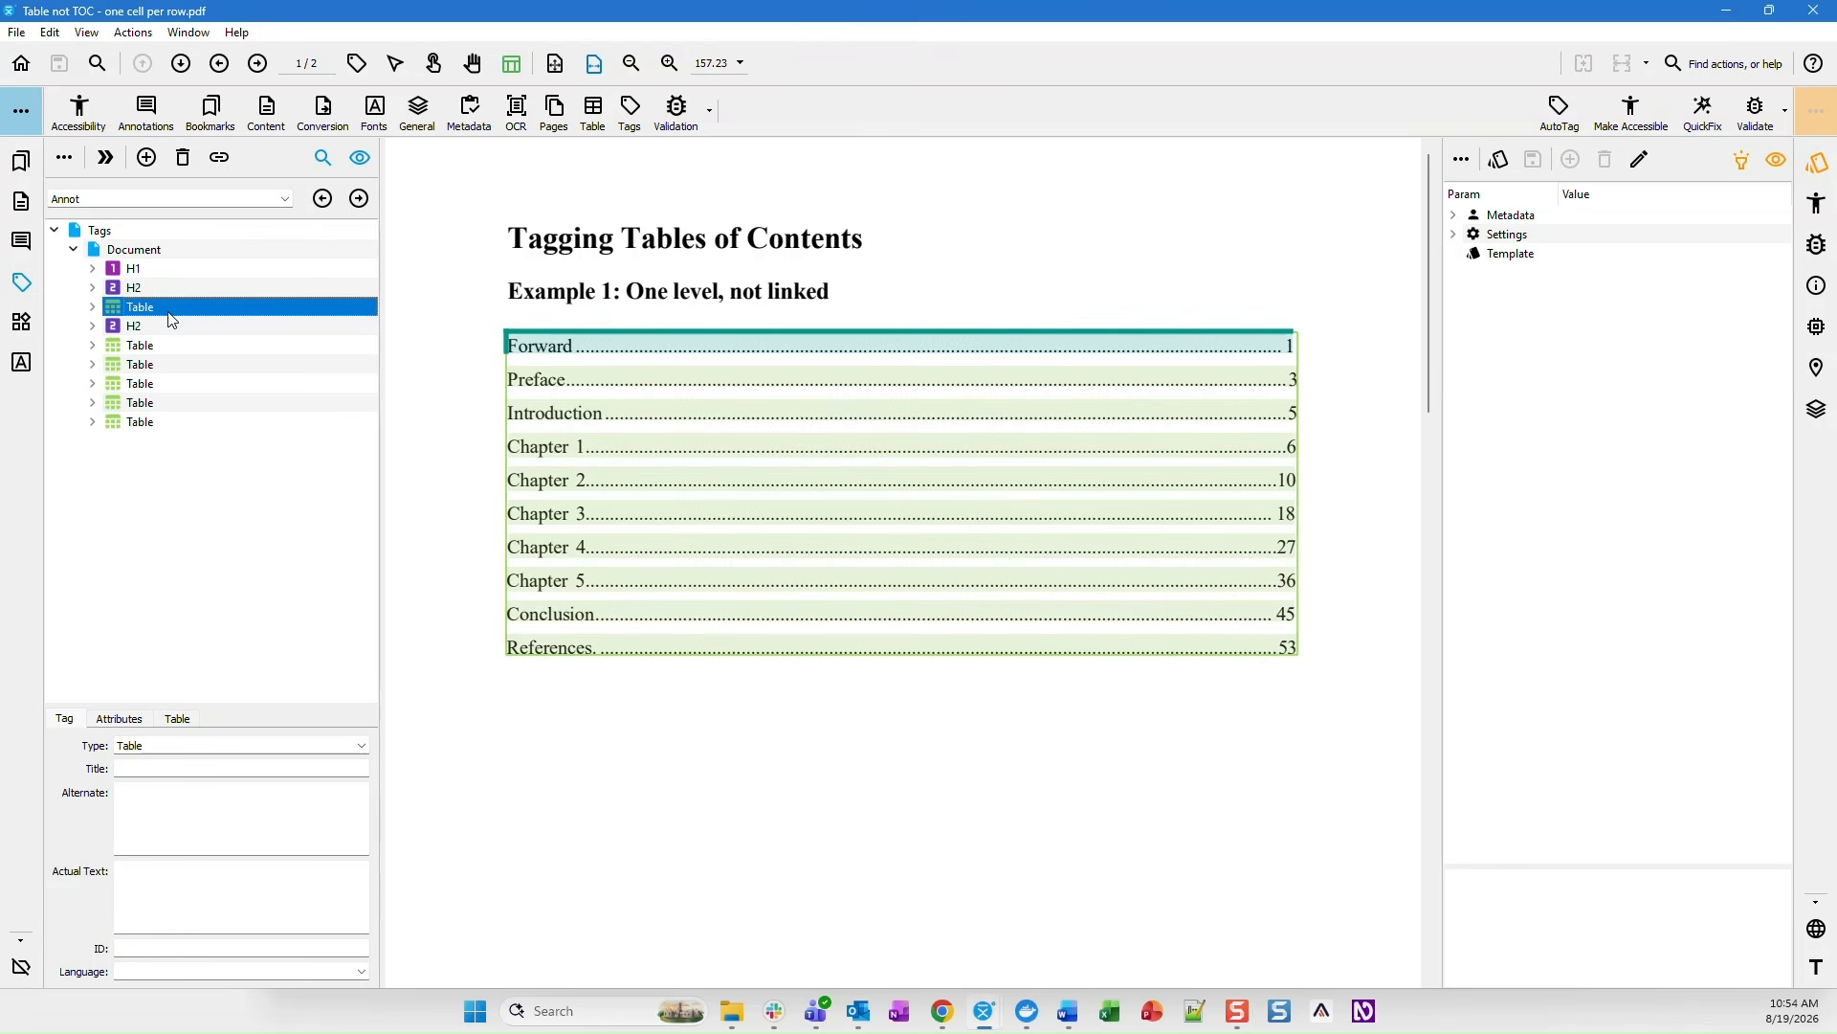
left_click(173, 348)
left_click(166, 370)
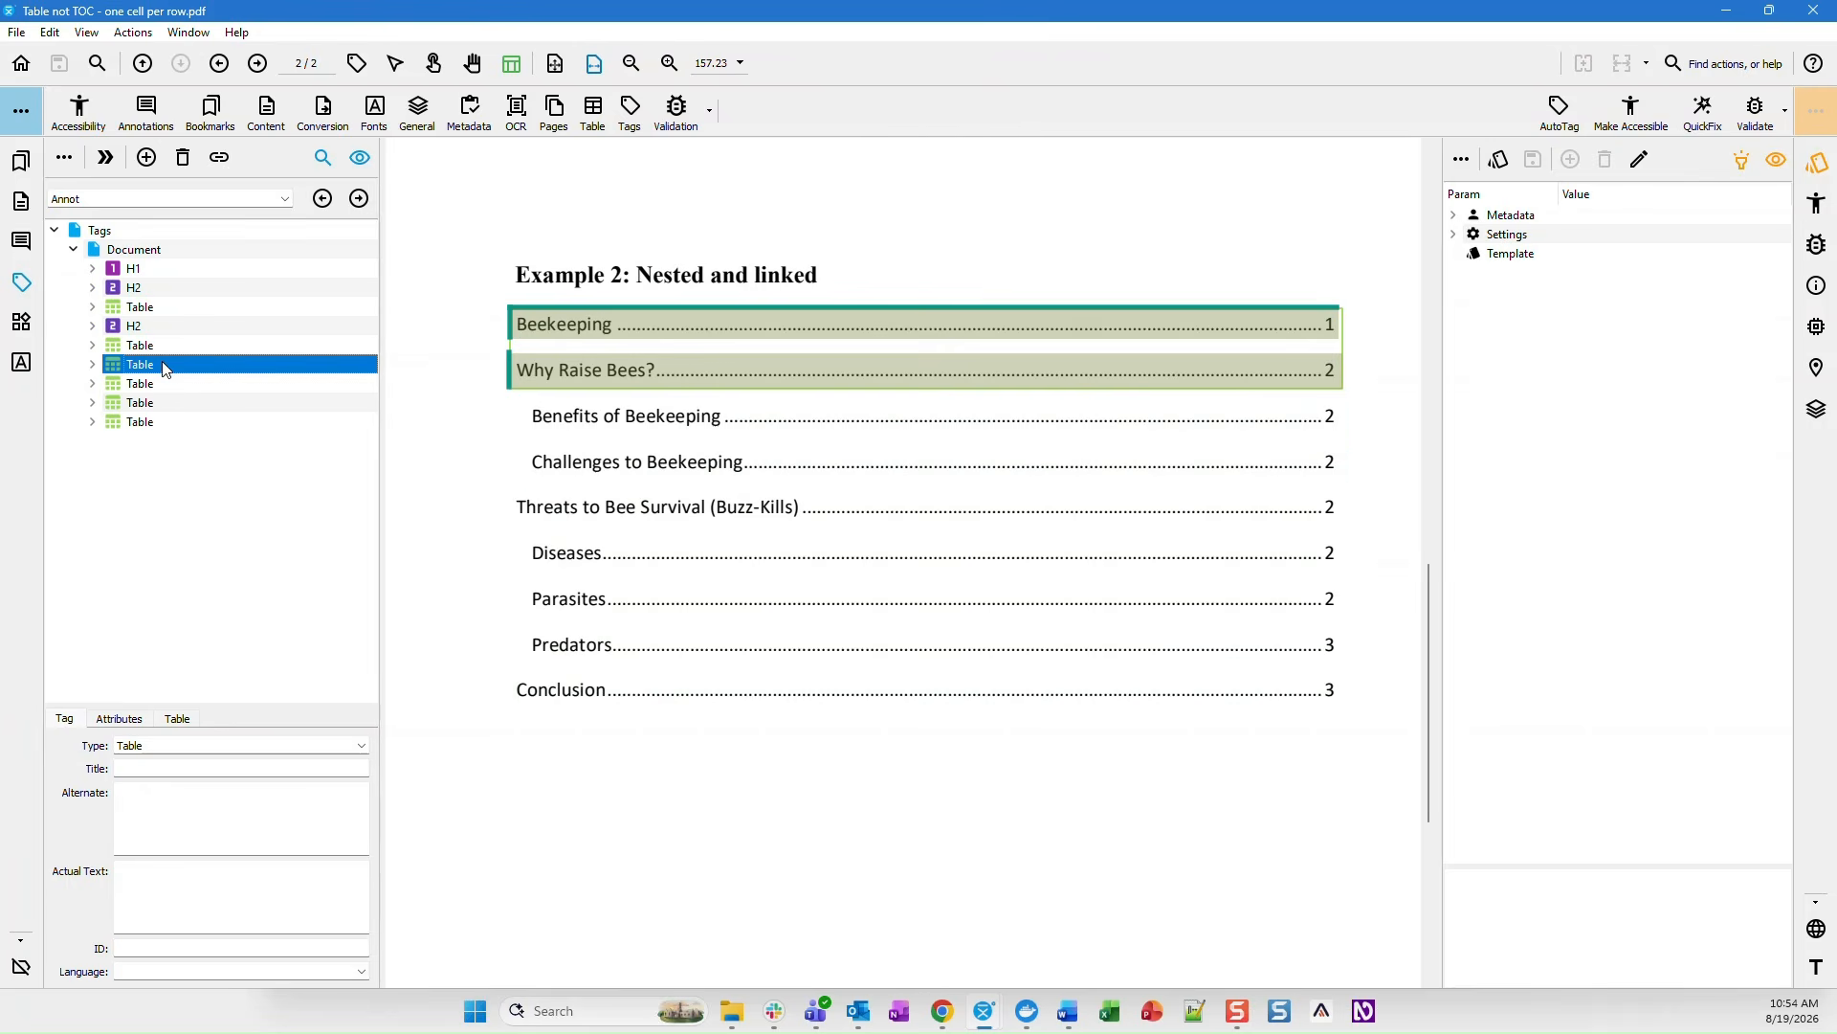
left_click(165, 383)
left_click(163, 403)
left_click(162, 422)
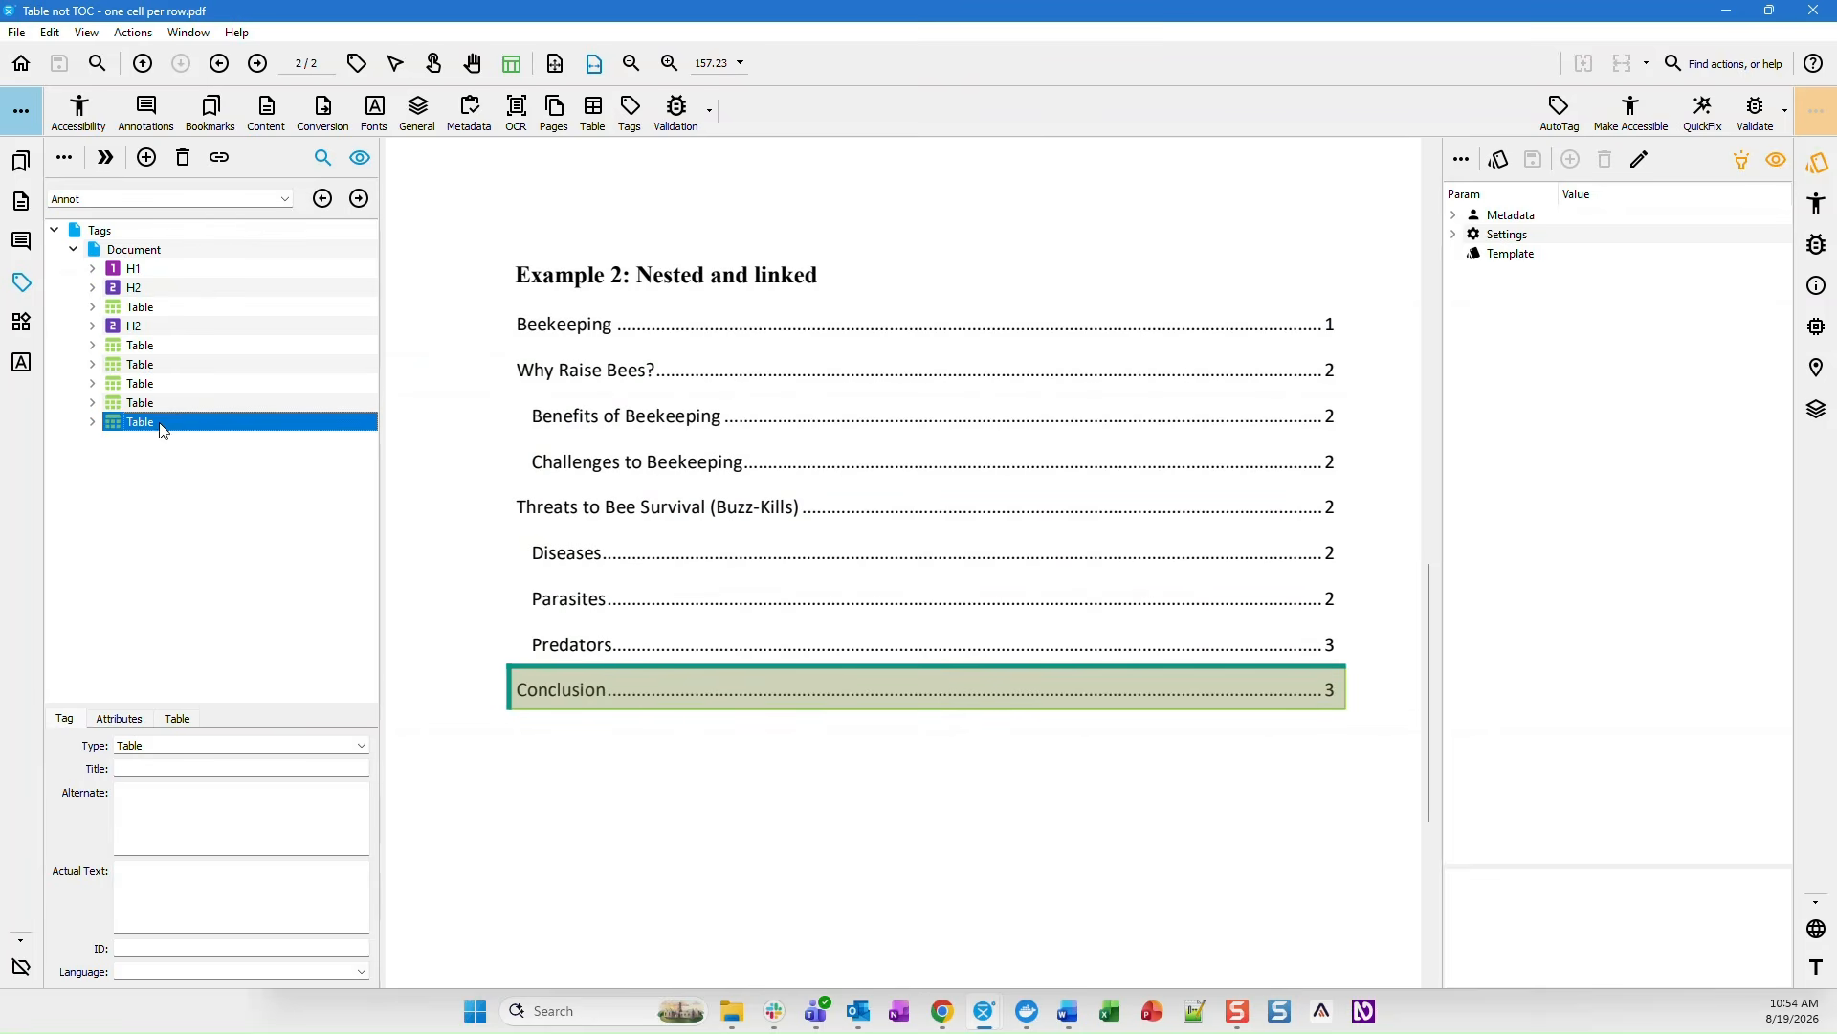
left_click(167, 308)
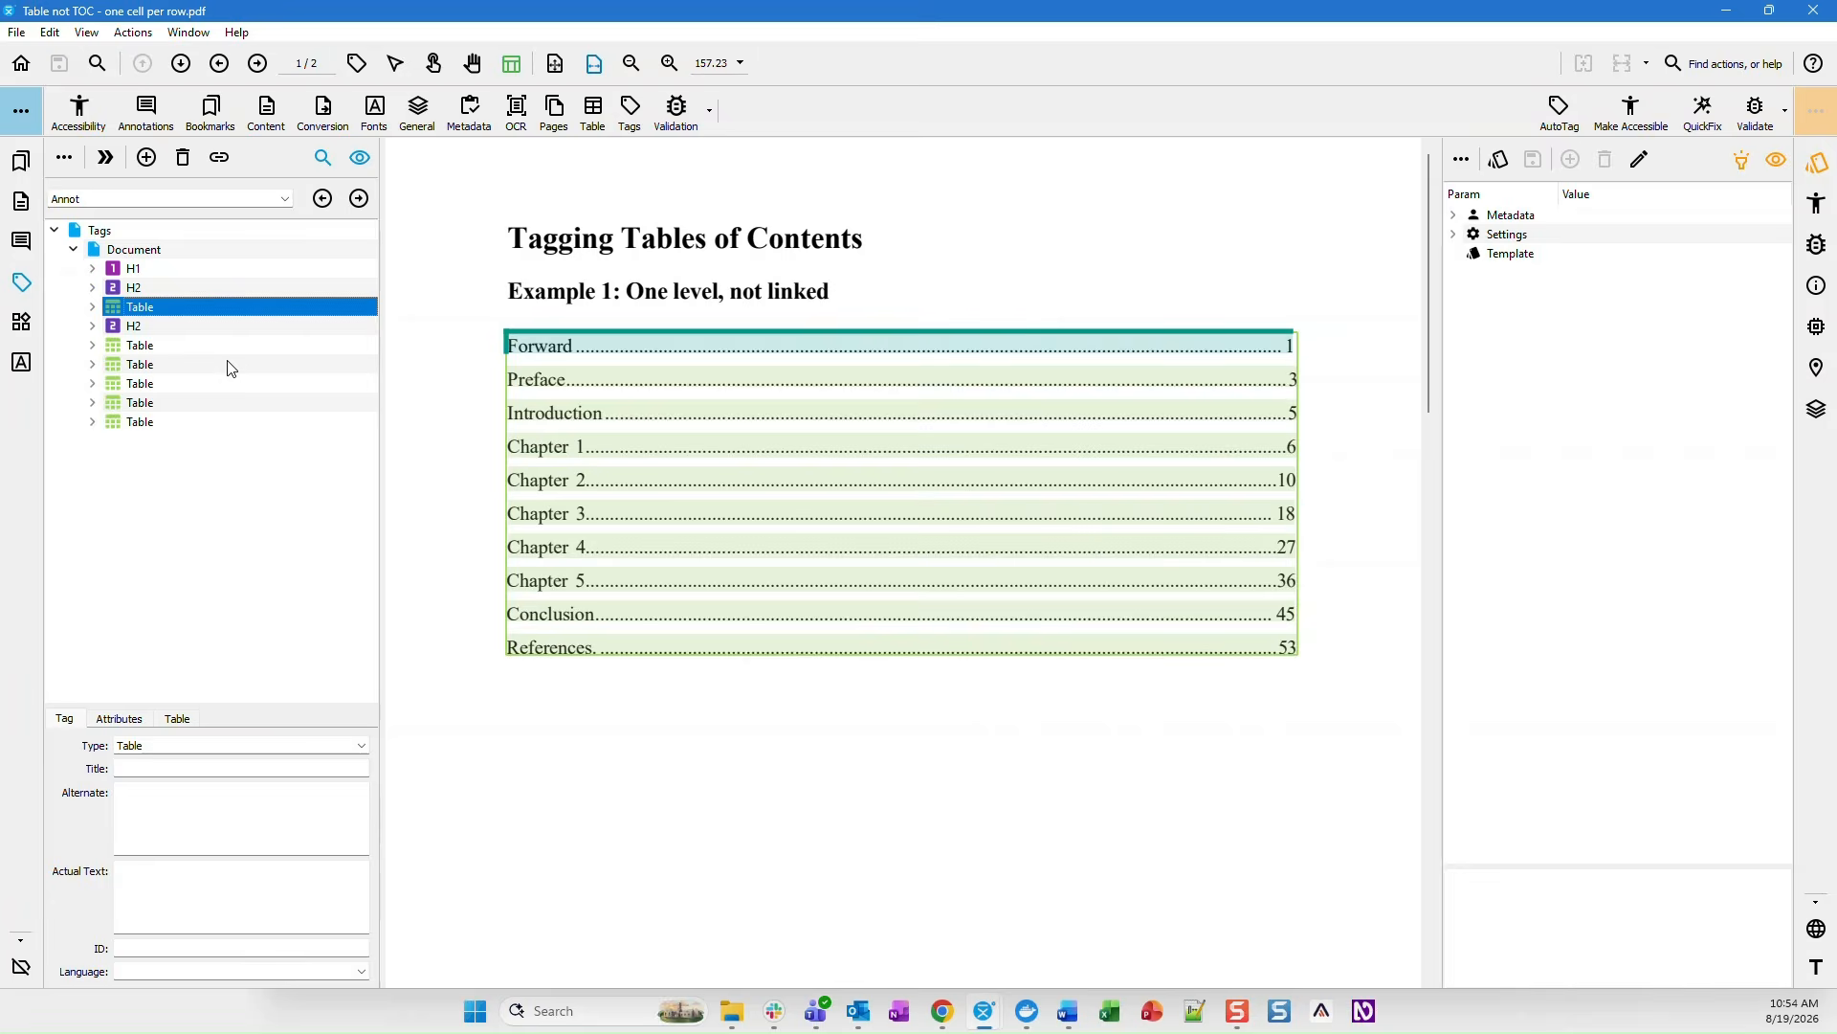
left_click(150, 349)
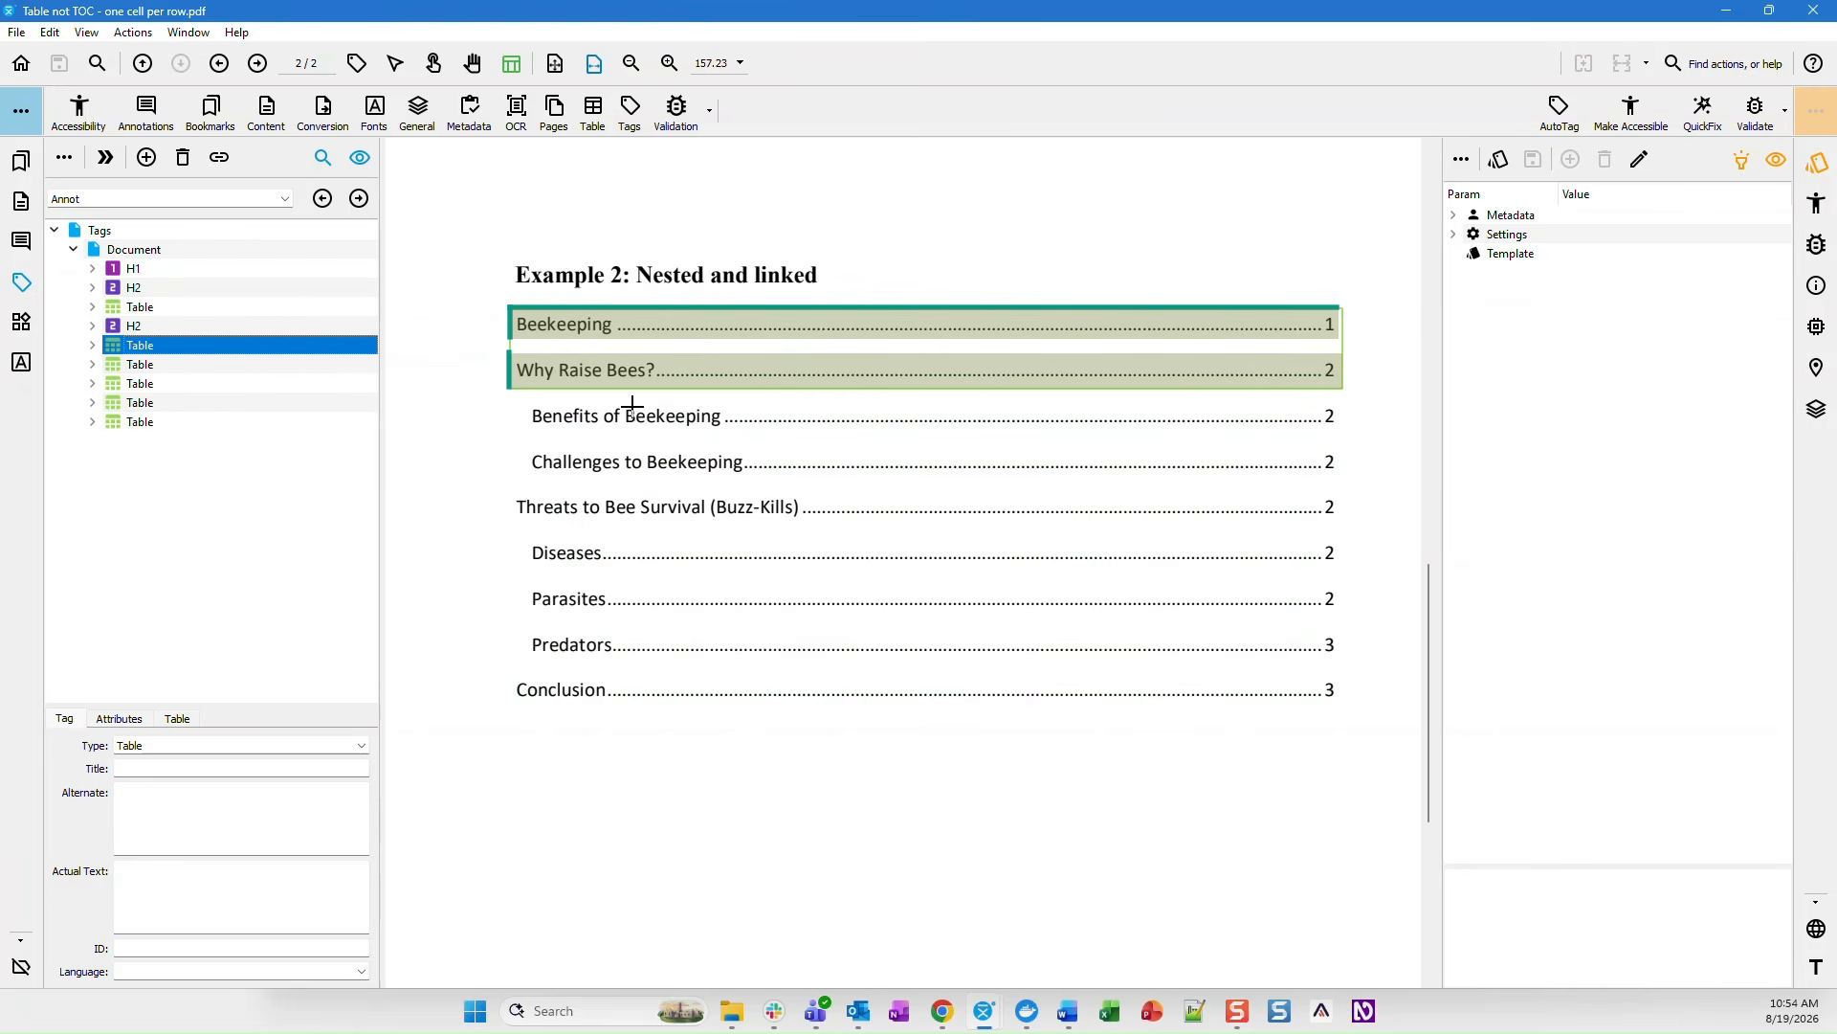
left_click(188, 366)
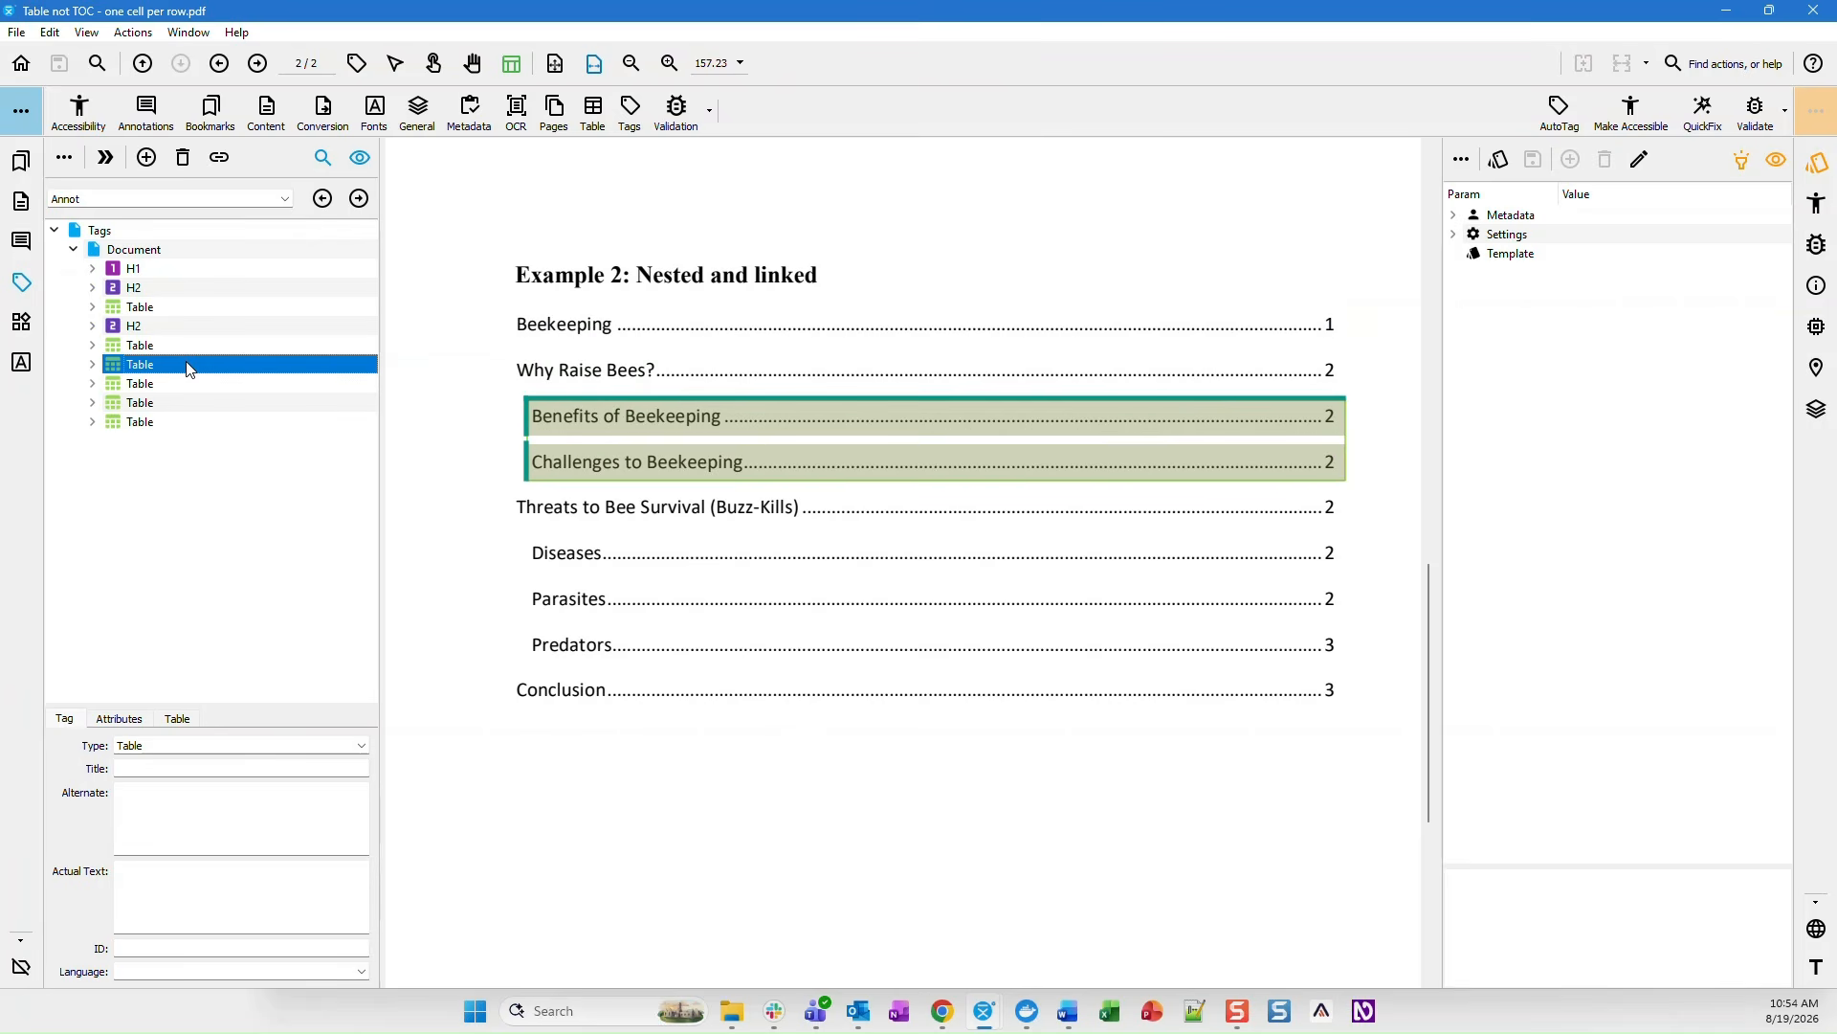
left_click(186, 385)
left_click(184, 403)
left_click(180, 423)
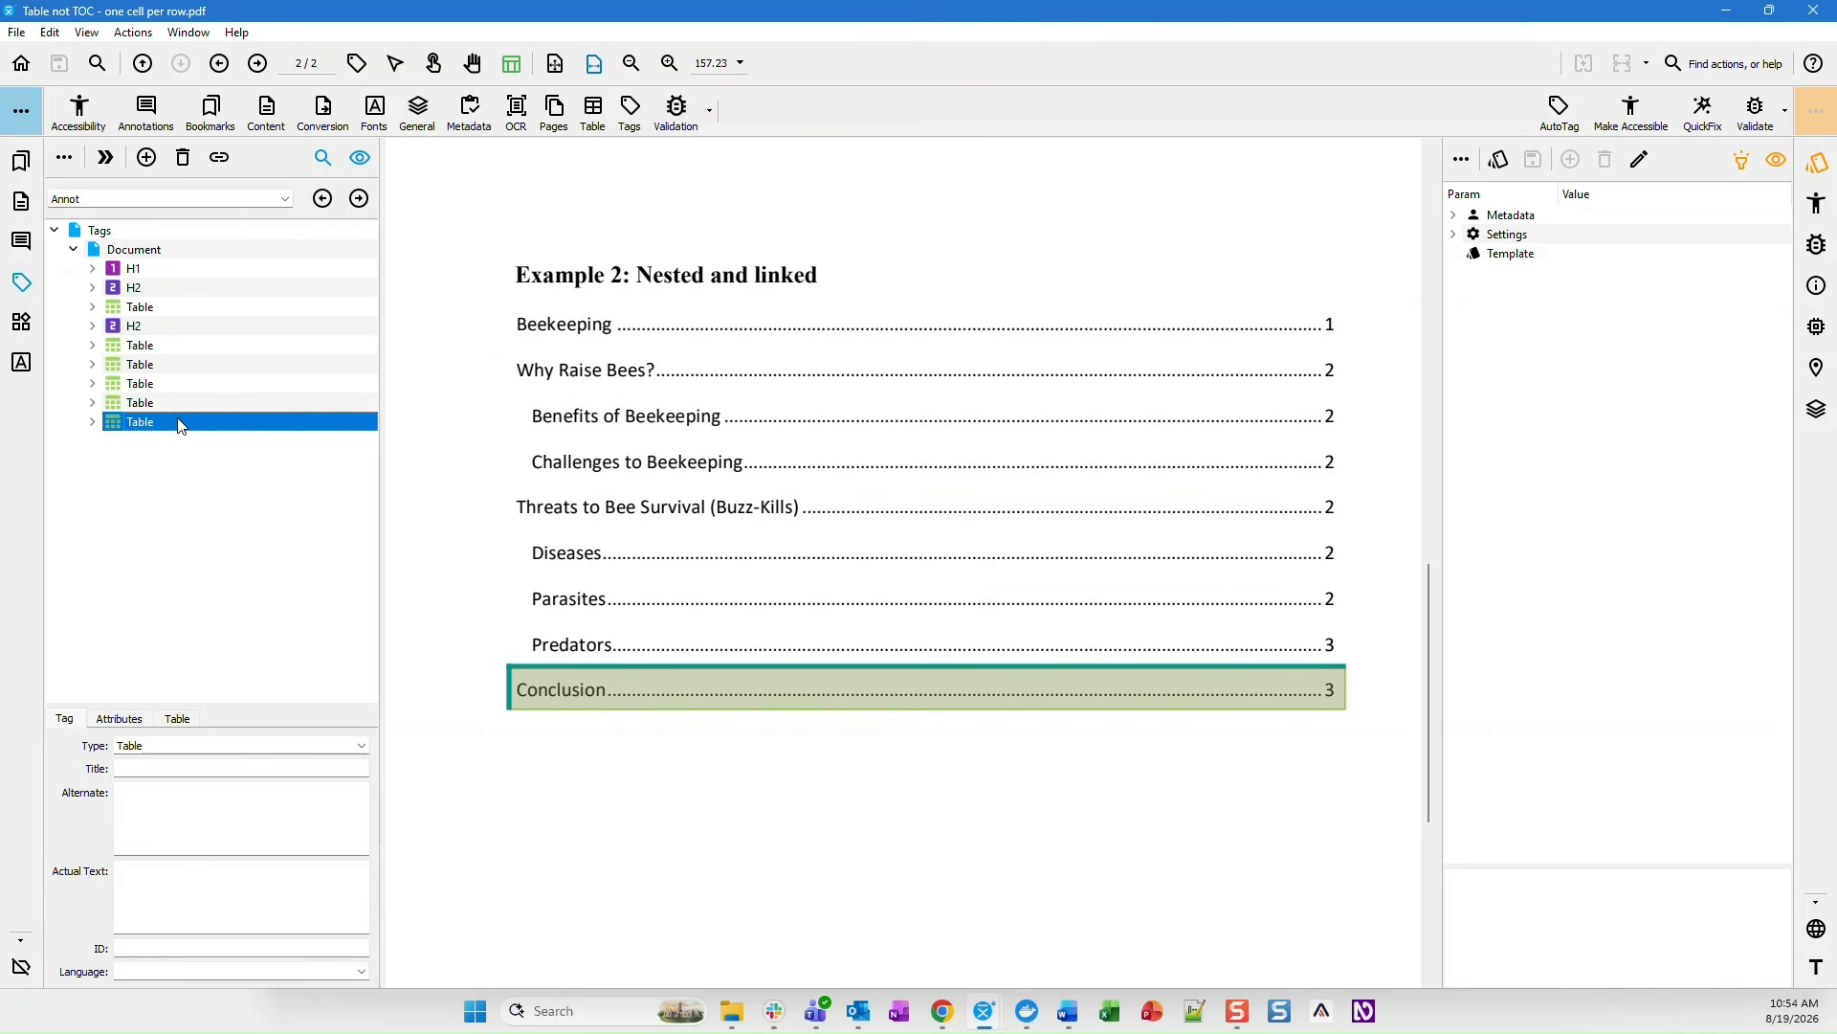
- Expand the Example 1 Table tag and examine which contents entries its first and third TR tags cover
left_click(173, 310)
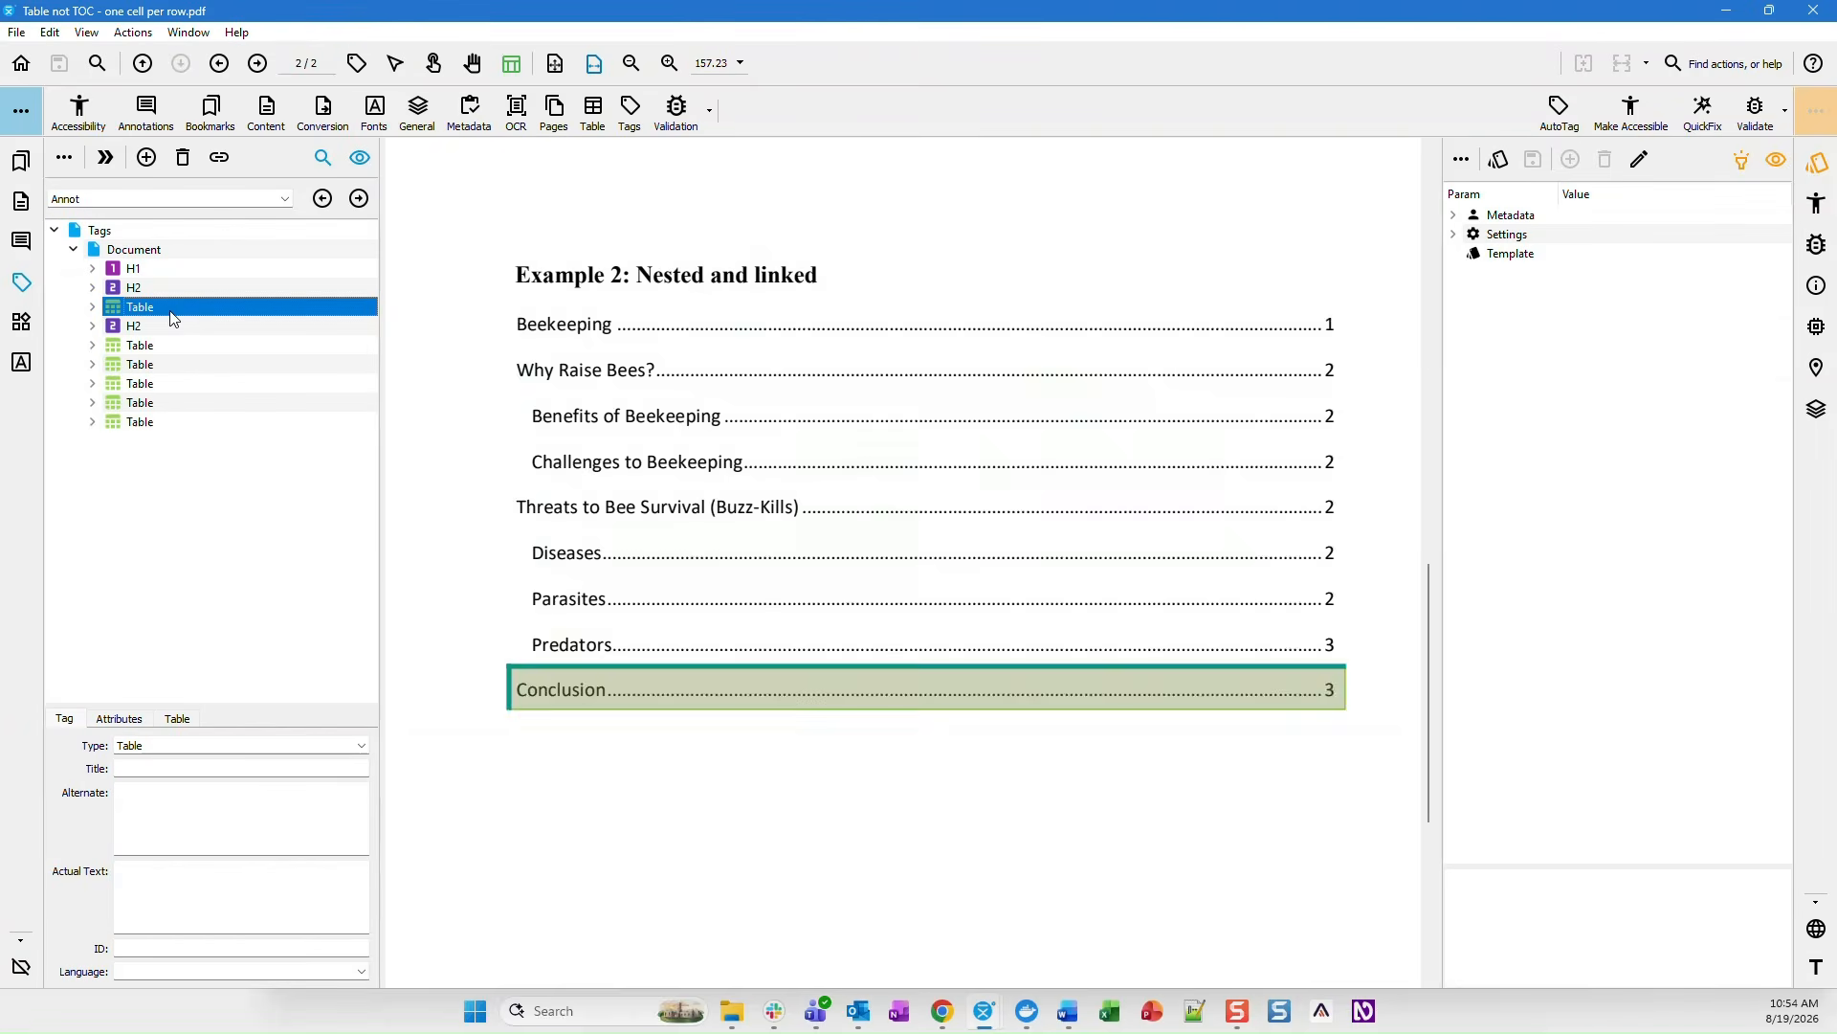
left_click(92, 308)
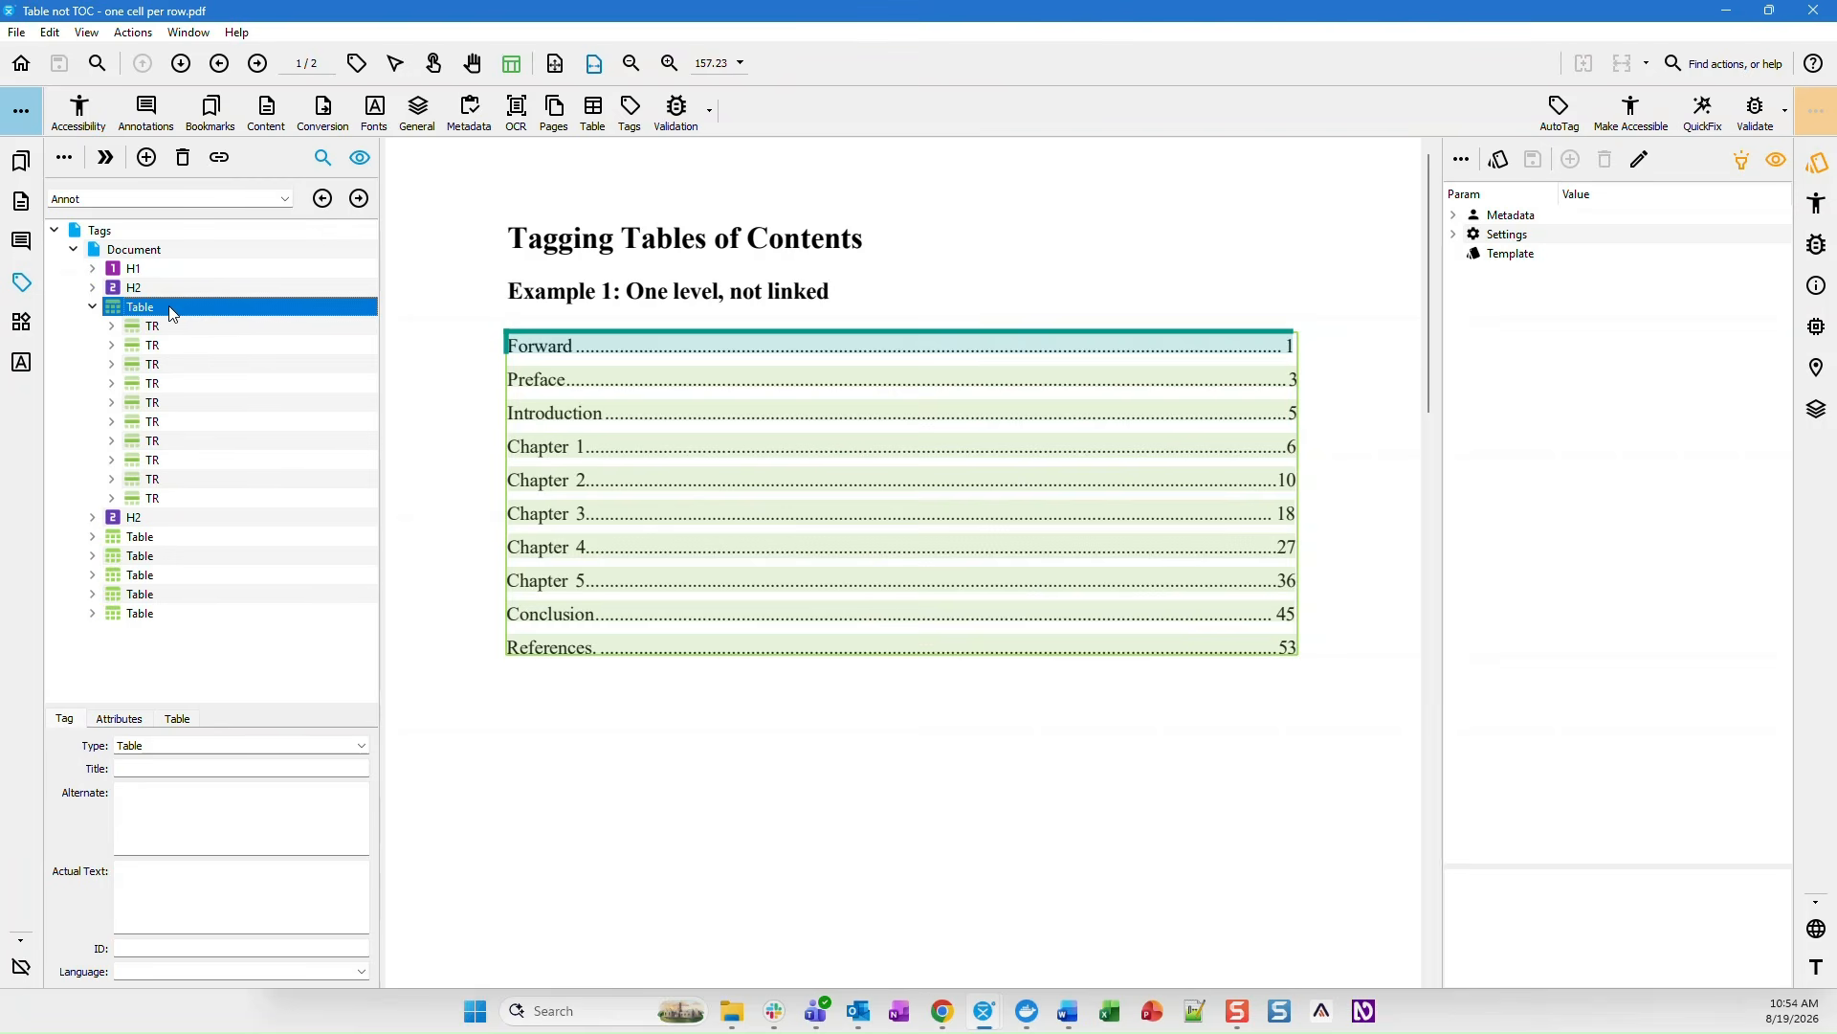
left_click(174, 329)
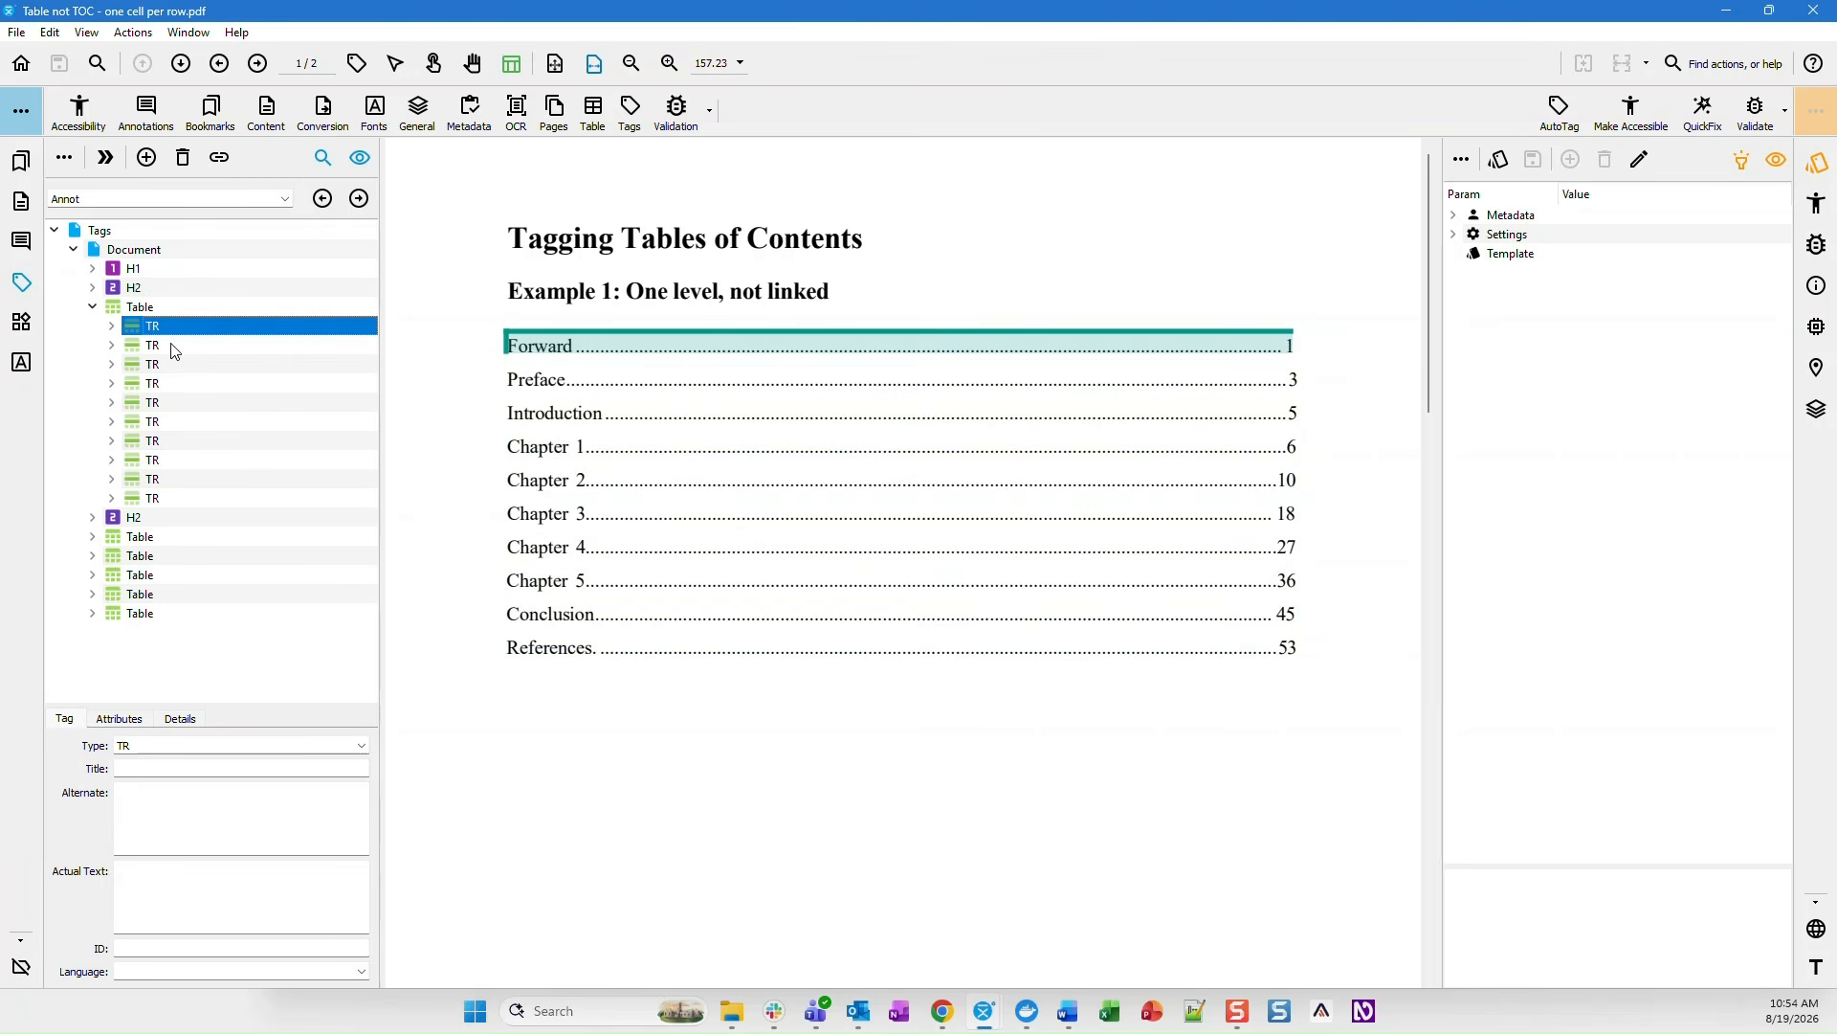
left_click(175, 367)
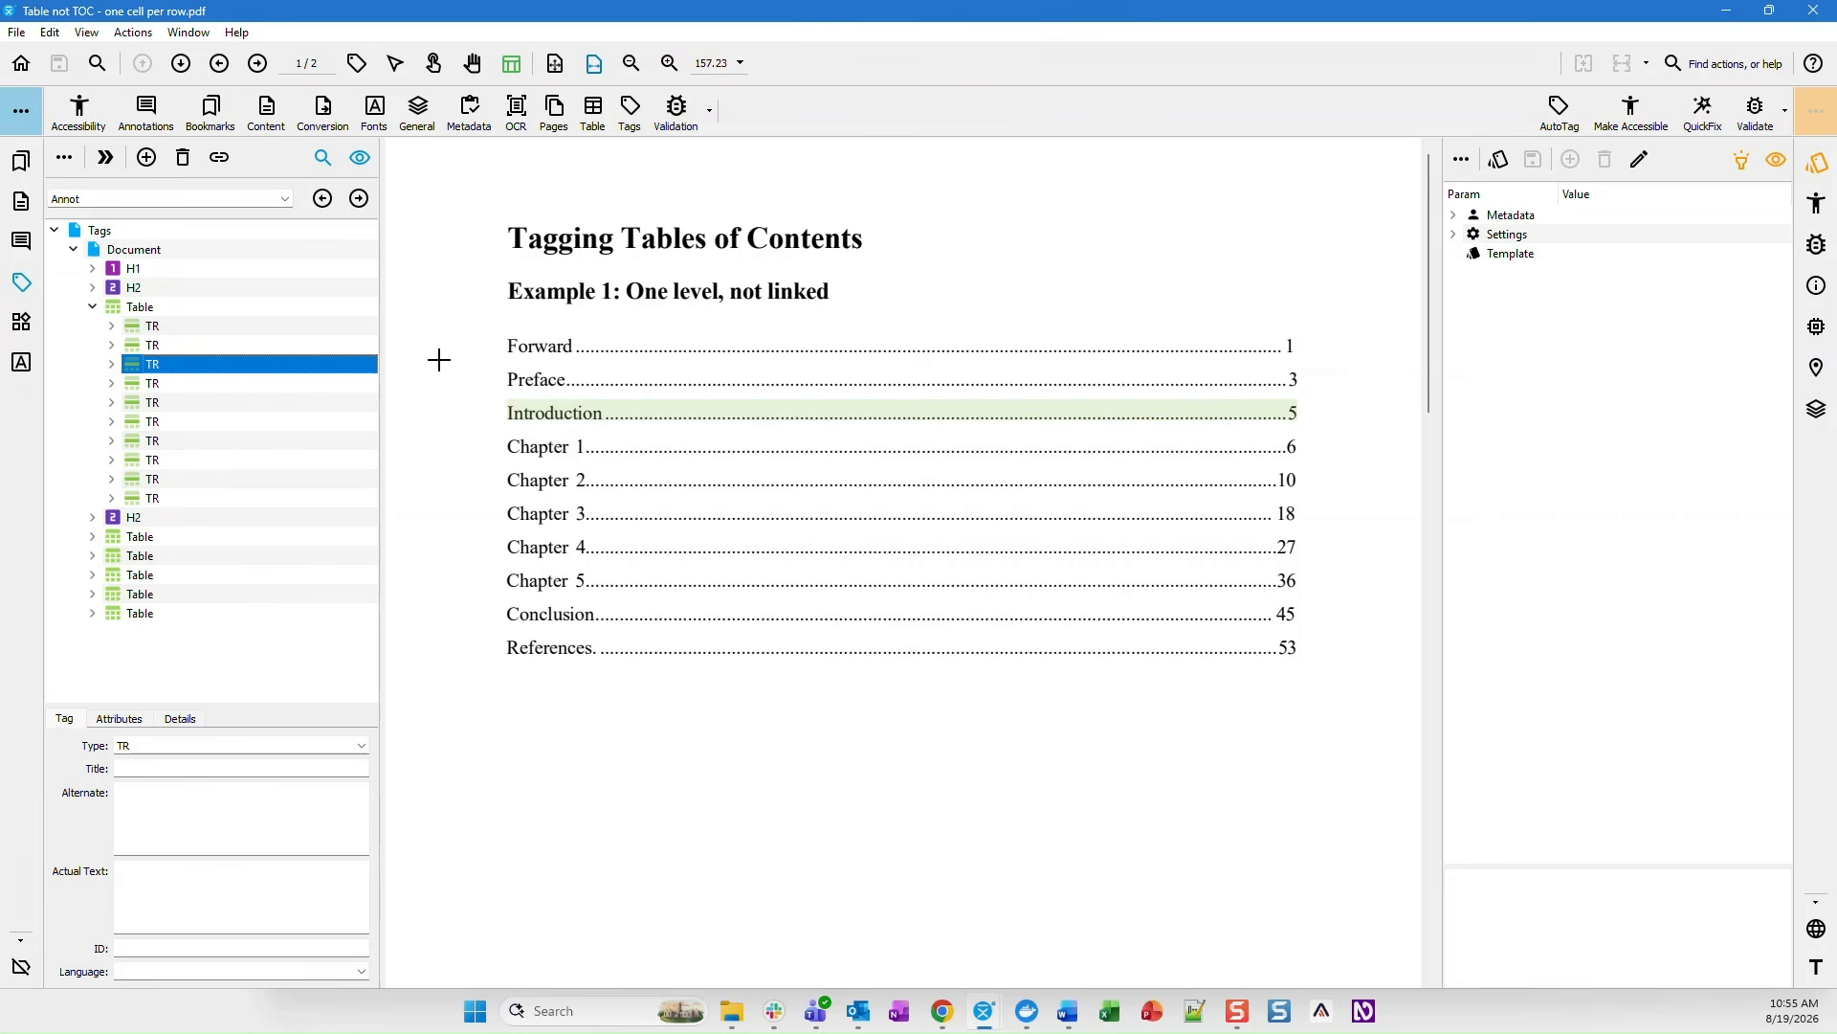
left_click(177, 331)
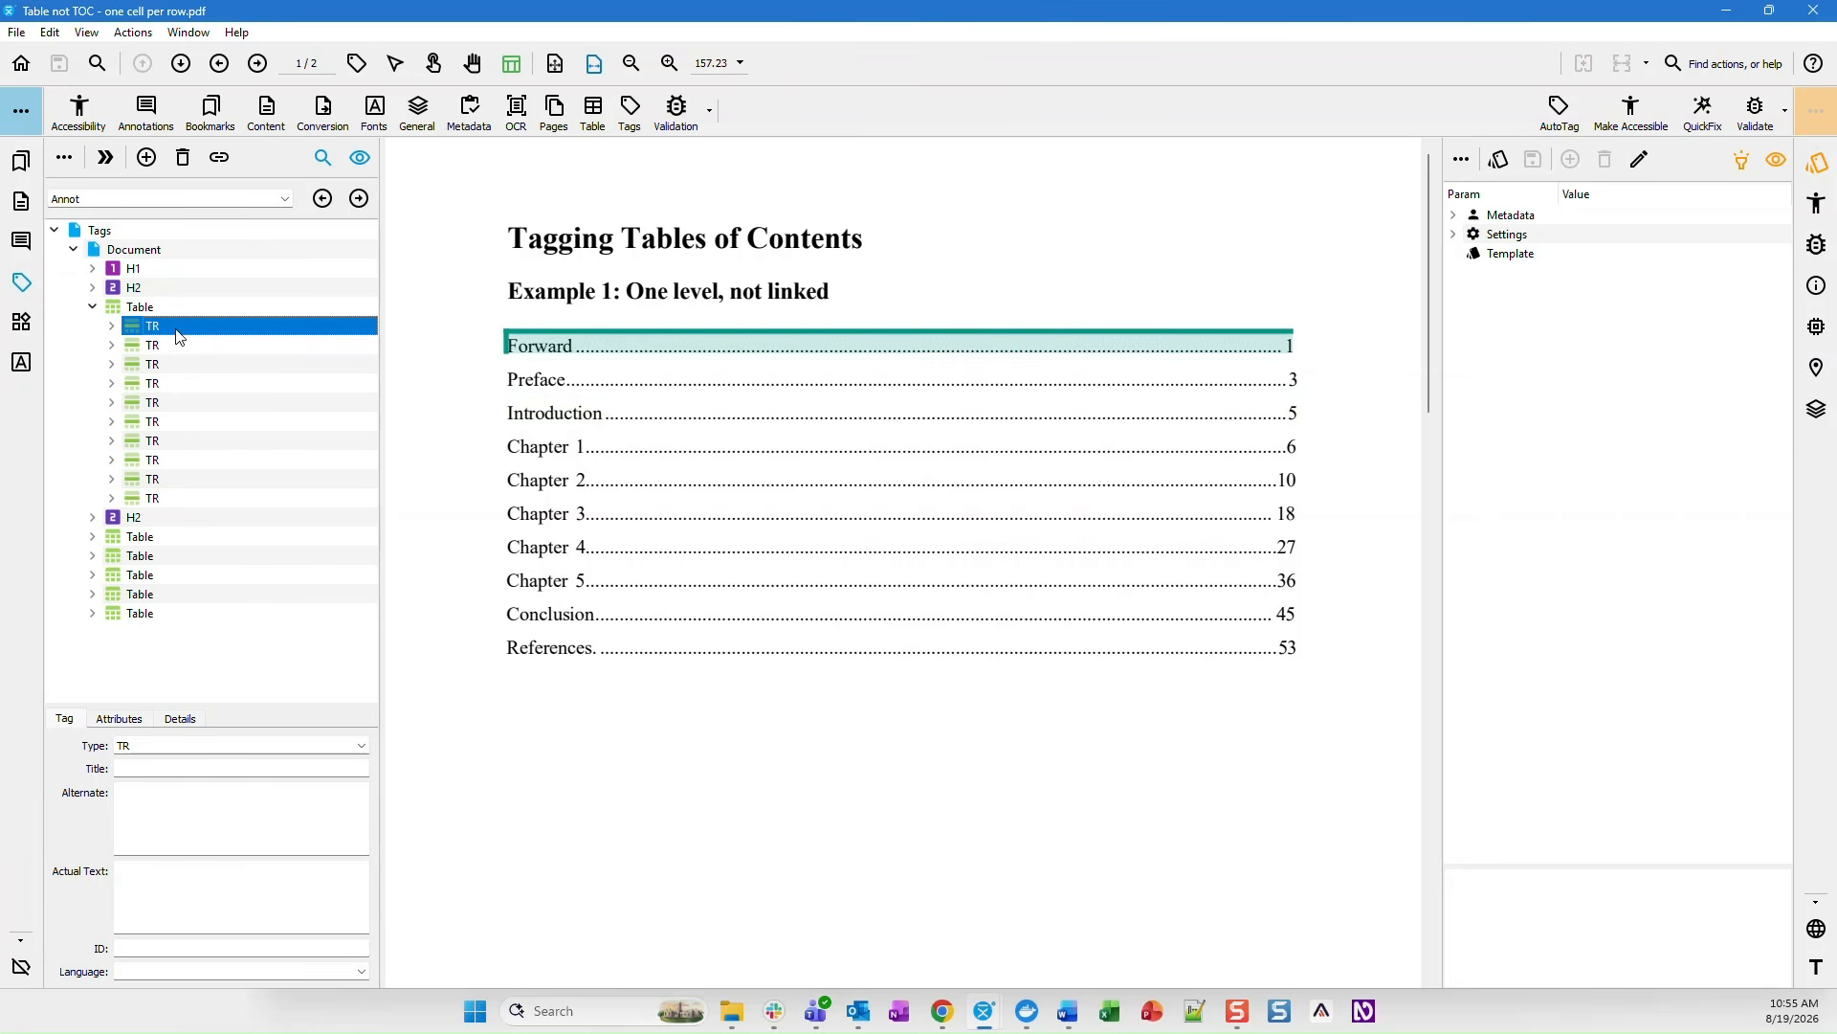
- Expand the first two TR tags of the Example 1 table and compare the cell tags of the Forward and Preface rows
left_click(112, 326)
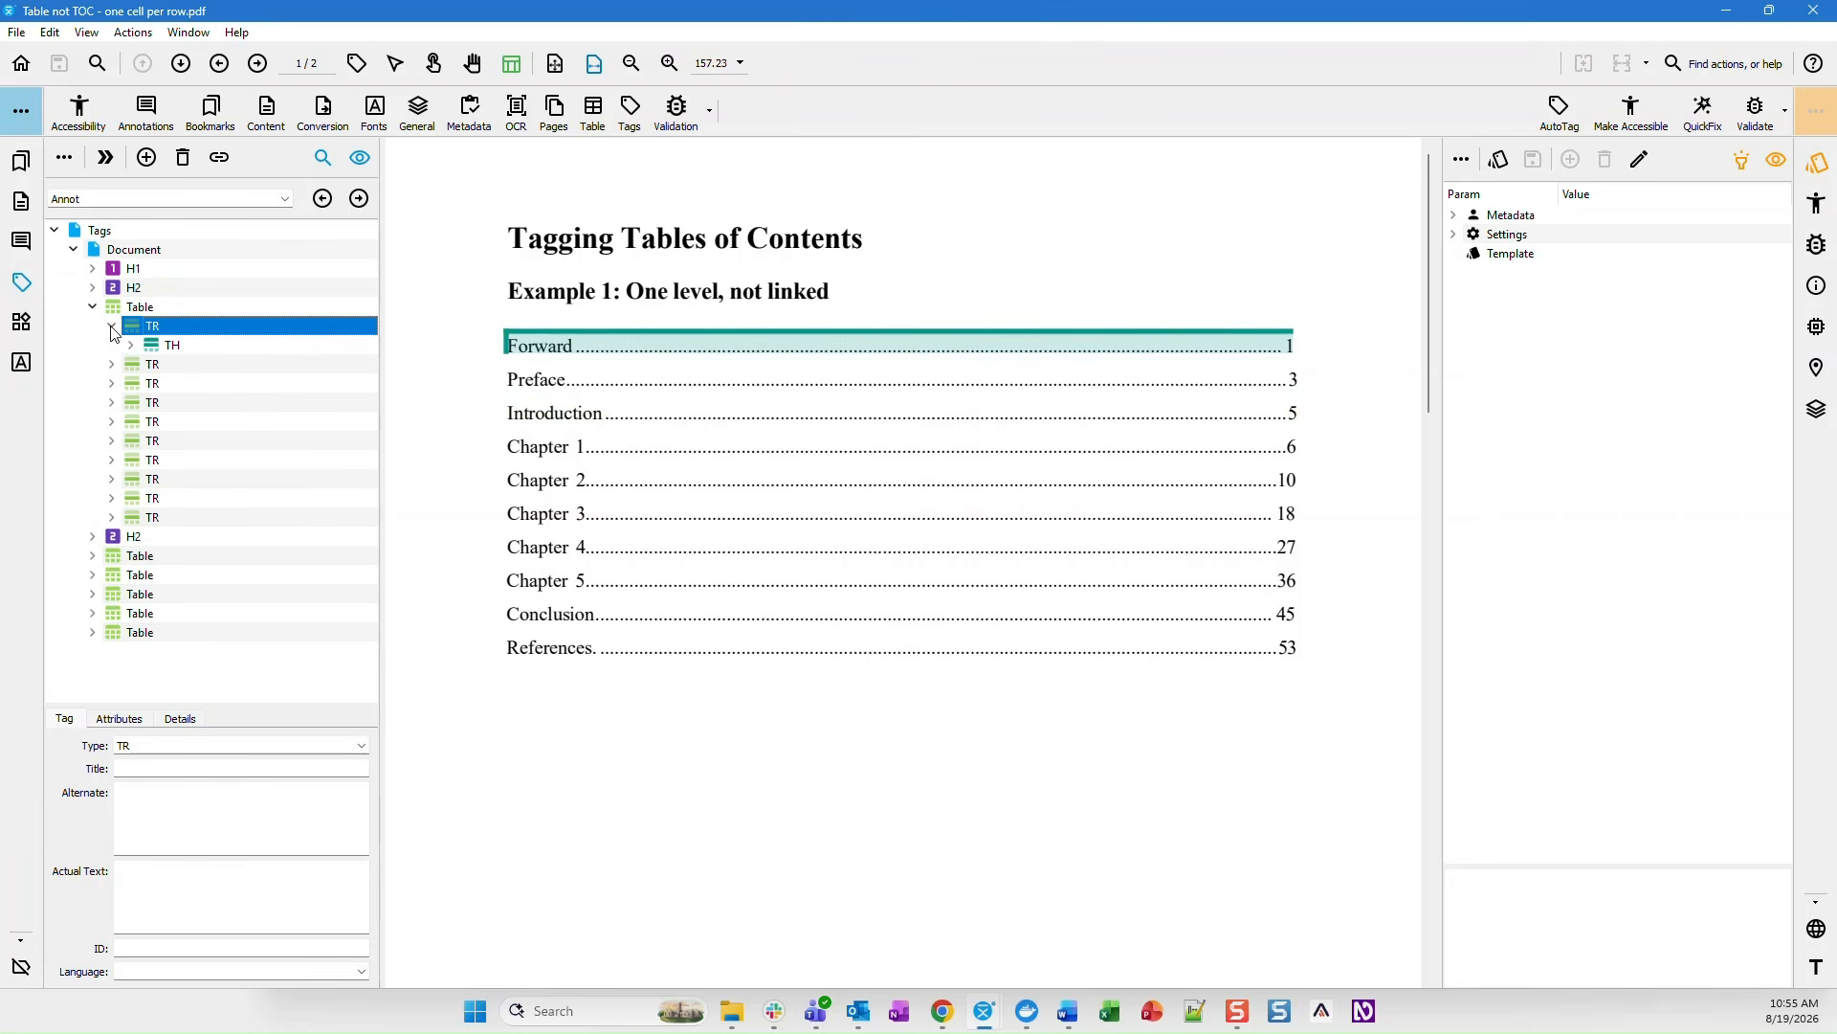
left_click(175, 352)
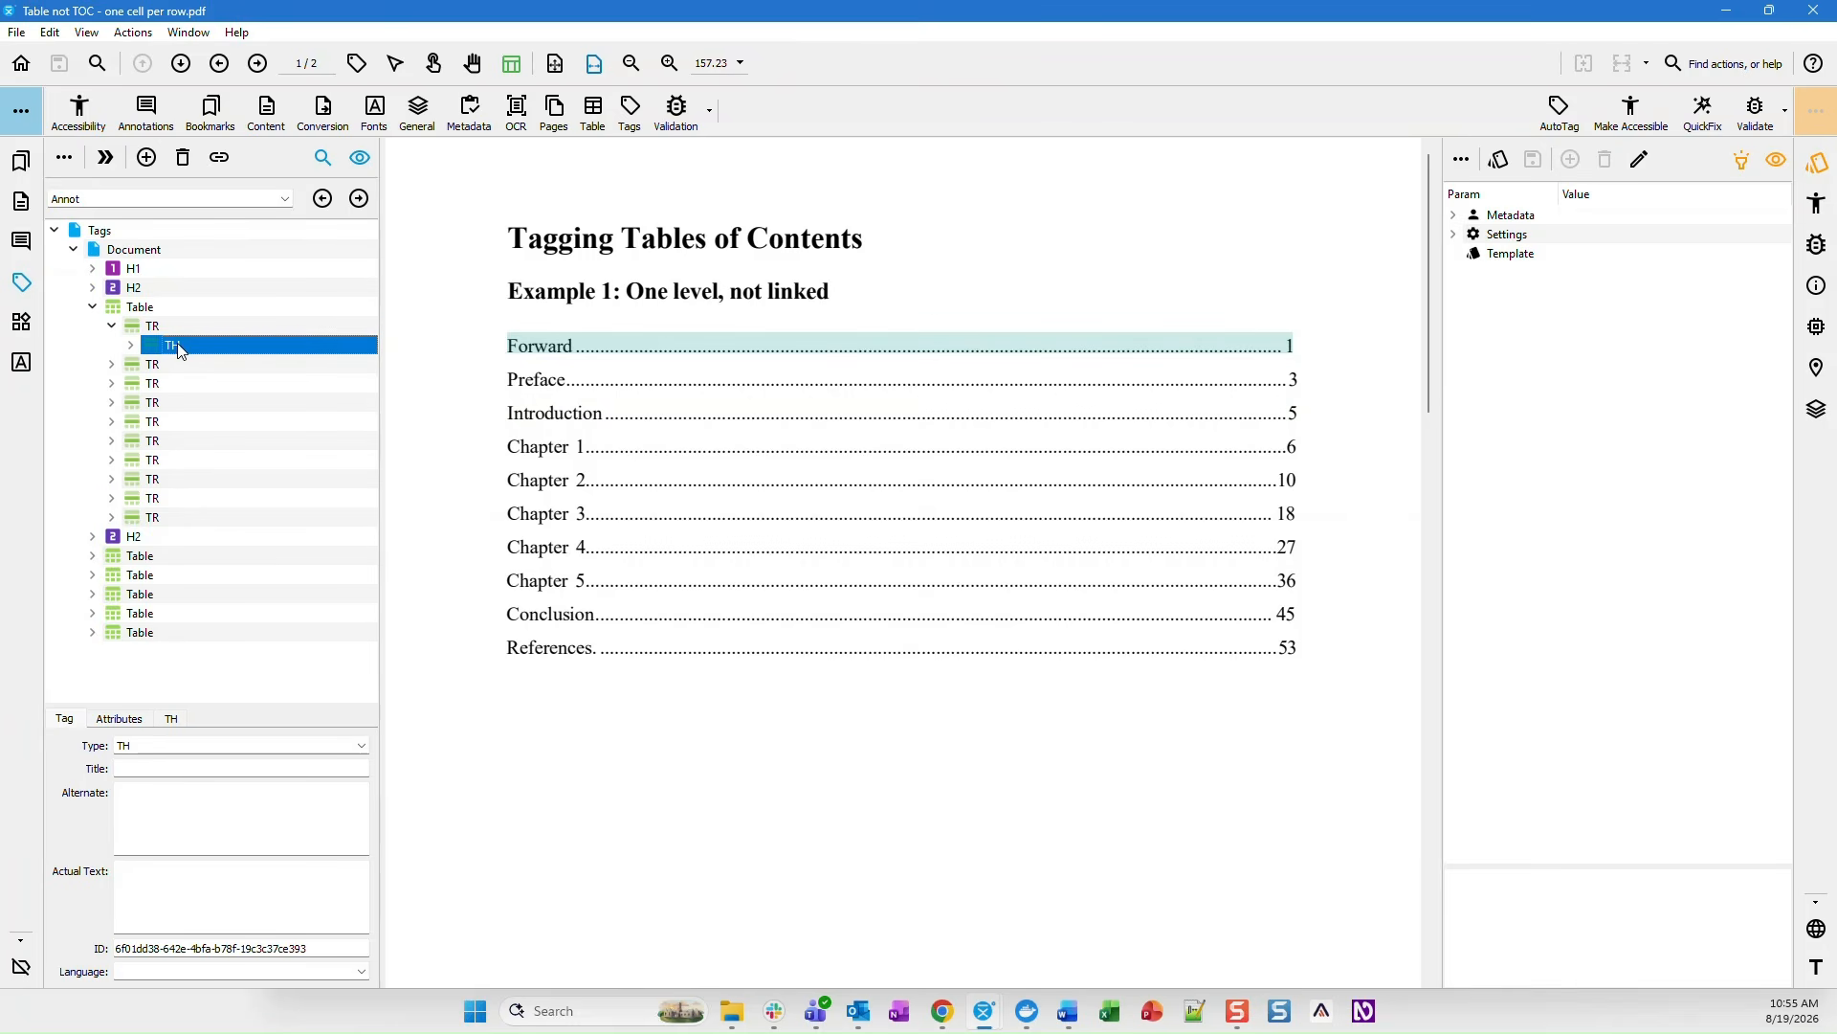
left_click(112, 364)
left_click(175, 385)
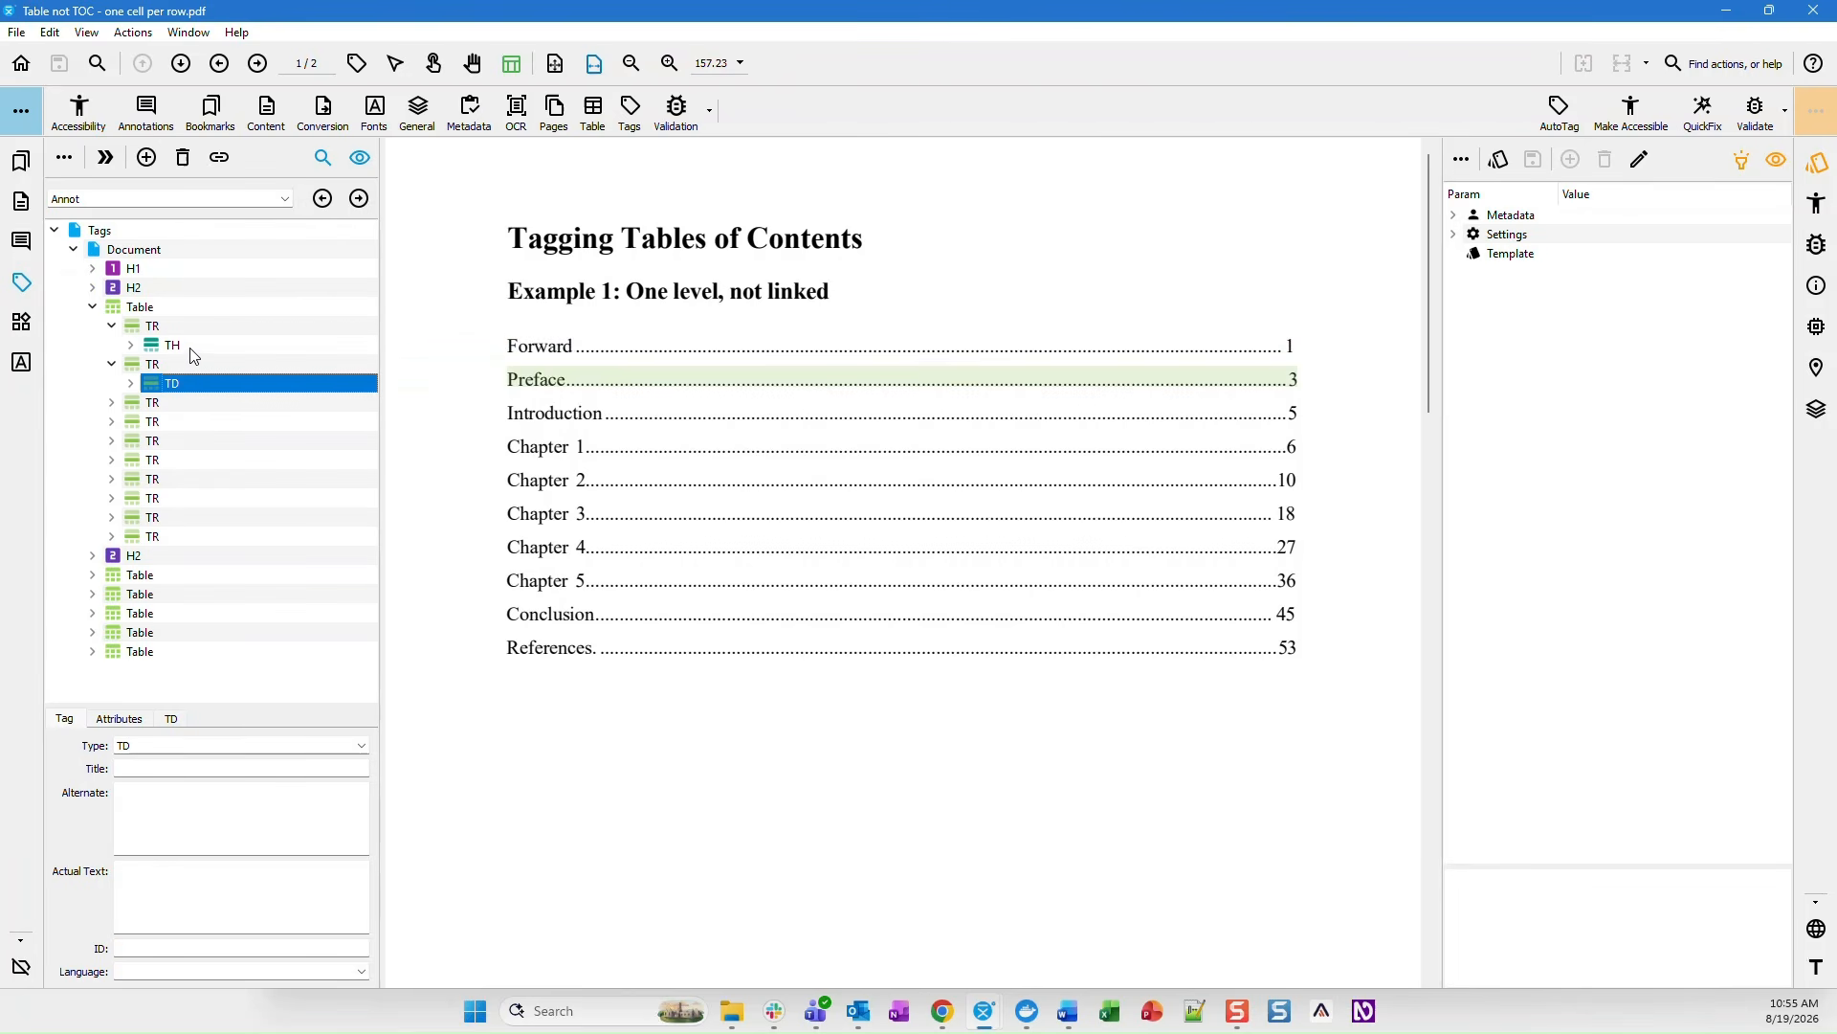
left_click(192, 351)
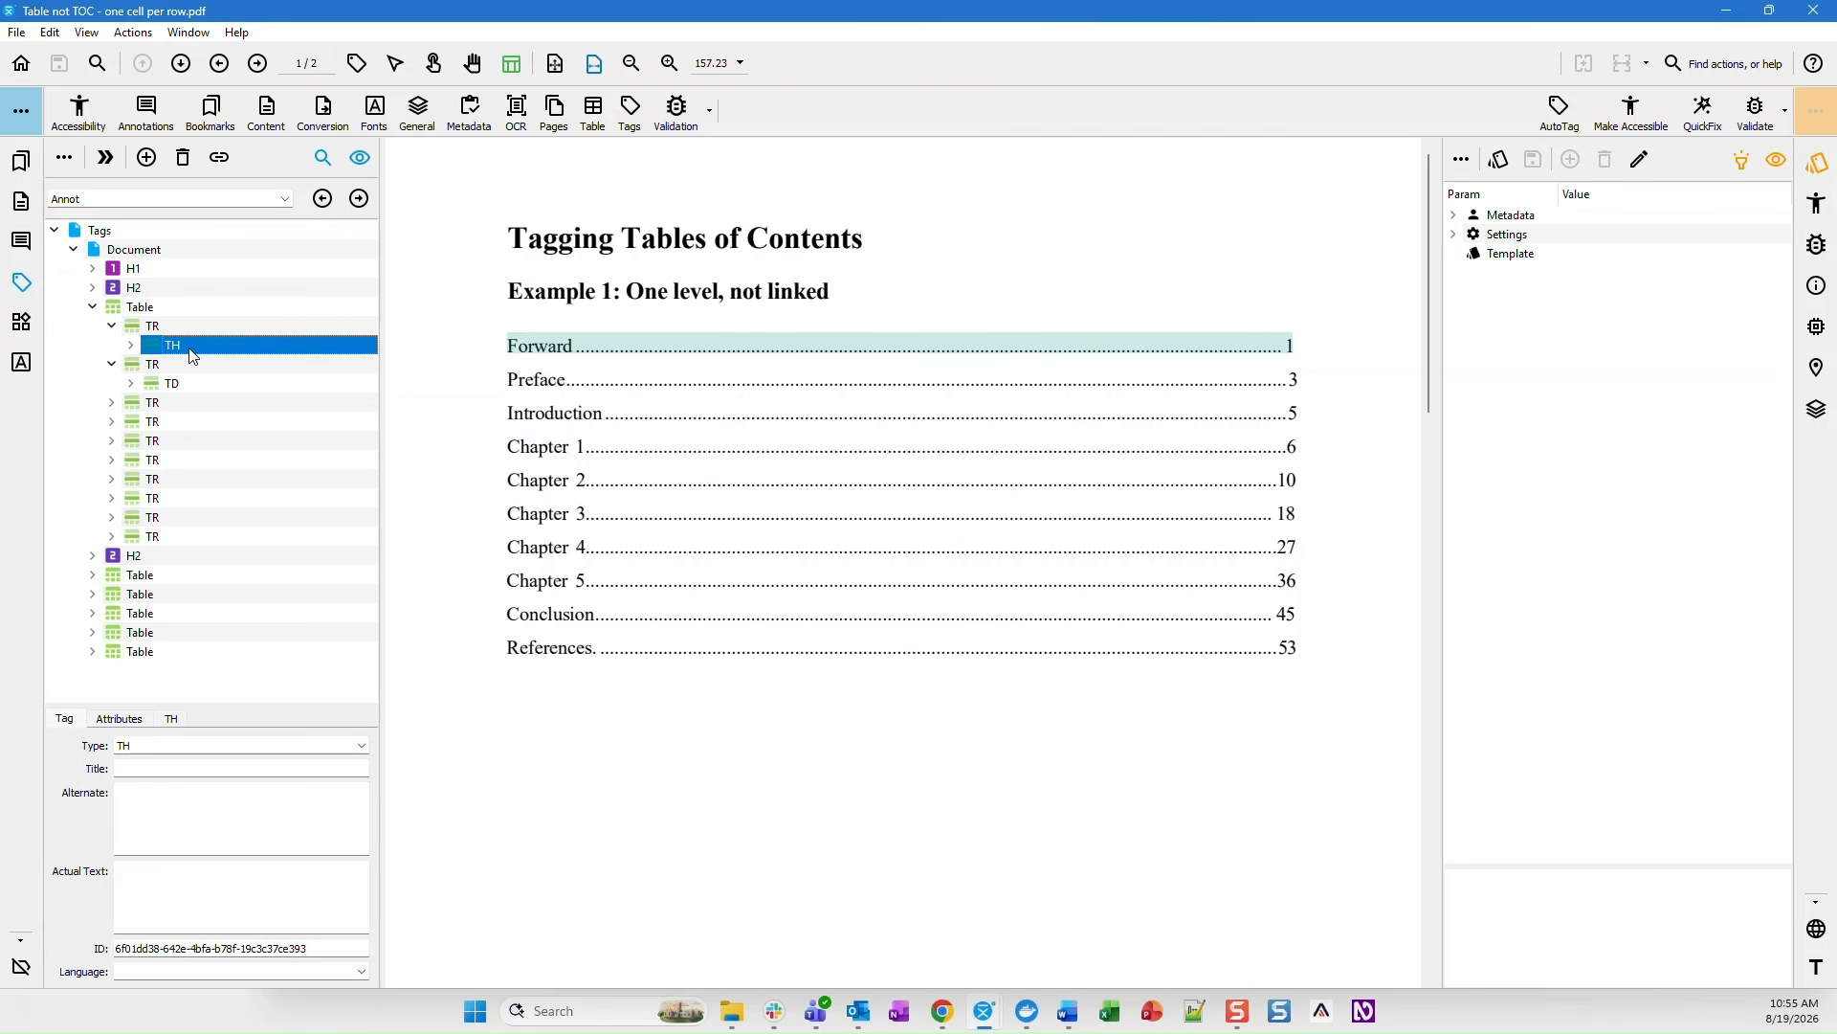
left_click(176, 386)
left_click(183, 349)
- Expand the Forward row's header cell and examine which parts of the entry its two P tags cover
left_click(131, 345)
left_click(196, 368)
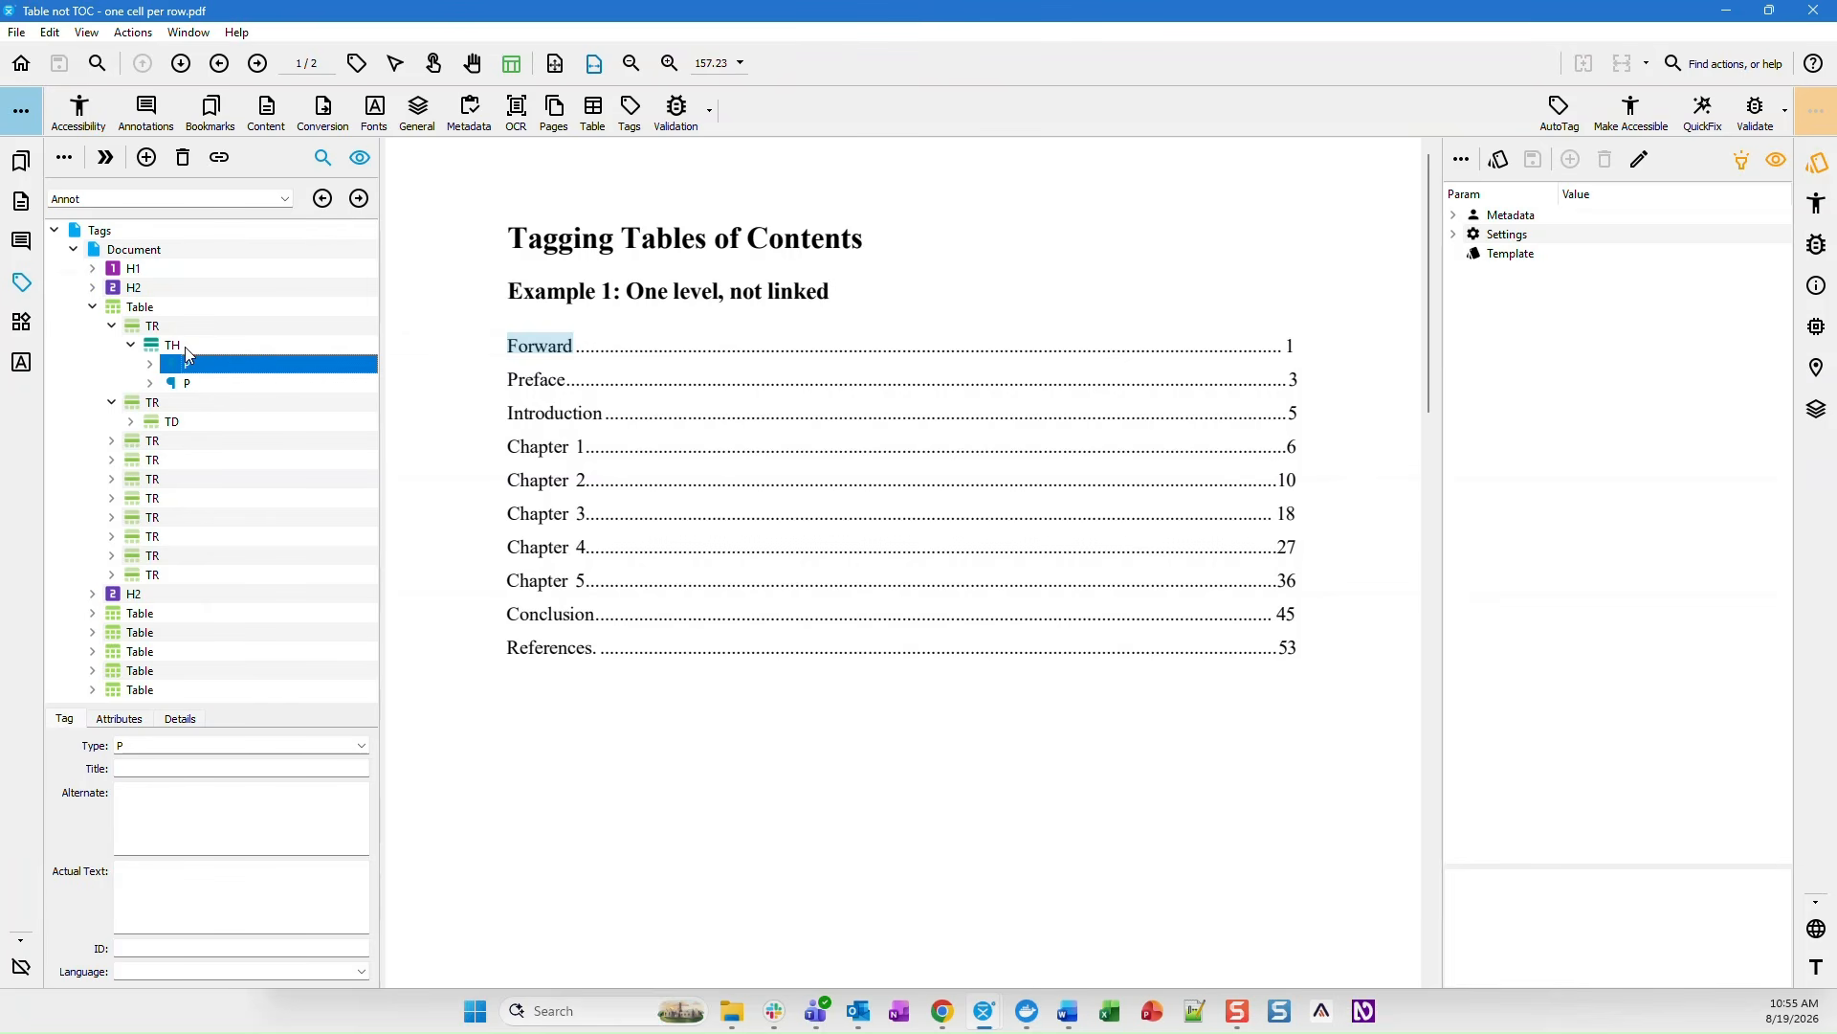
left_click(202, 344)
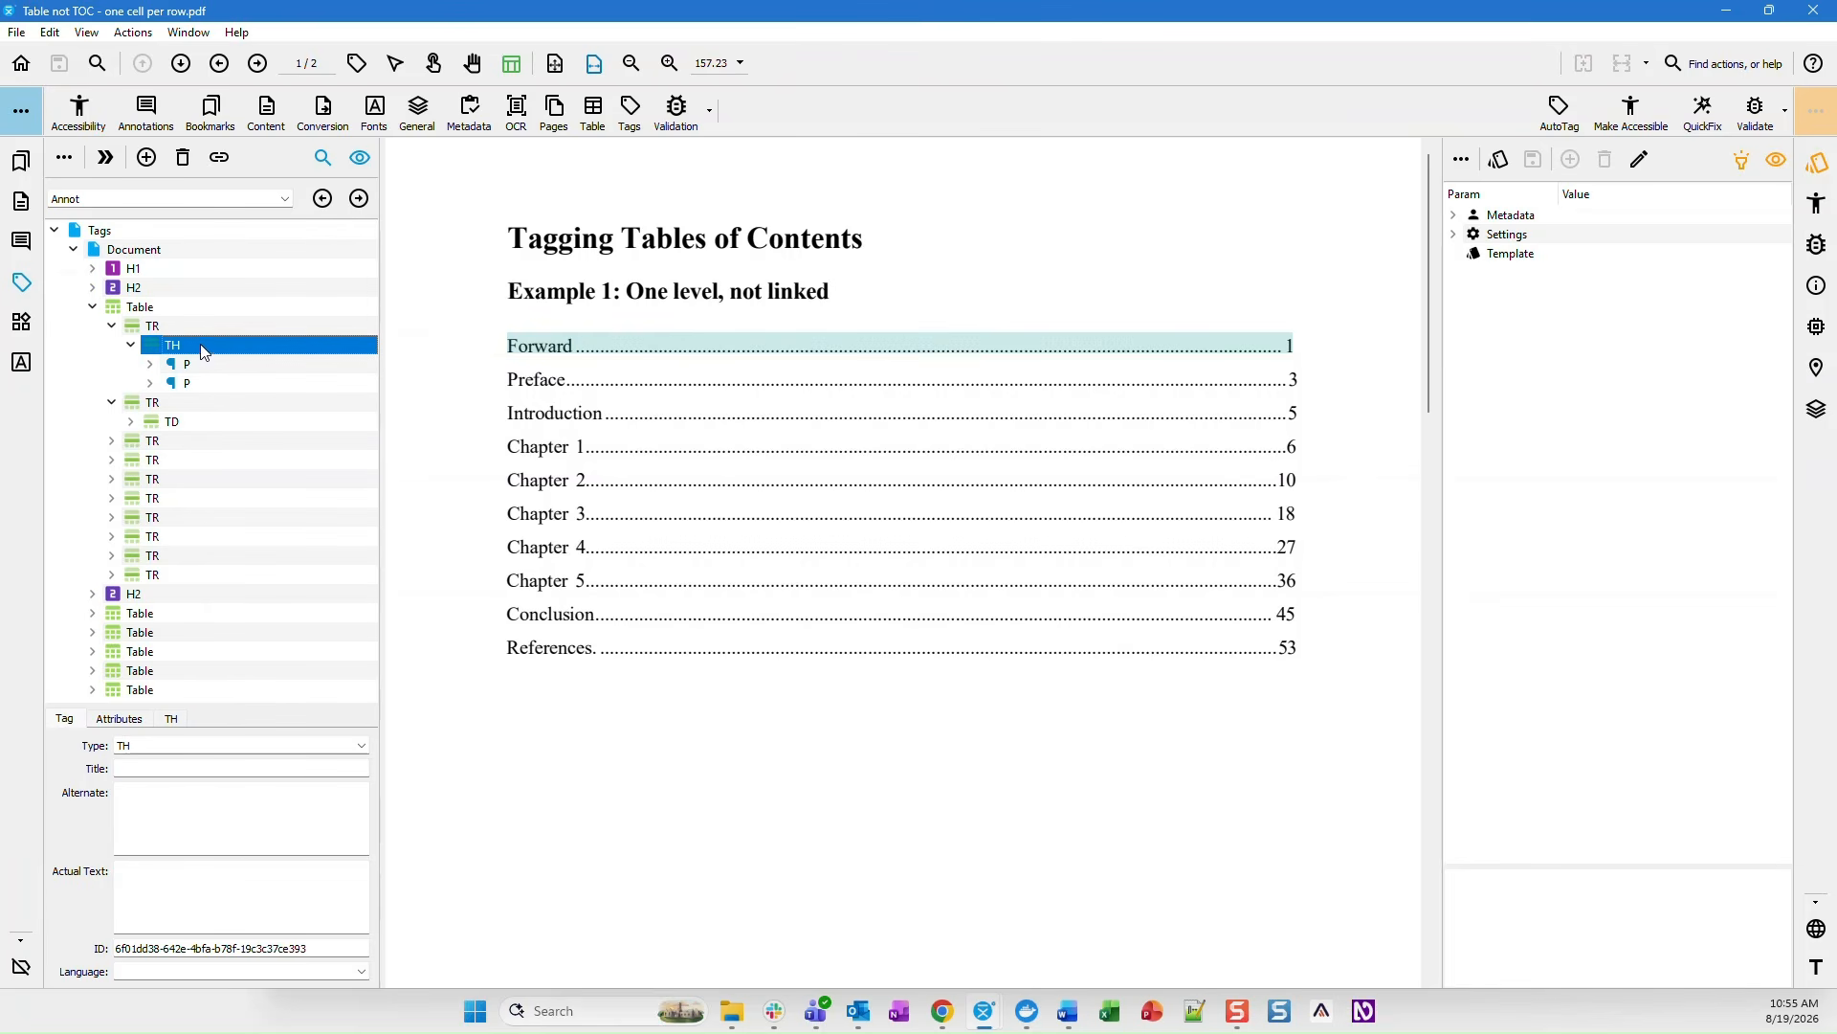
left_click(205, 366)
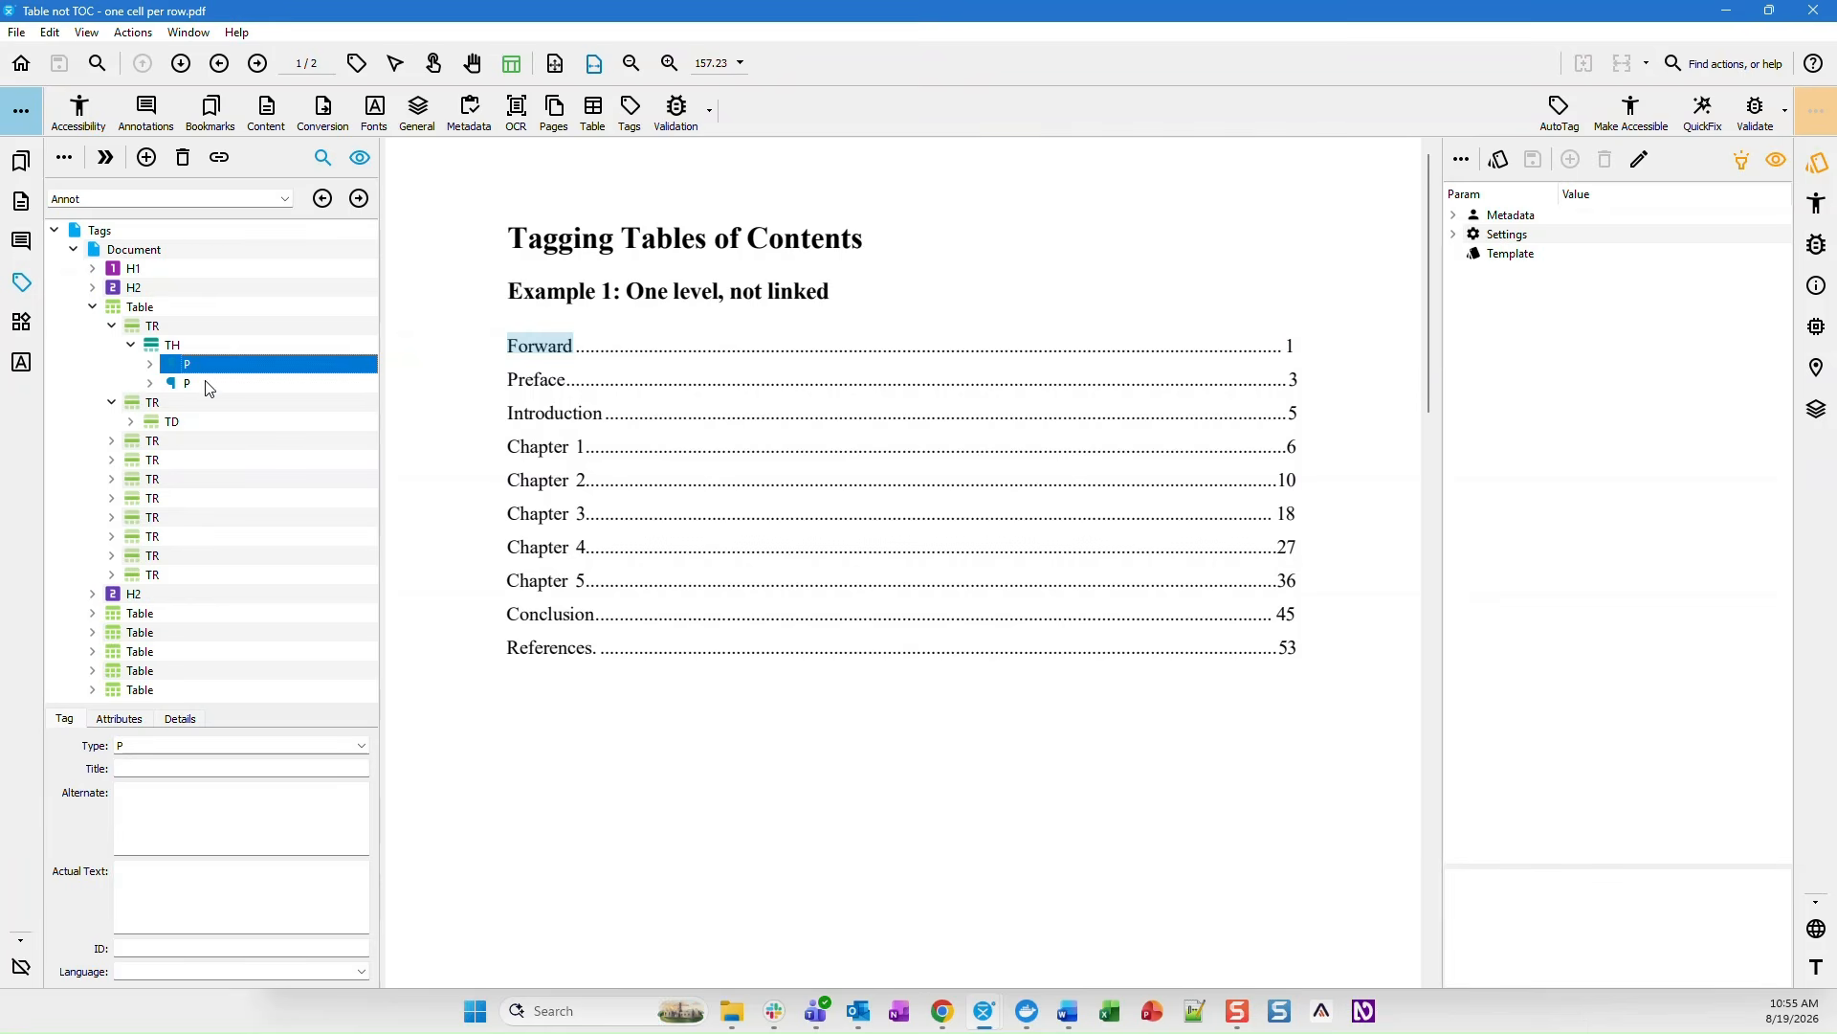
left_click(208, 385)
left_click(201, 364)
- Expand both P tags in the Forward cell and inspect the content item inside each one
left_click(150, 364)
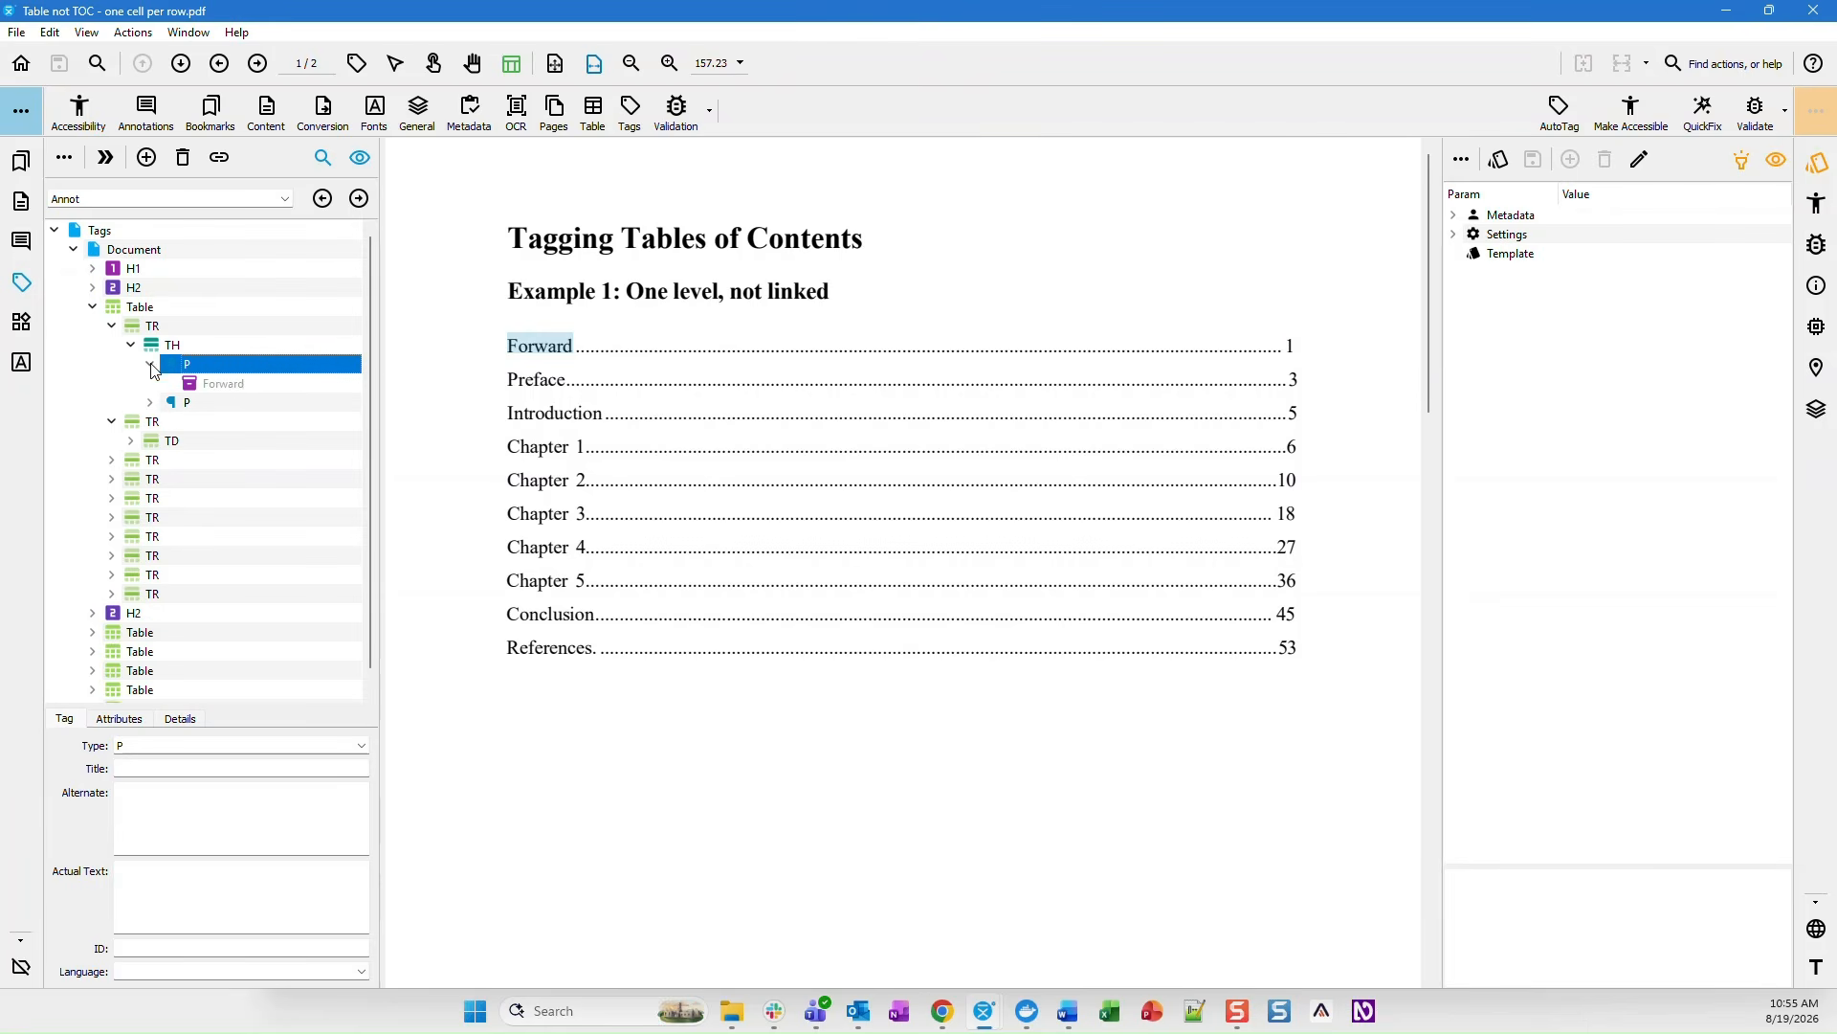
left_click(230, 385)
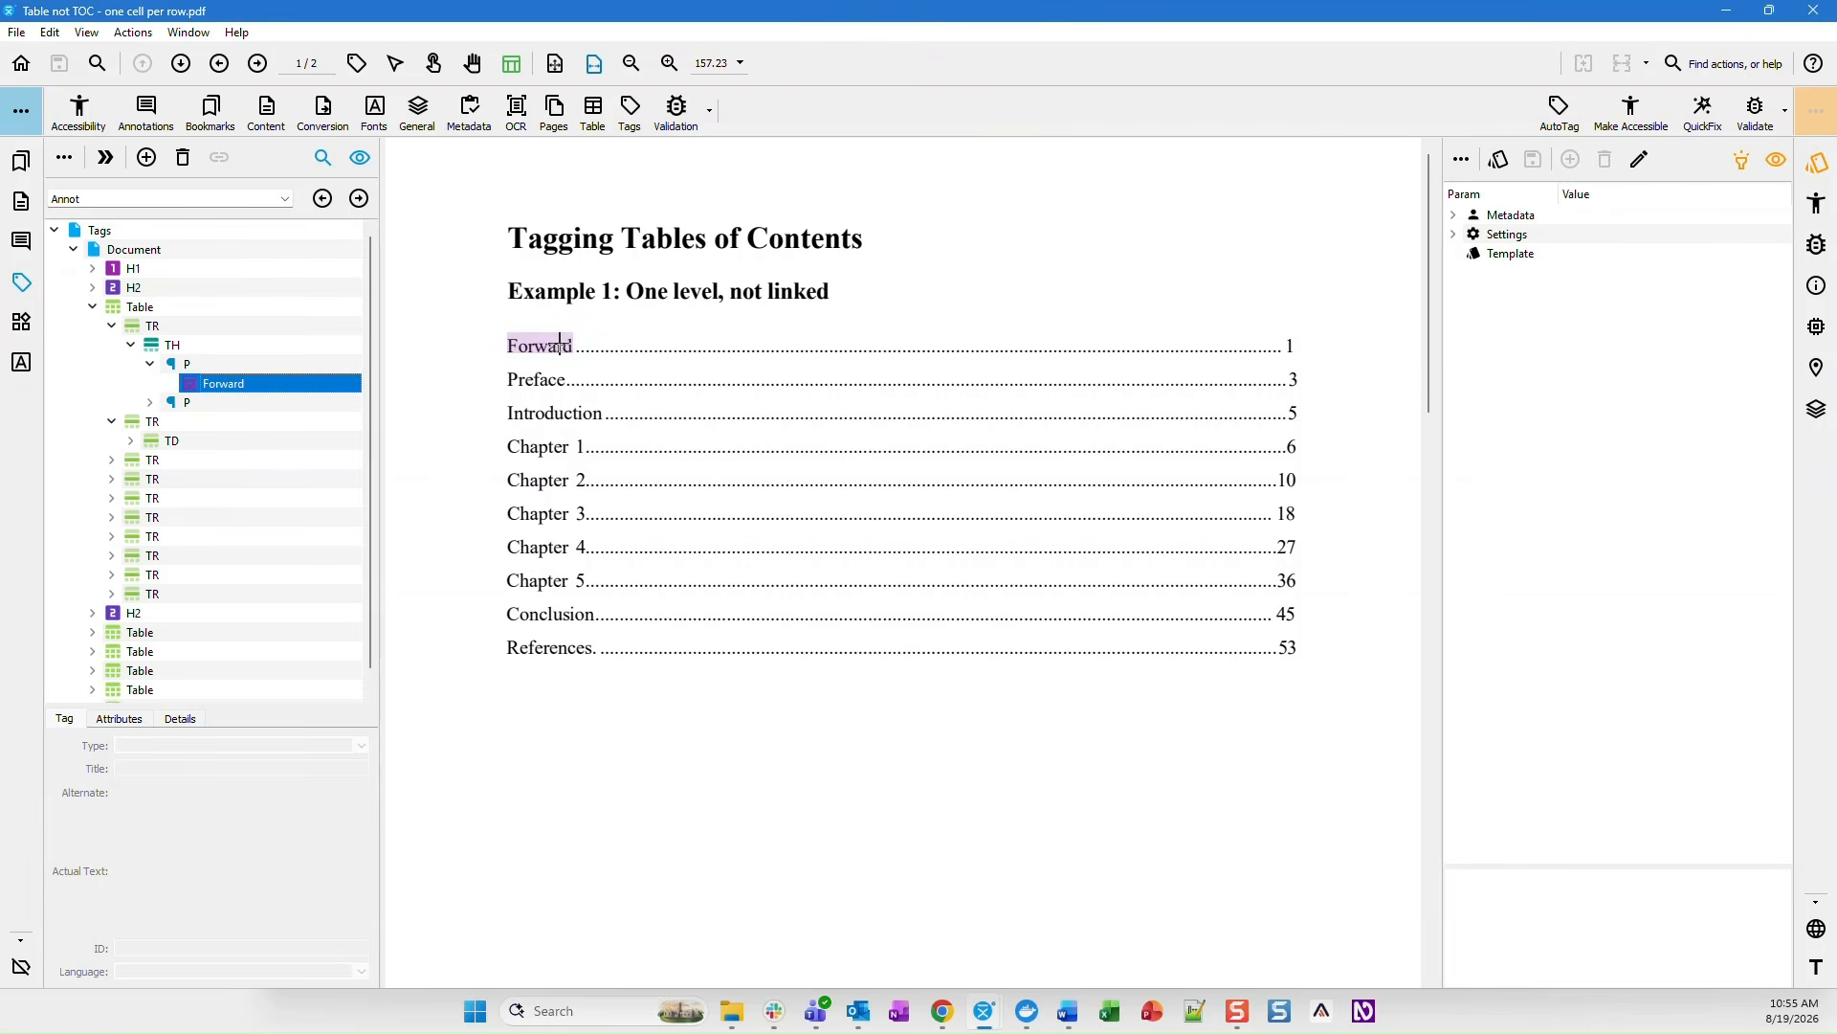
left_click(198, 403)
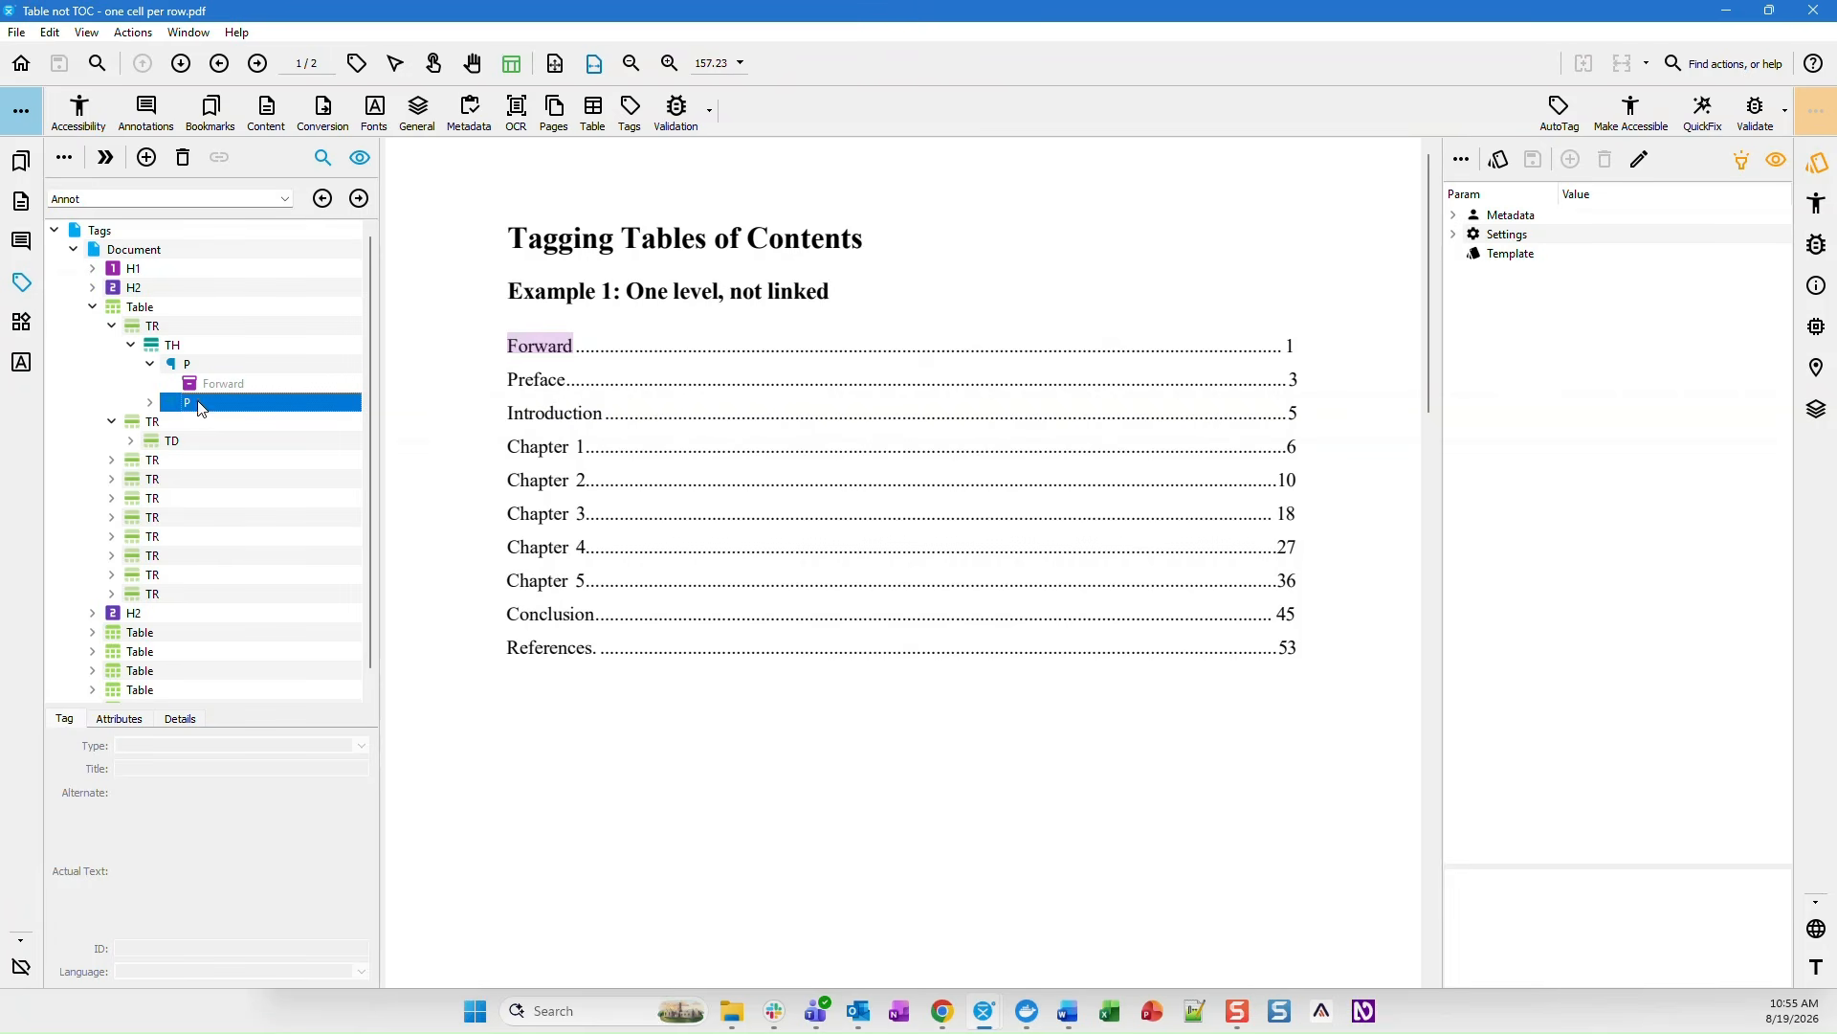
left_click(150, 403)
left_click(219, 423)
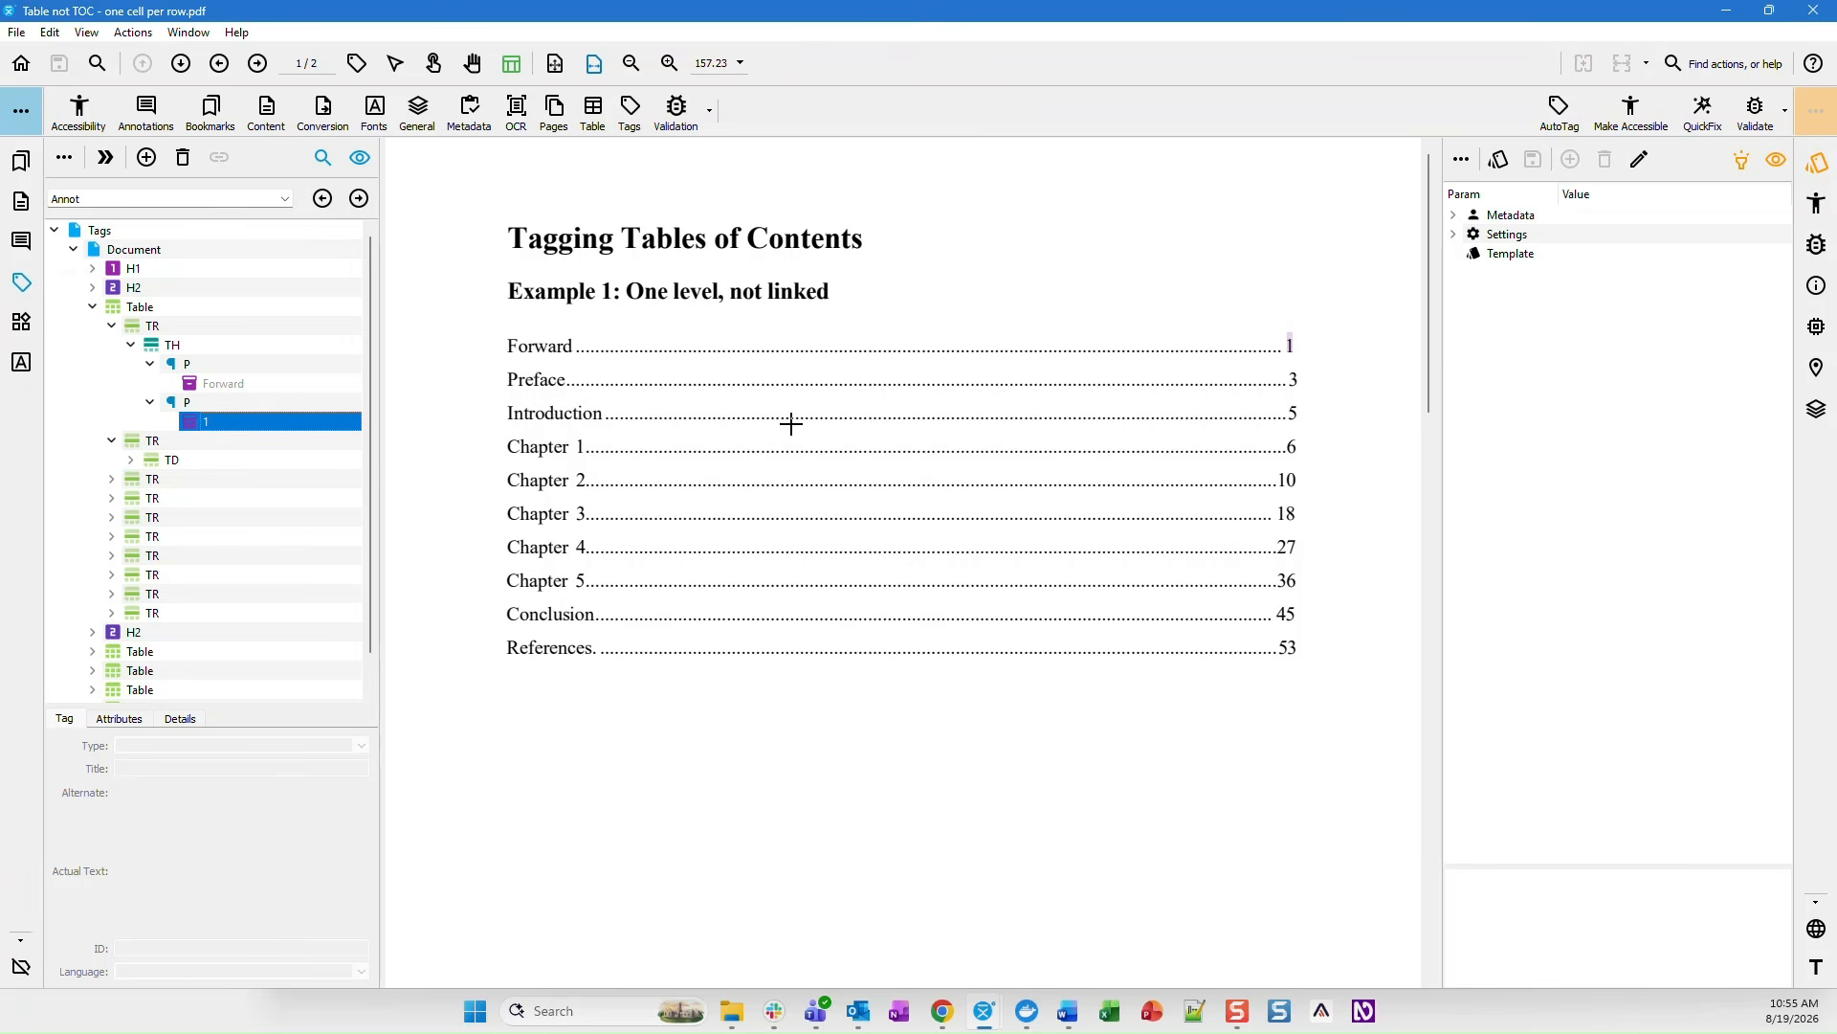
- Collapse the Forward row's TH tag and examine the P tags inside the Preface row's TD cell
left_click(211, 348)
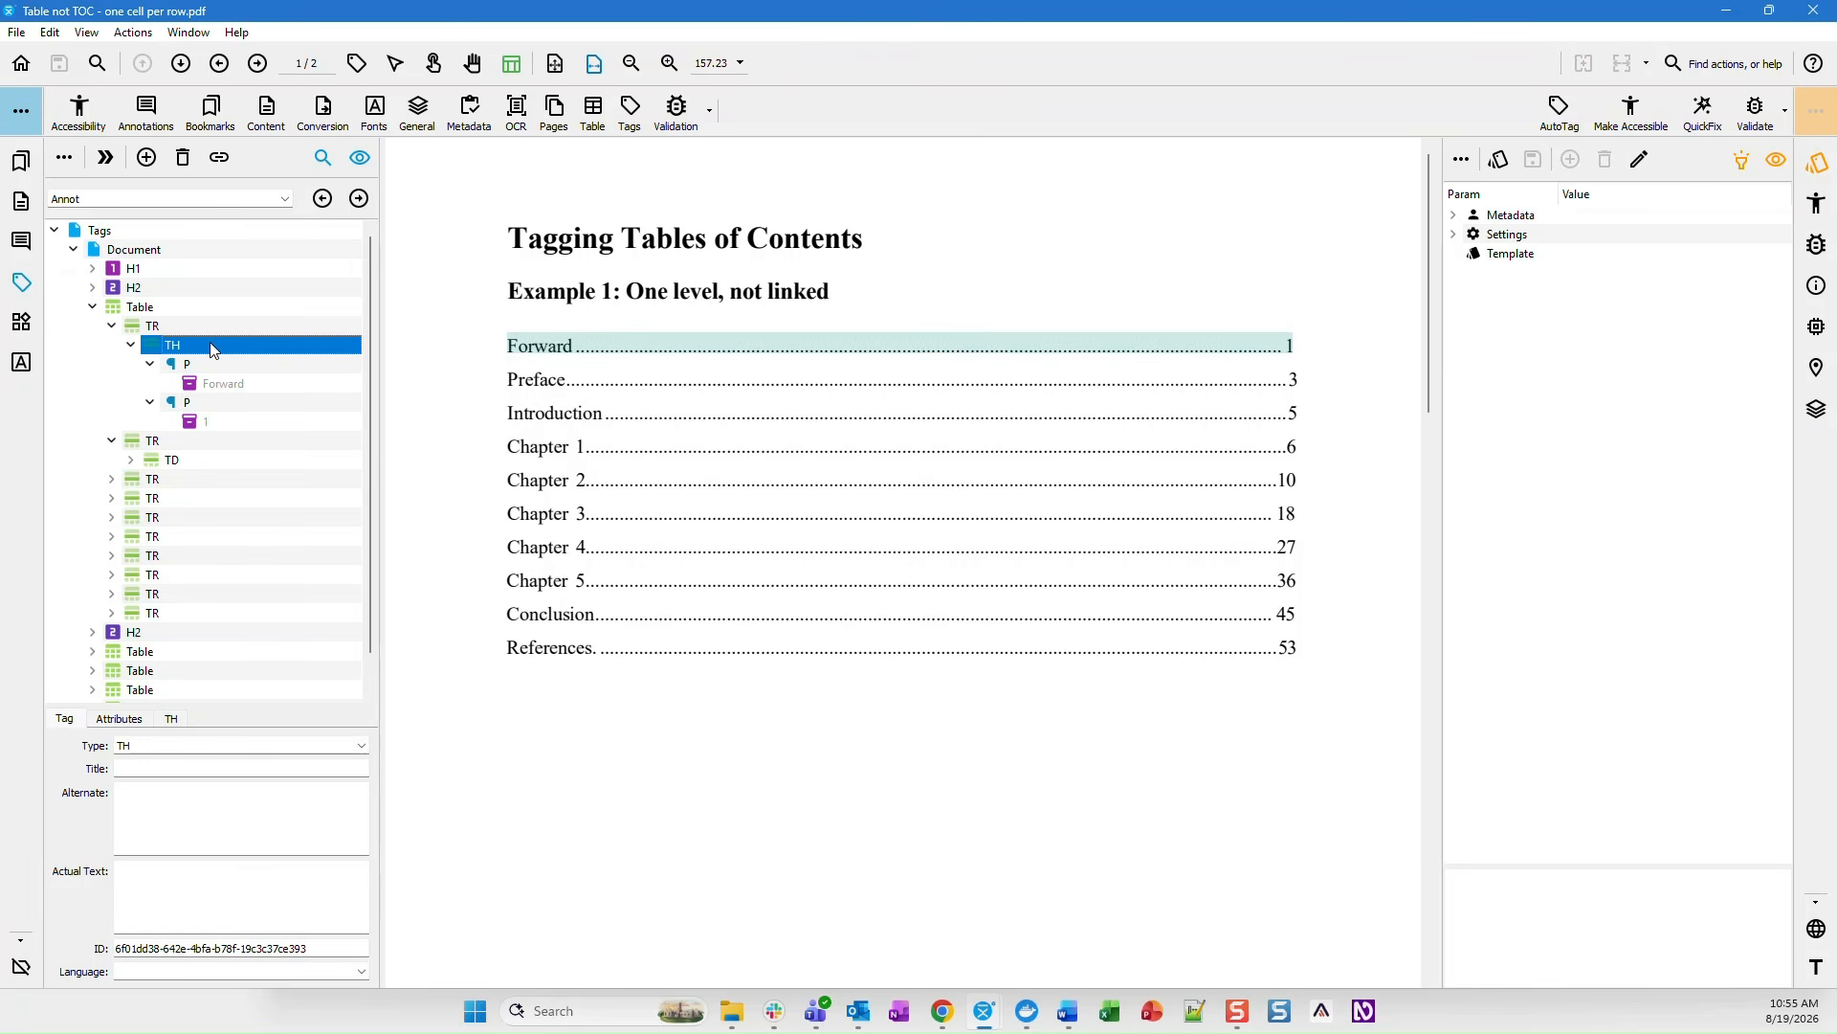
key("Left")
key("Down")
key("Down")
key("Right")
key("Down")
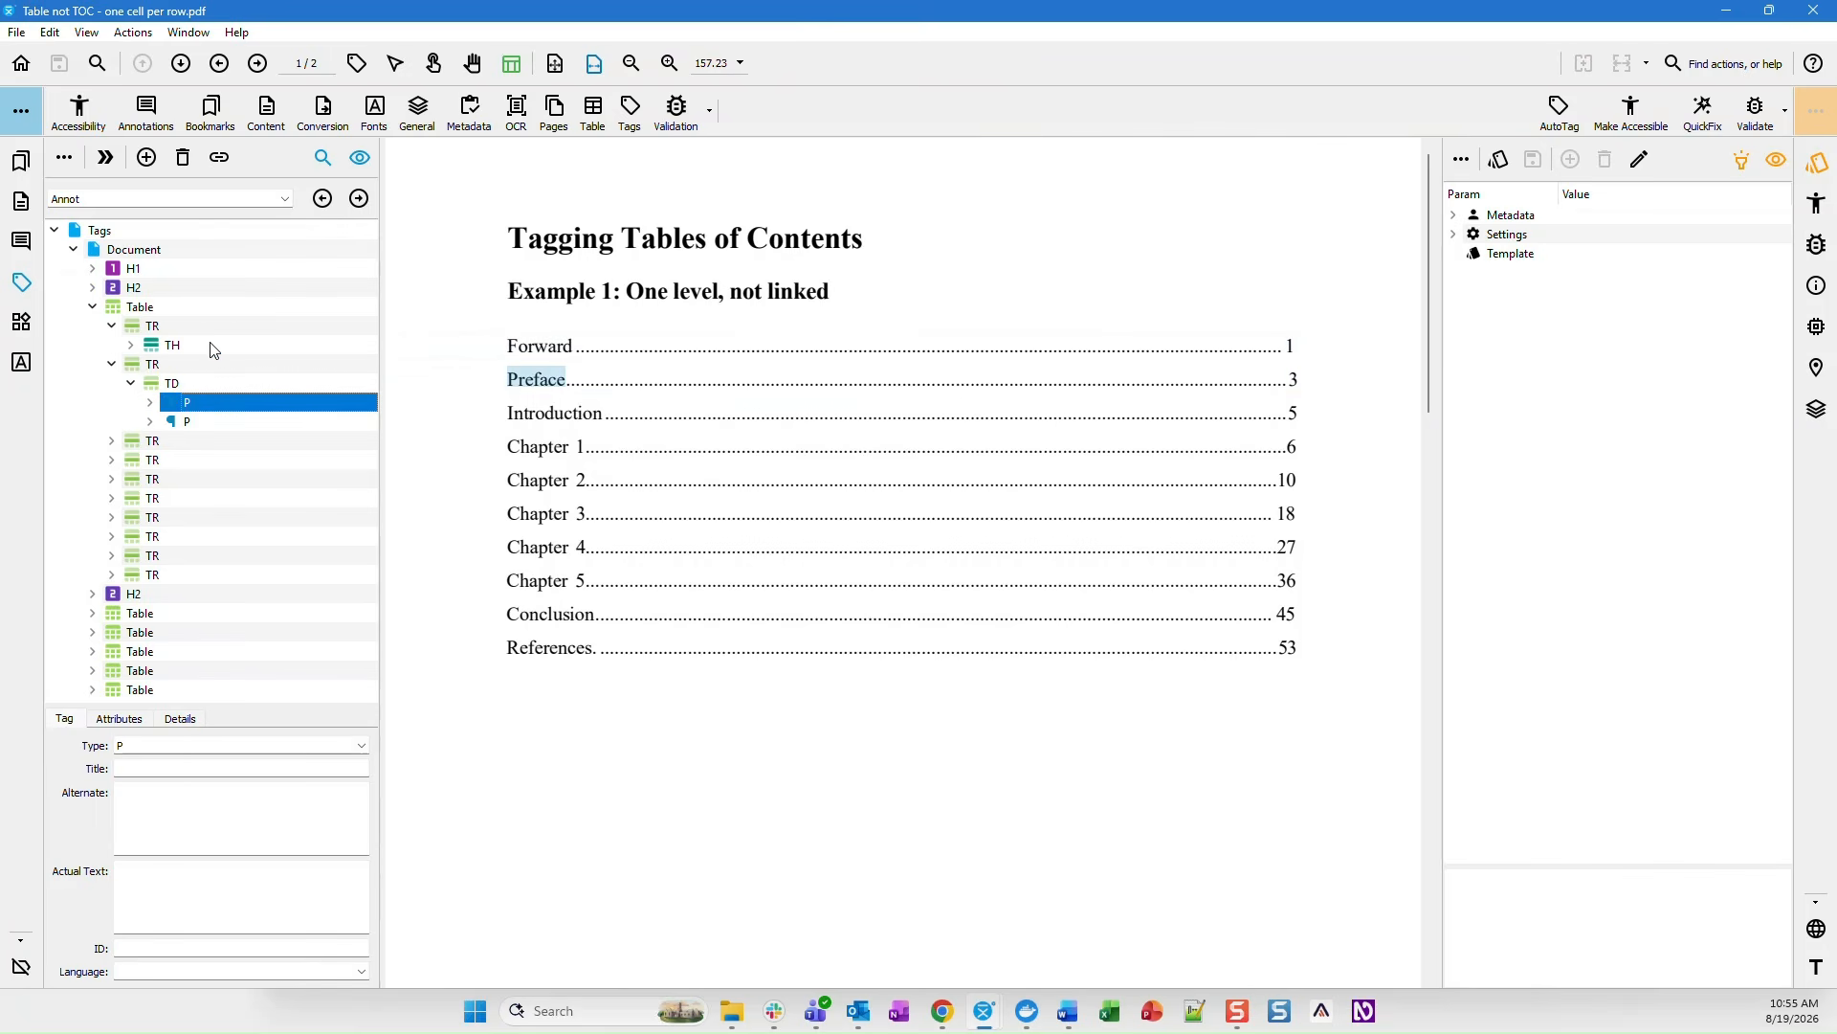
key("Down")
- Collapse the expanded cell and row tags and the Example 1 Table tag
key("Left")
key("Left")
key("Left")
key("Left")
key("Up")
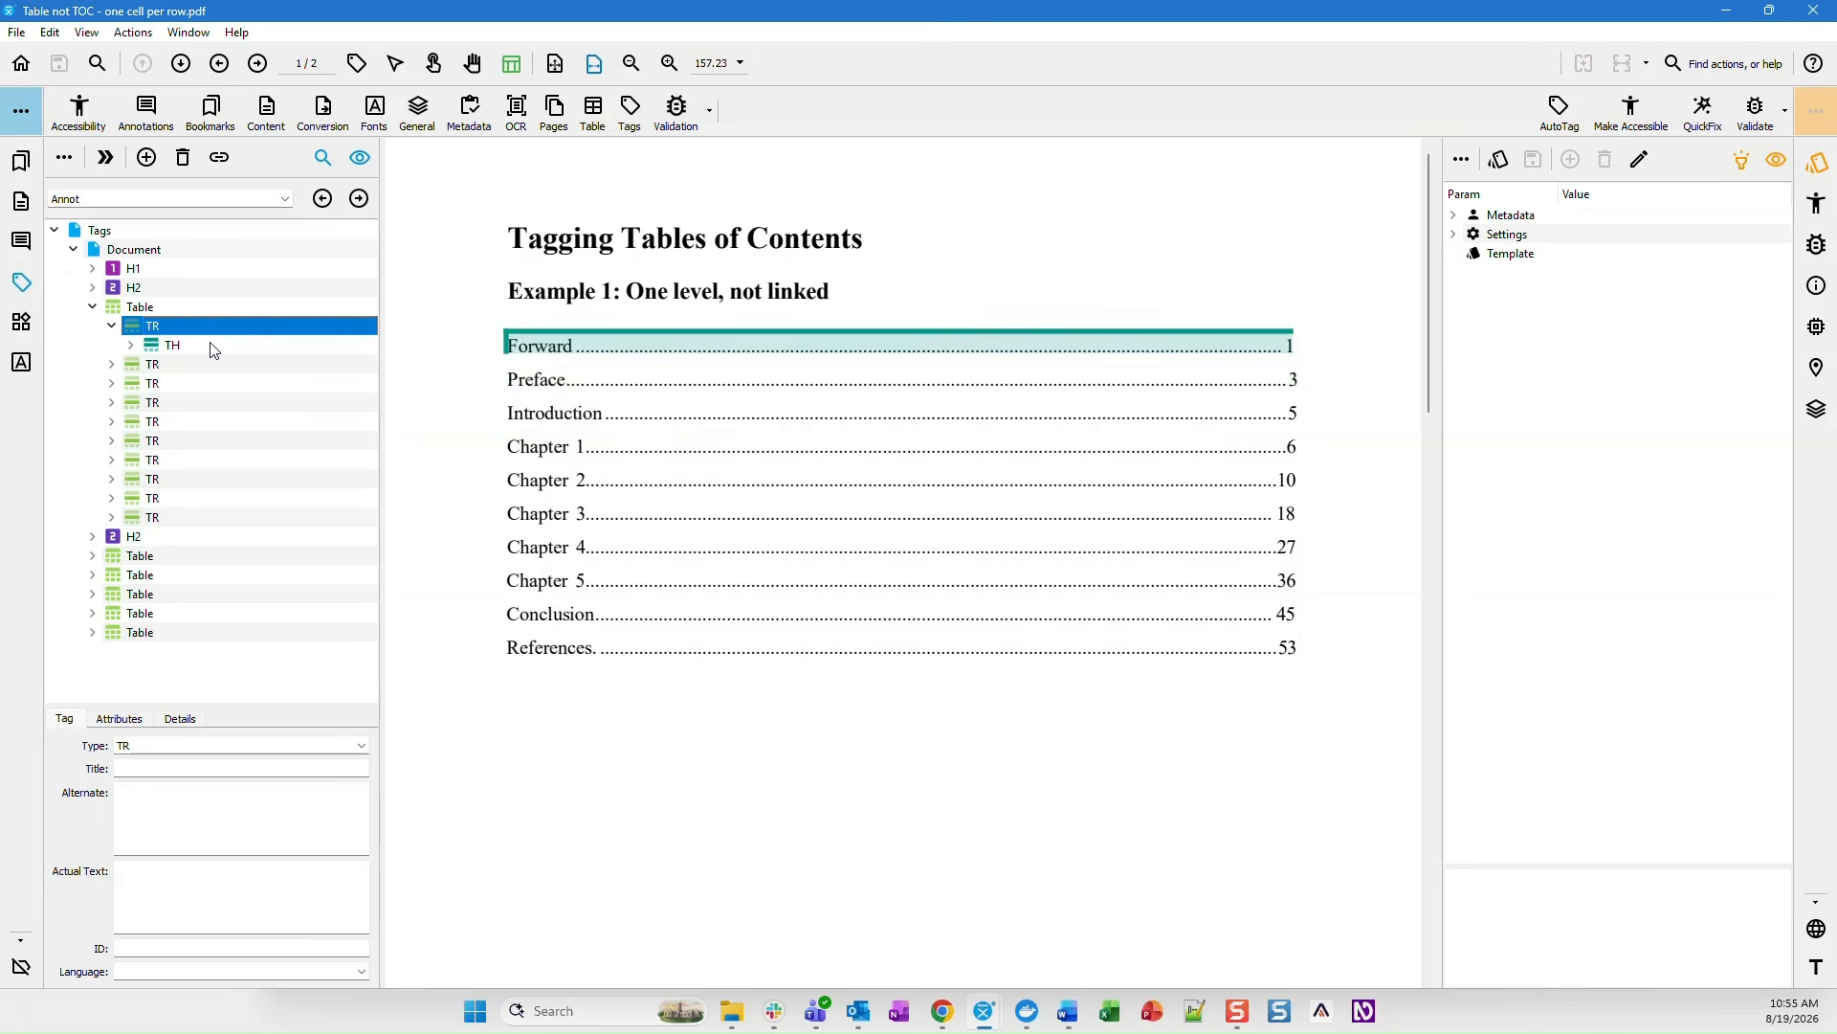
key("Left")
key("Left")
key("Left")
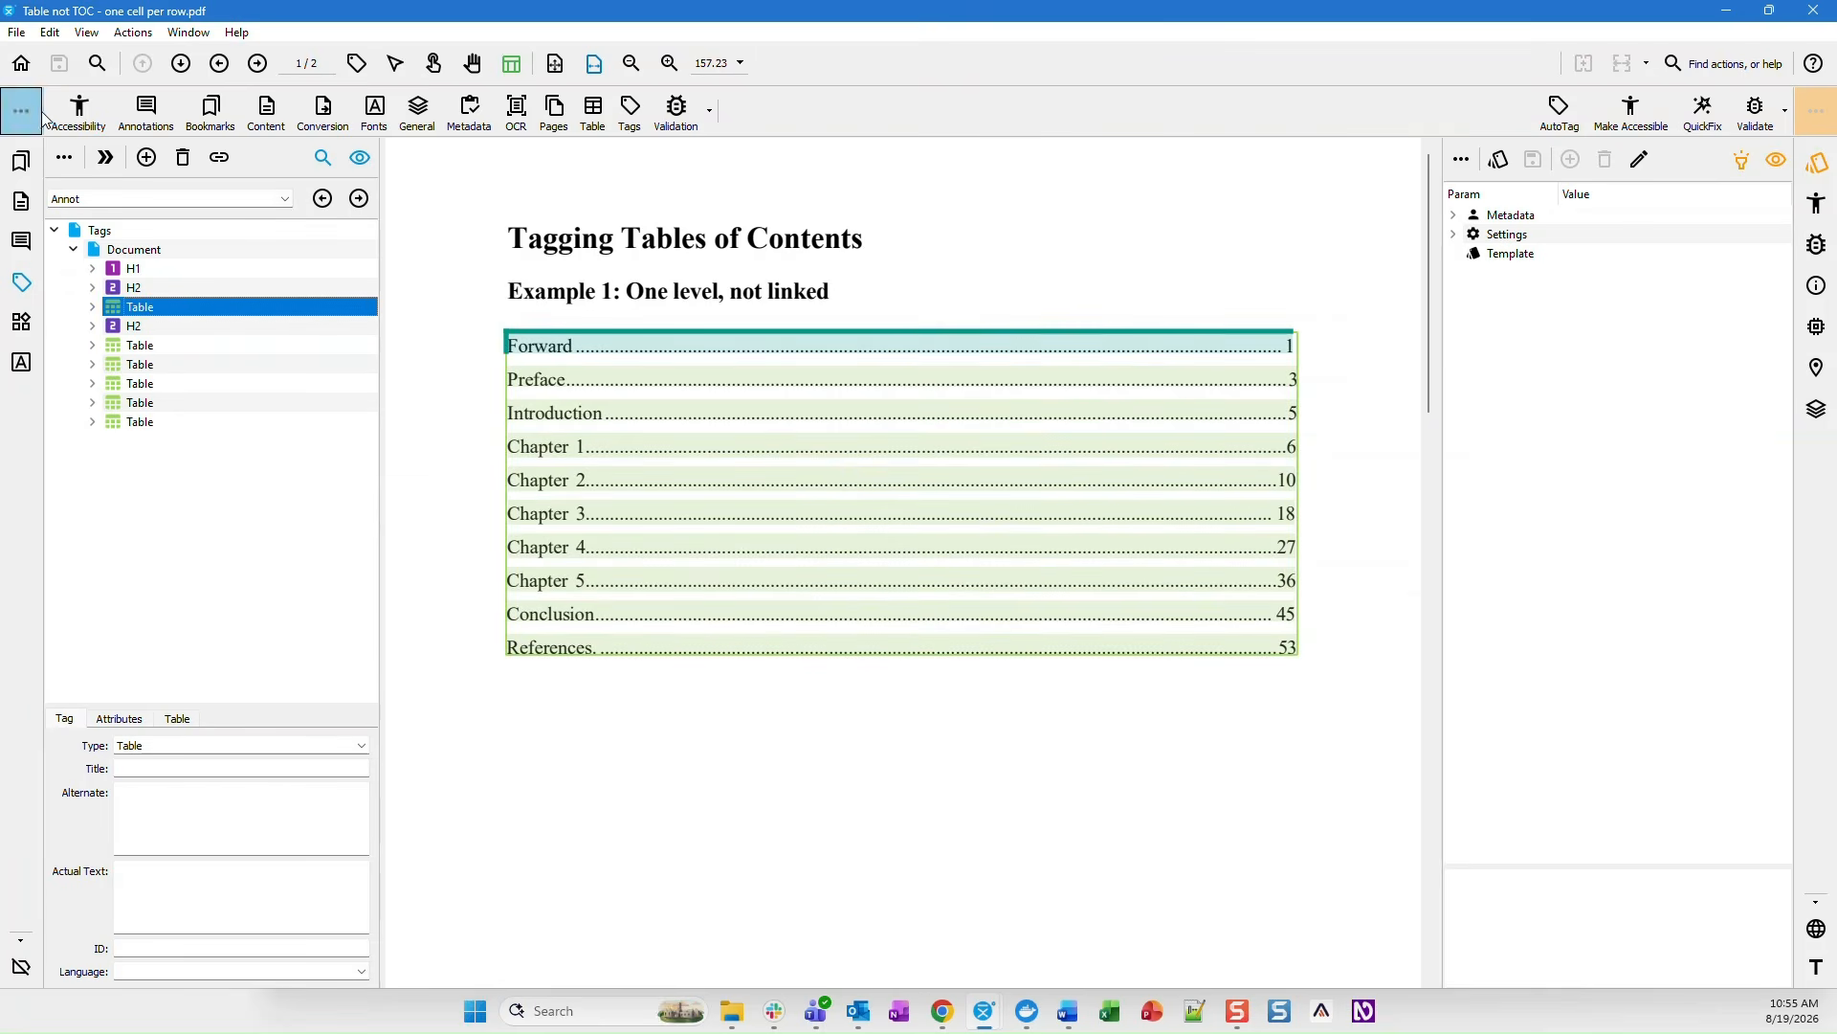
- Expand the first Example 2 Table tag and examine which contents entries its two TR tags cover
left_click(178, 348)
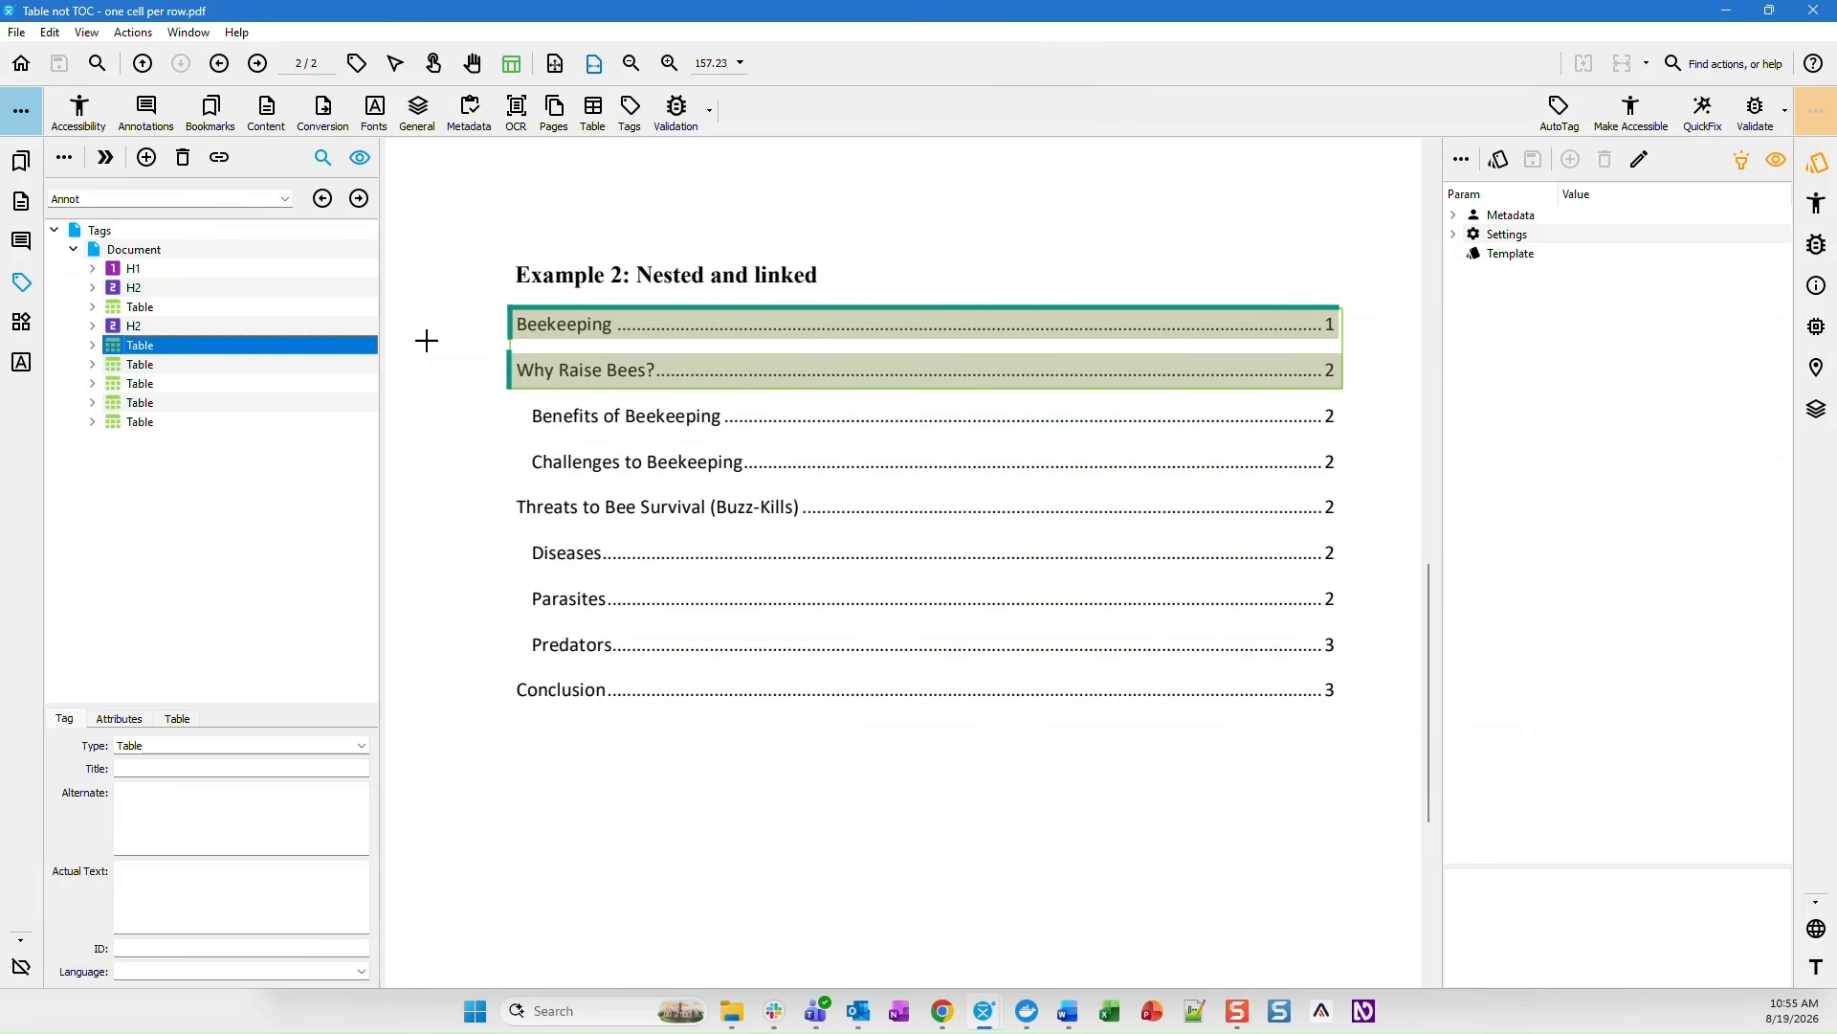
left_click(91, 347)
left_click(158, 366)
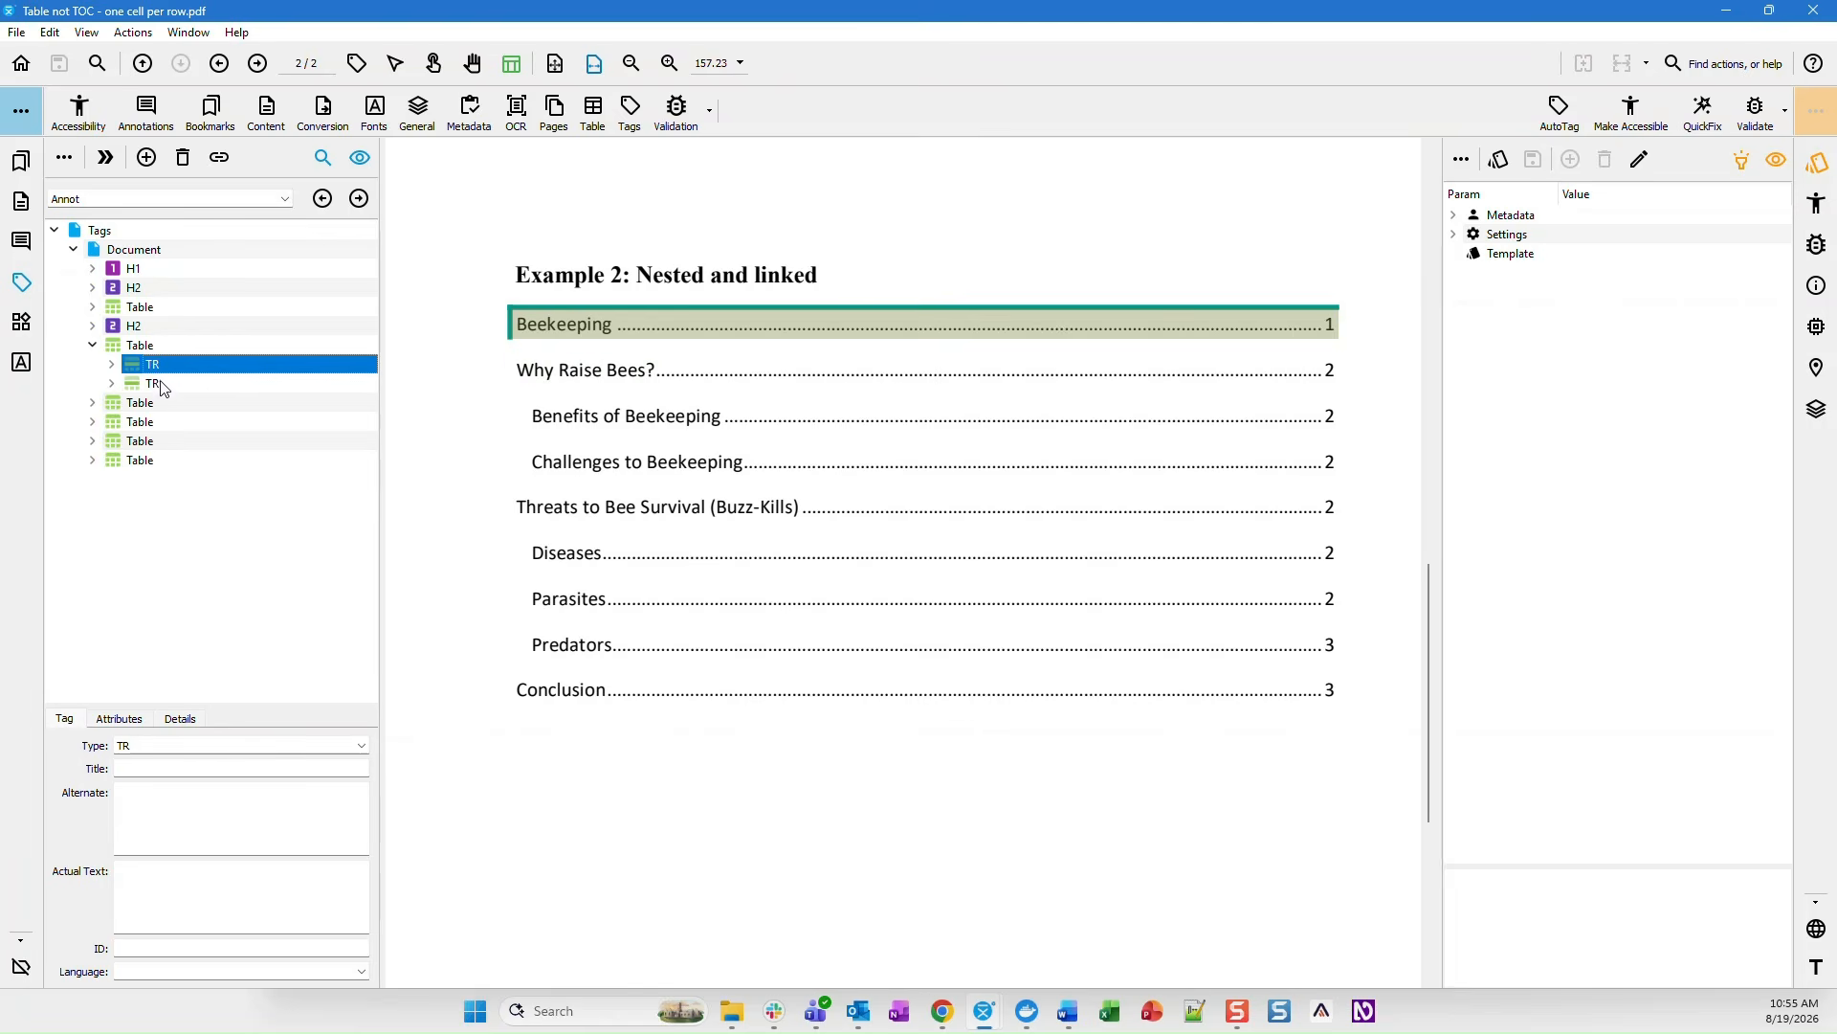
left_click(160, 383)
left_click(165, 366)
- Expand the Beekeeping and Why Raise Bees? rows and their cells to examine the tags inside
left_click(112, 365)
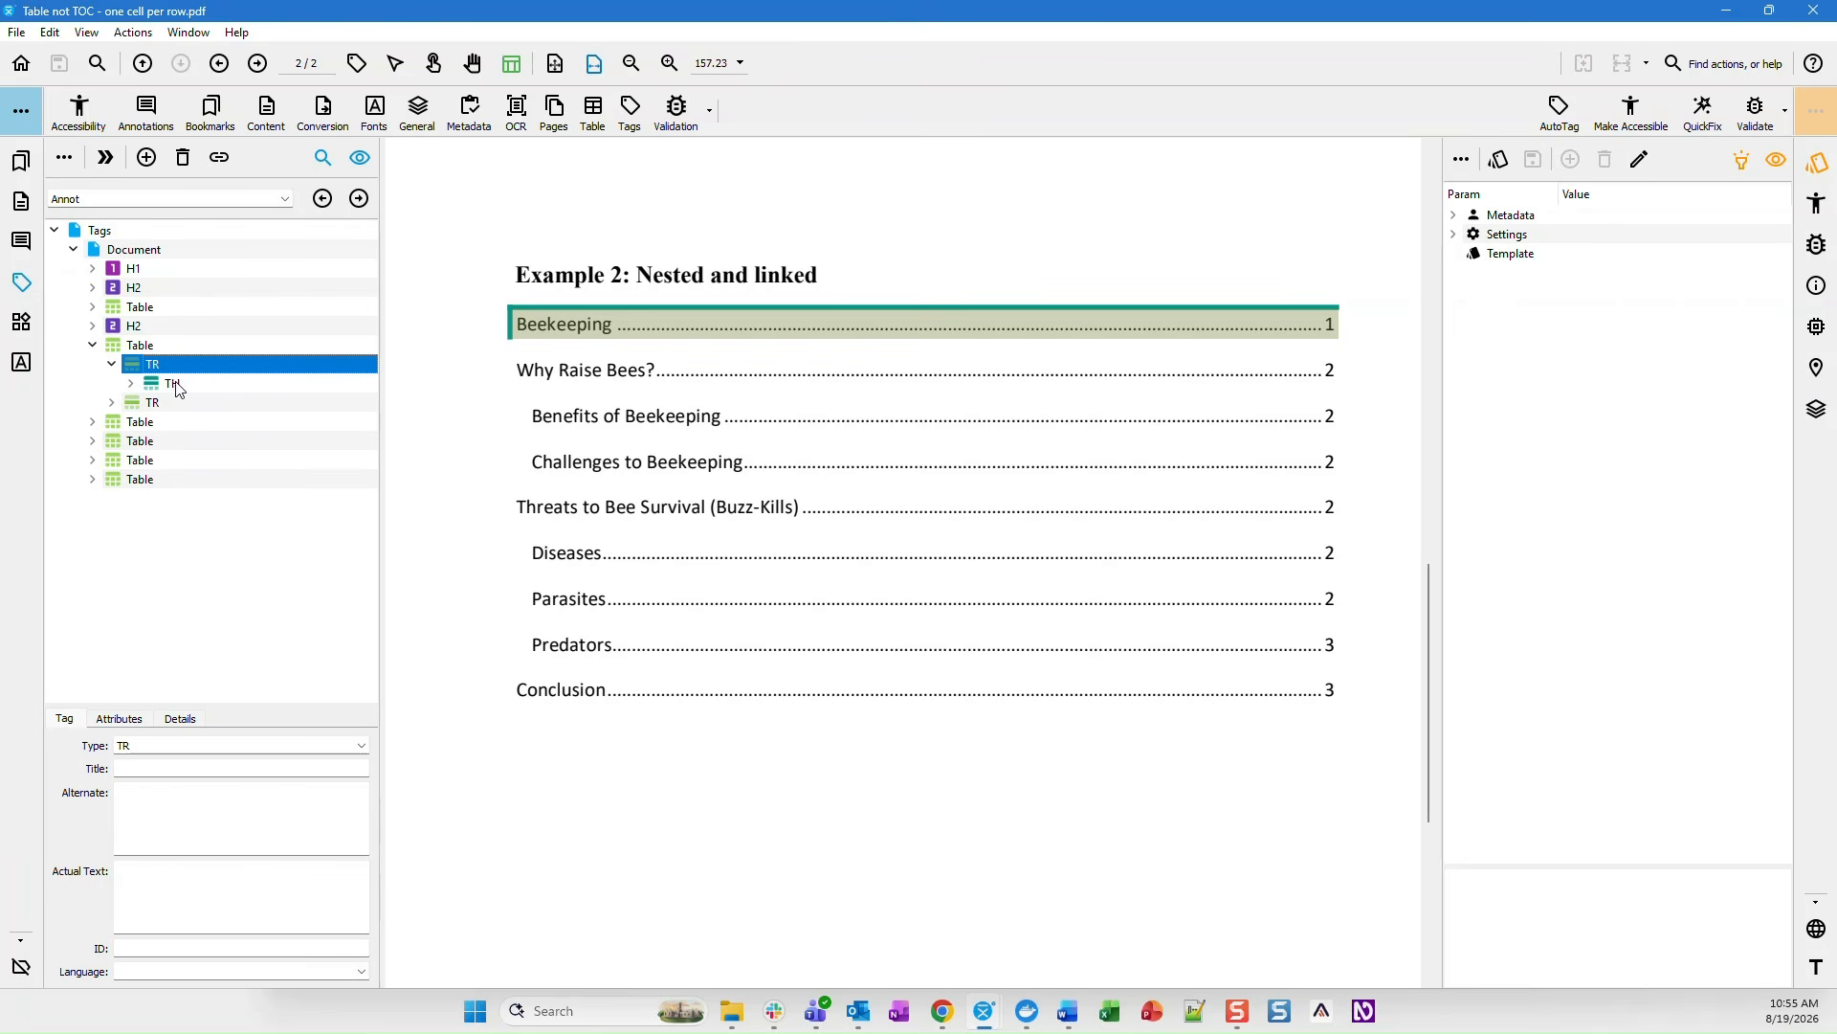
left_click(175, 384)
left_click(131, 383)
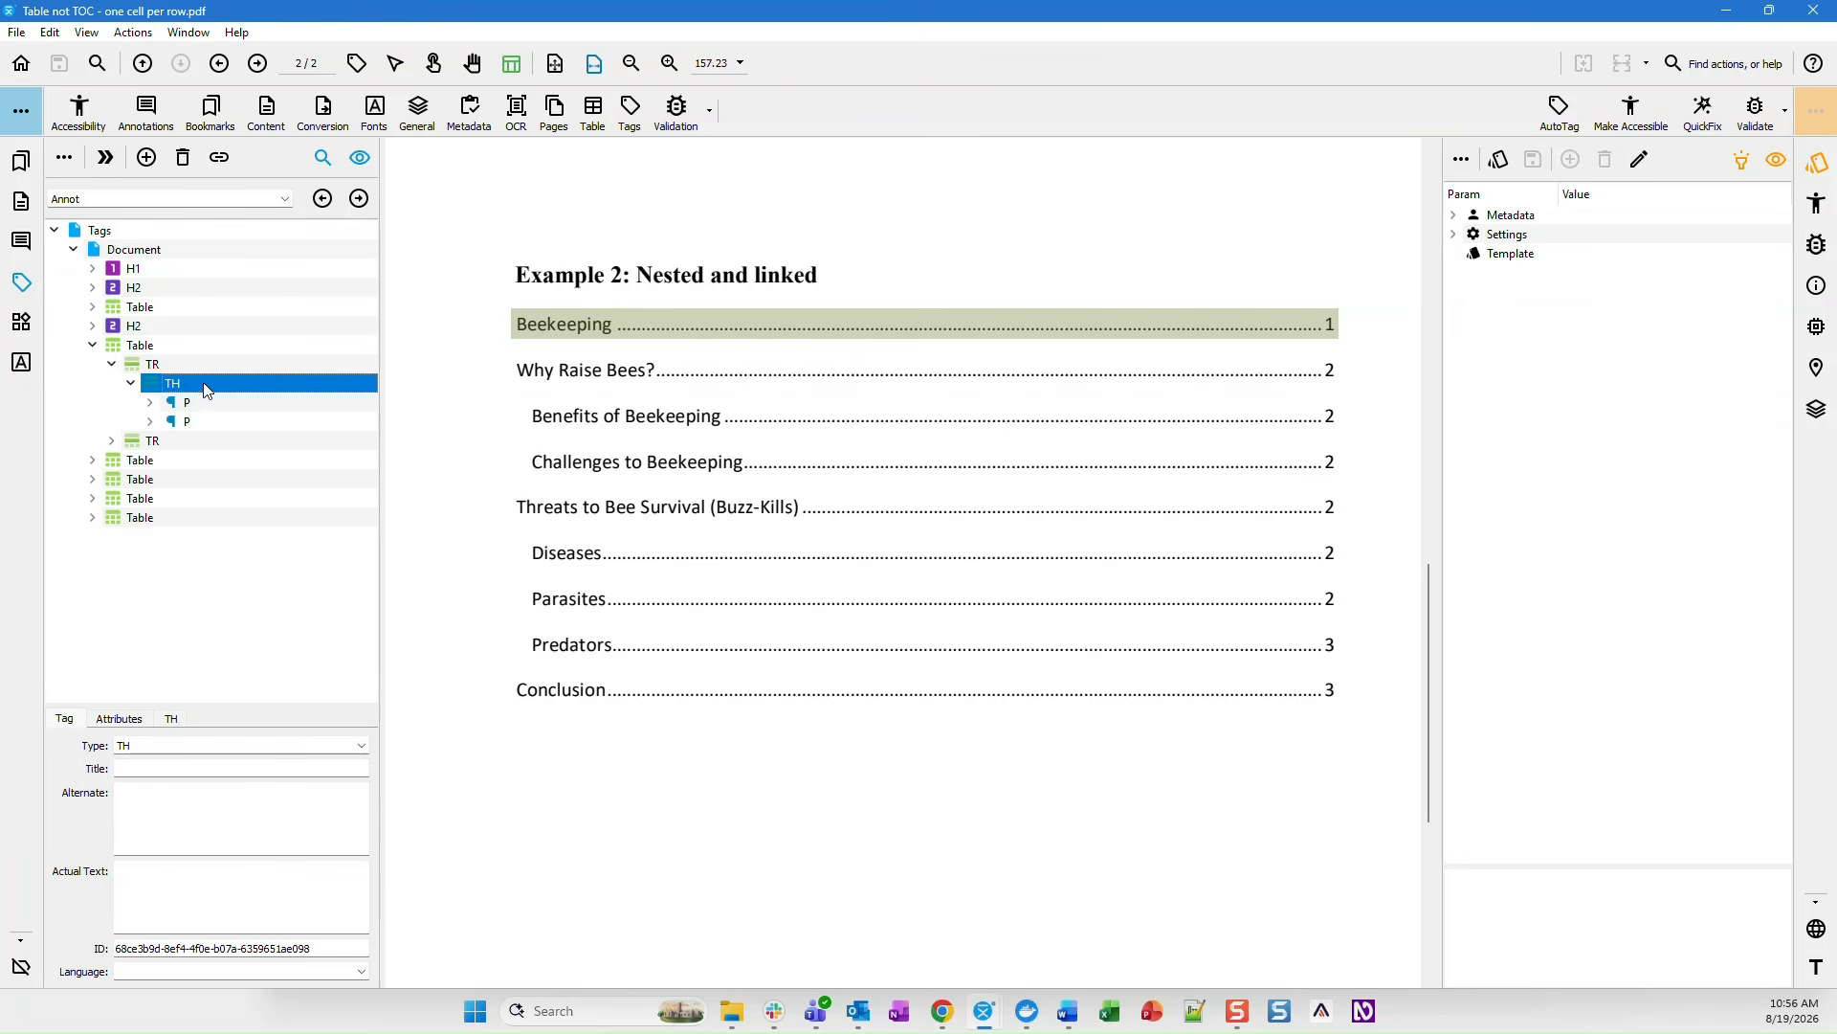
left_click(113, 441)
left_click(131, 460)
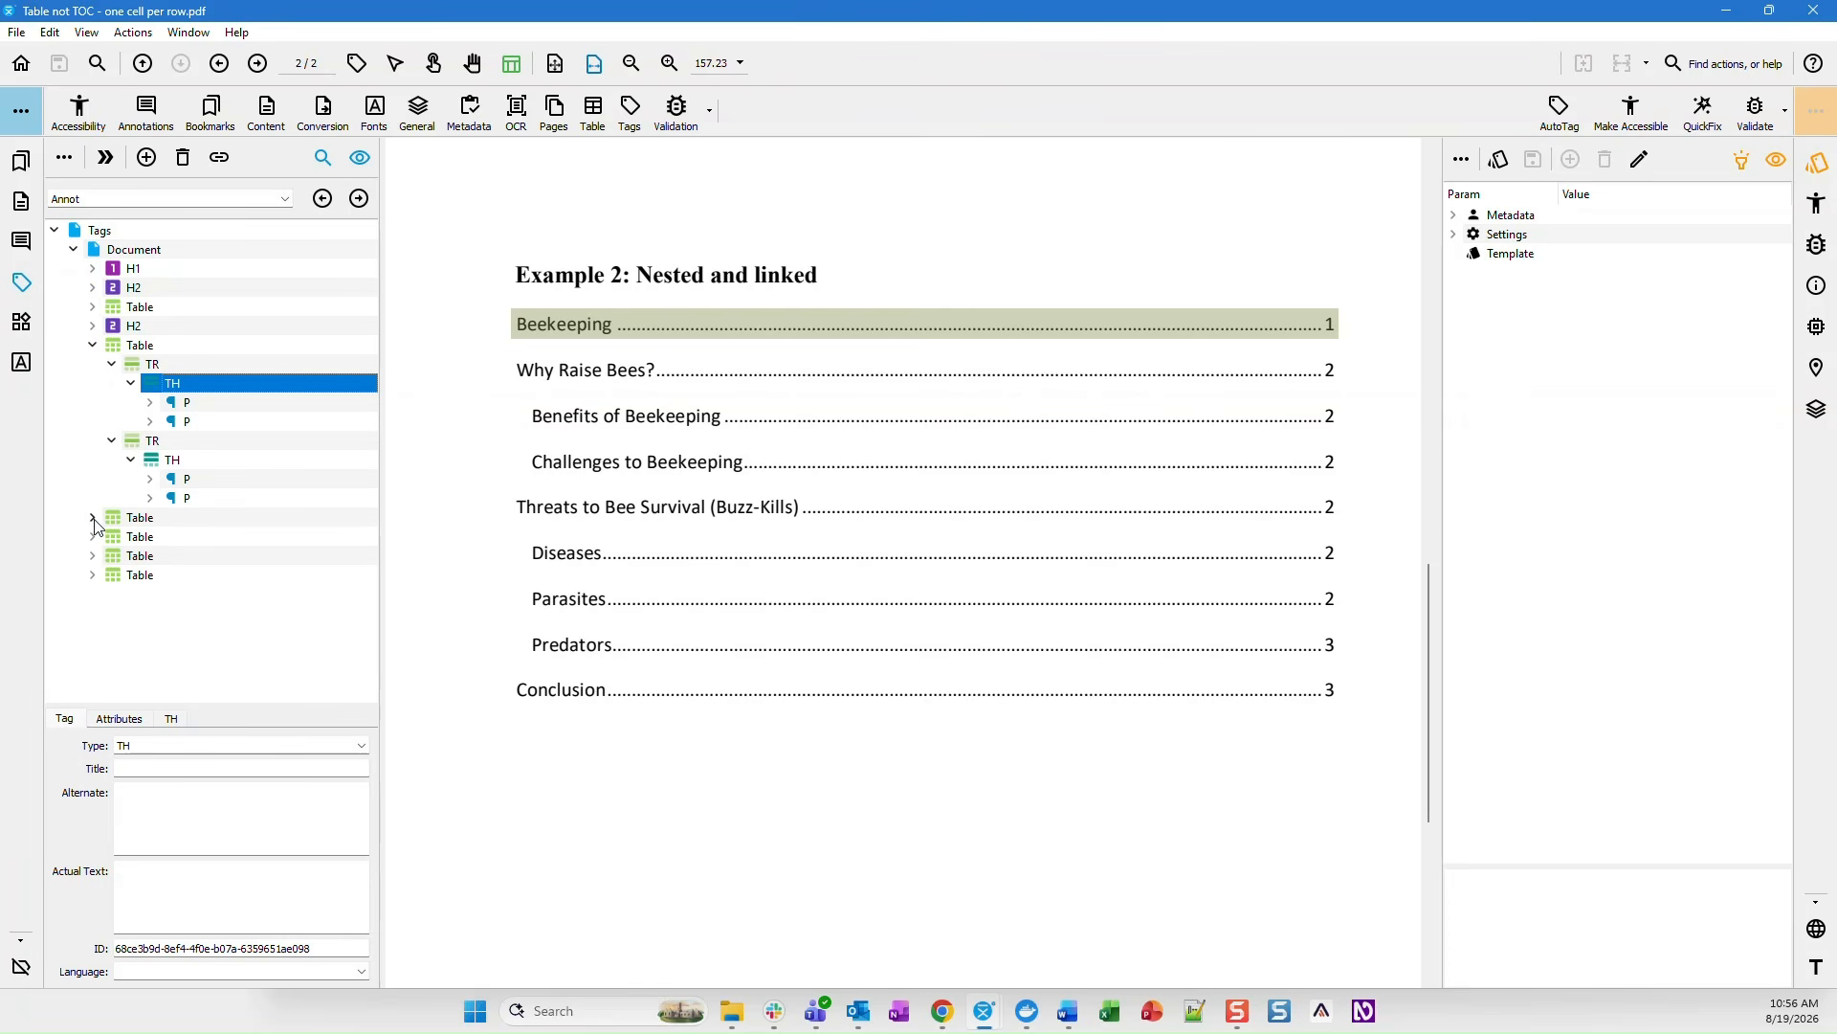
- Expand the first P tag in the Beekeeping cell and inspect the Link tag inside it
left_click(194, 404)
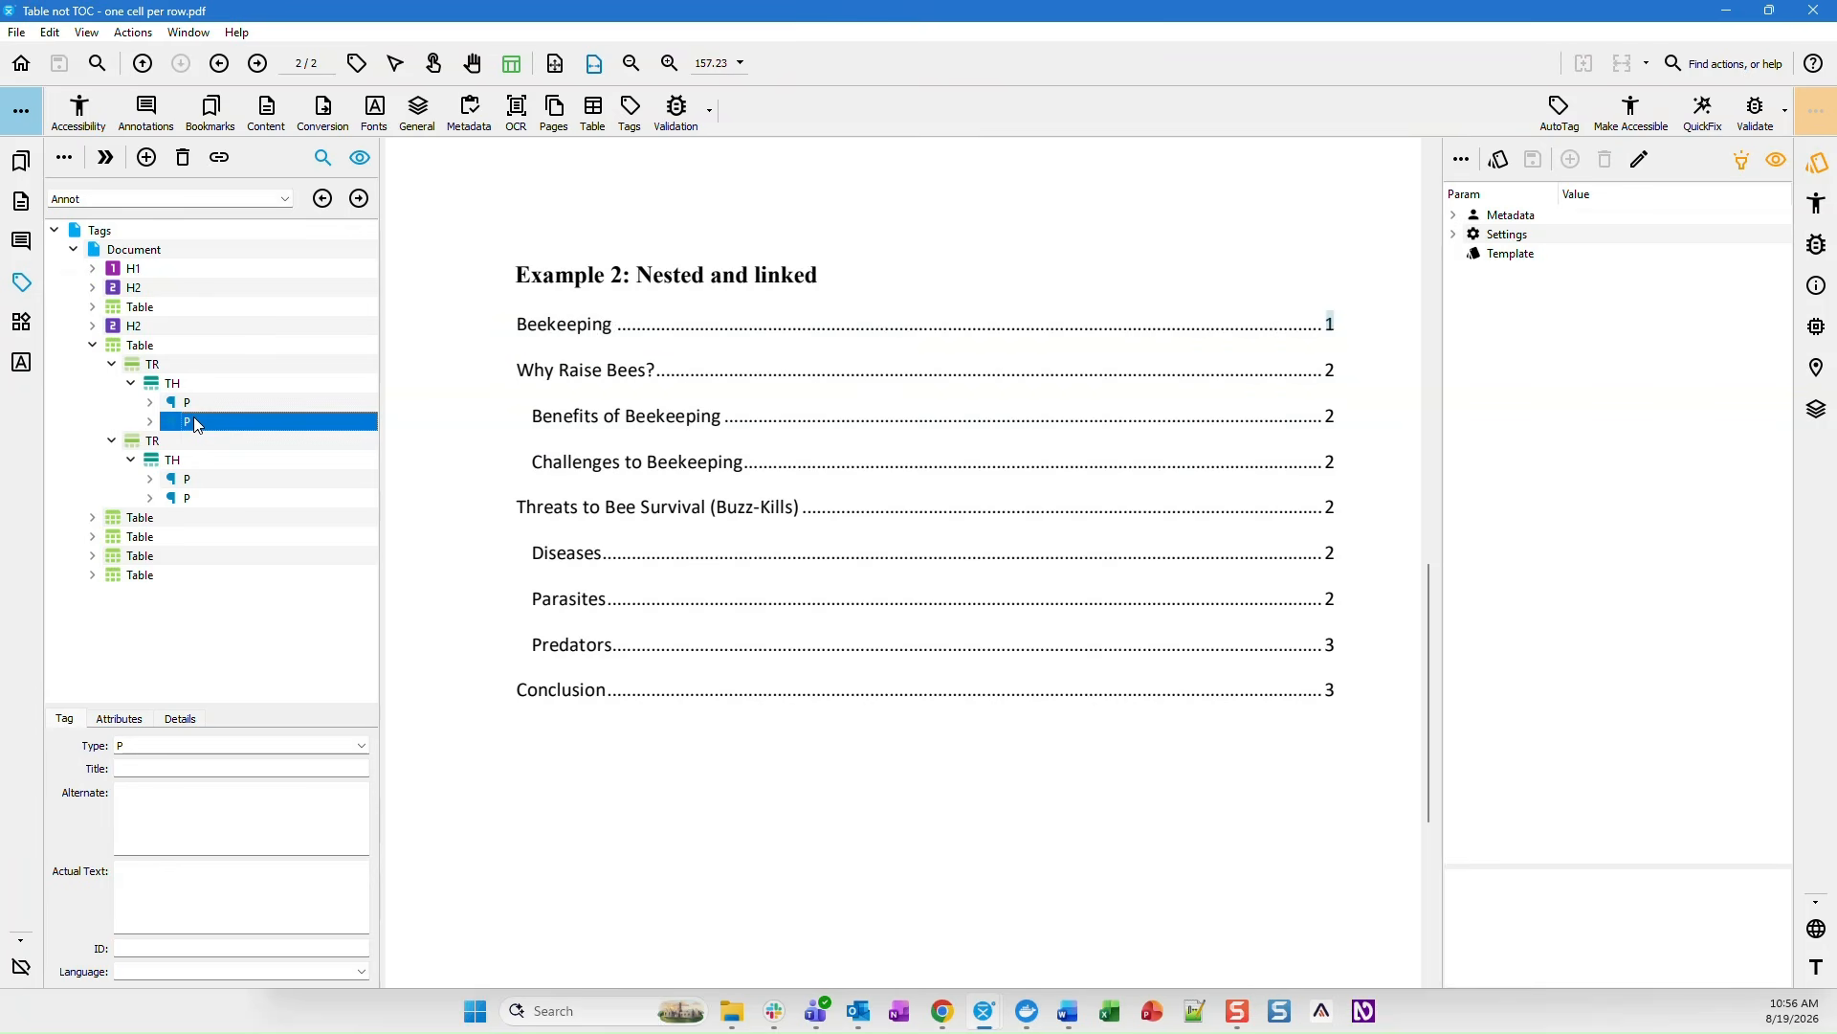
left_click(150, 403)
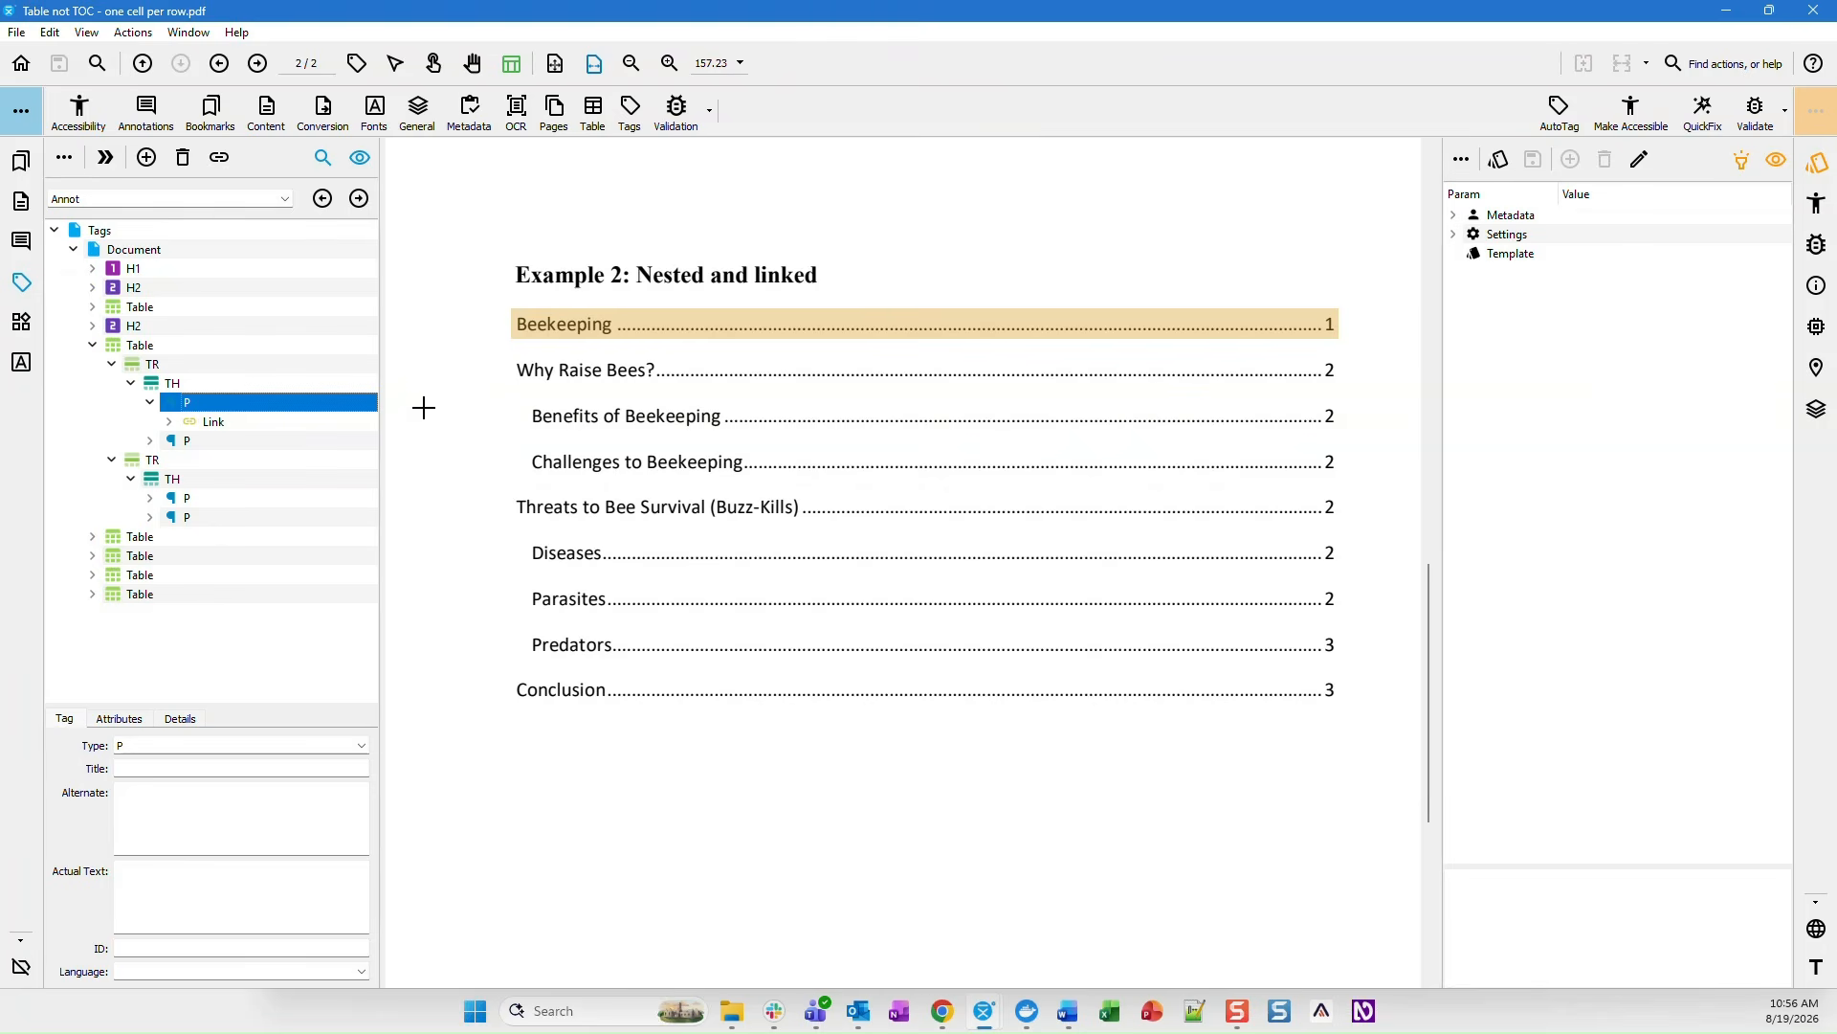
left_click(227, 424)
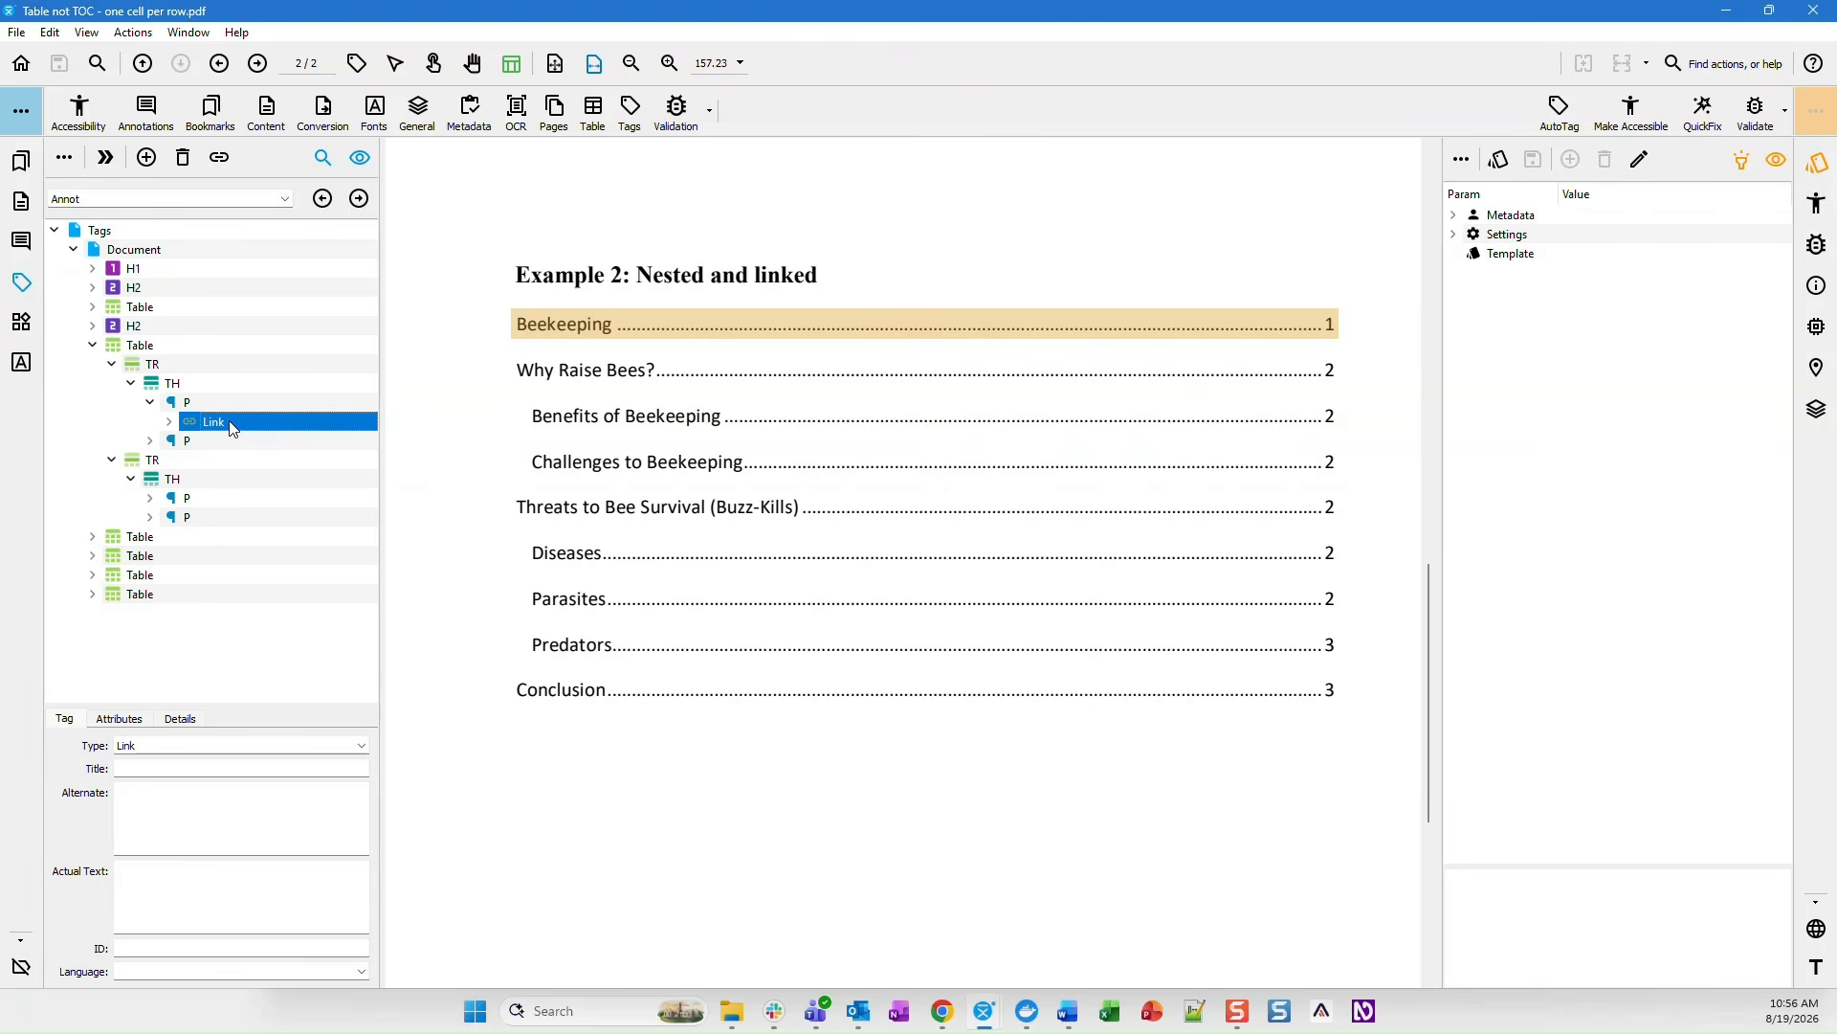
- Expand the Example 1 Table tag and examine the two P tags inside its first row's cell
left_click(140, 306)
left_click(92, 306)
left_click(112, 327)
left_click(131, 344)
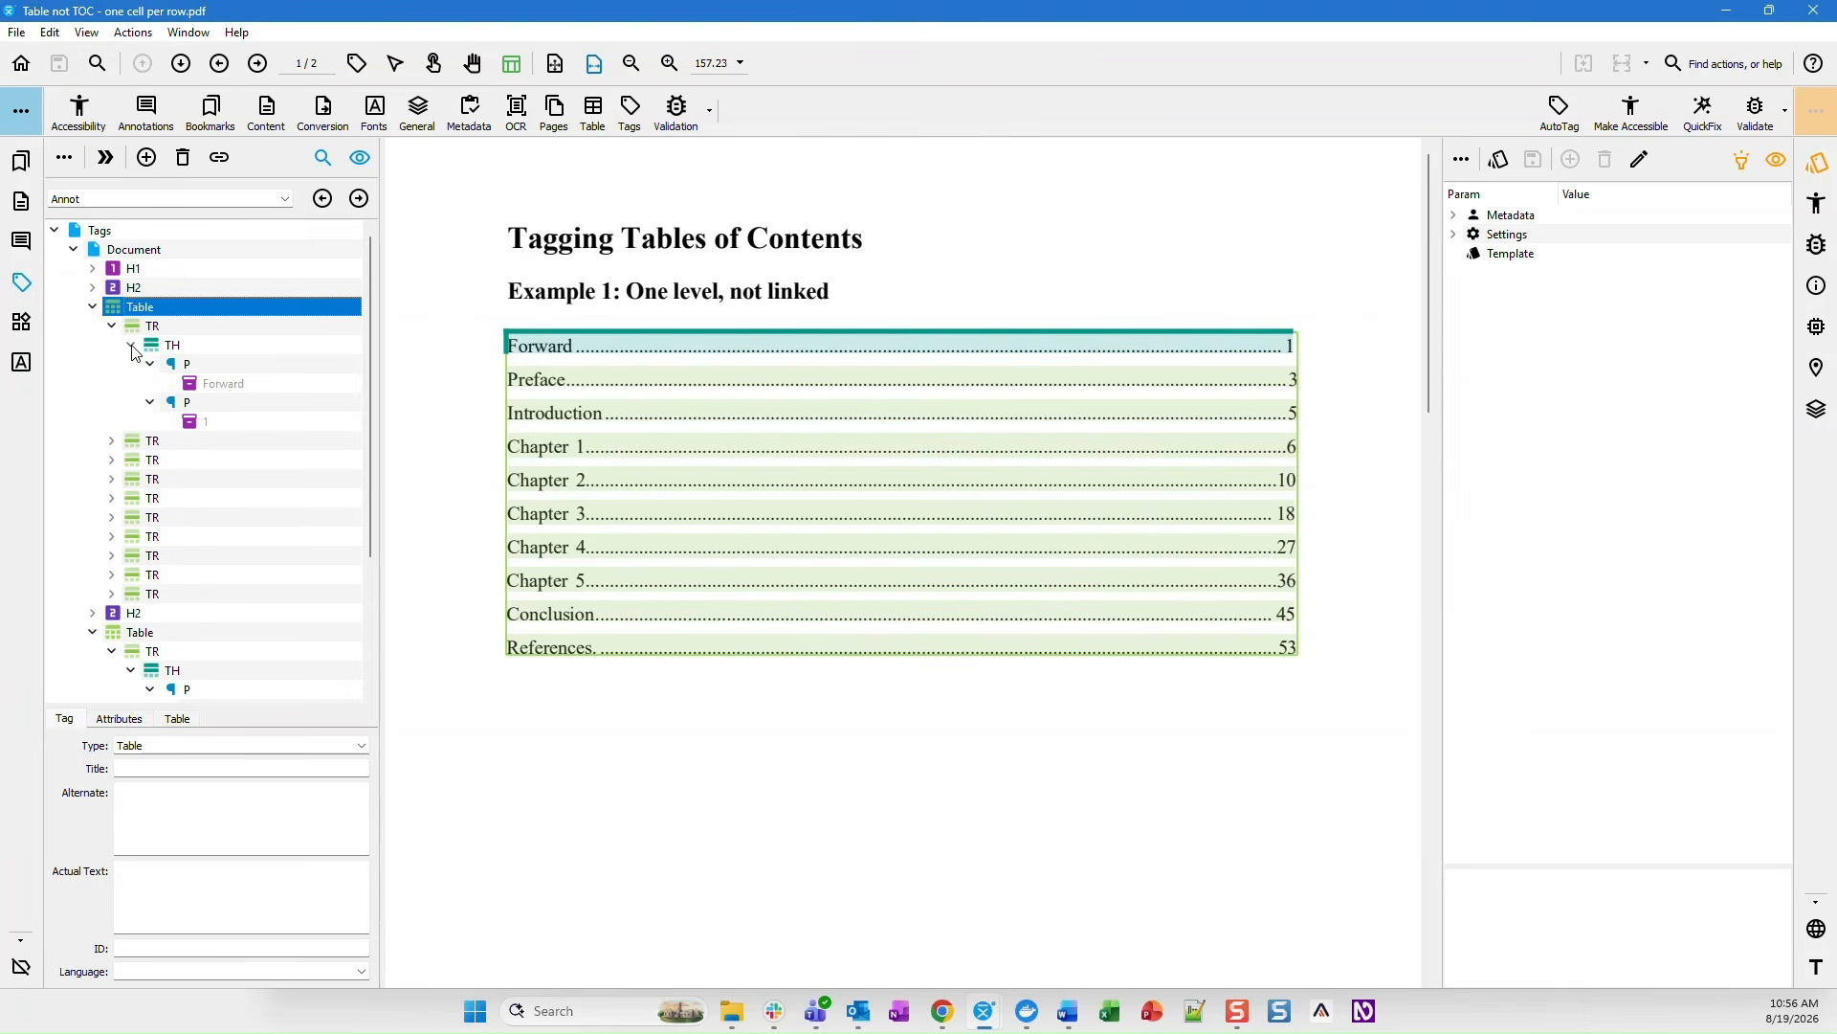
left_click(192, 368)
left_click(200, 400)
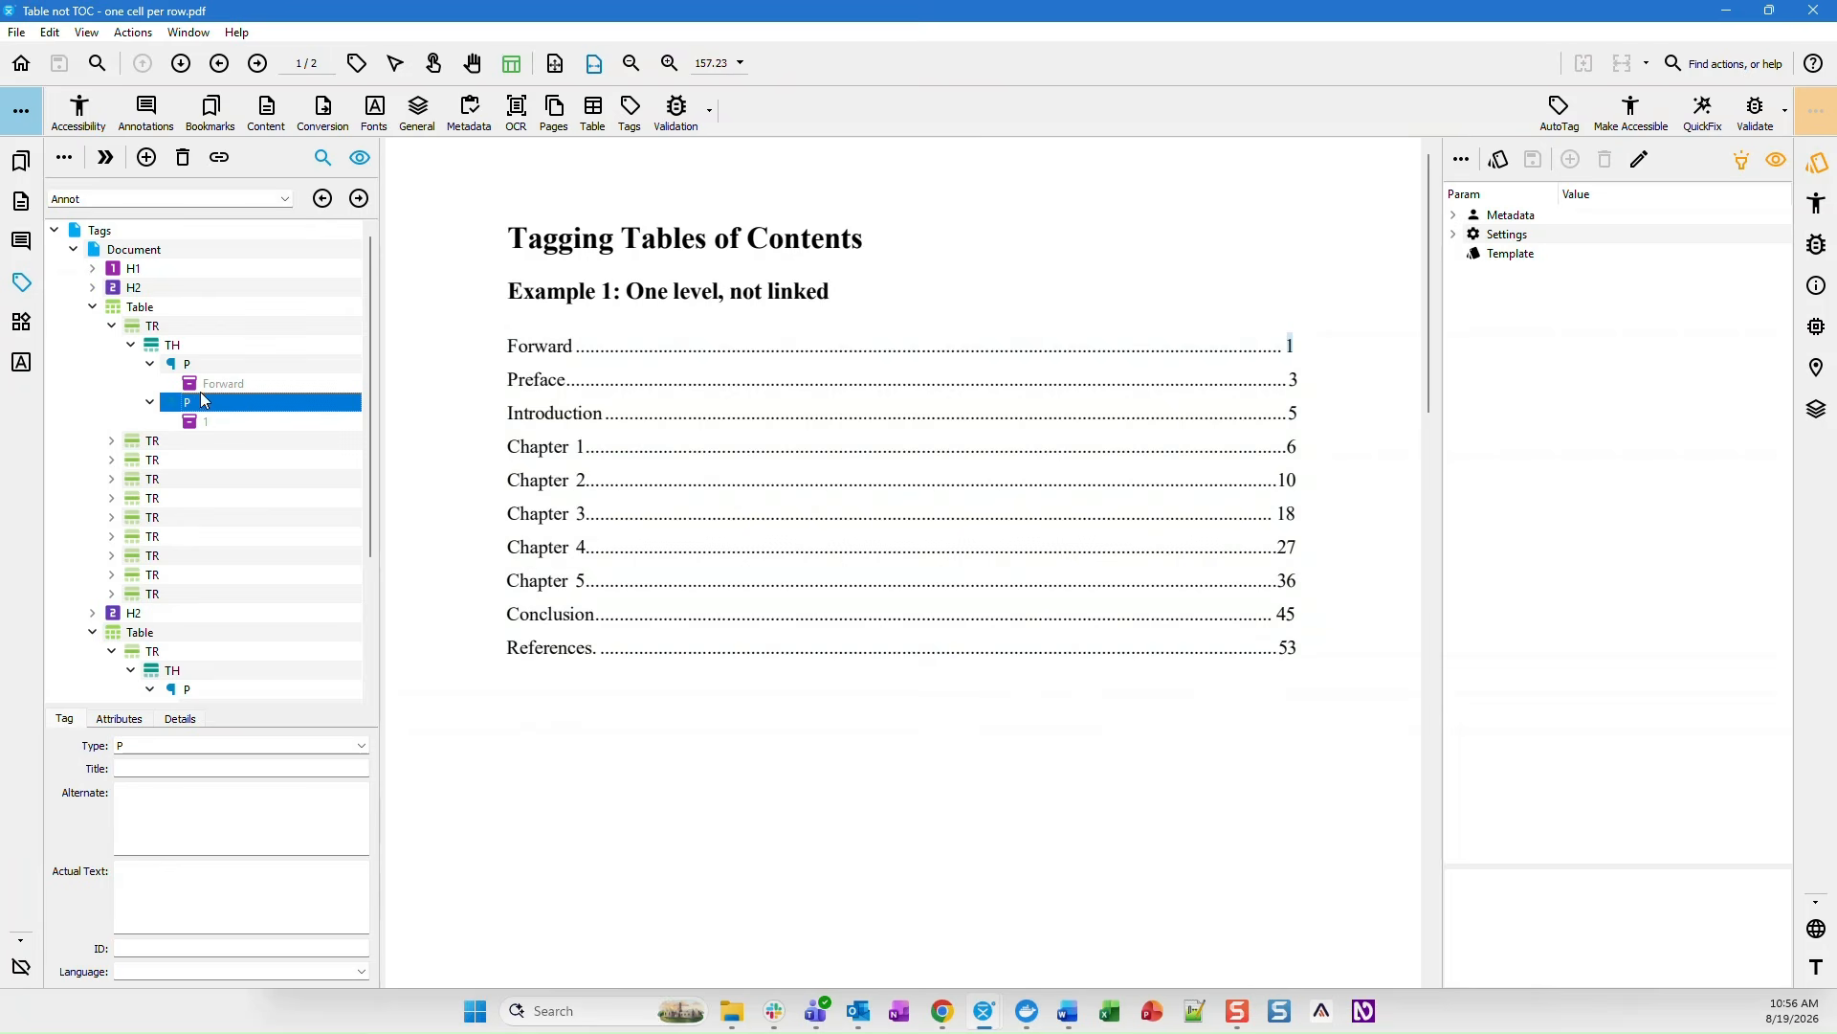
- Expand the Link tag in the Beekeeping cell of the first Example 2 Table and examine its Link - OBJR and text content
left_click(217, 632)
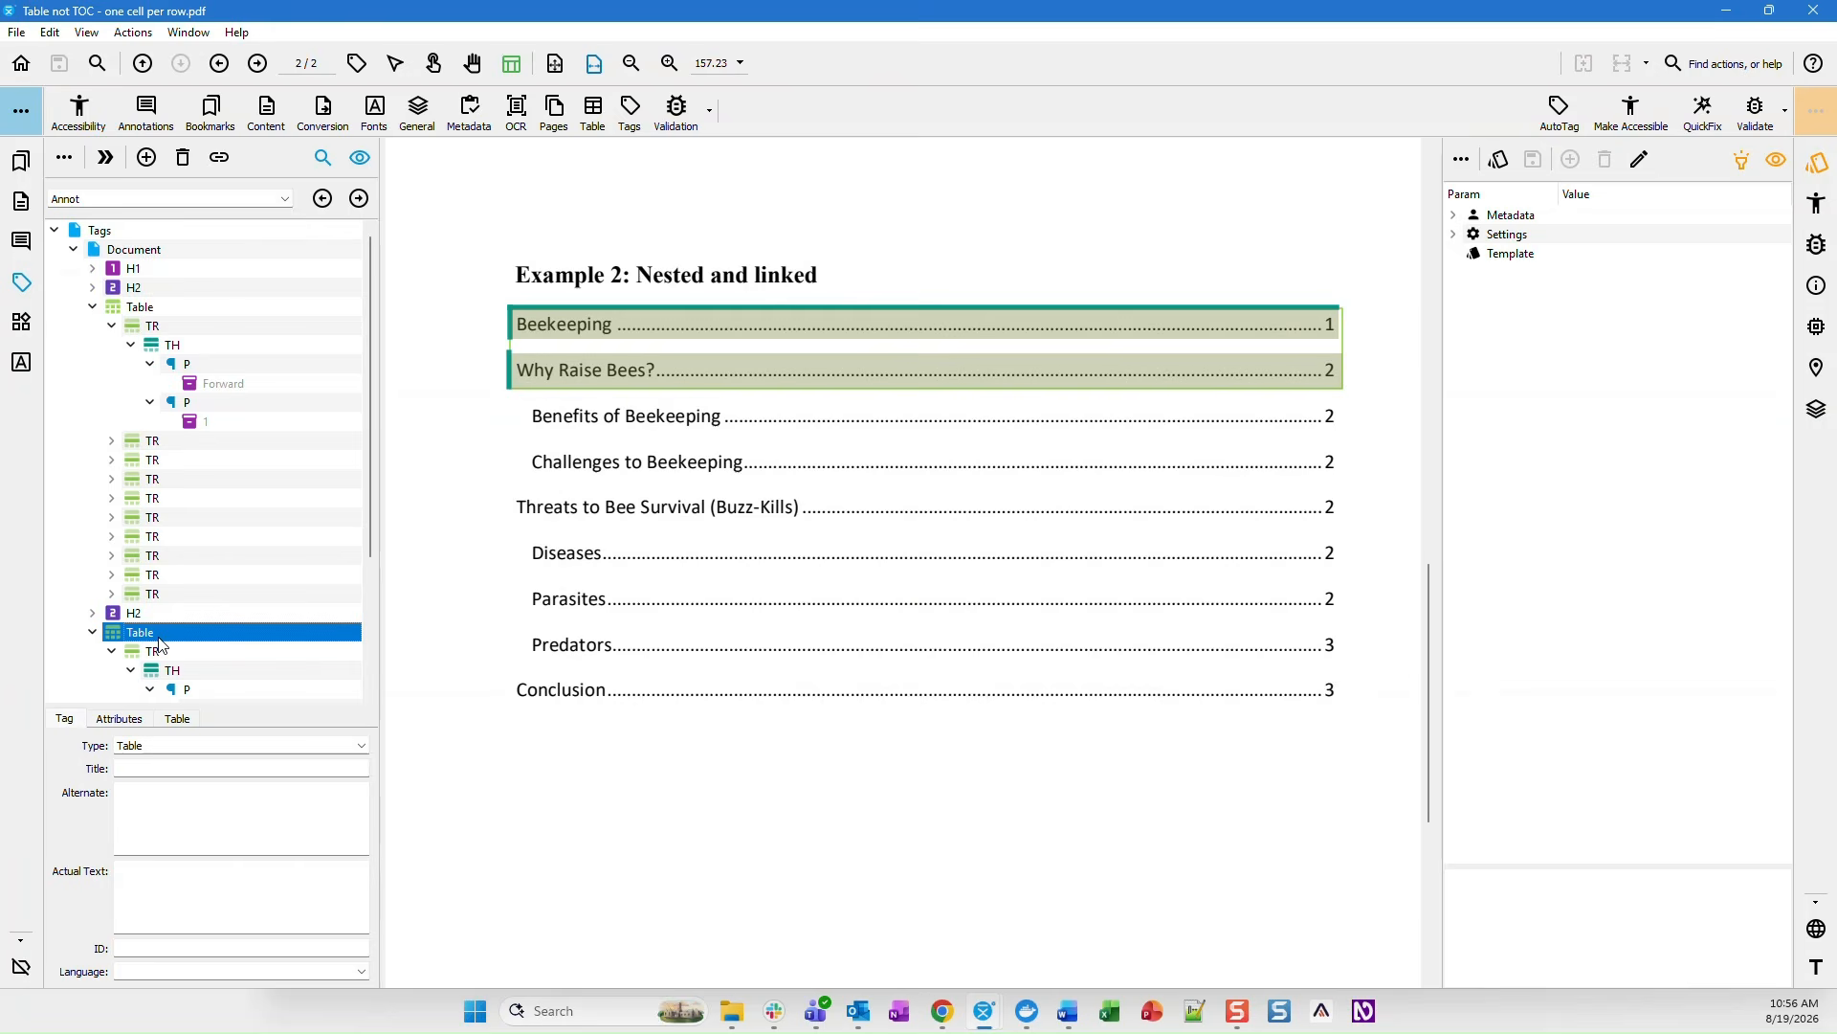
scroll(218, 613, "down", 1)
left_click(216, 593)
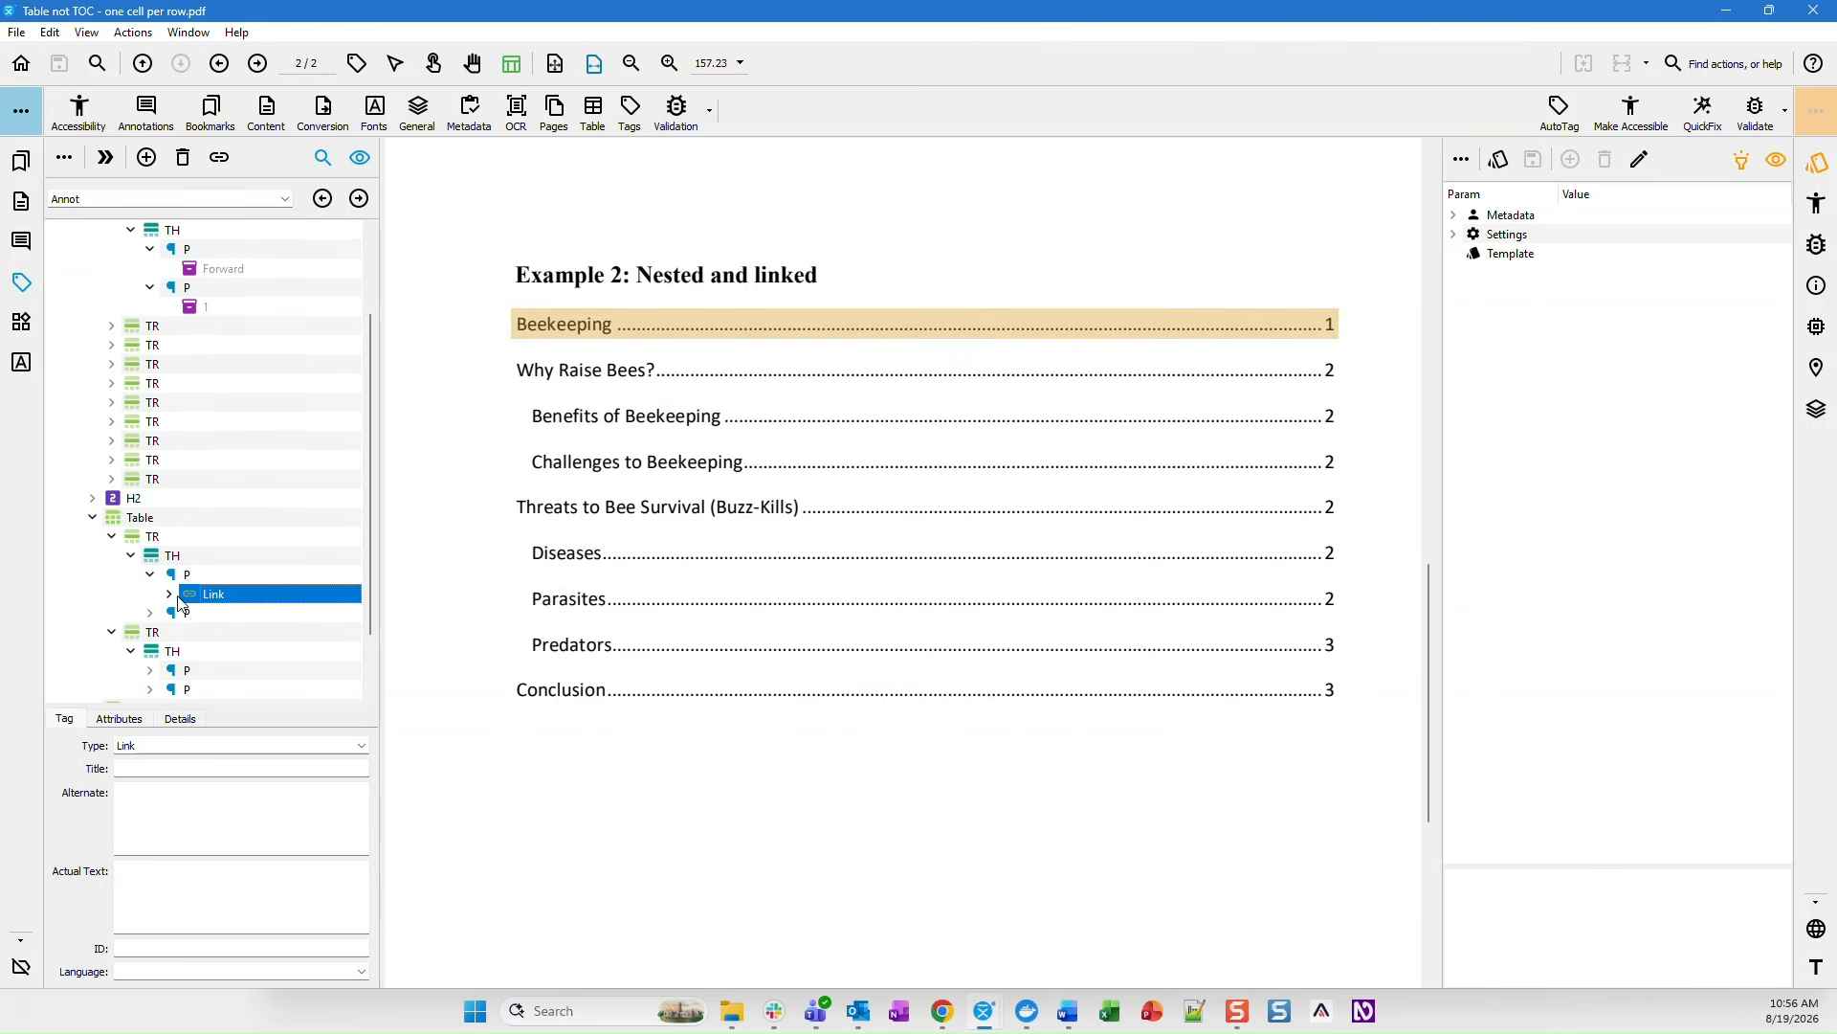
left_click(169, 594)
scroll(263, 540, "down", 2)
left_click(261, 500)
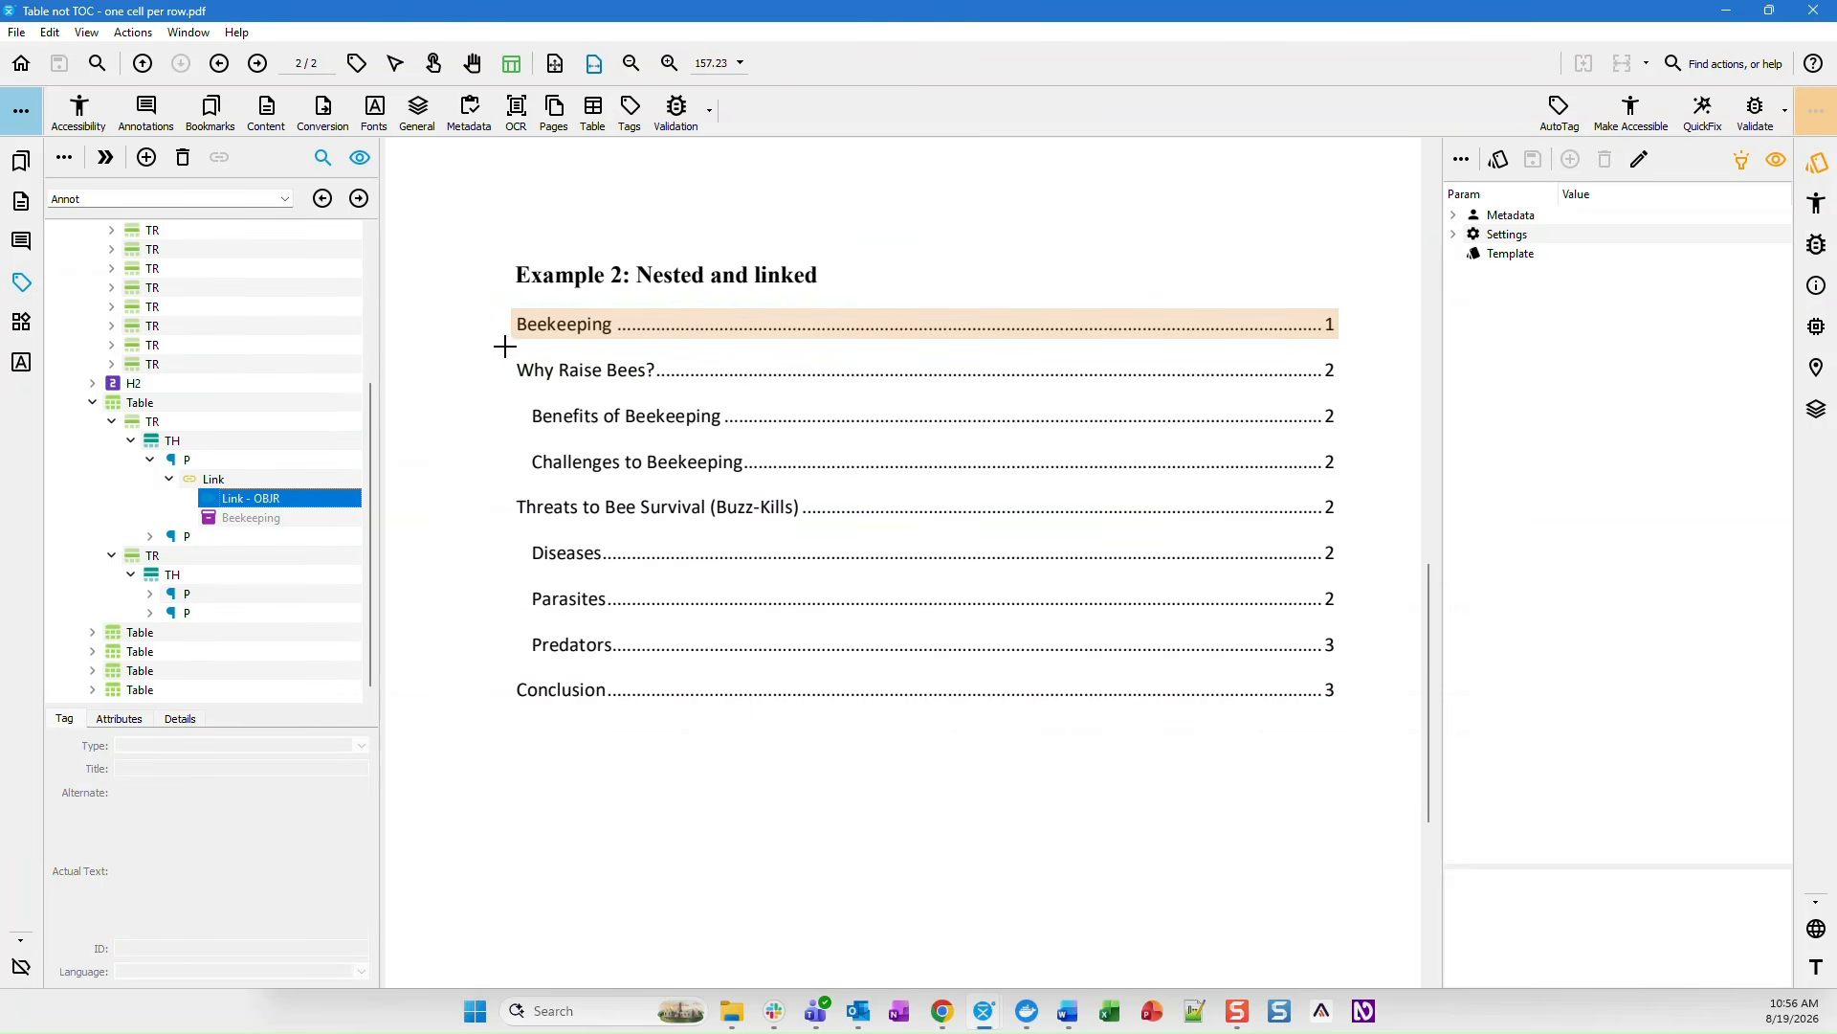
left_click(283, 515)
left_click(278, 481)
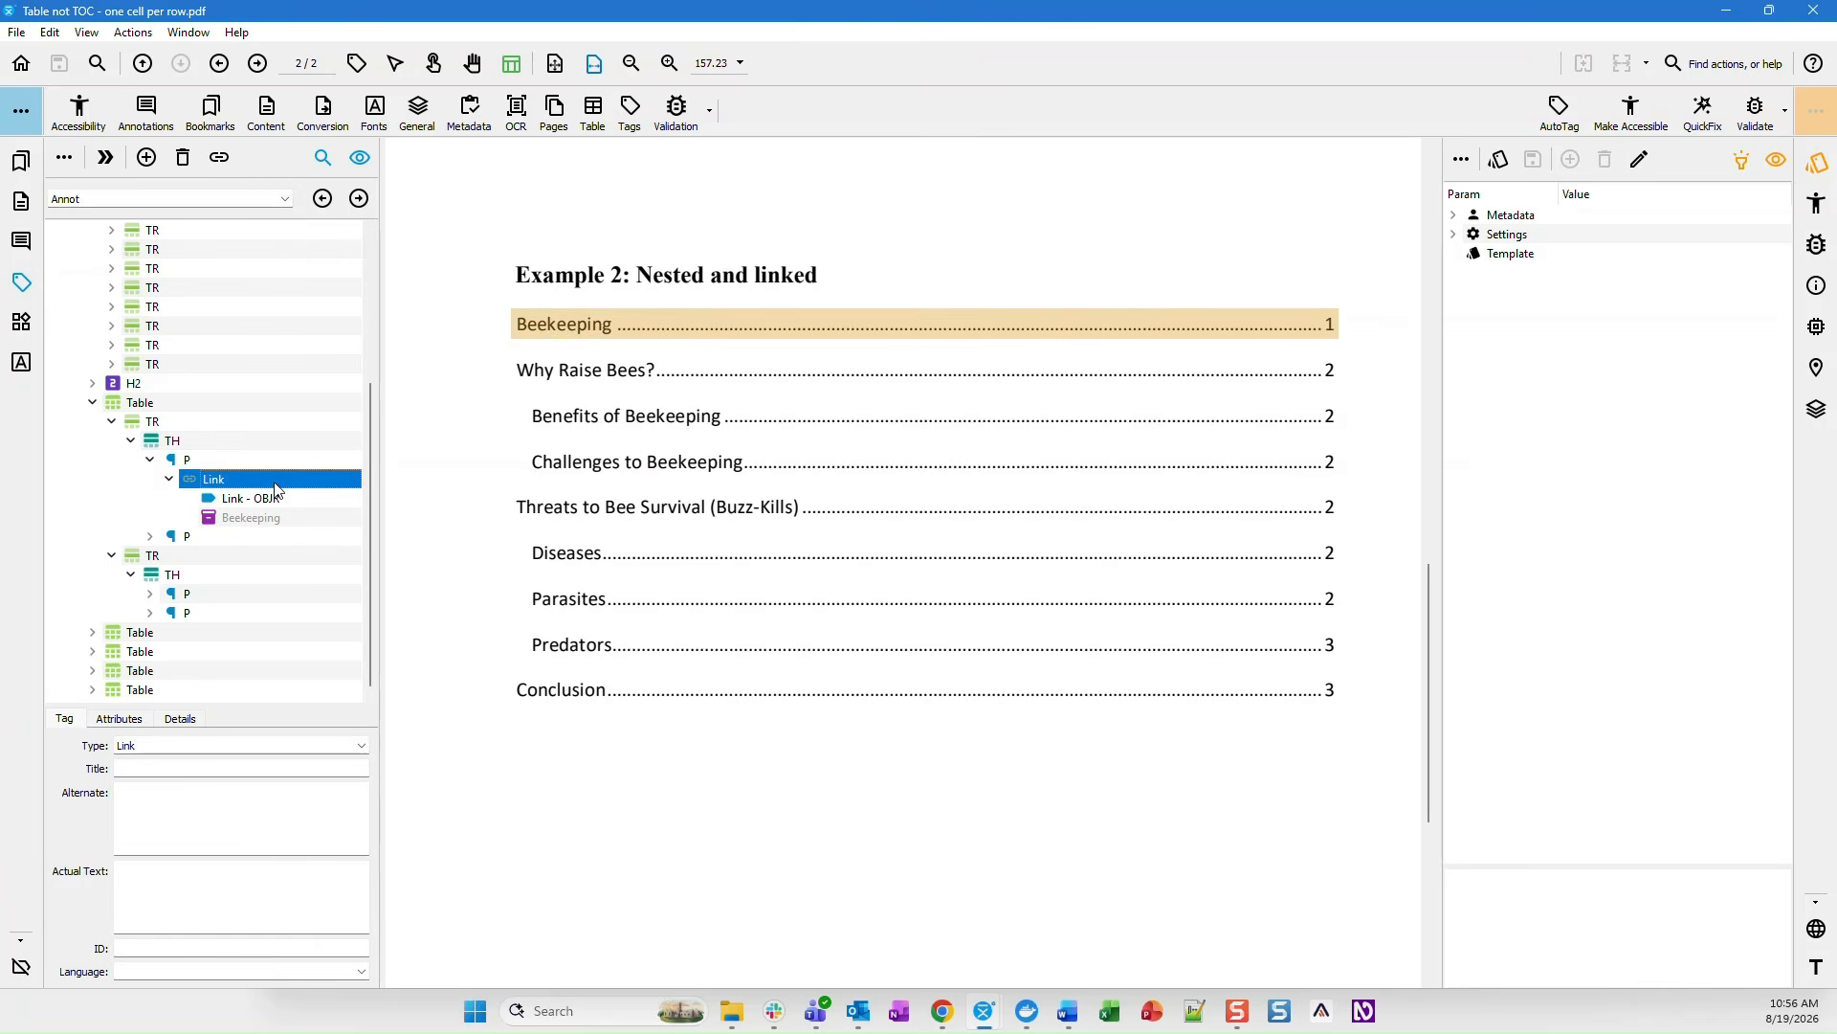
- Collapse the first Example 2 Table tag and select the Example 1 Table tag
left_click(203, 410)
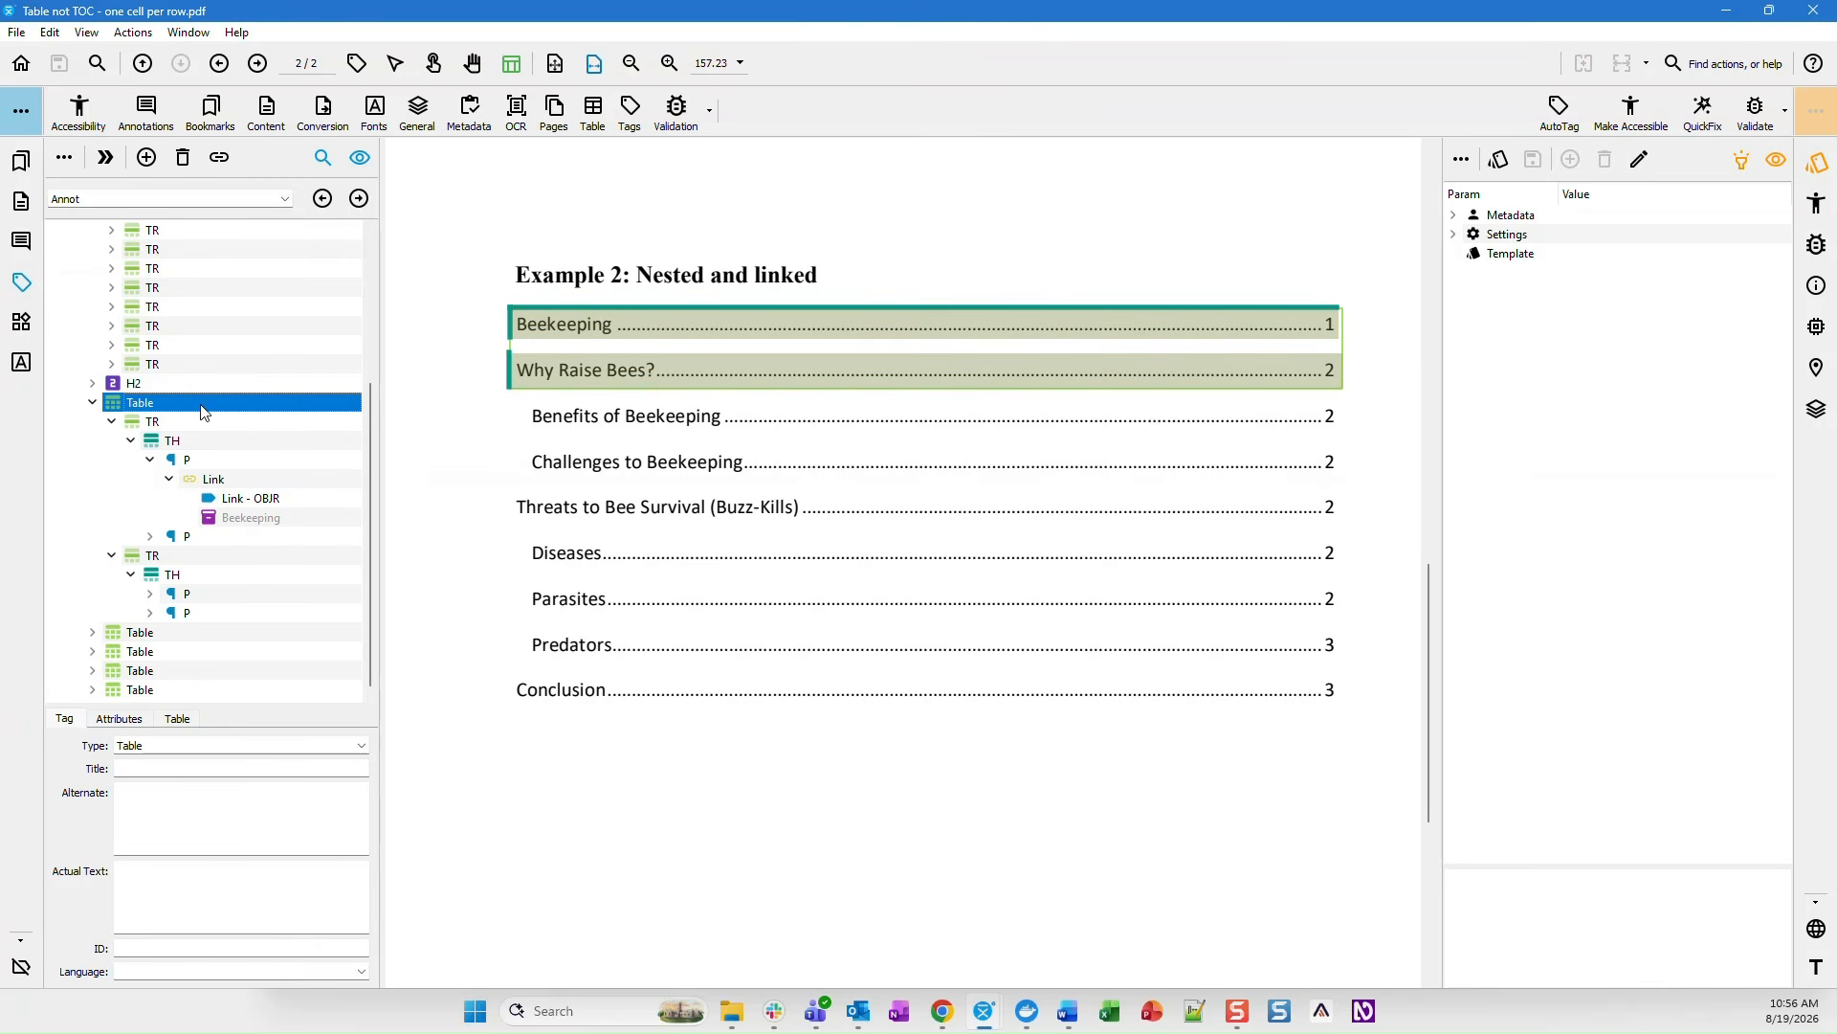
left_click(94, 403)
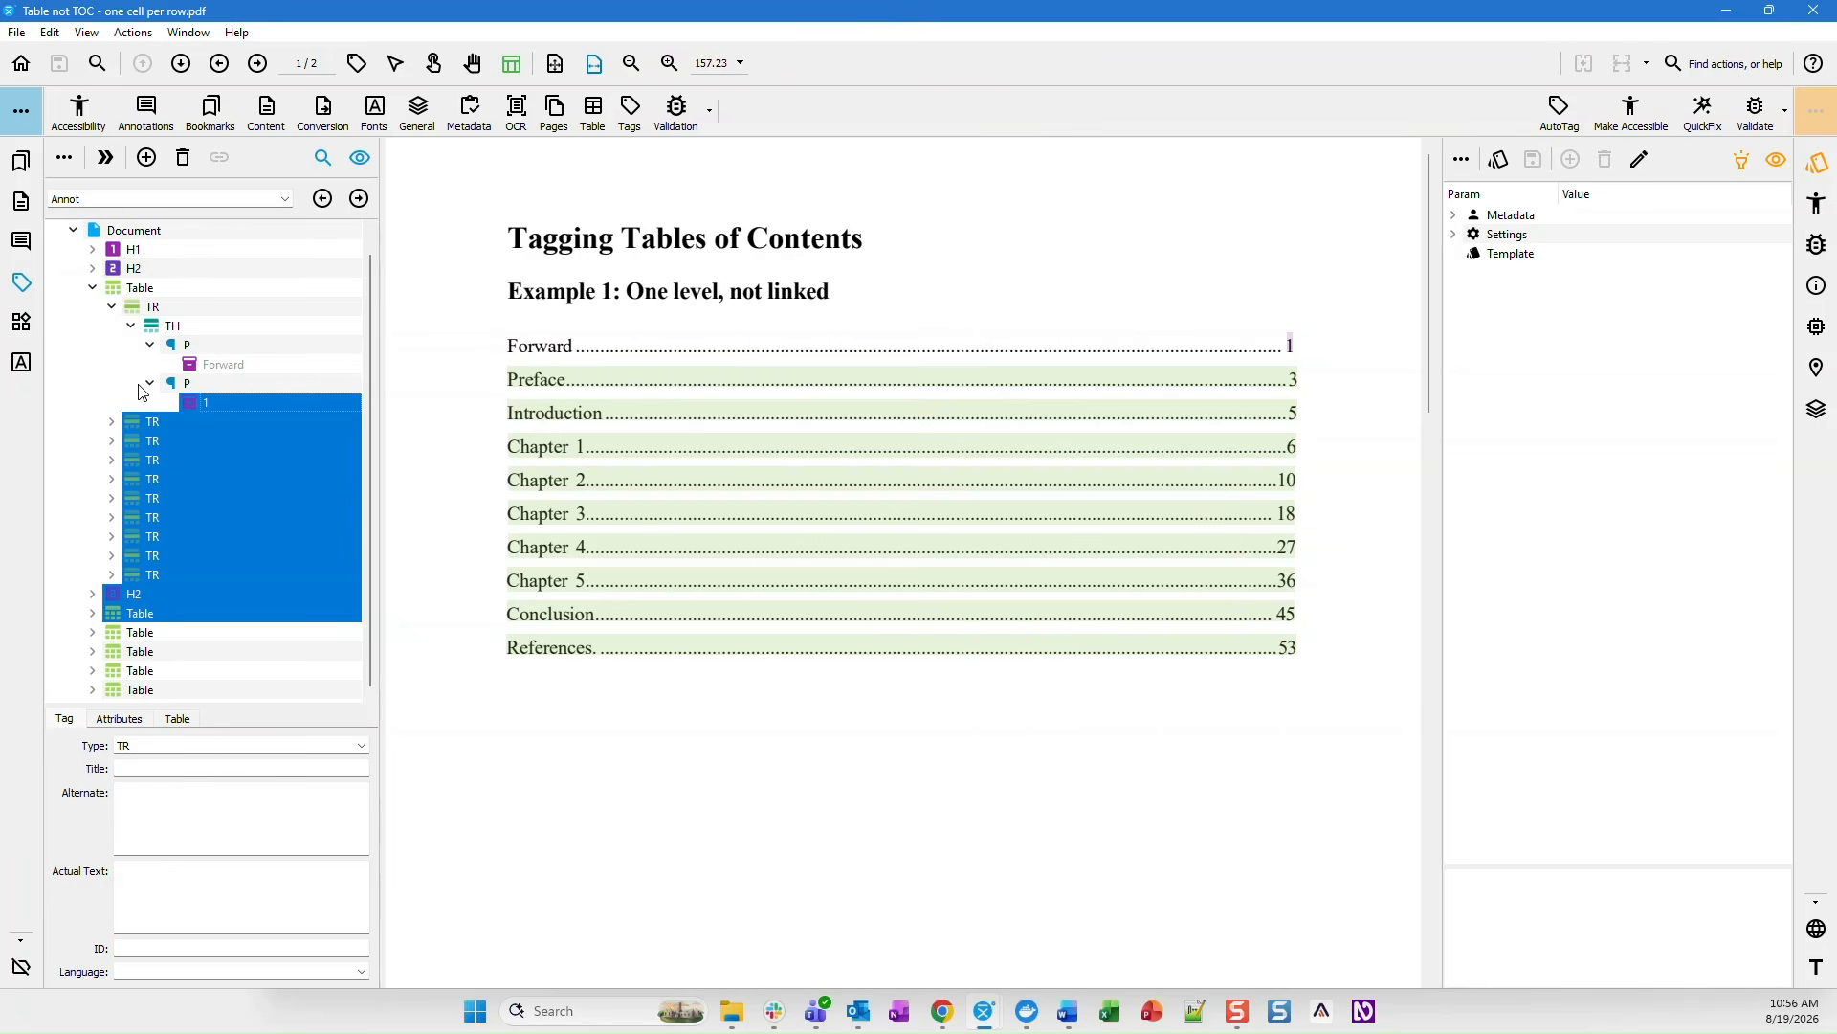
left_click(176, 532)
left_click(134, 290)
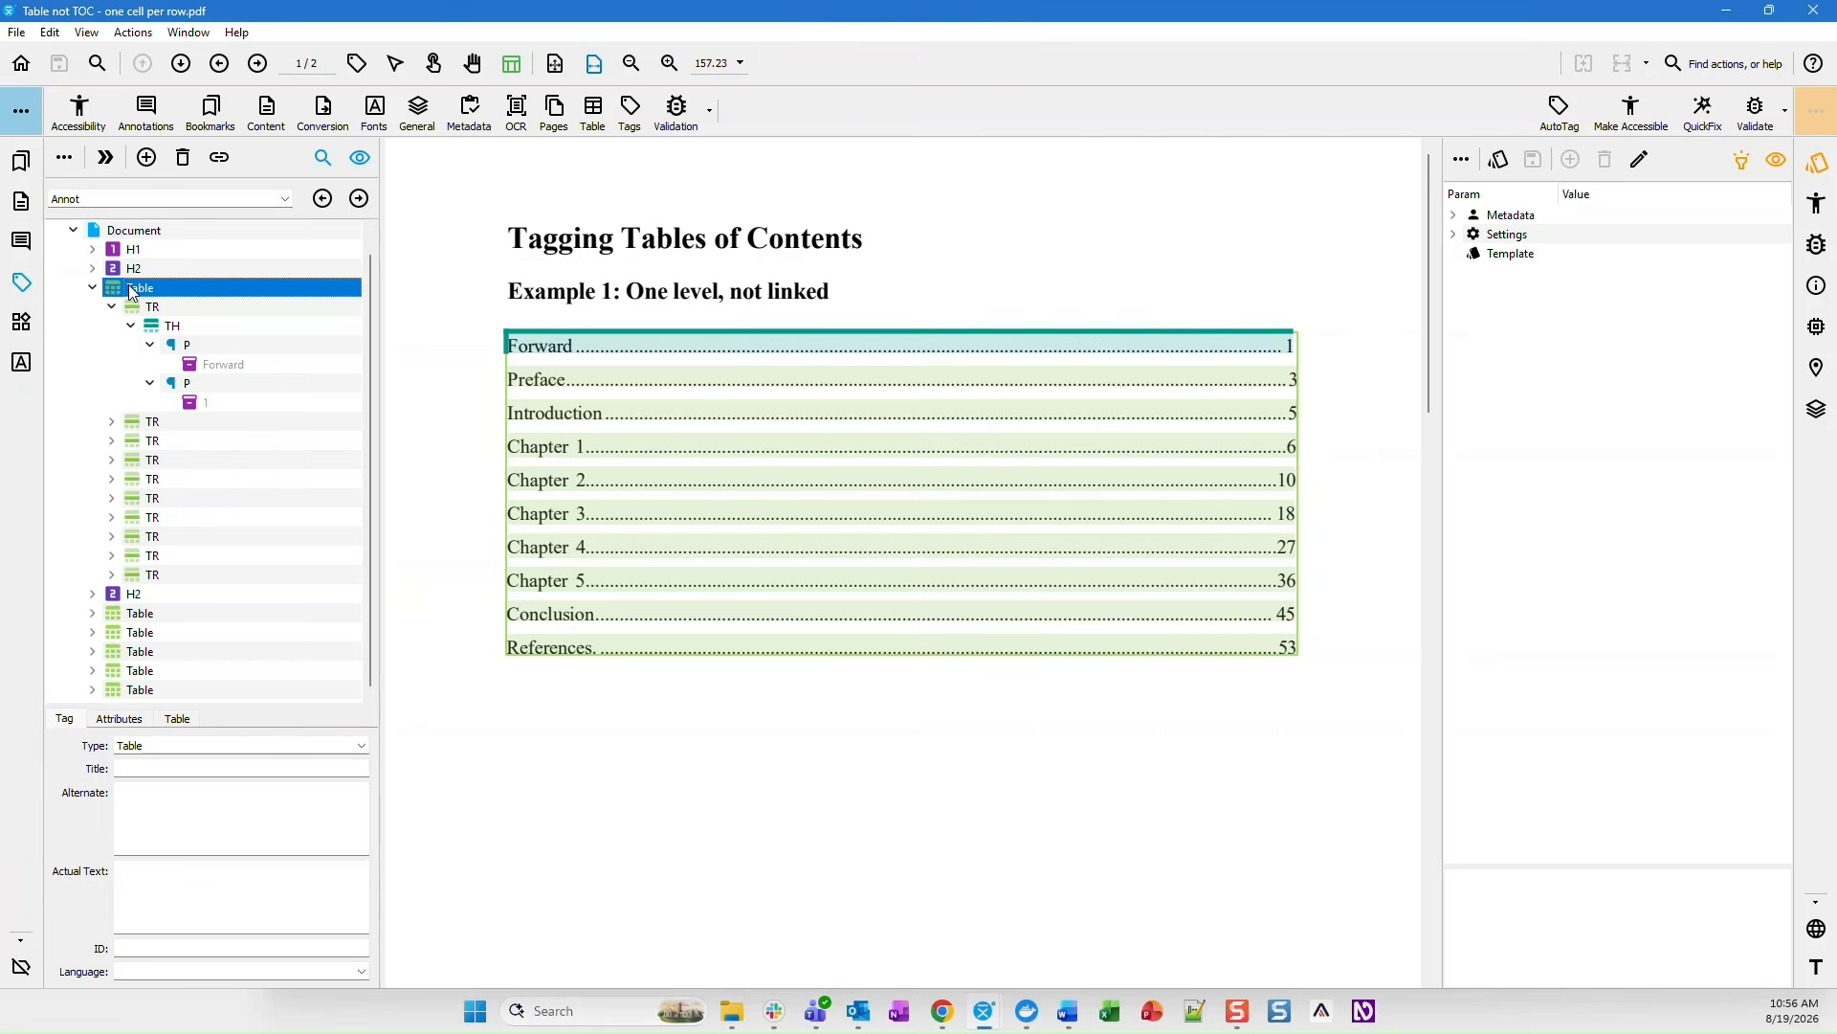
- Open the Table to TOC custom action and review the parameters of its three Rename Tags actions
left_click(632, 115)
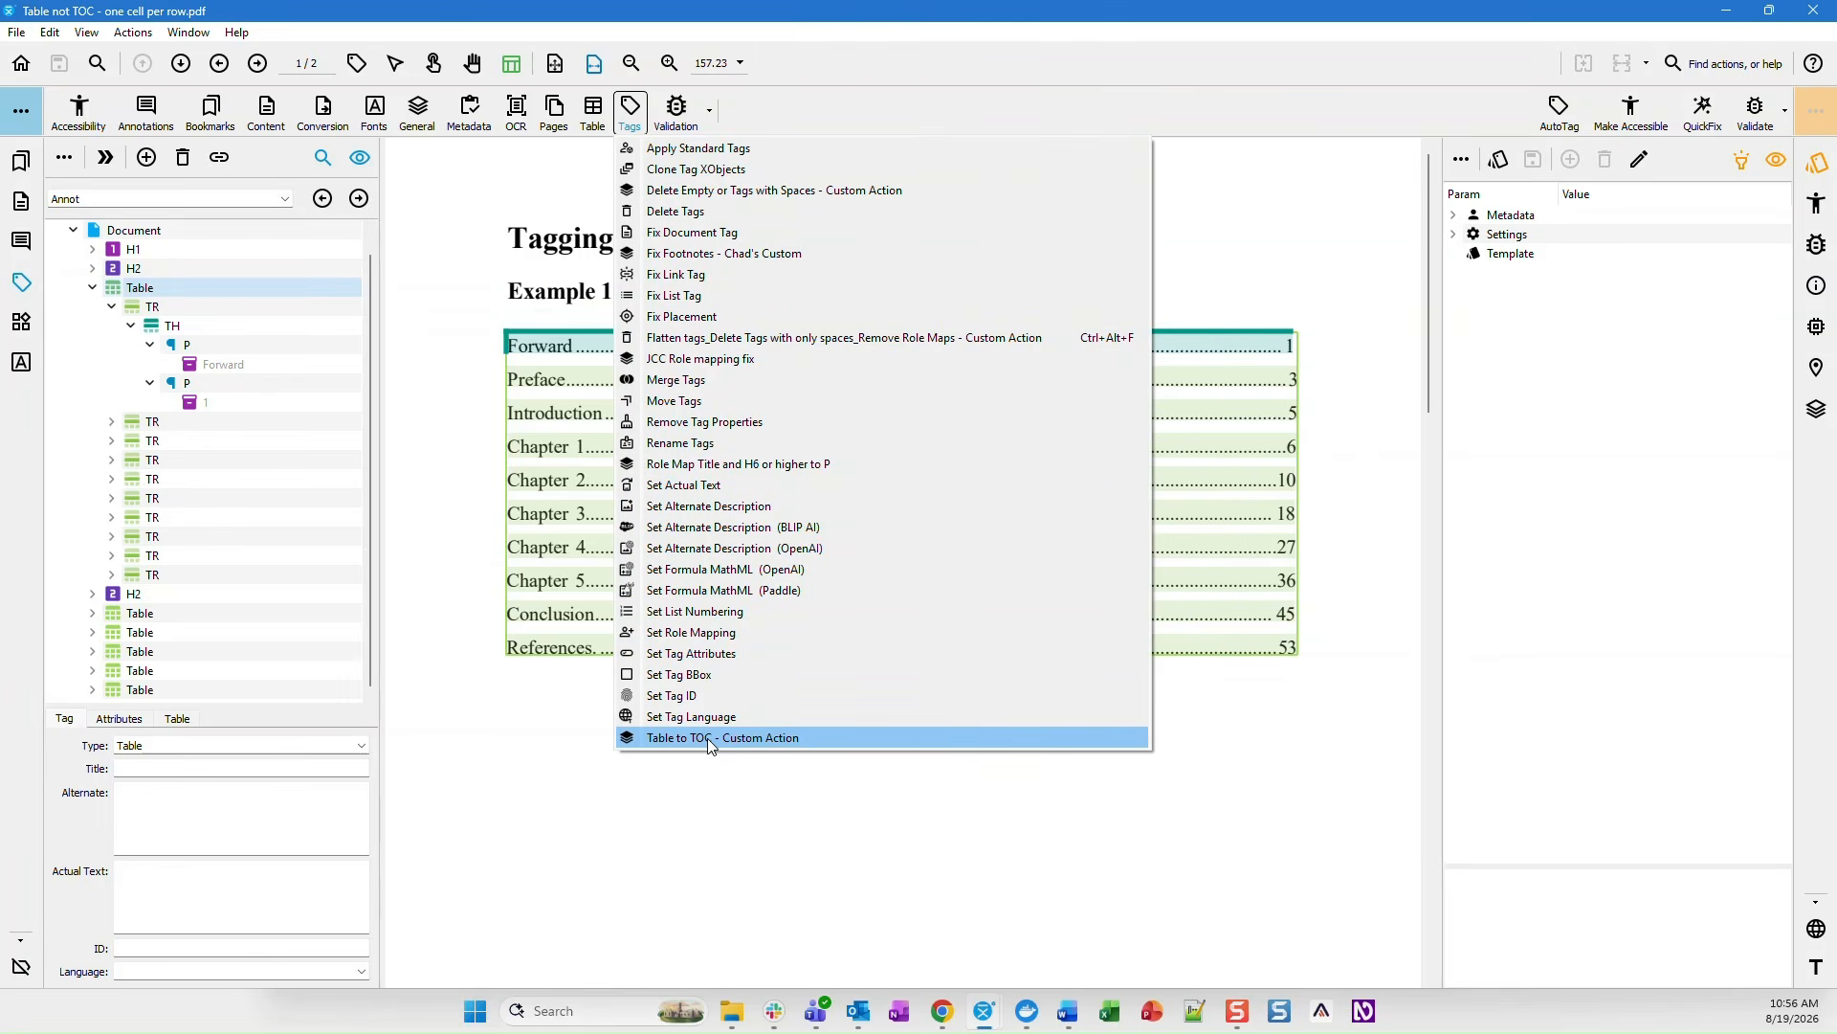
left_click(709, 738)
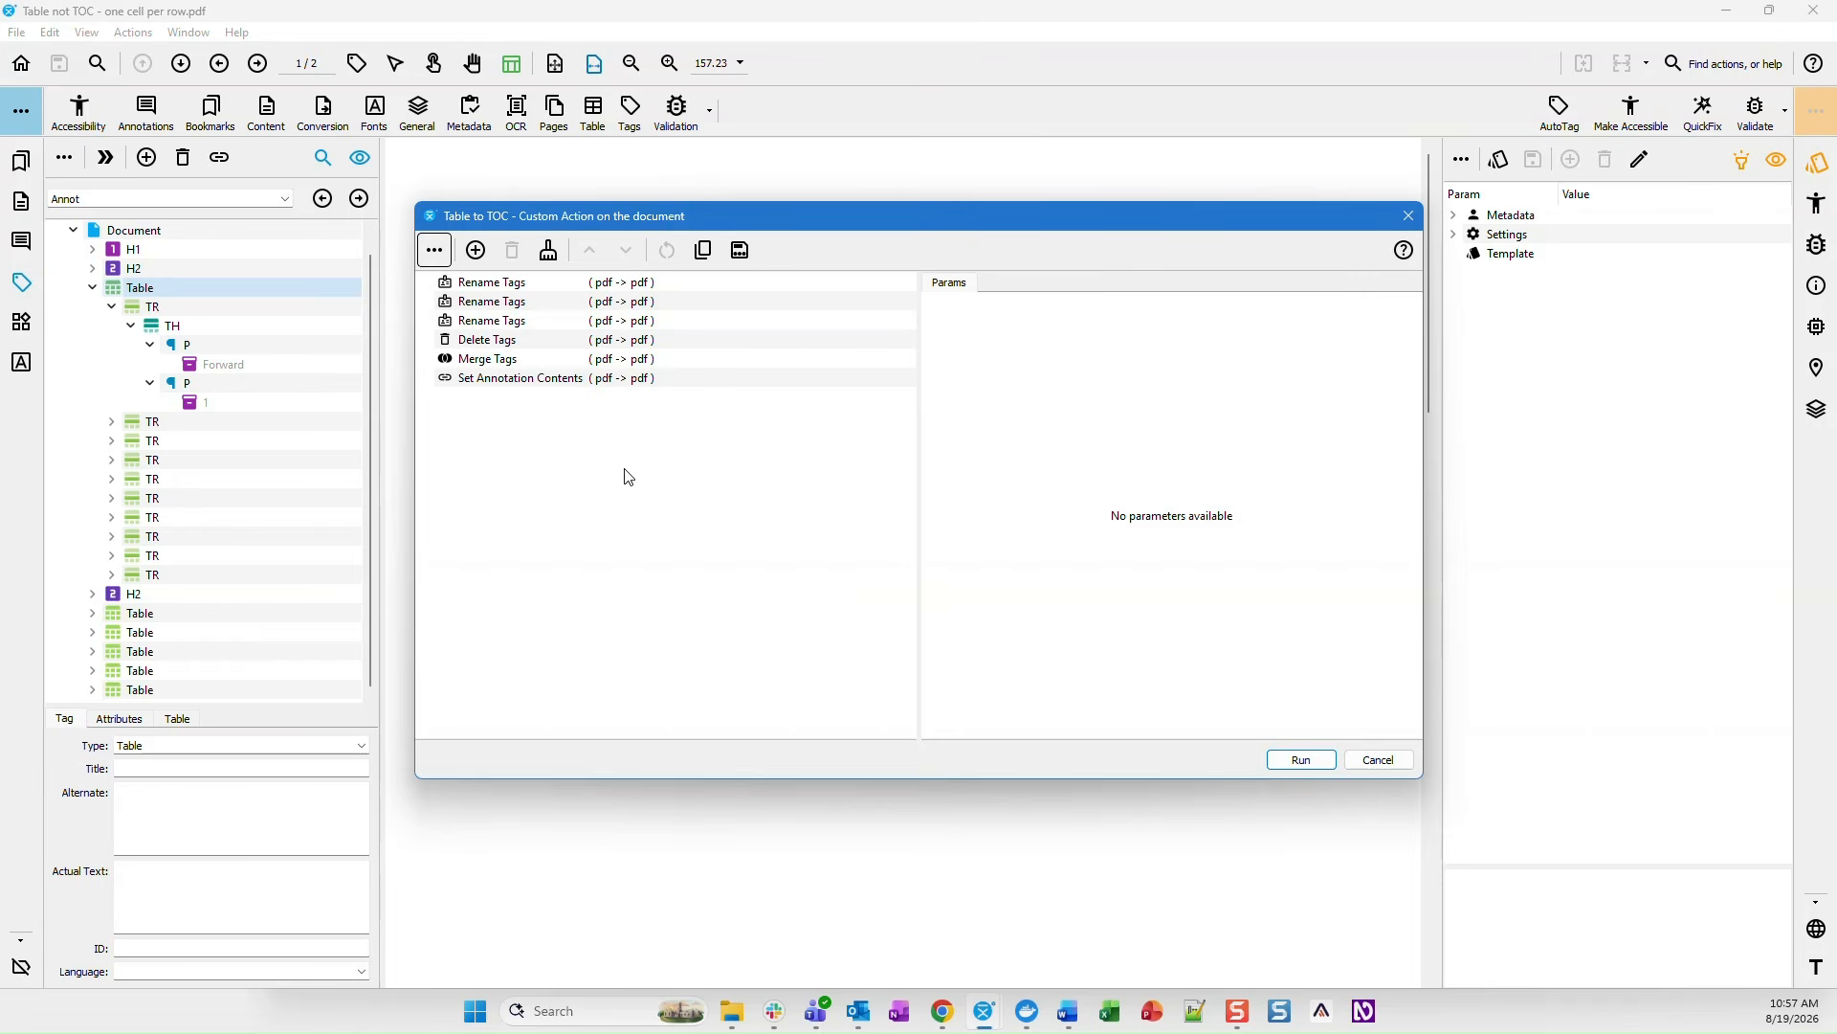
left_click(514, 285)
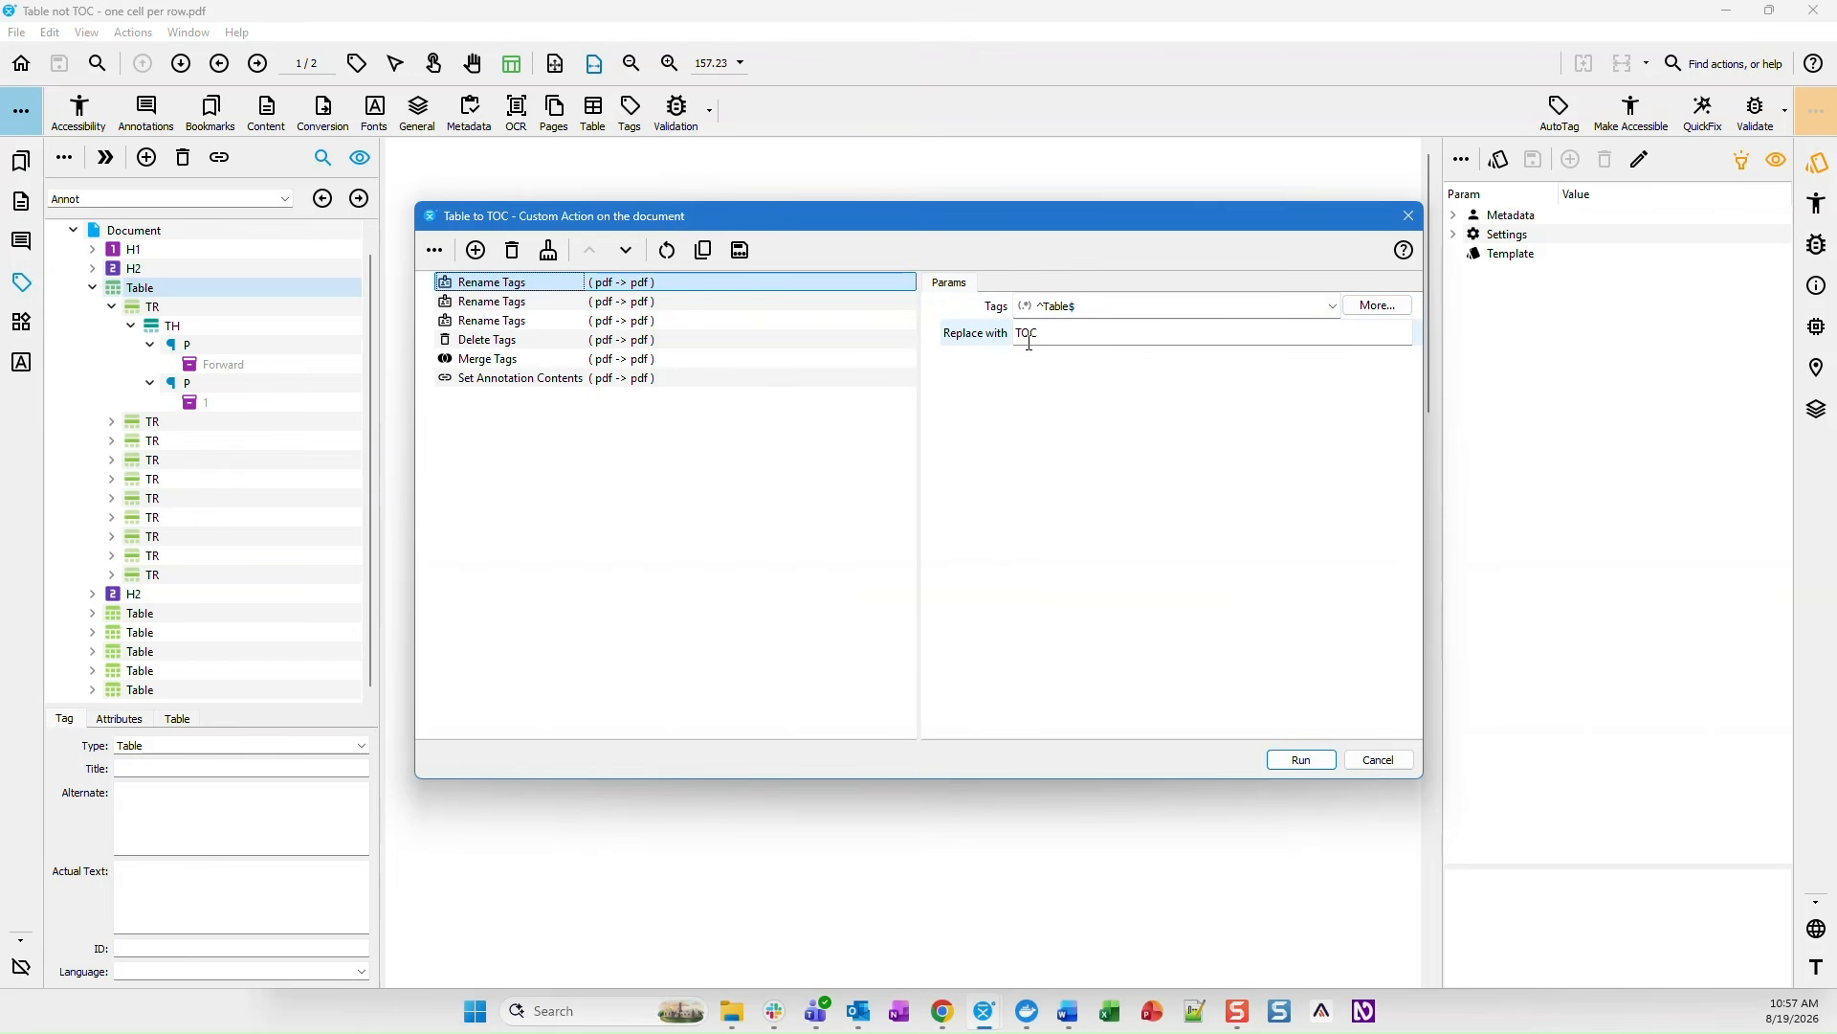
left_click(521, 302)
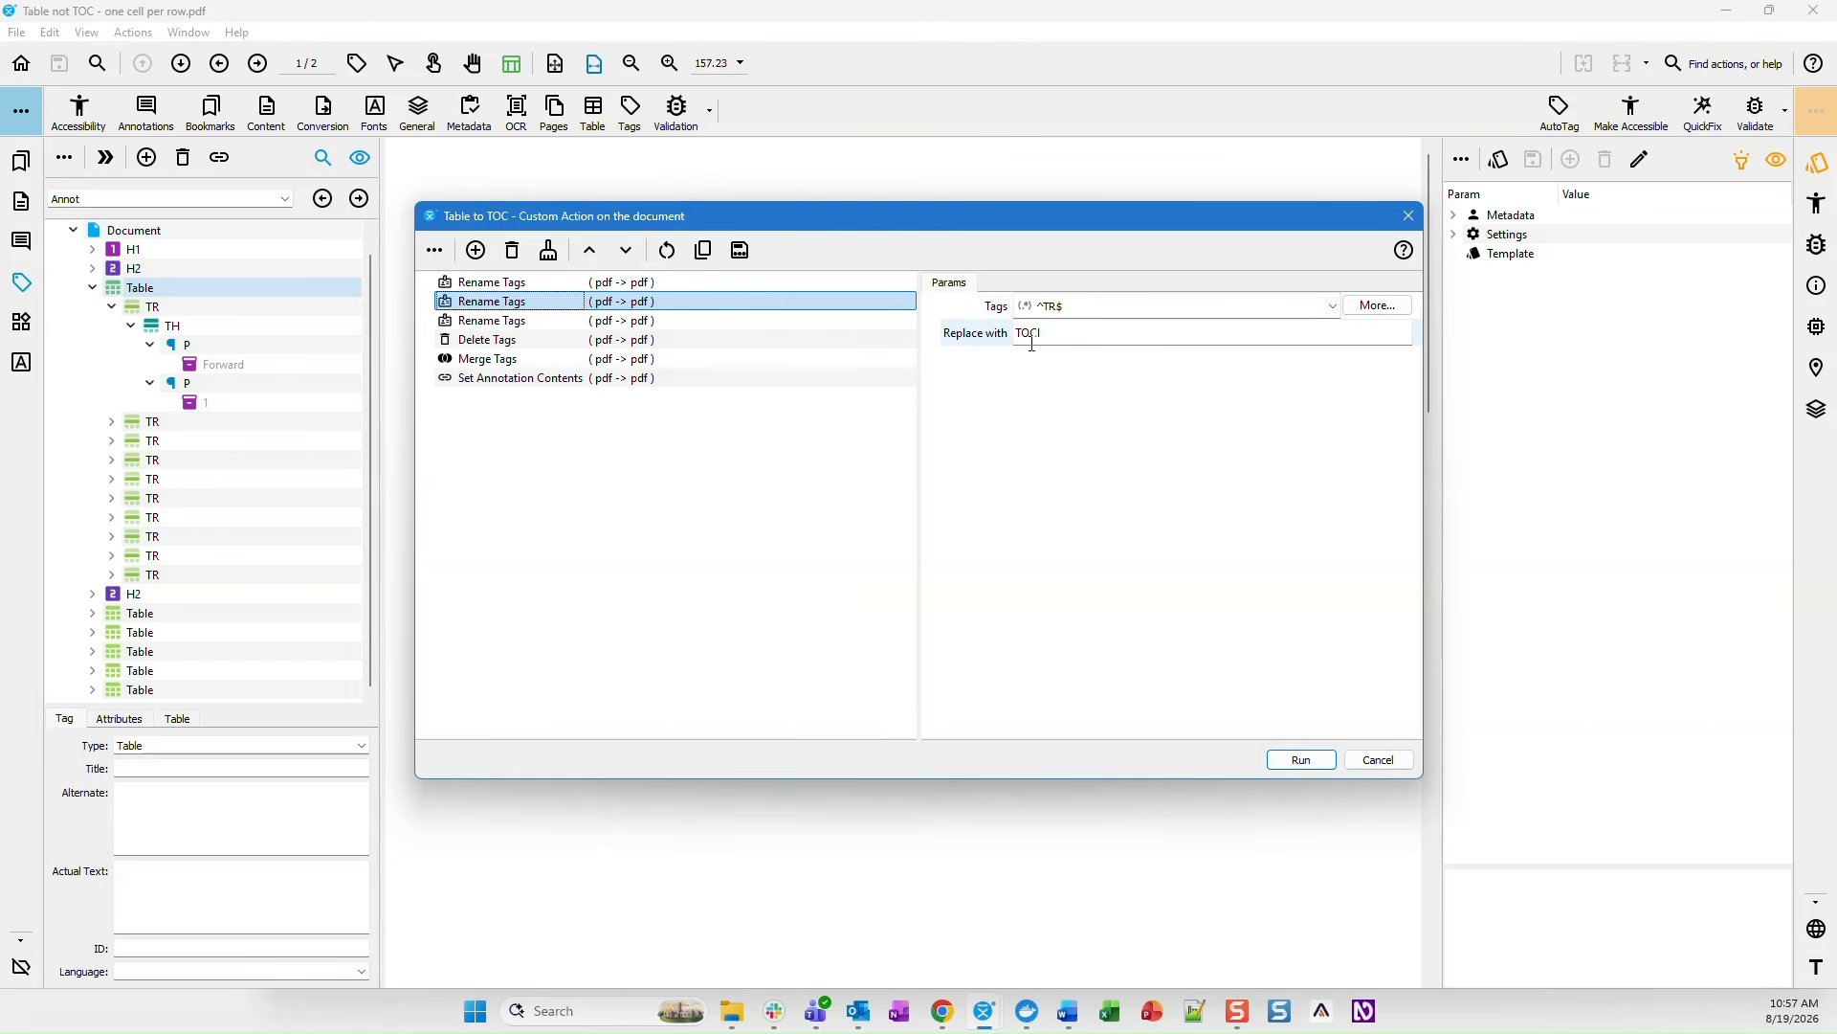
left_click(534, 322)
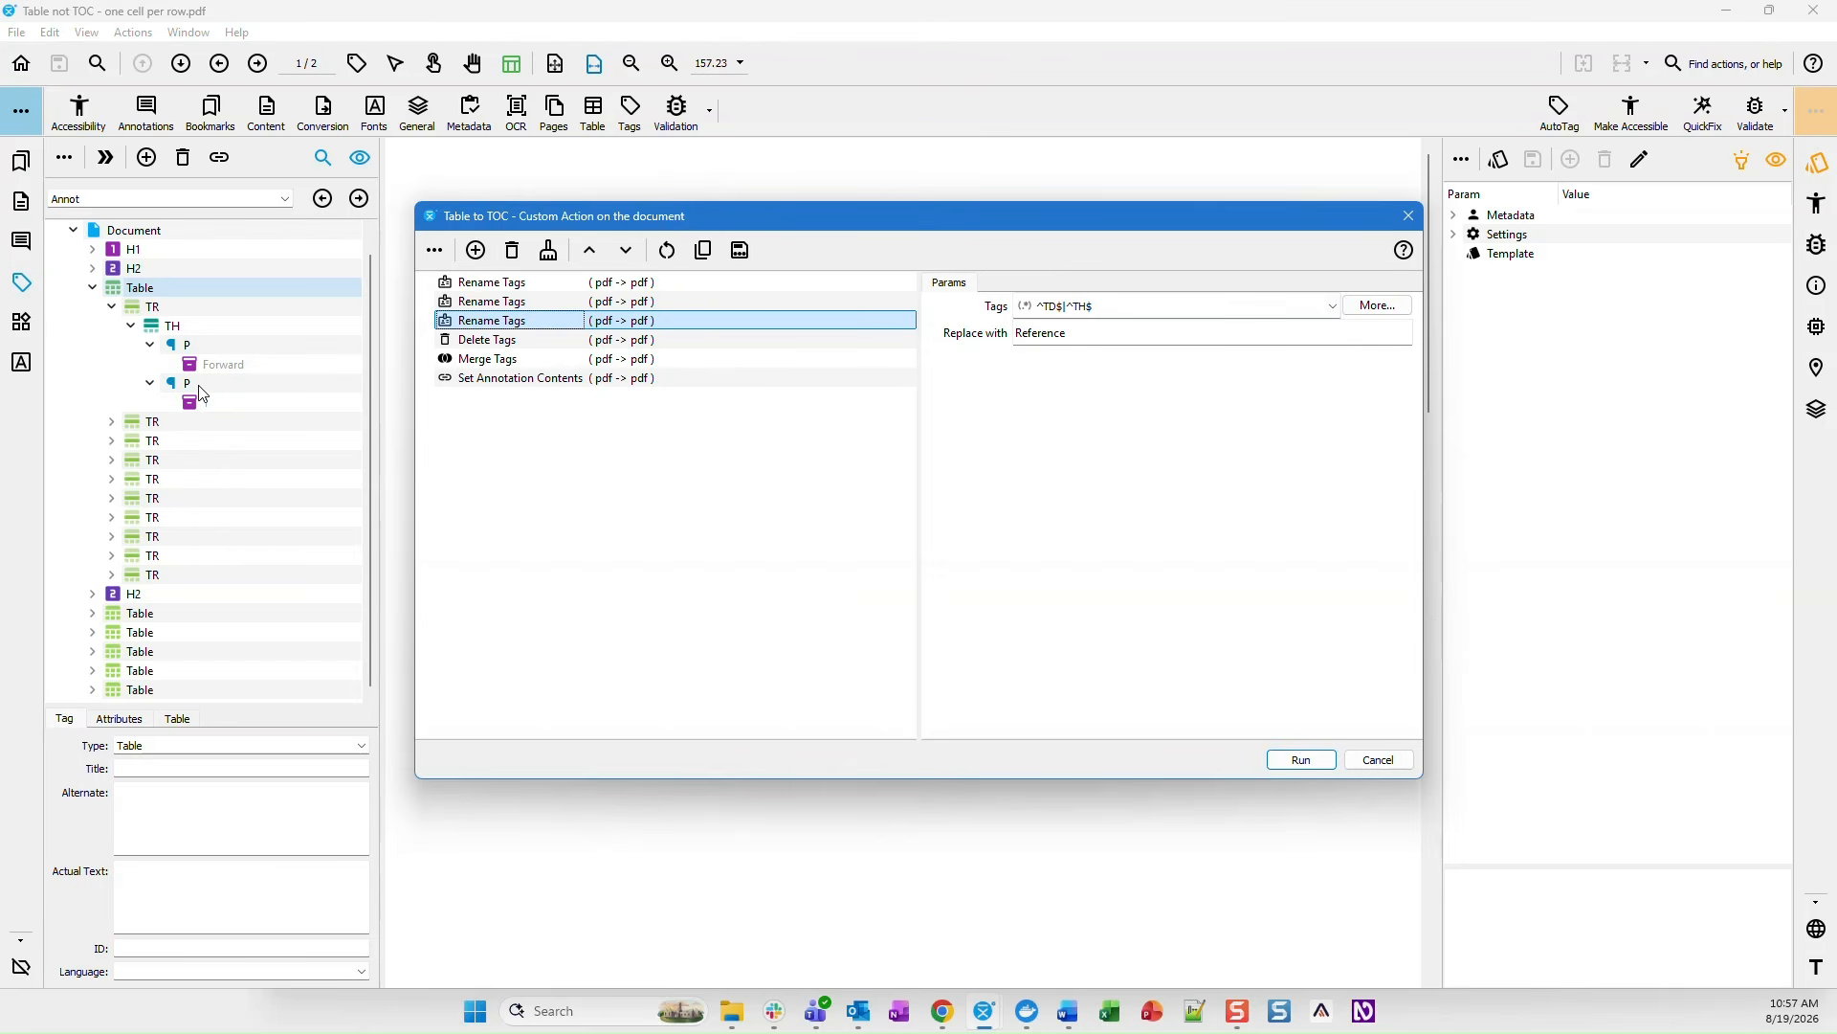
- Review the Delete Tags, Merge Tags and Set Annotation Contents parameters, and run the Table to TOC custom action on the document
left_click(485, 349)
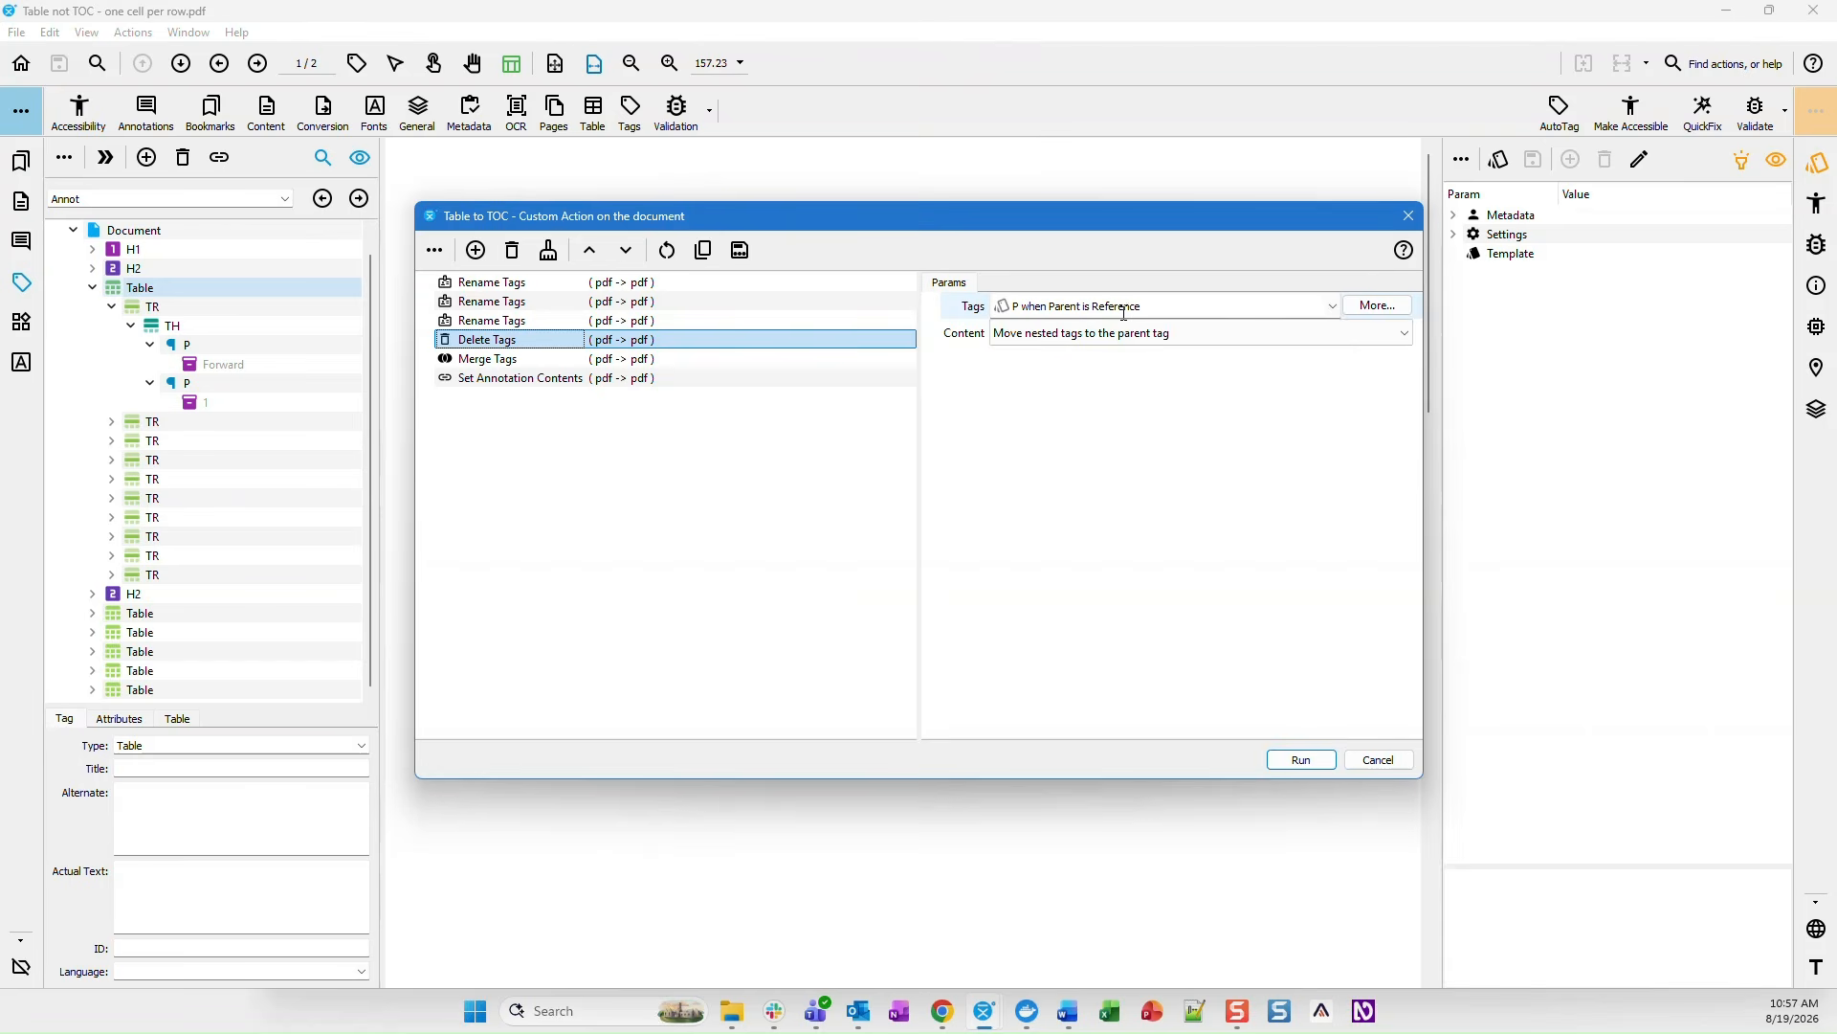
left_click(519, 322)
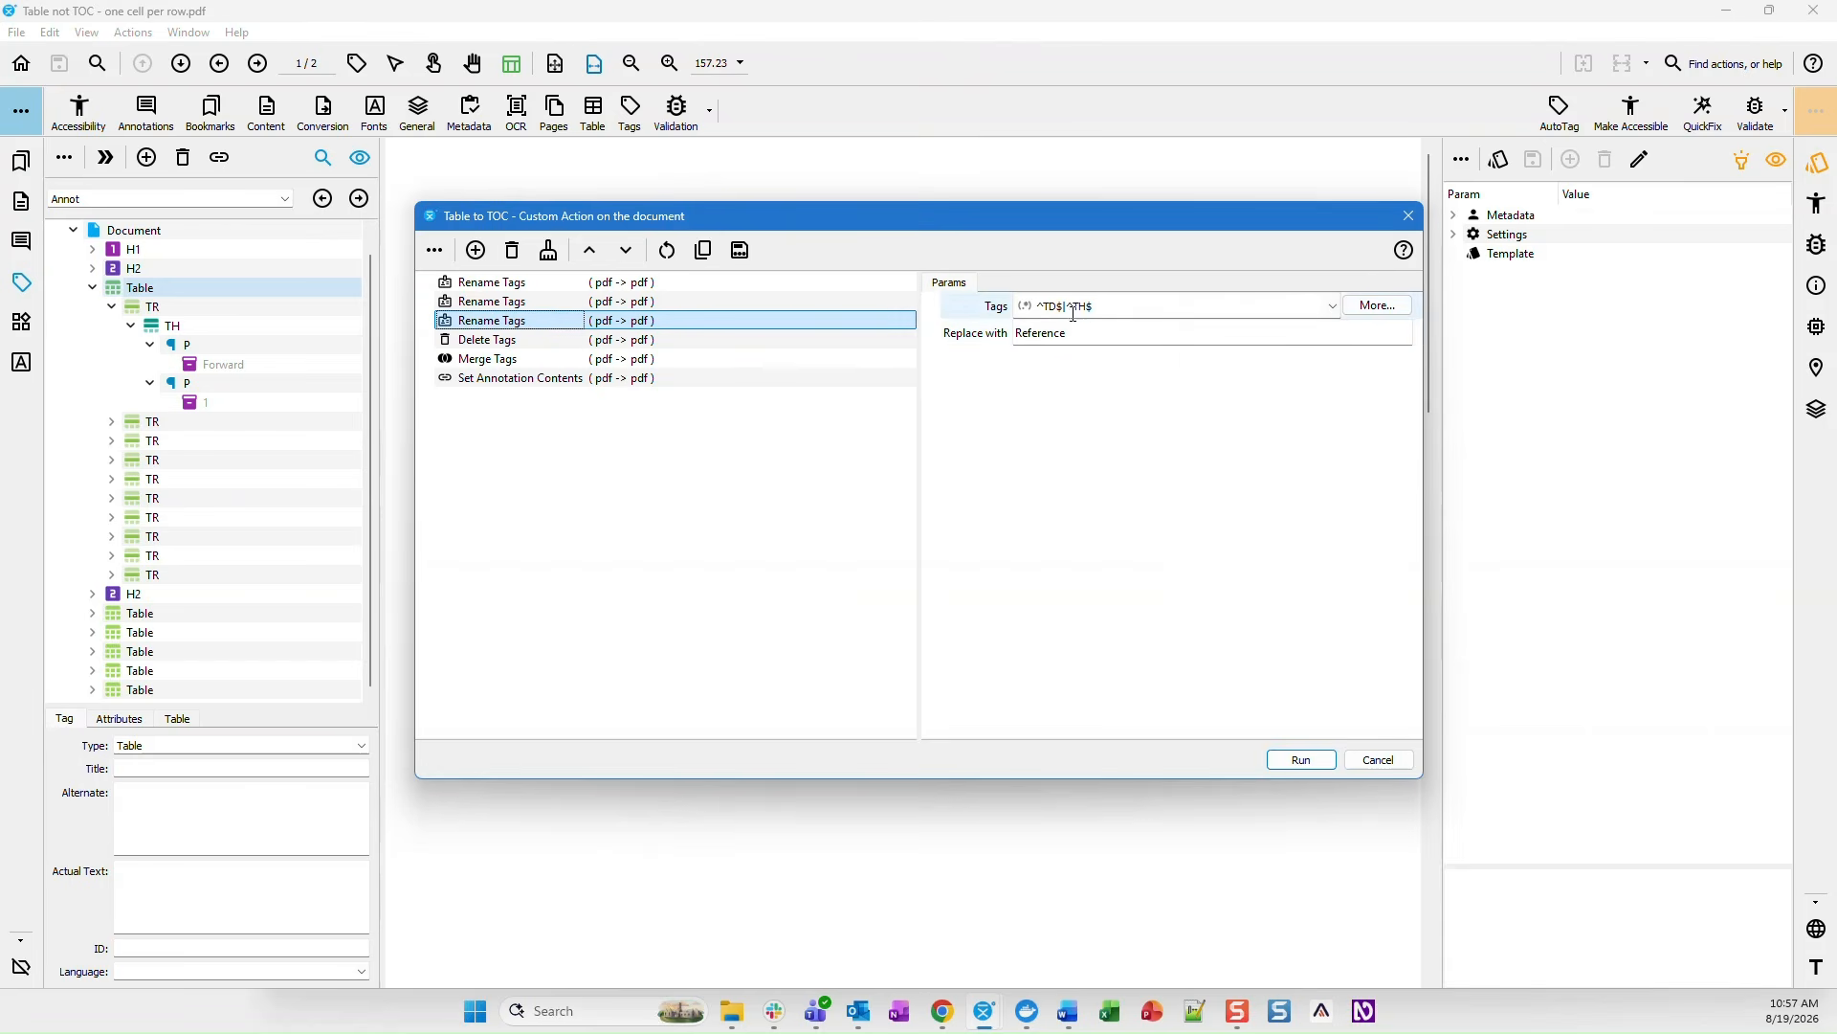
left_click(552, 347)
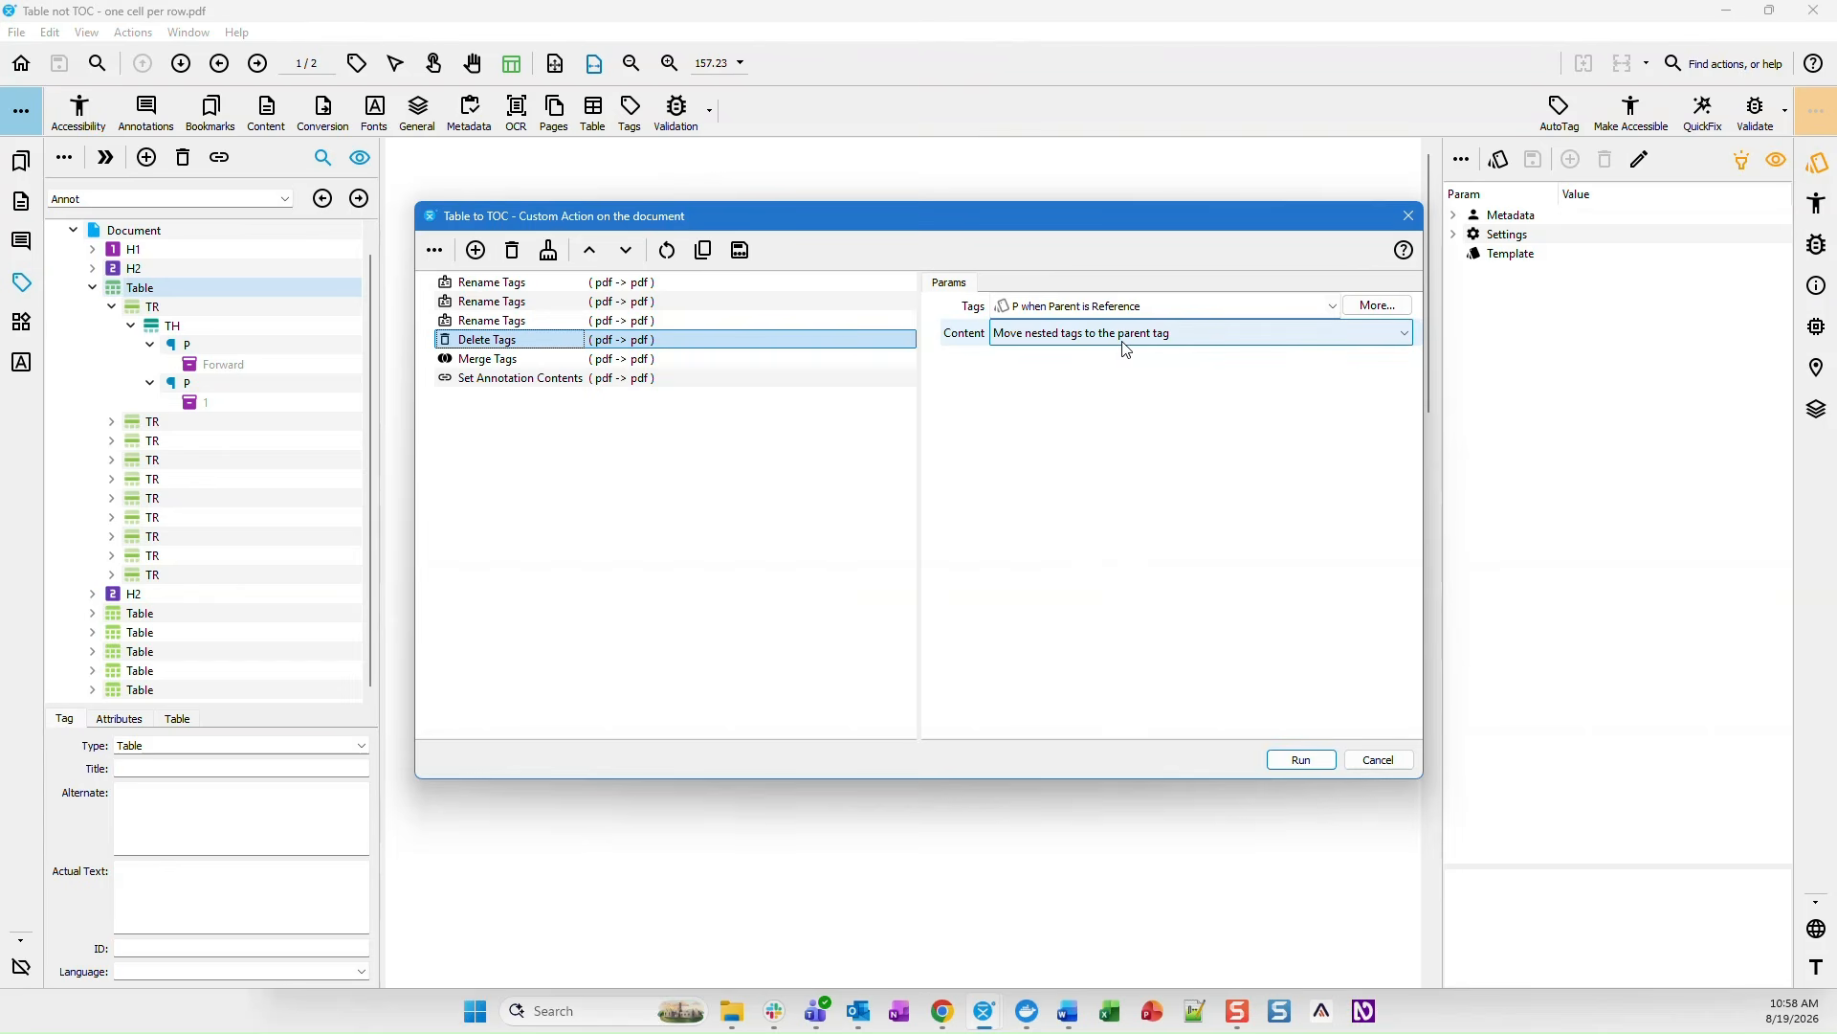
left_click(490, 364)
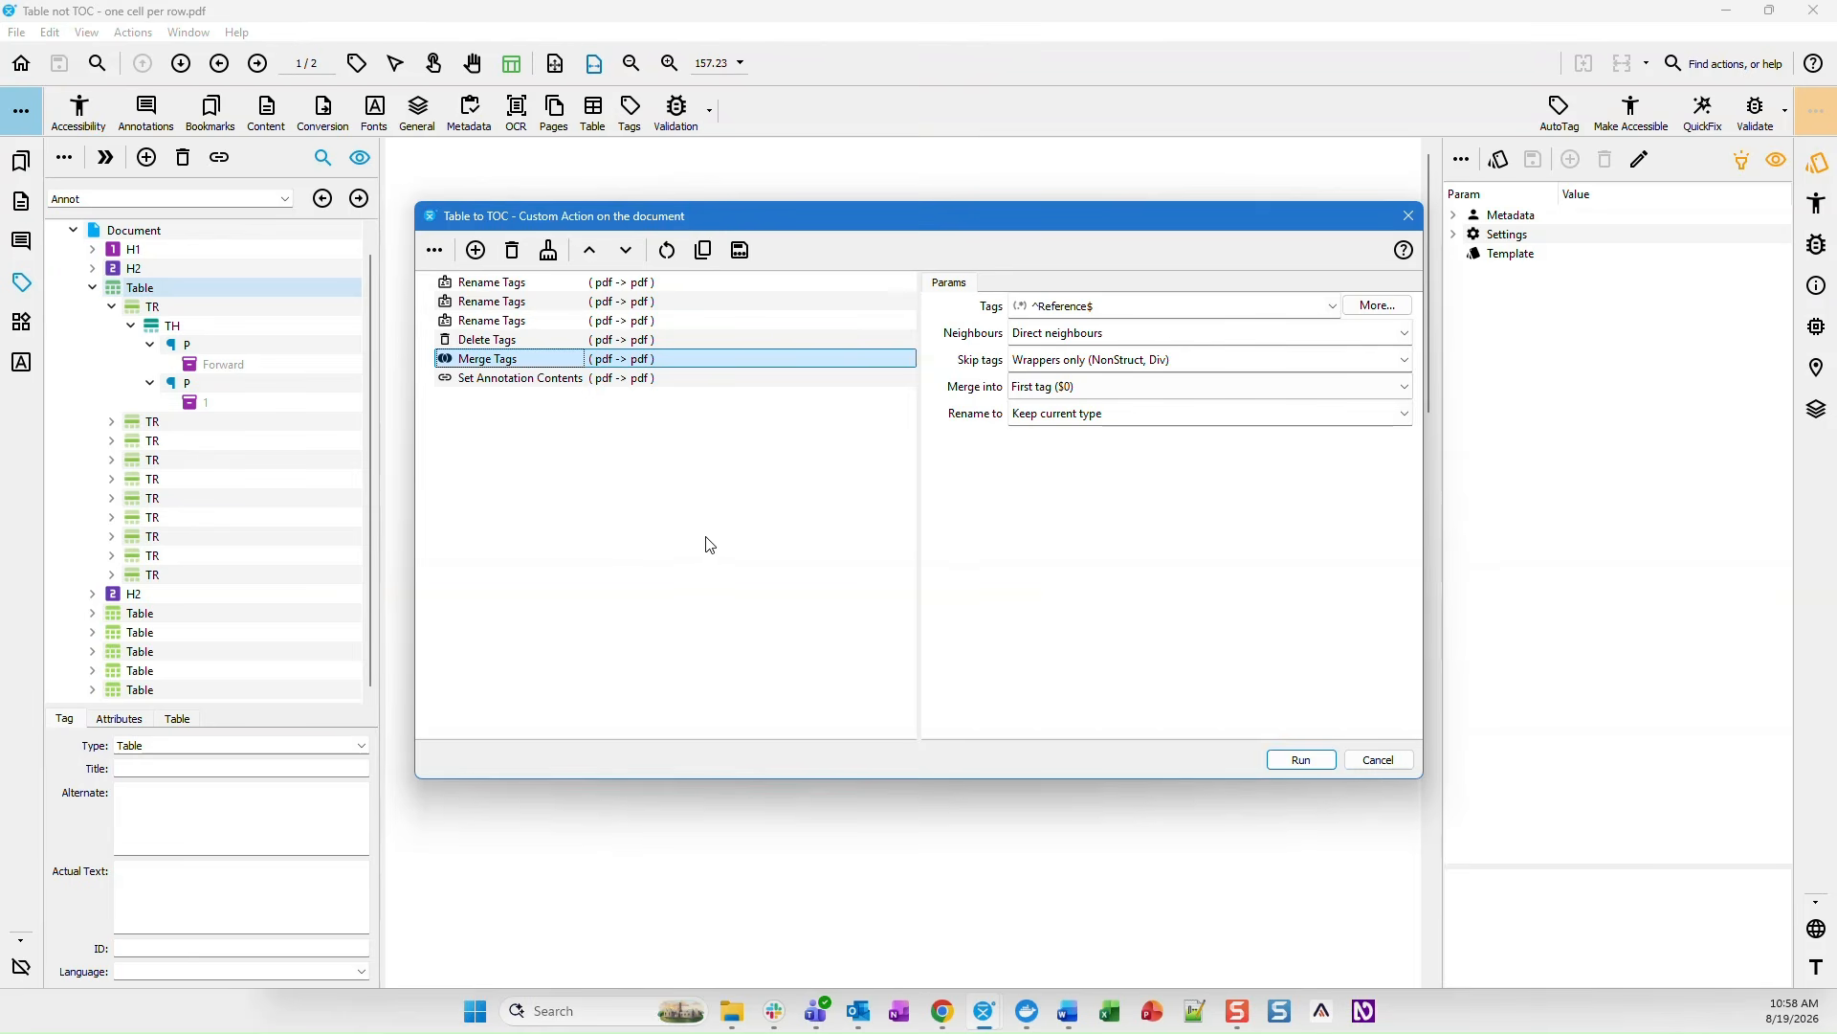
left_click(510, 383)
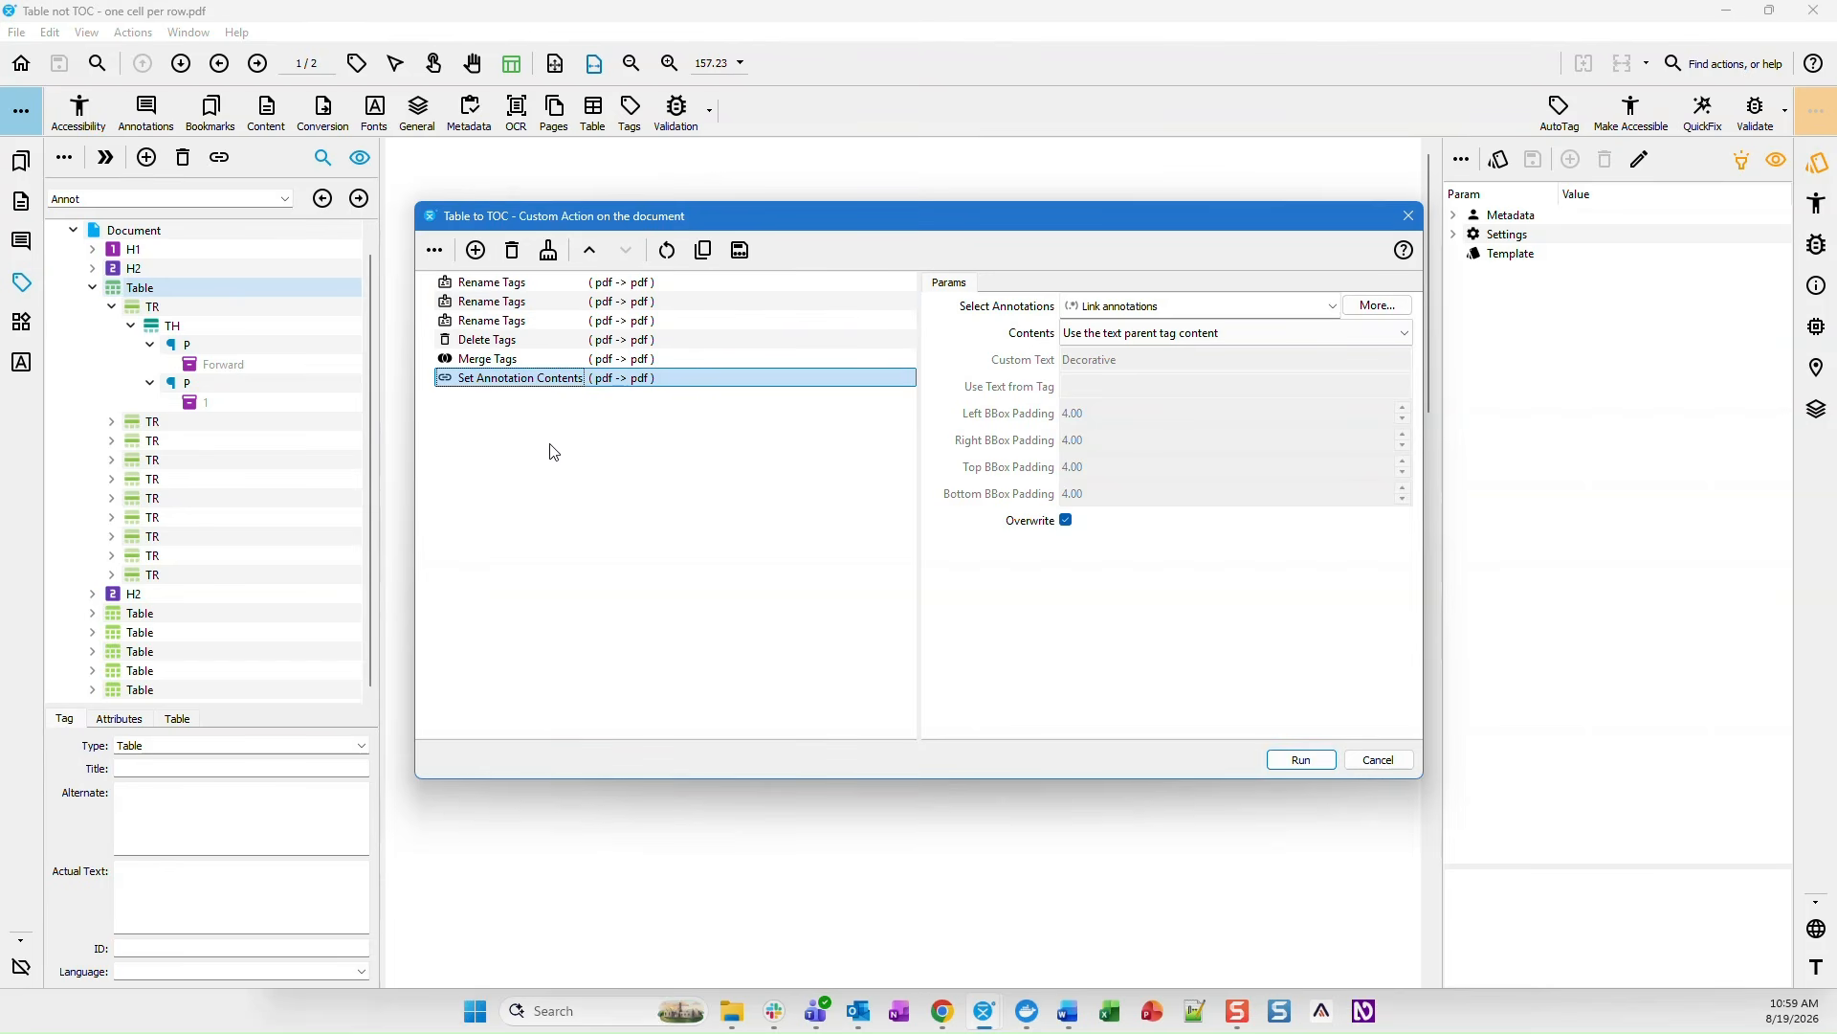
left_click(1304, 758)
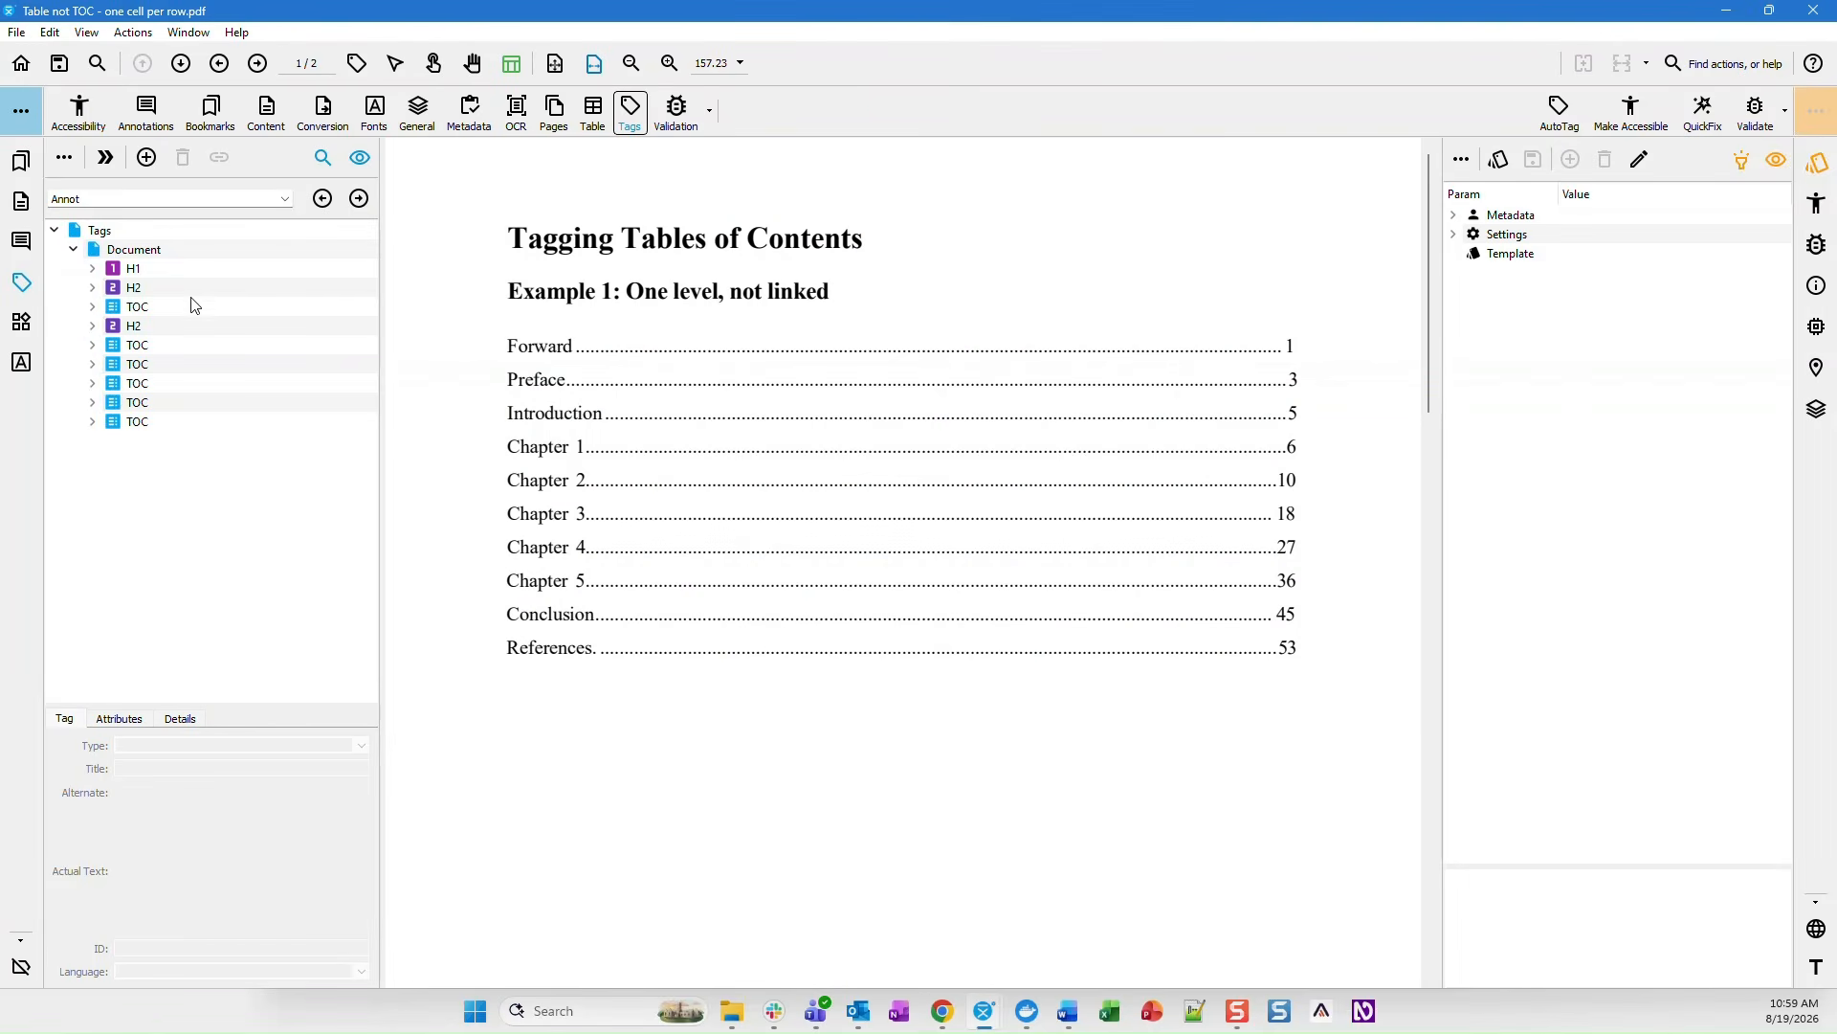
- Fully expand the Example 1 TOC tag and examine the Forward entry's TOCI, Reference and content items
left_click(150, 313)
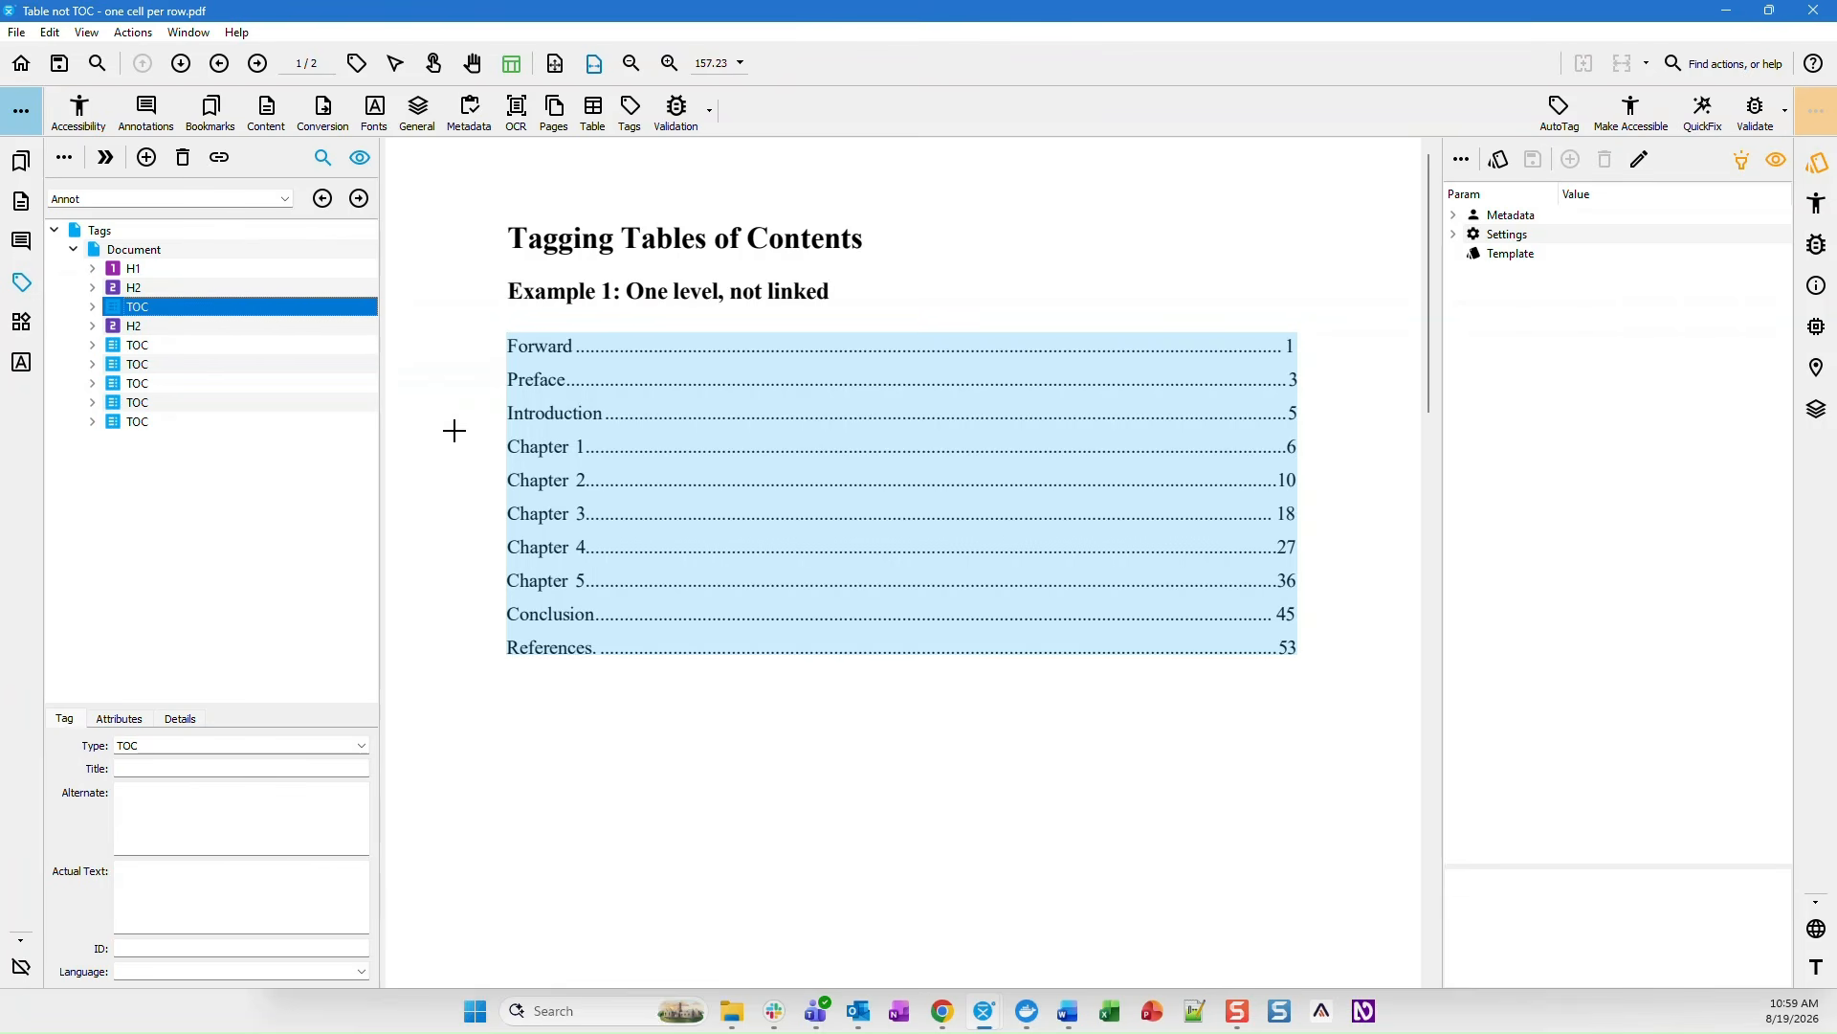
key("asterisk")
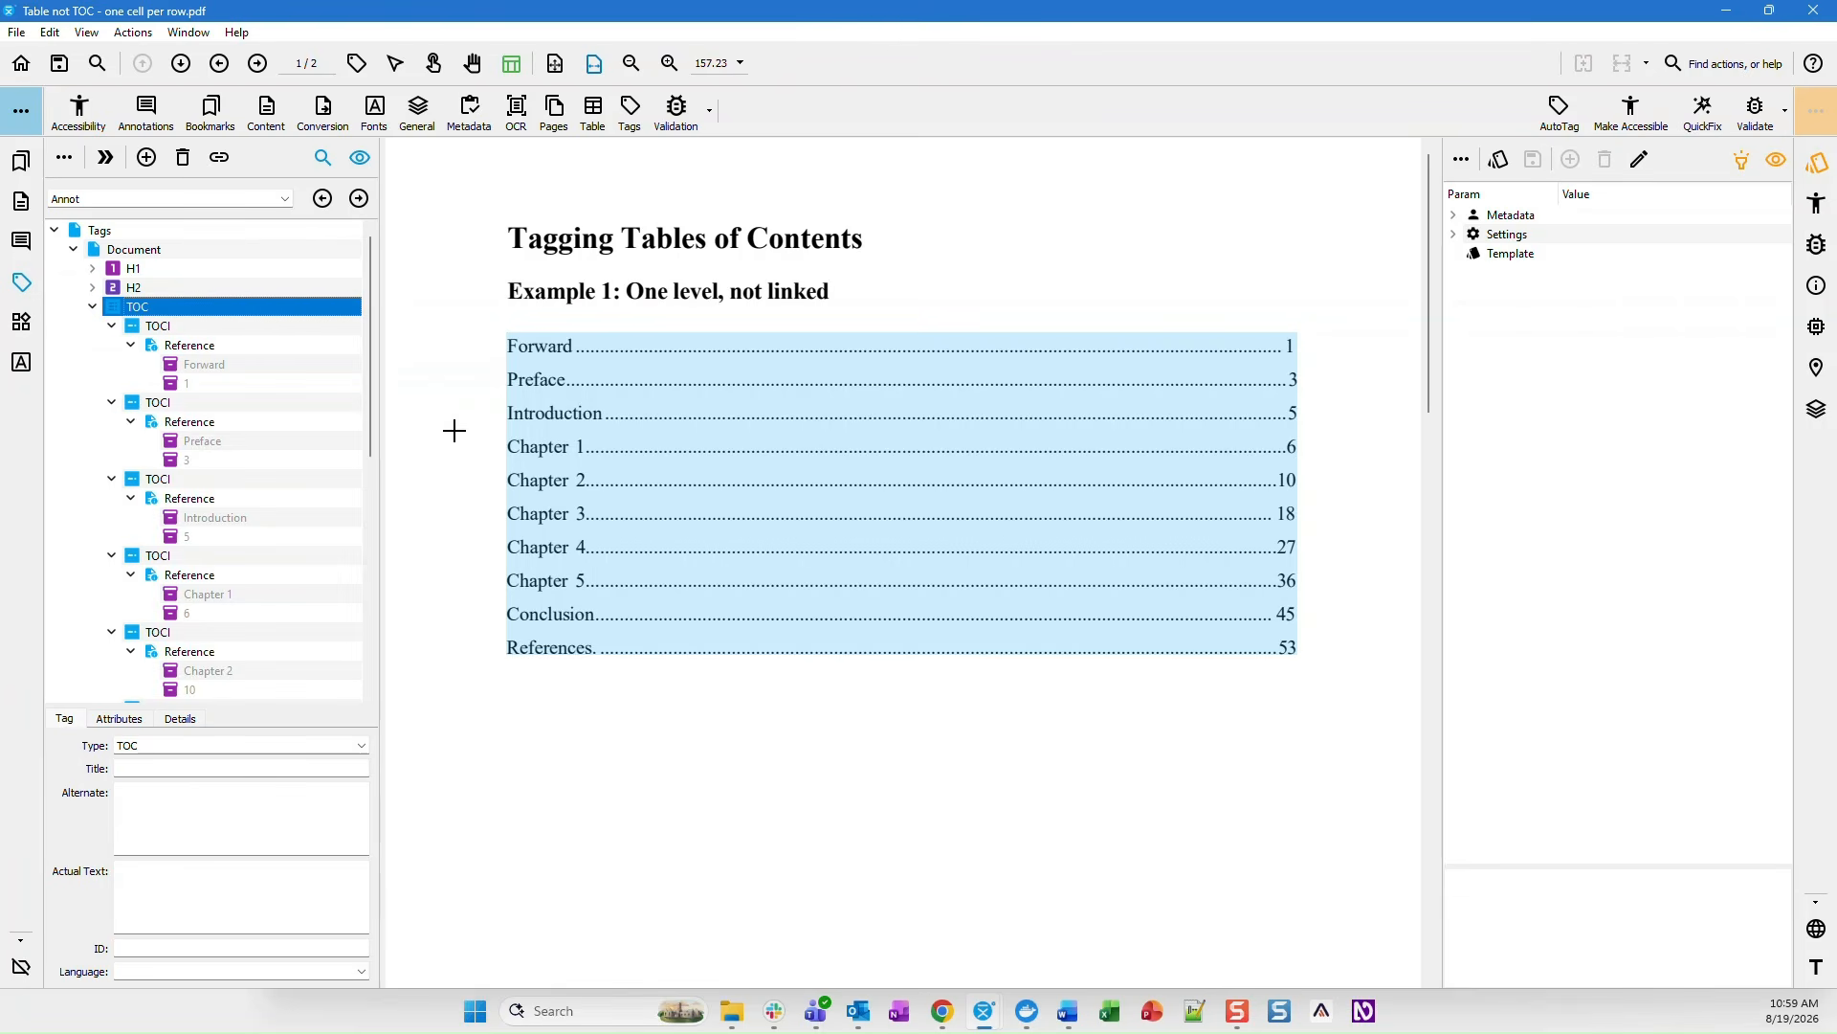
key("Down")
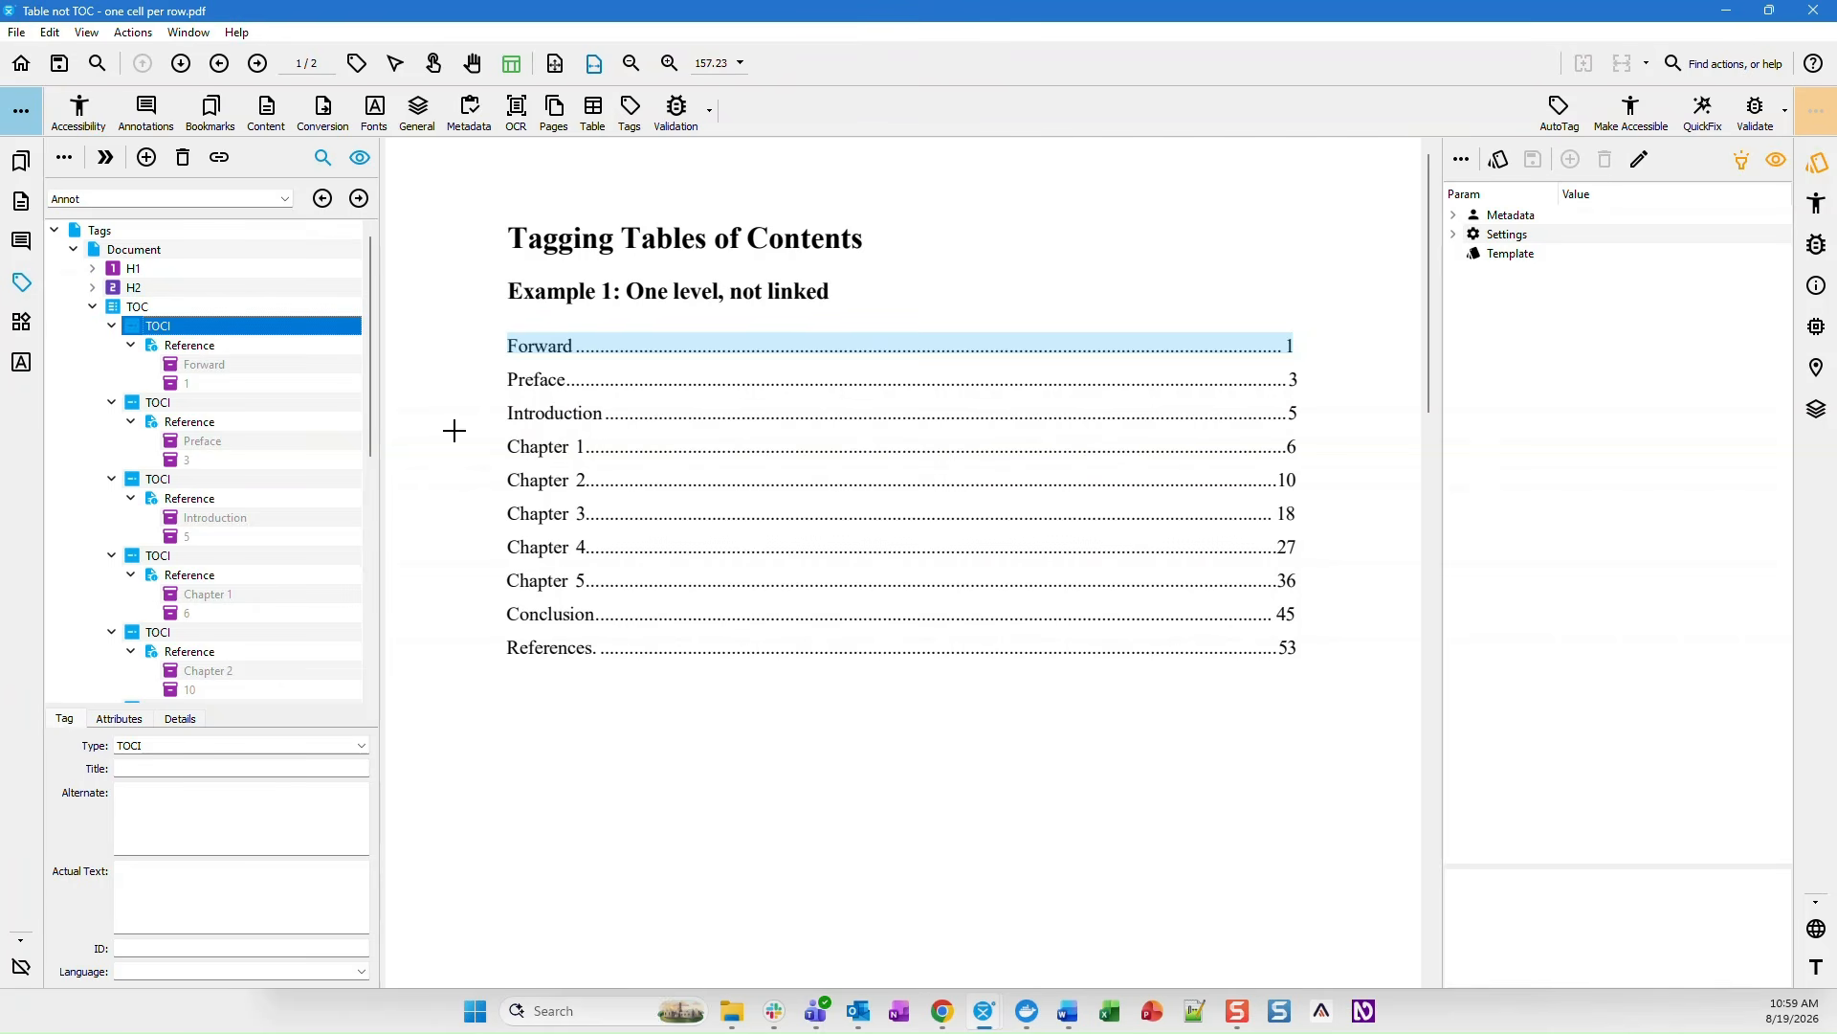
key("Down")
key("Left")
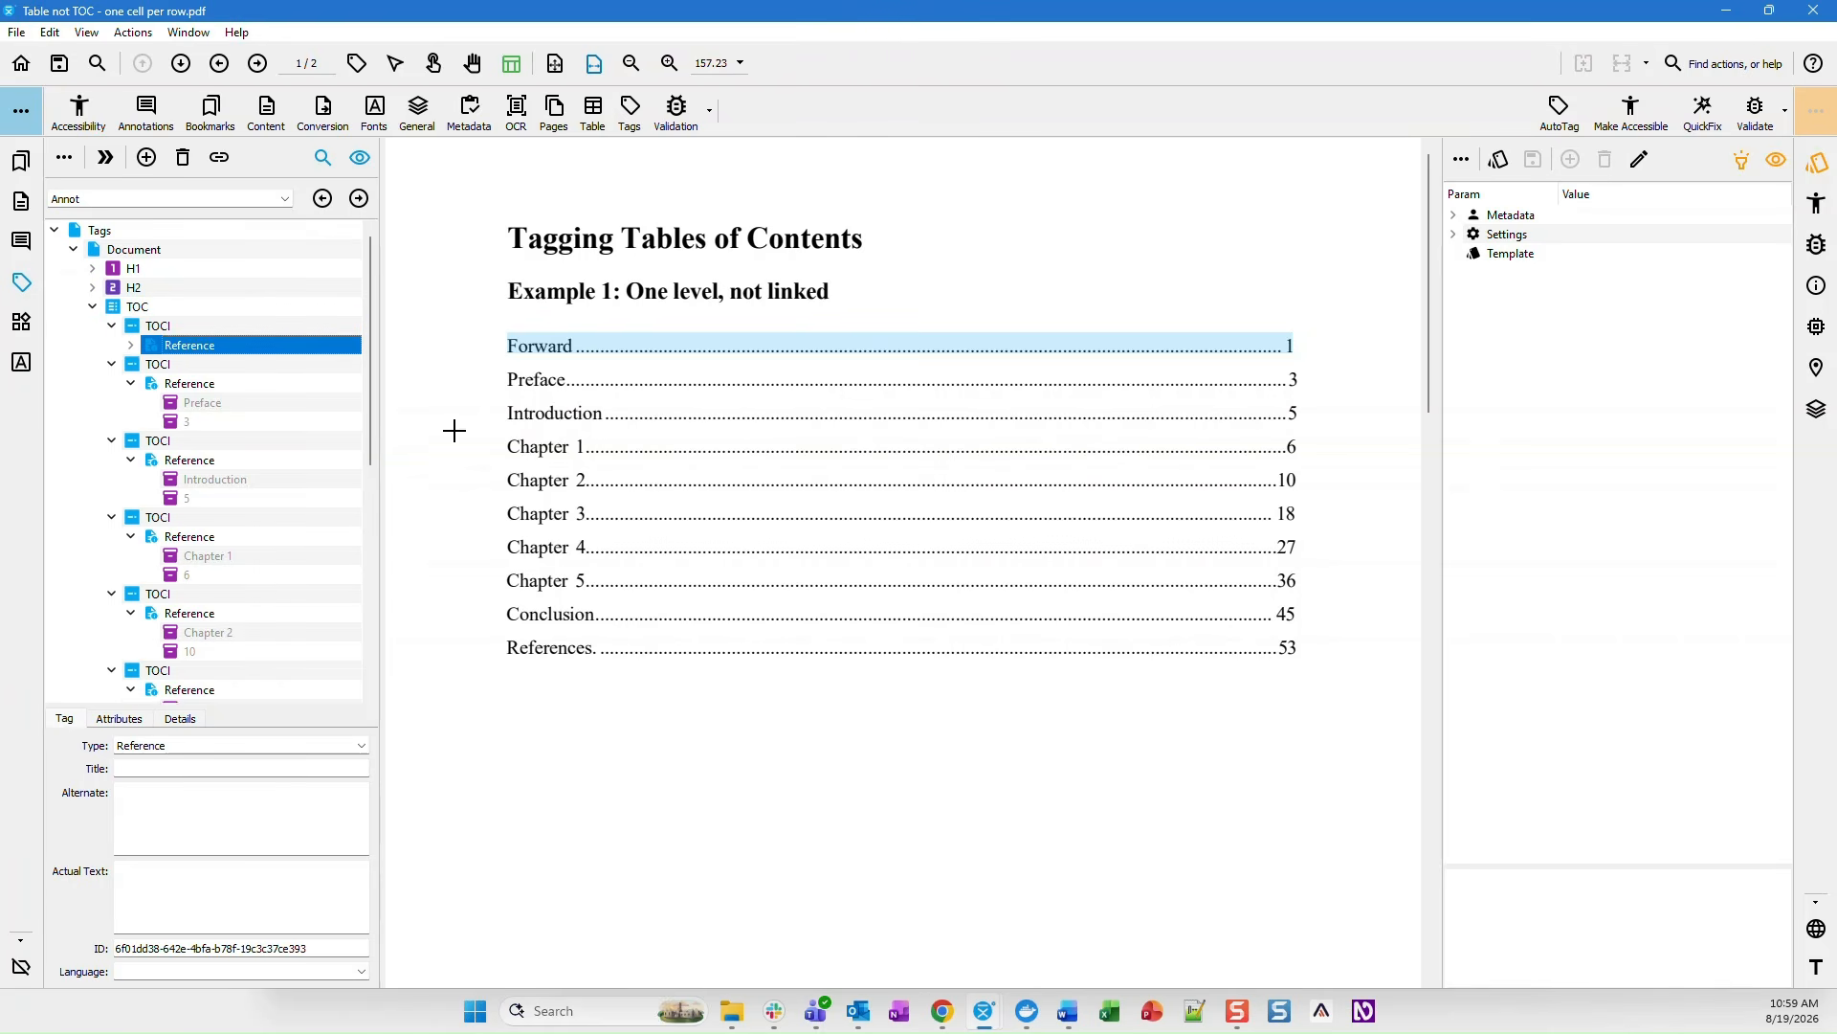
key("Right")
key("Down")
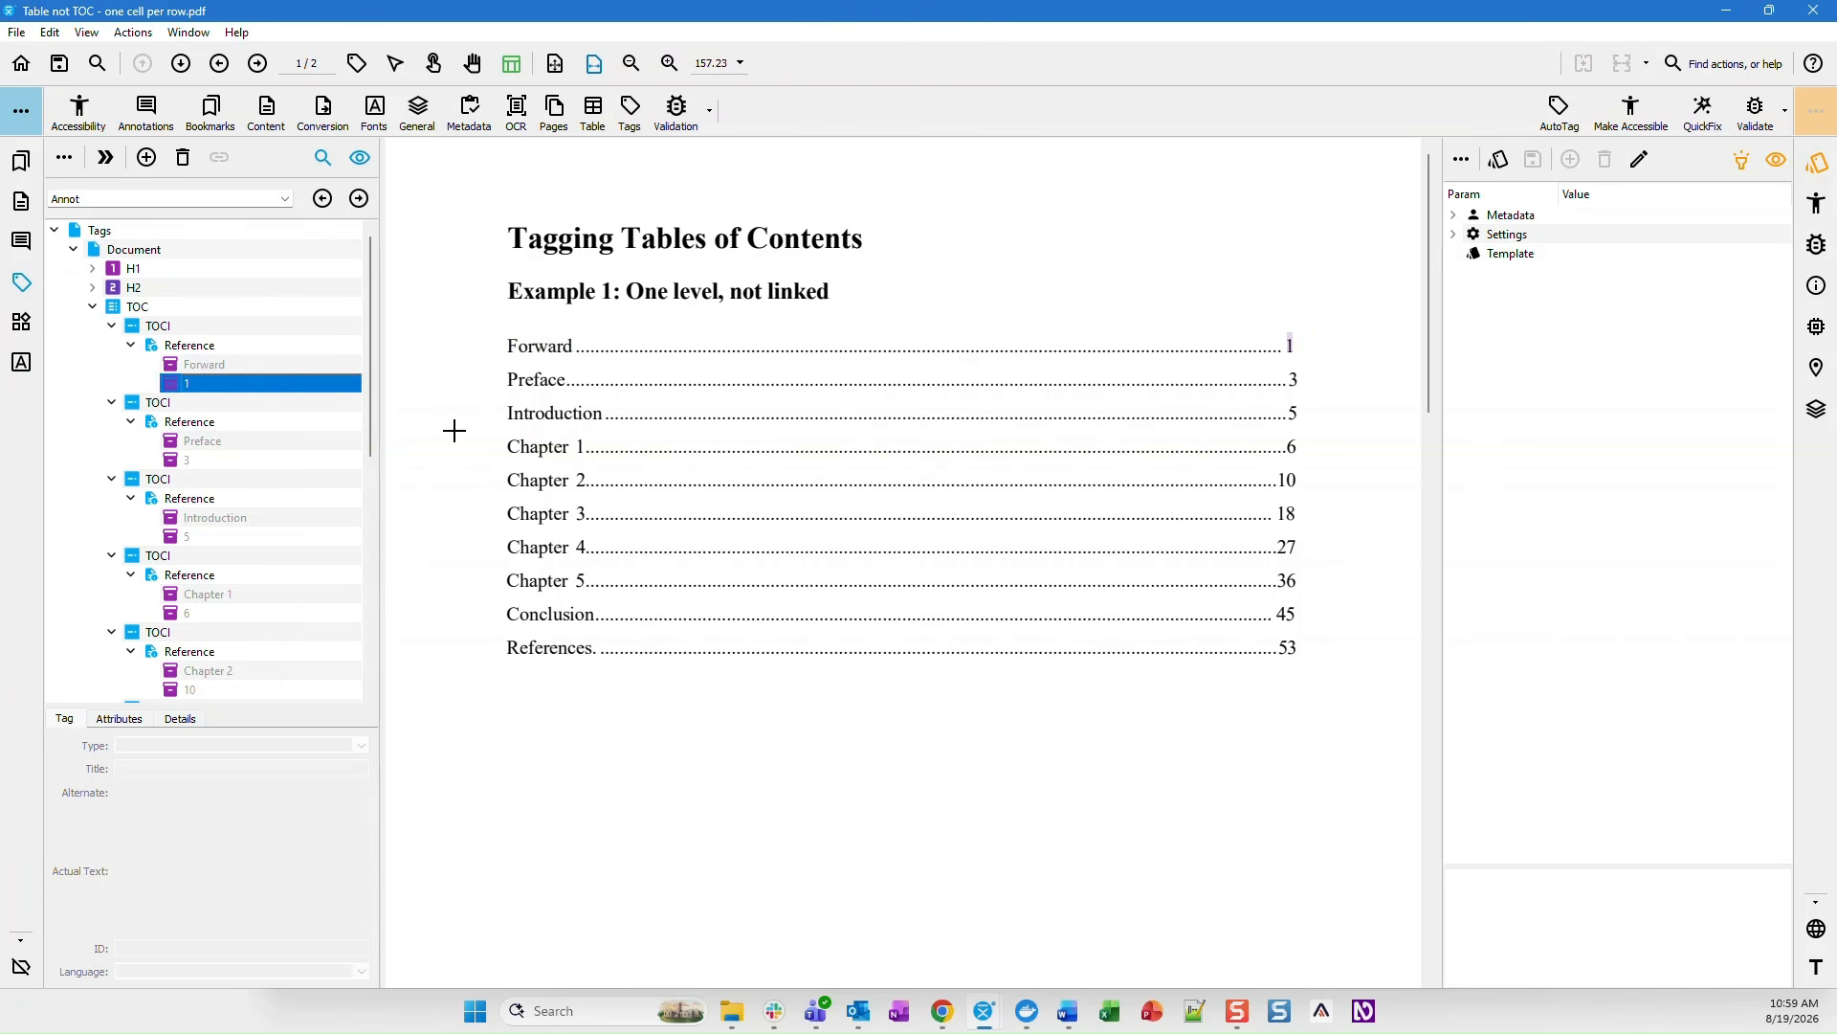
- Check the nesting of the Forward entry's Reference tag once more and collapse its TOCI tag
key("Left")
key("Left")
key("Left")
key("Left")
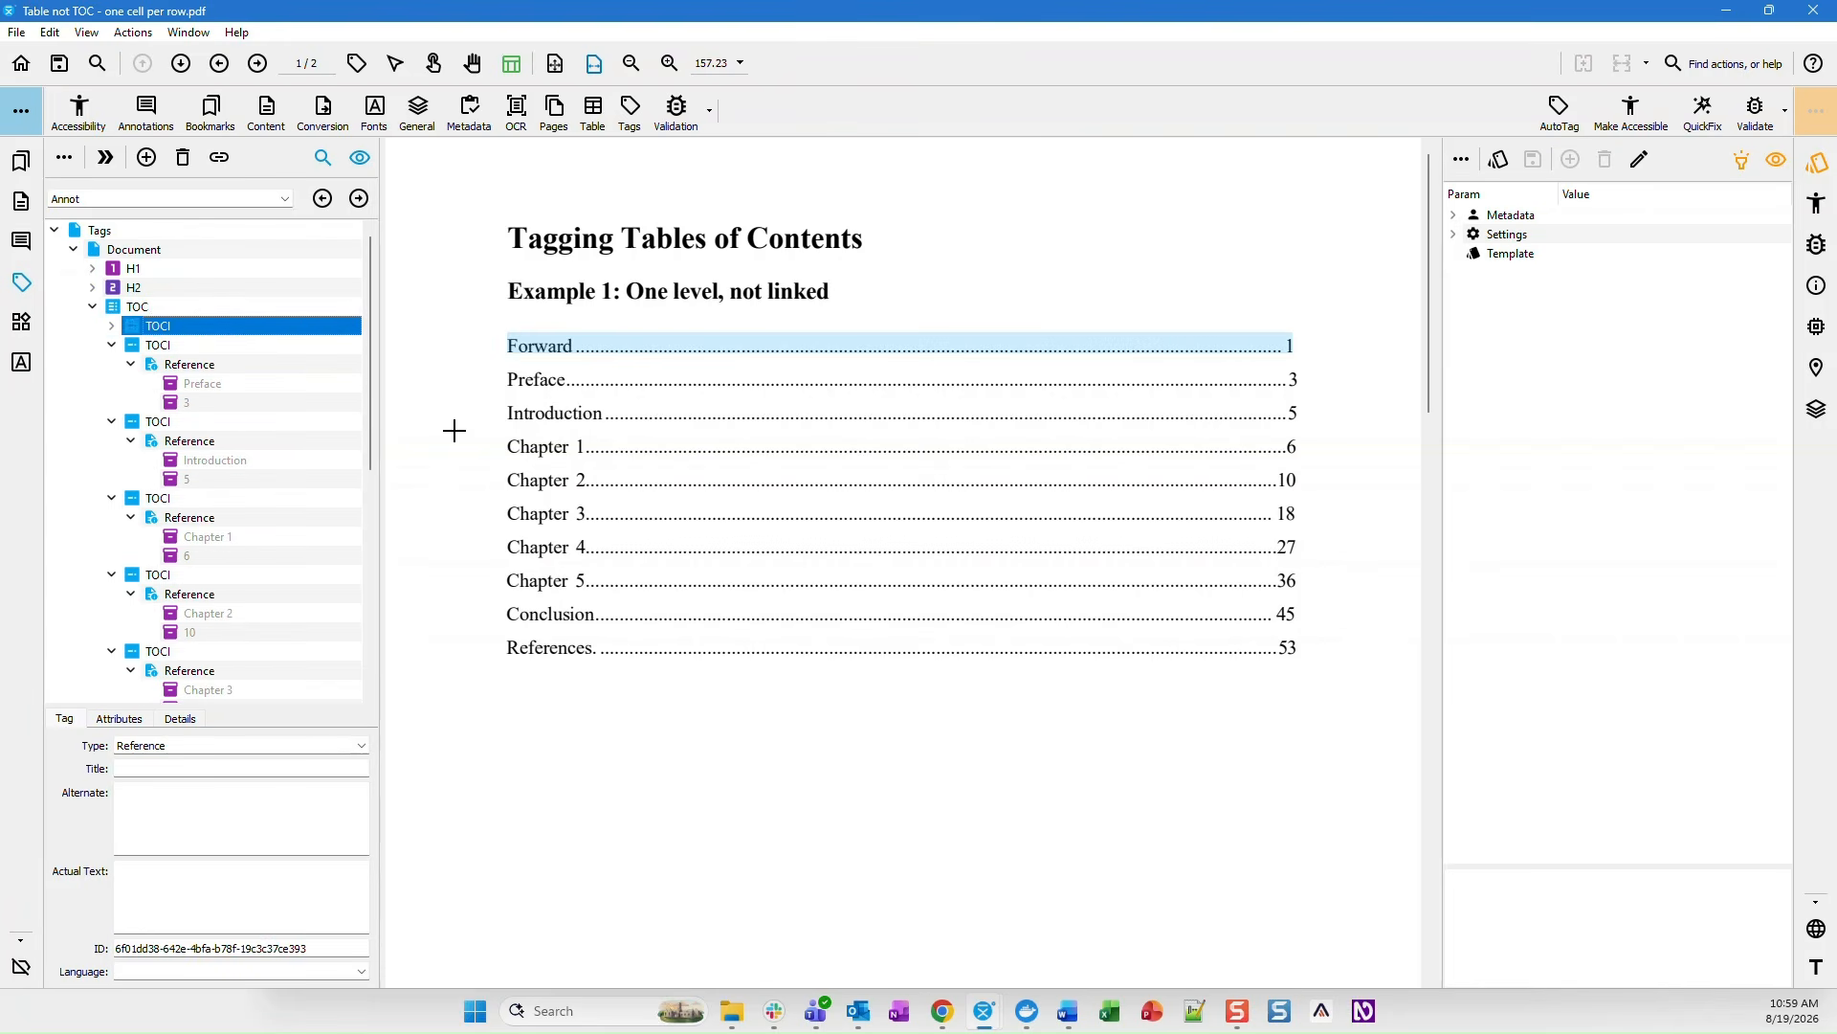
key("Left")
key("Down")
key("Right")
key("Down")
key("Right")
key("Left")
key("Left")
key("Left")
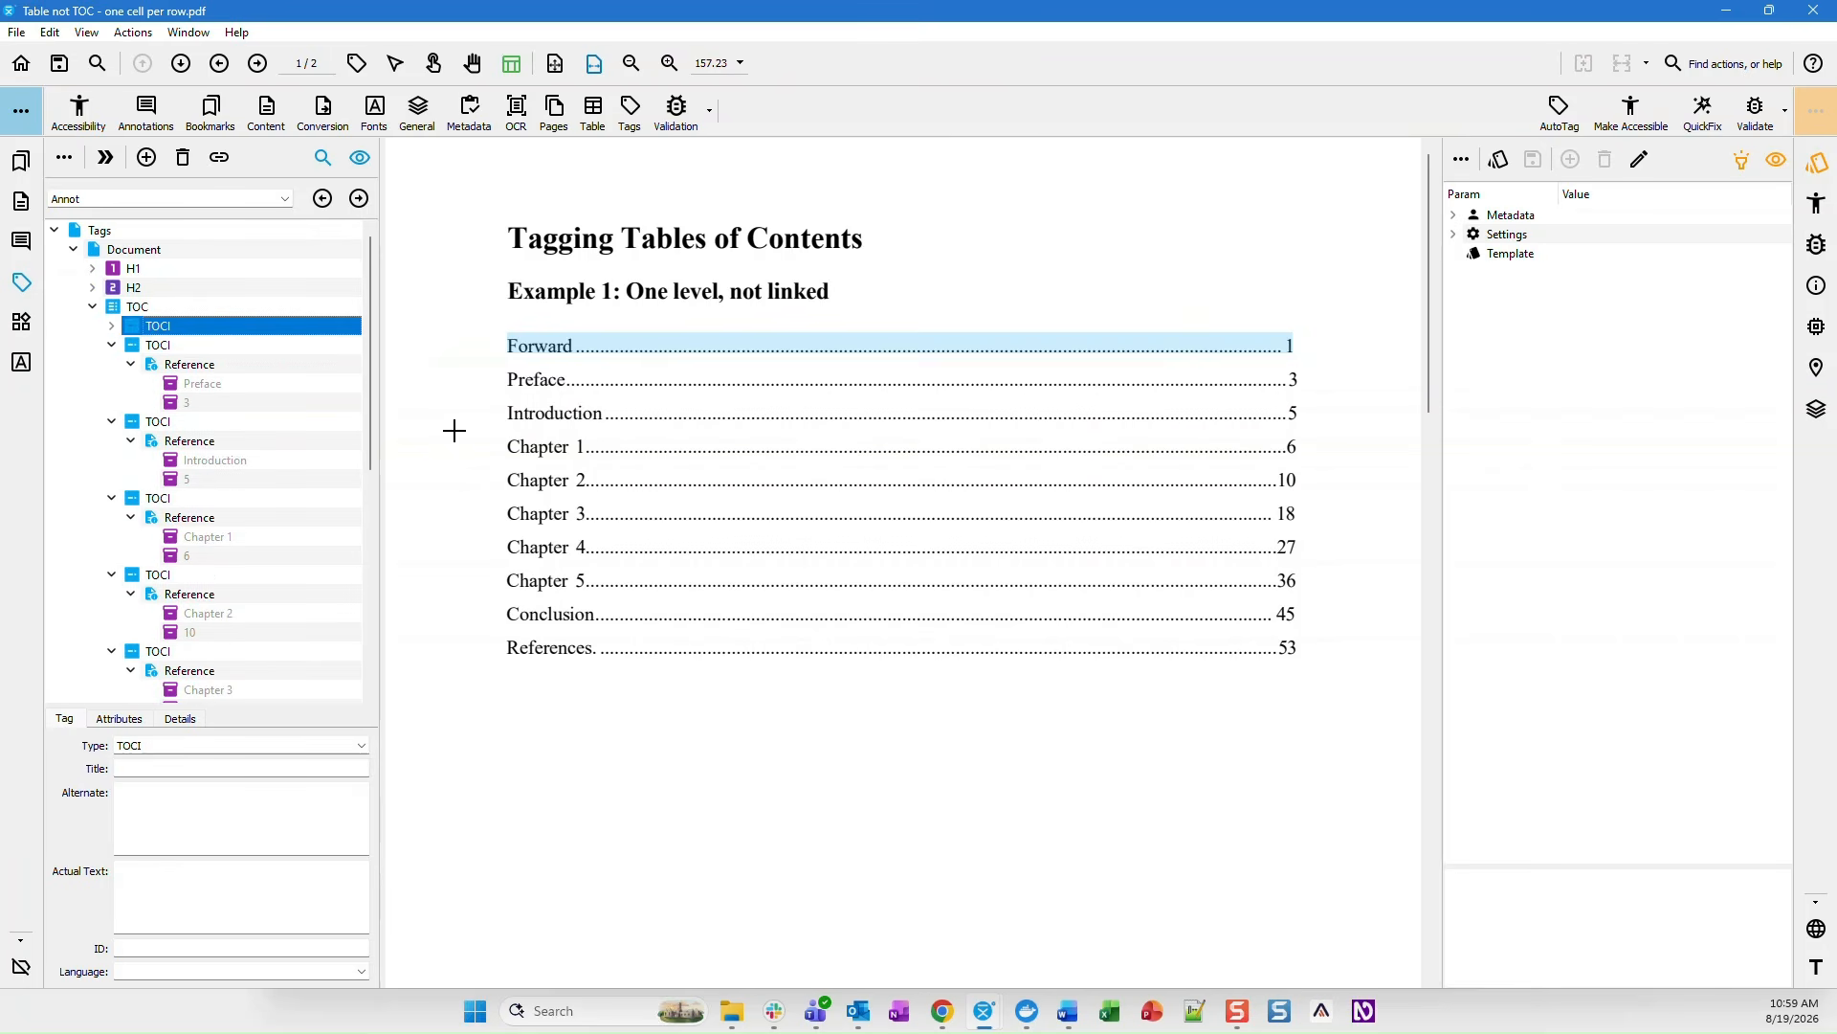
- Examine the Preface and Introduction entries' TOCI and Reference tags, collapsing each entry in turn
key("Down")
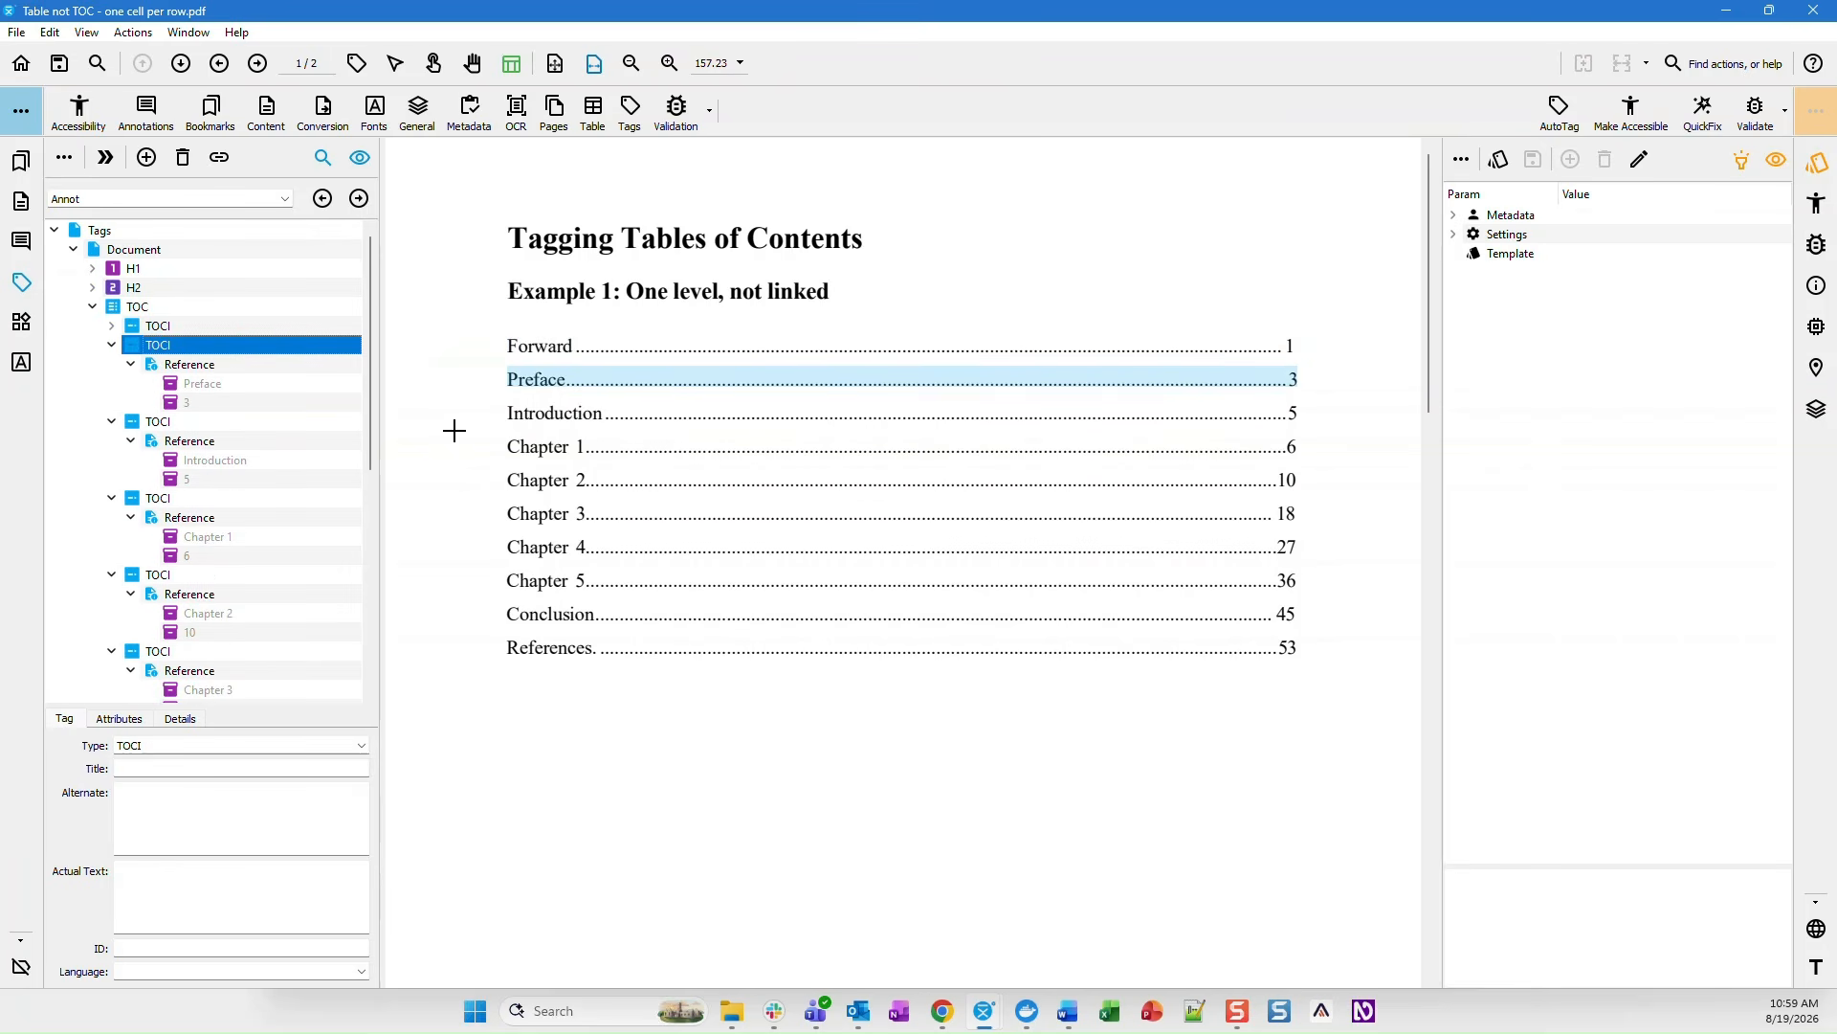
key("Down")
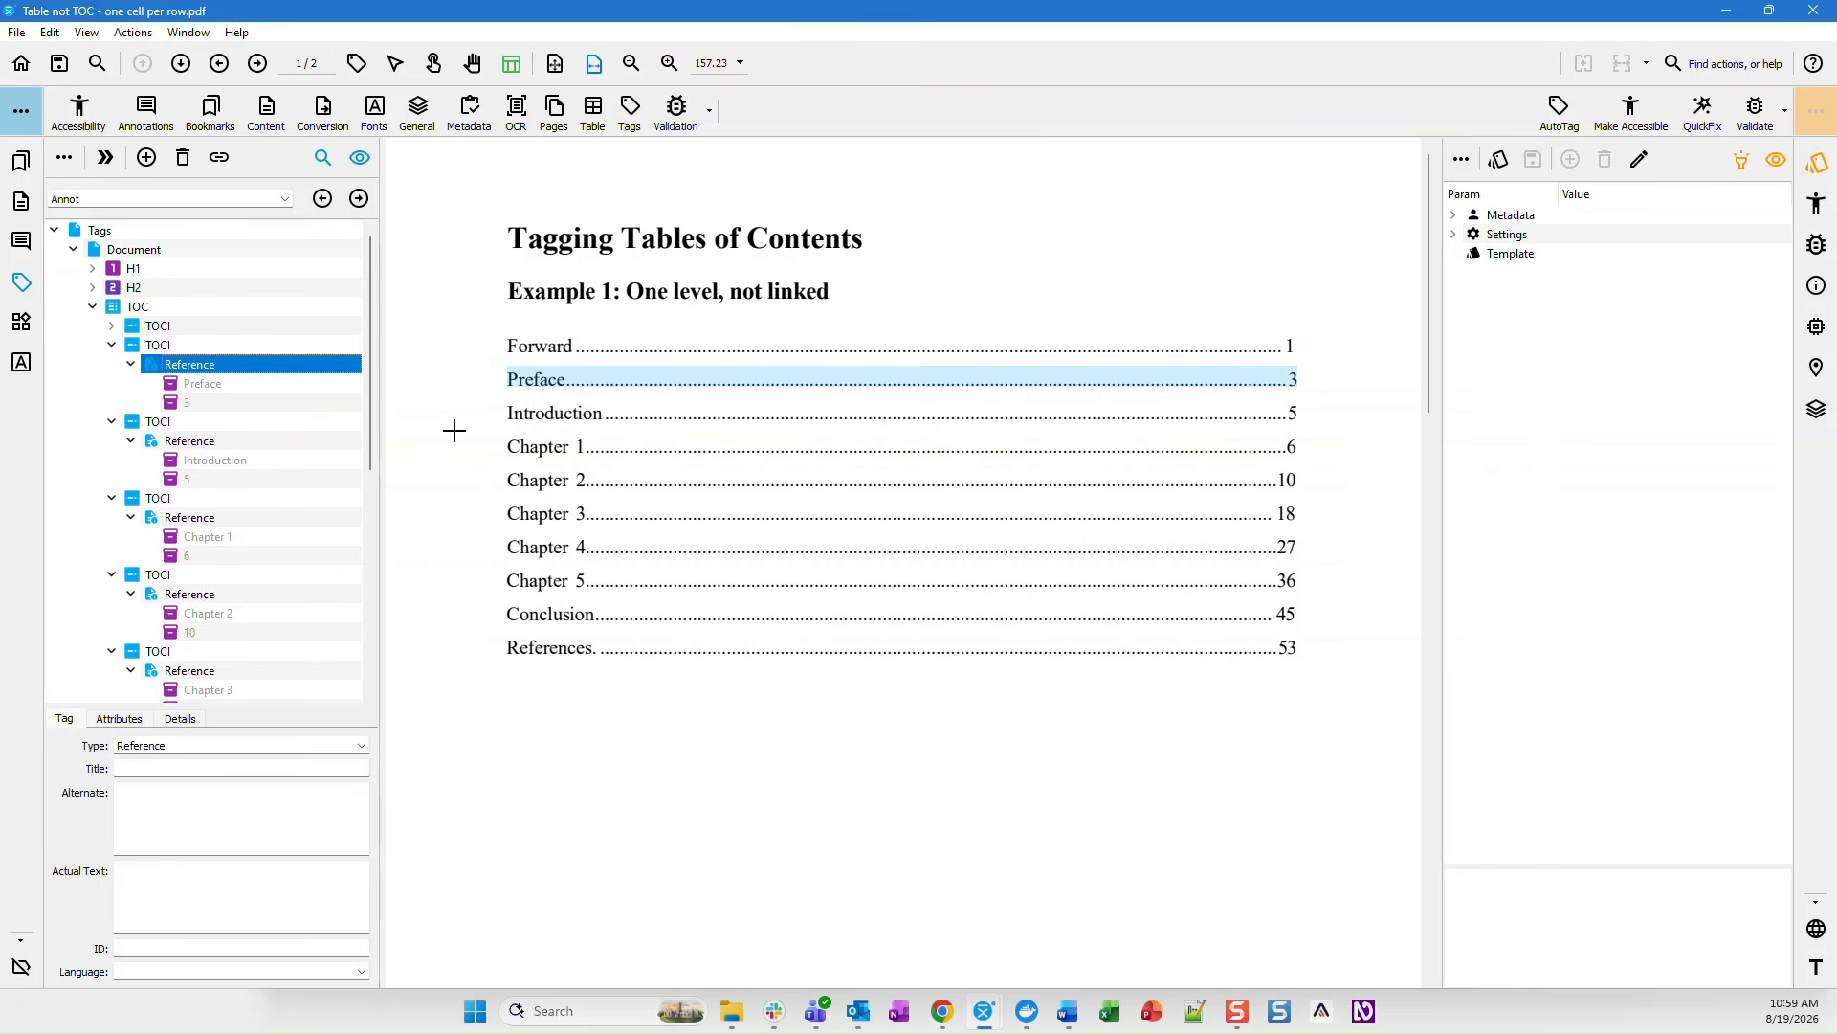
key("Left")
key("Left")
key("Left")
key("Down")
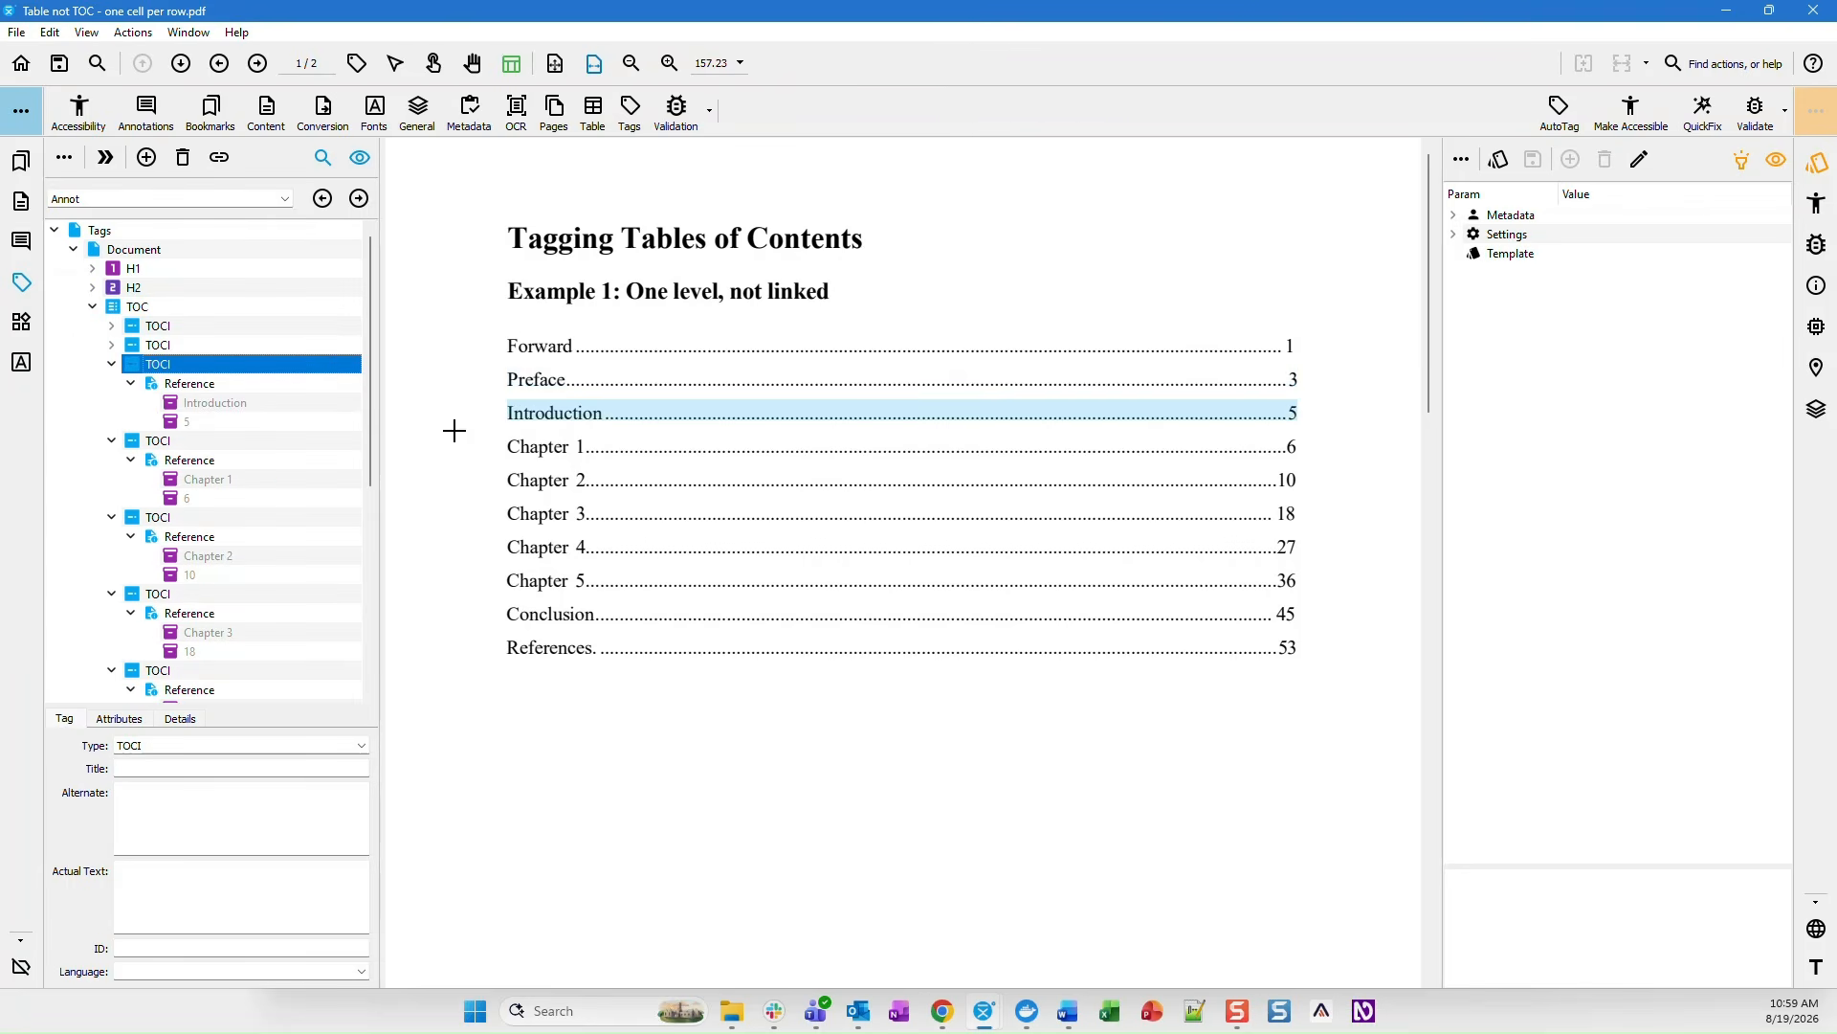
key("Up")
key("Down")
key("Down")
key("Left")
key("Left")
key("Left")
- Examine the TOCI and Reference tags of the Chapter 1 through Chapter 4 entries, collapsing each entry in turn
key("Down")
key("Down")
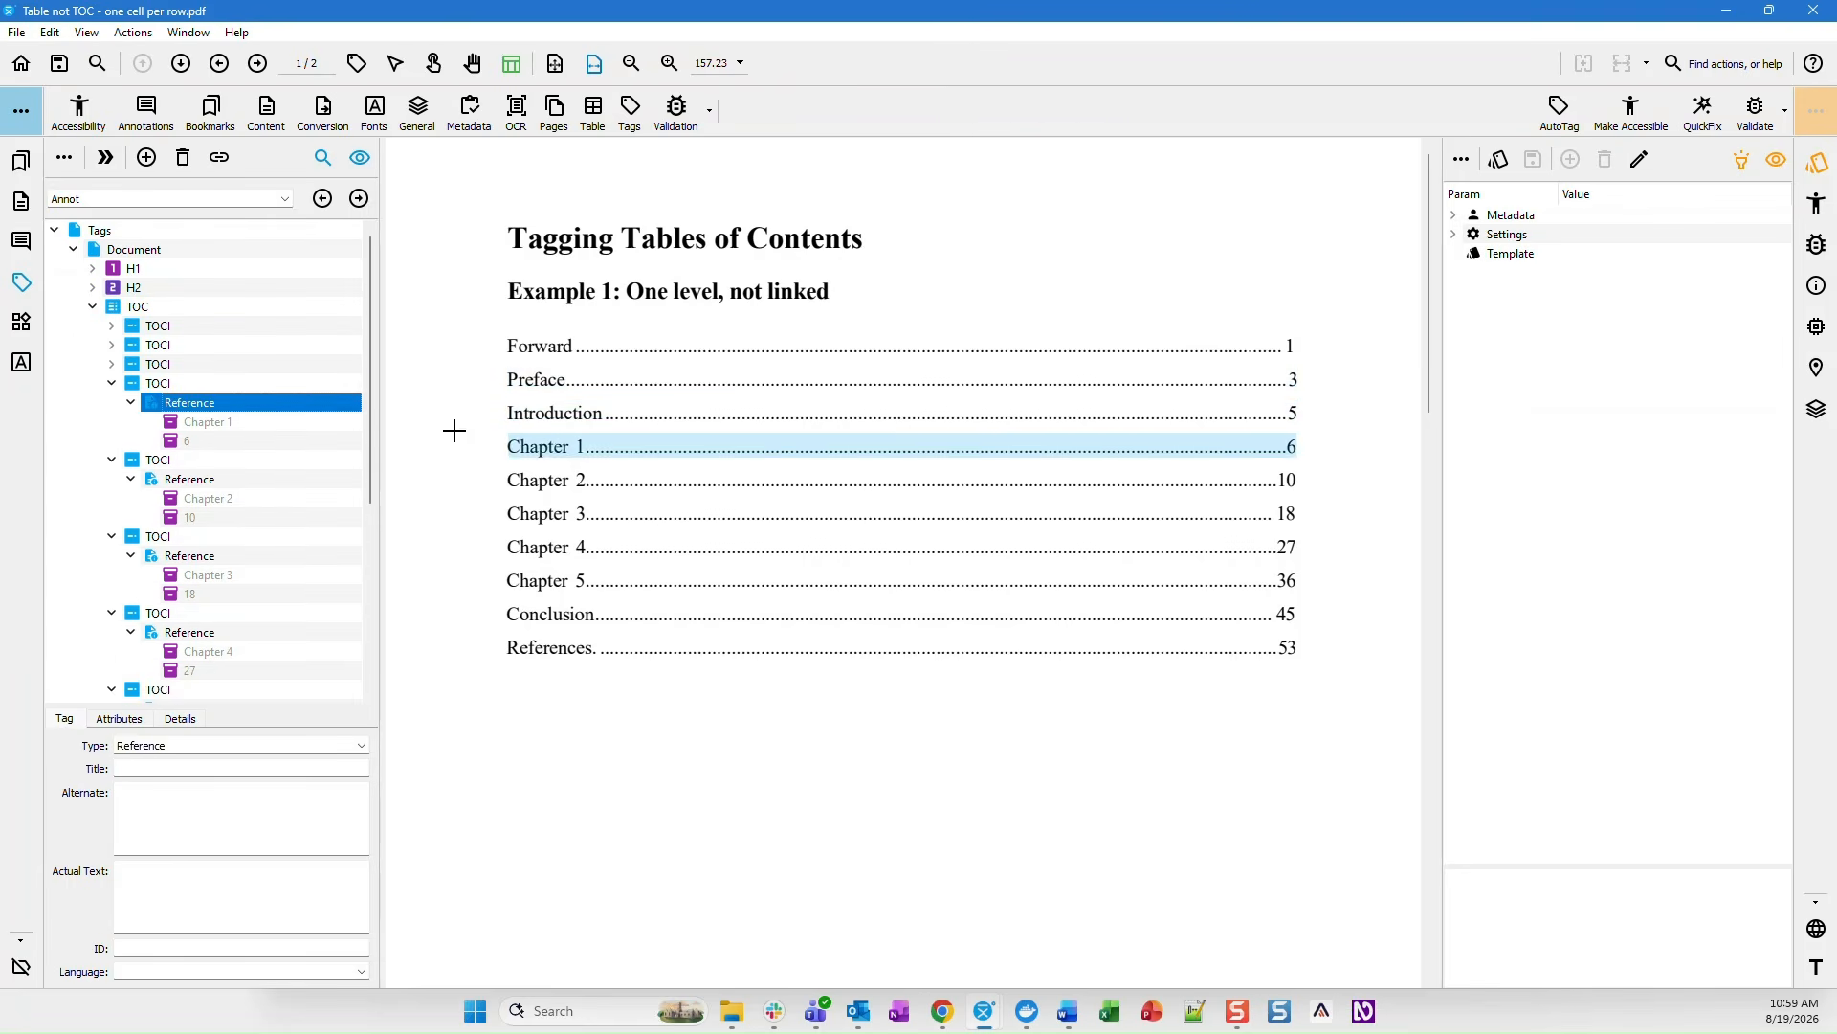
key("Left")
key("Left")
key("Left")
key("Down")
key("Down")
key("Left")
key("Left")
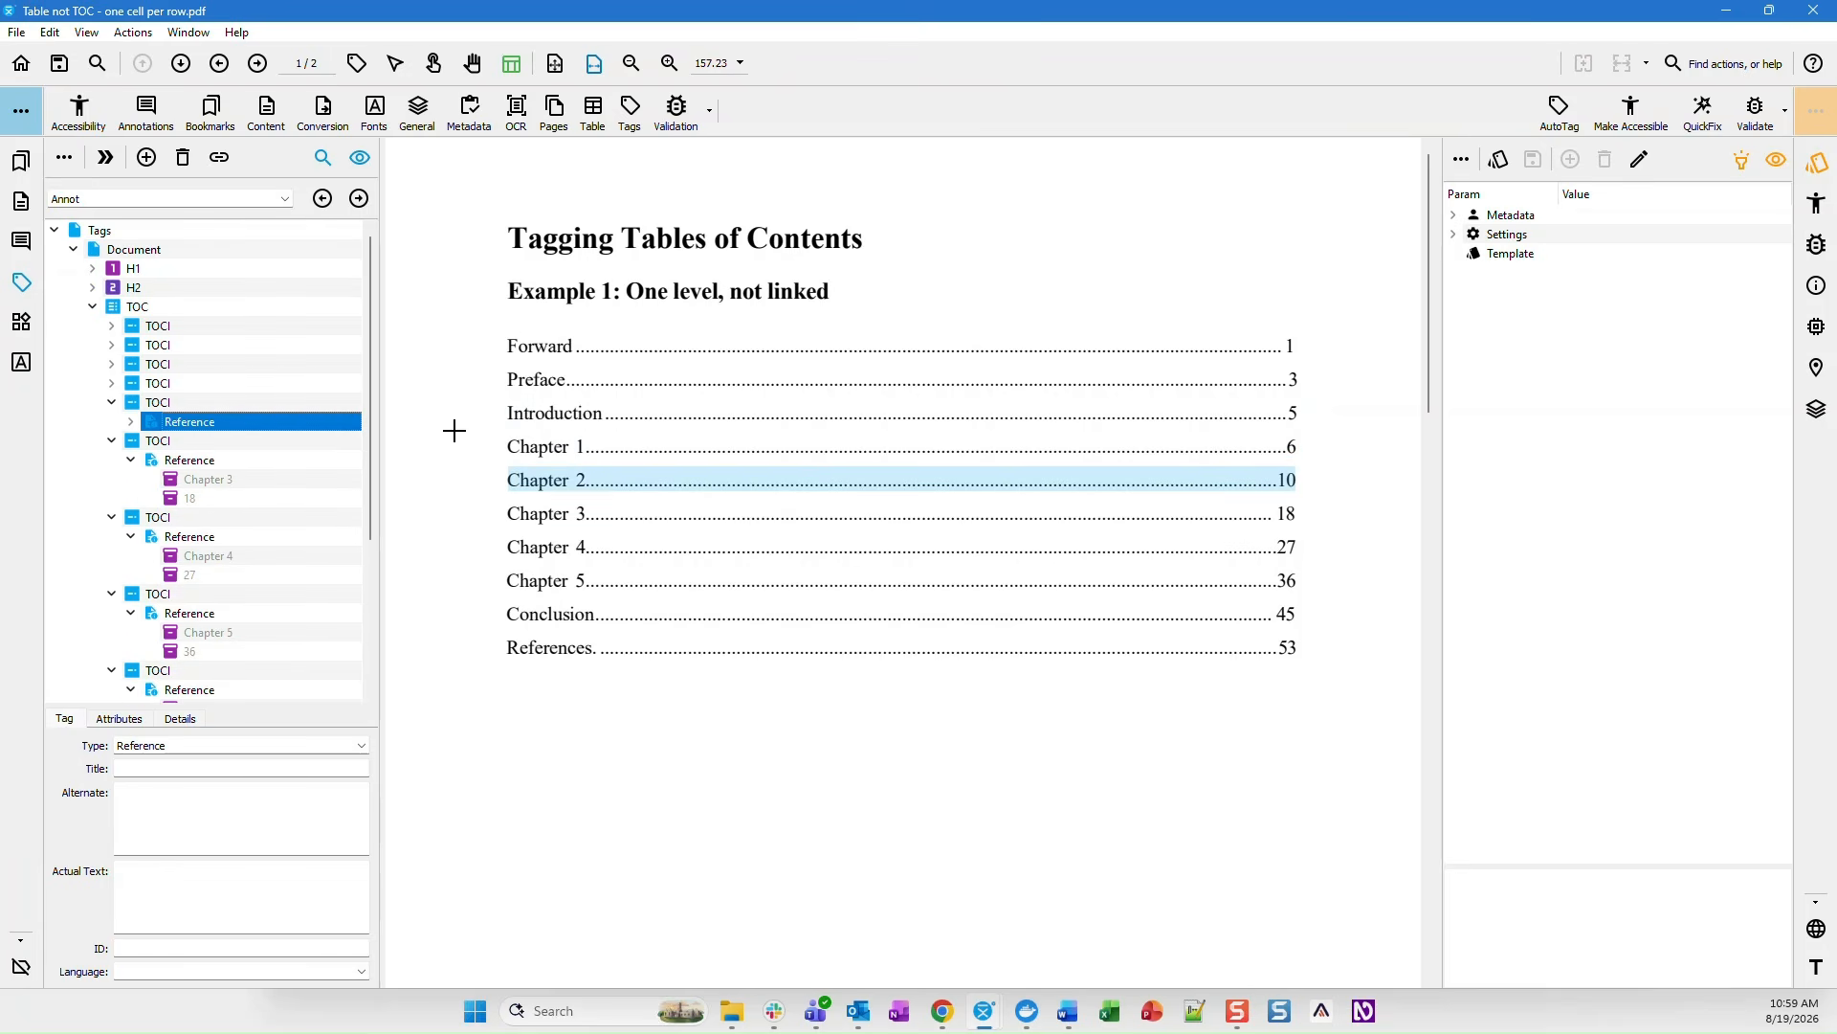
key("Left")
key("Down")
key("Down")
key("Left")
key("Left")
key("Left")
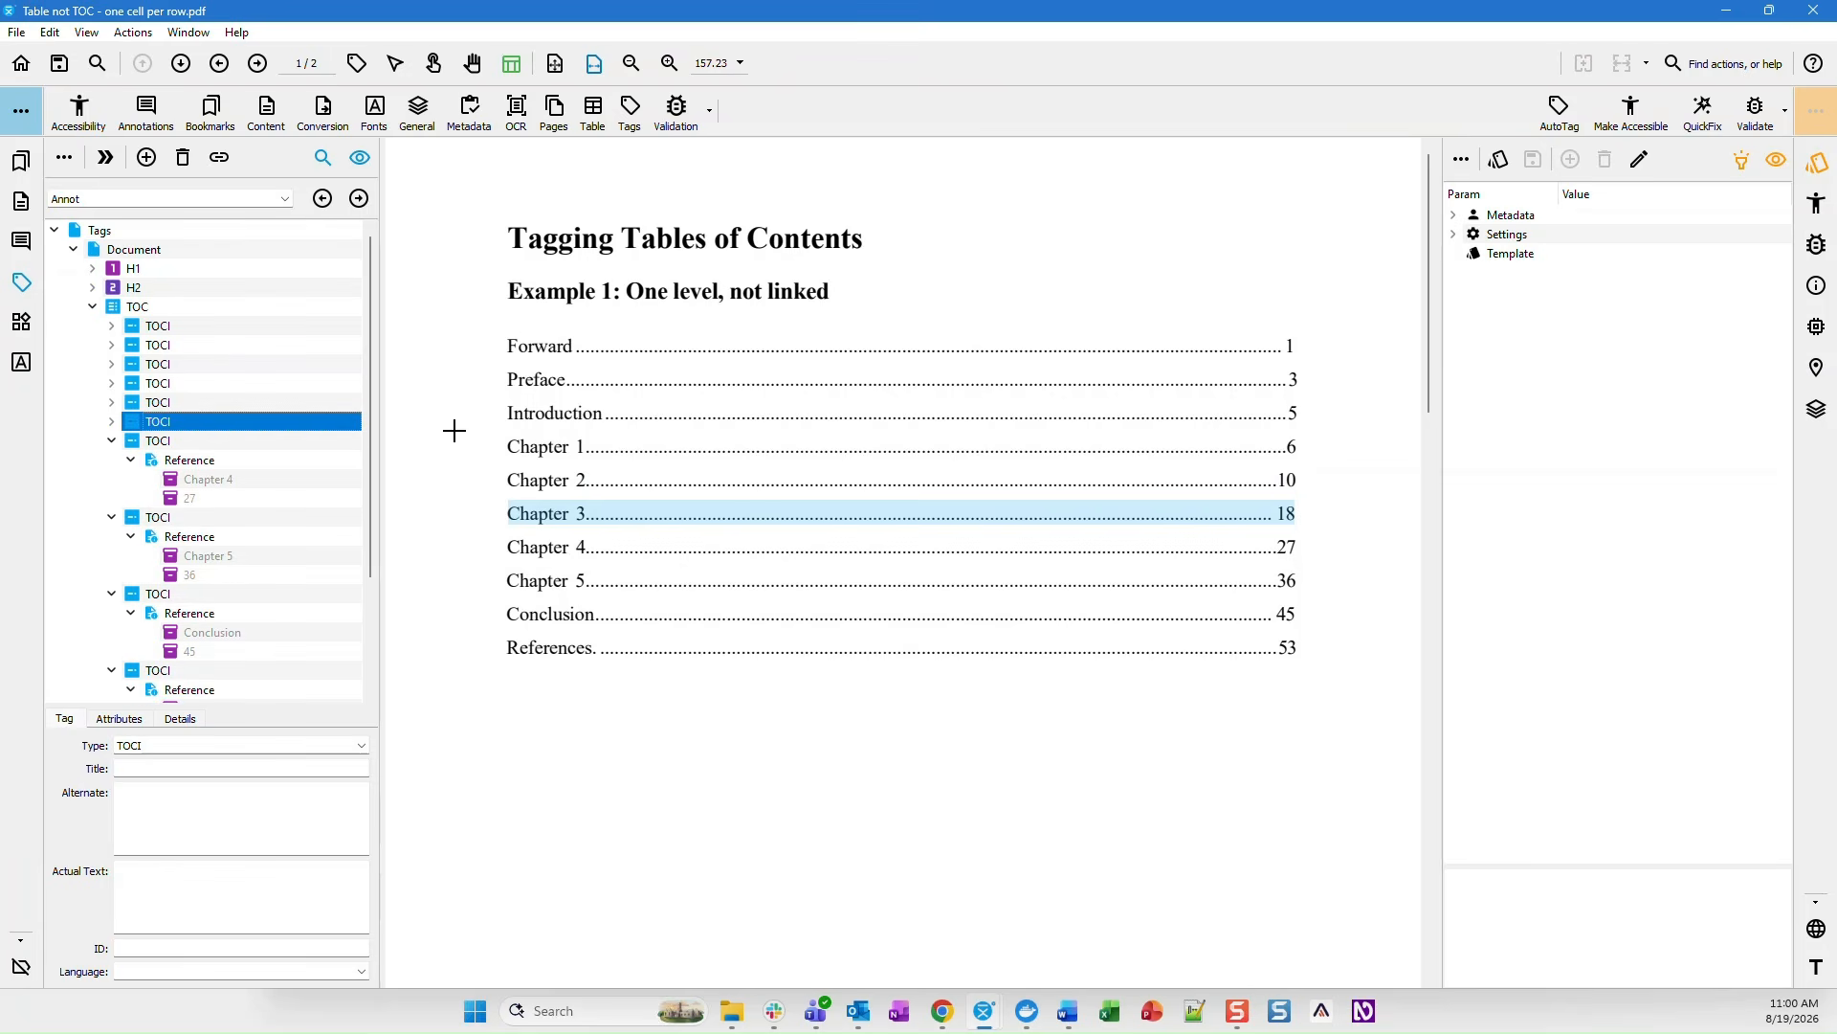
key("Down")
key("Down")
key("Left")
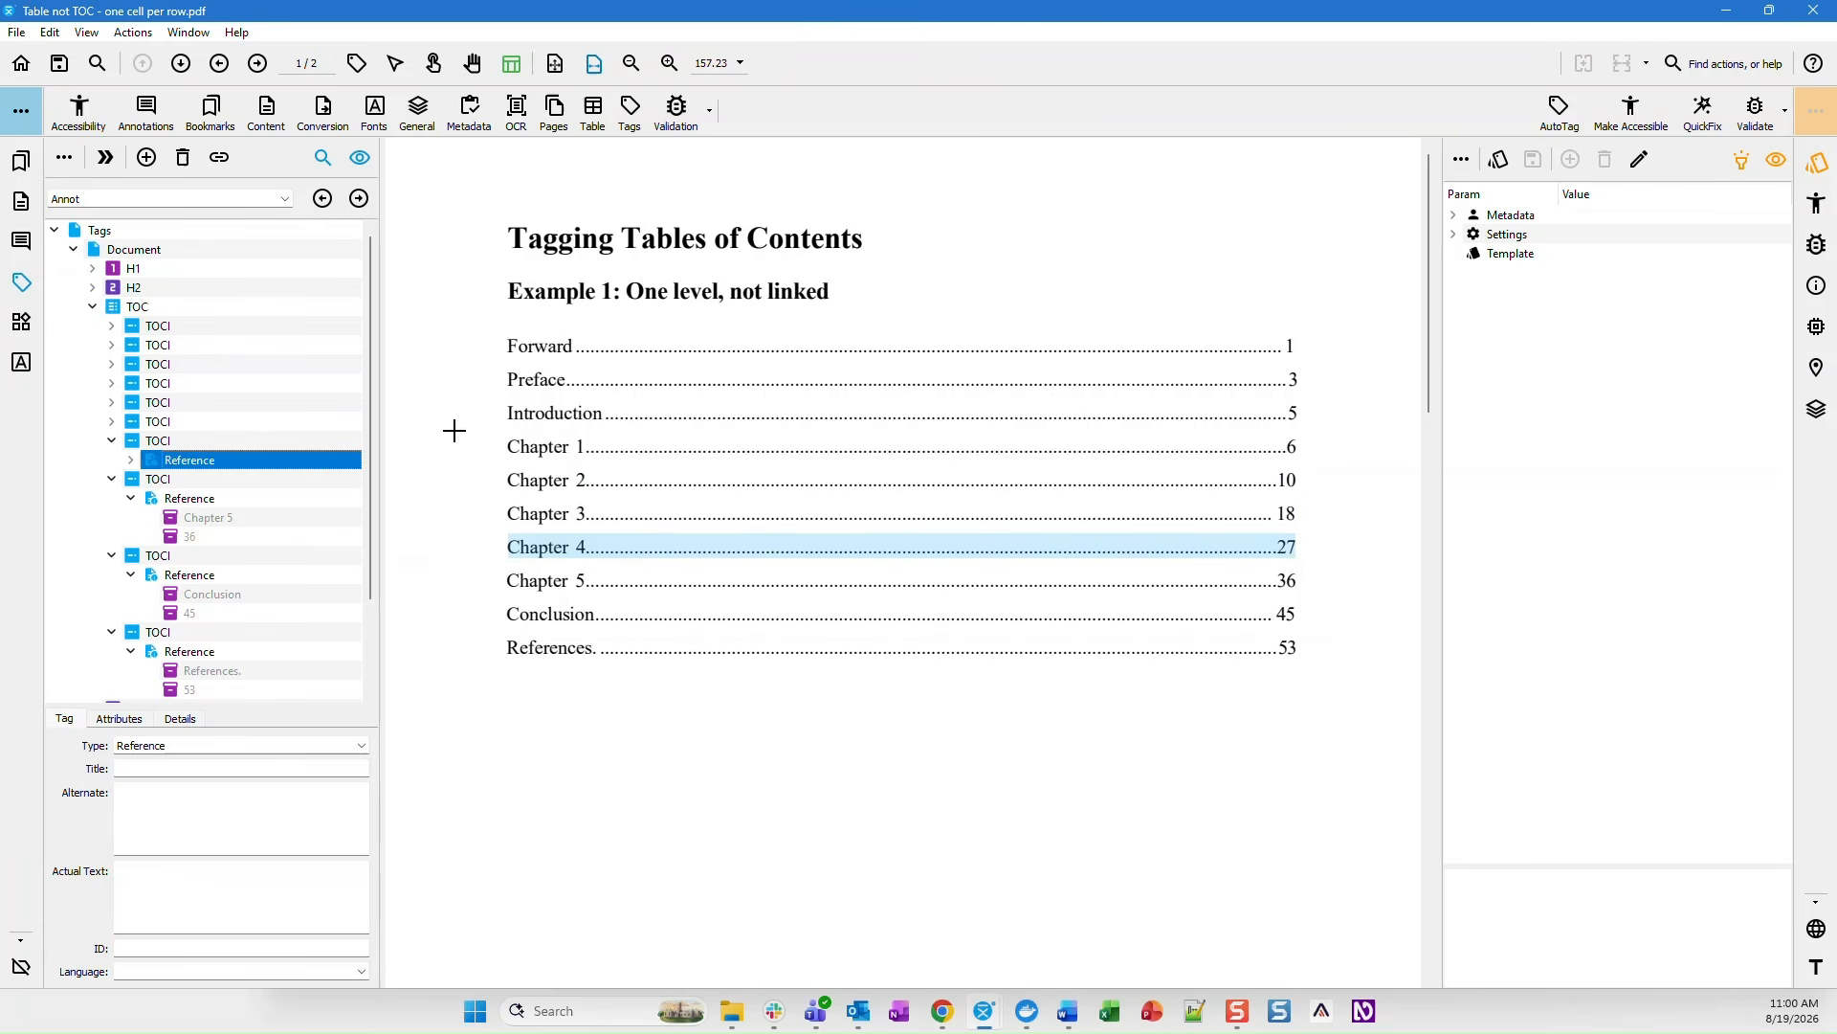
key("Left")
key("Left")
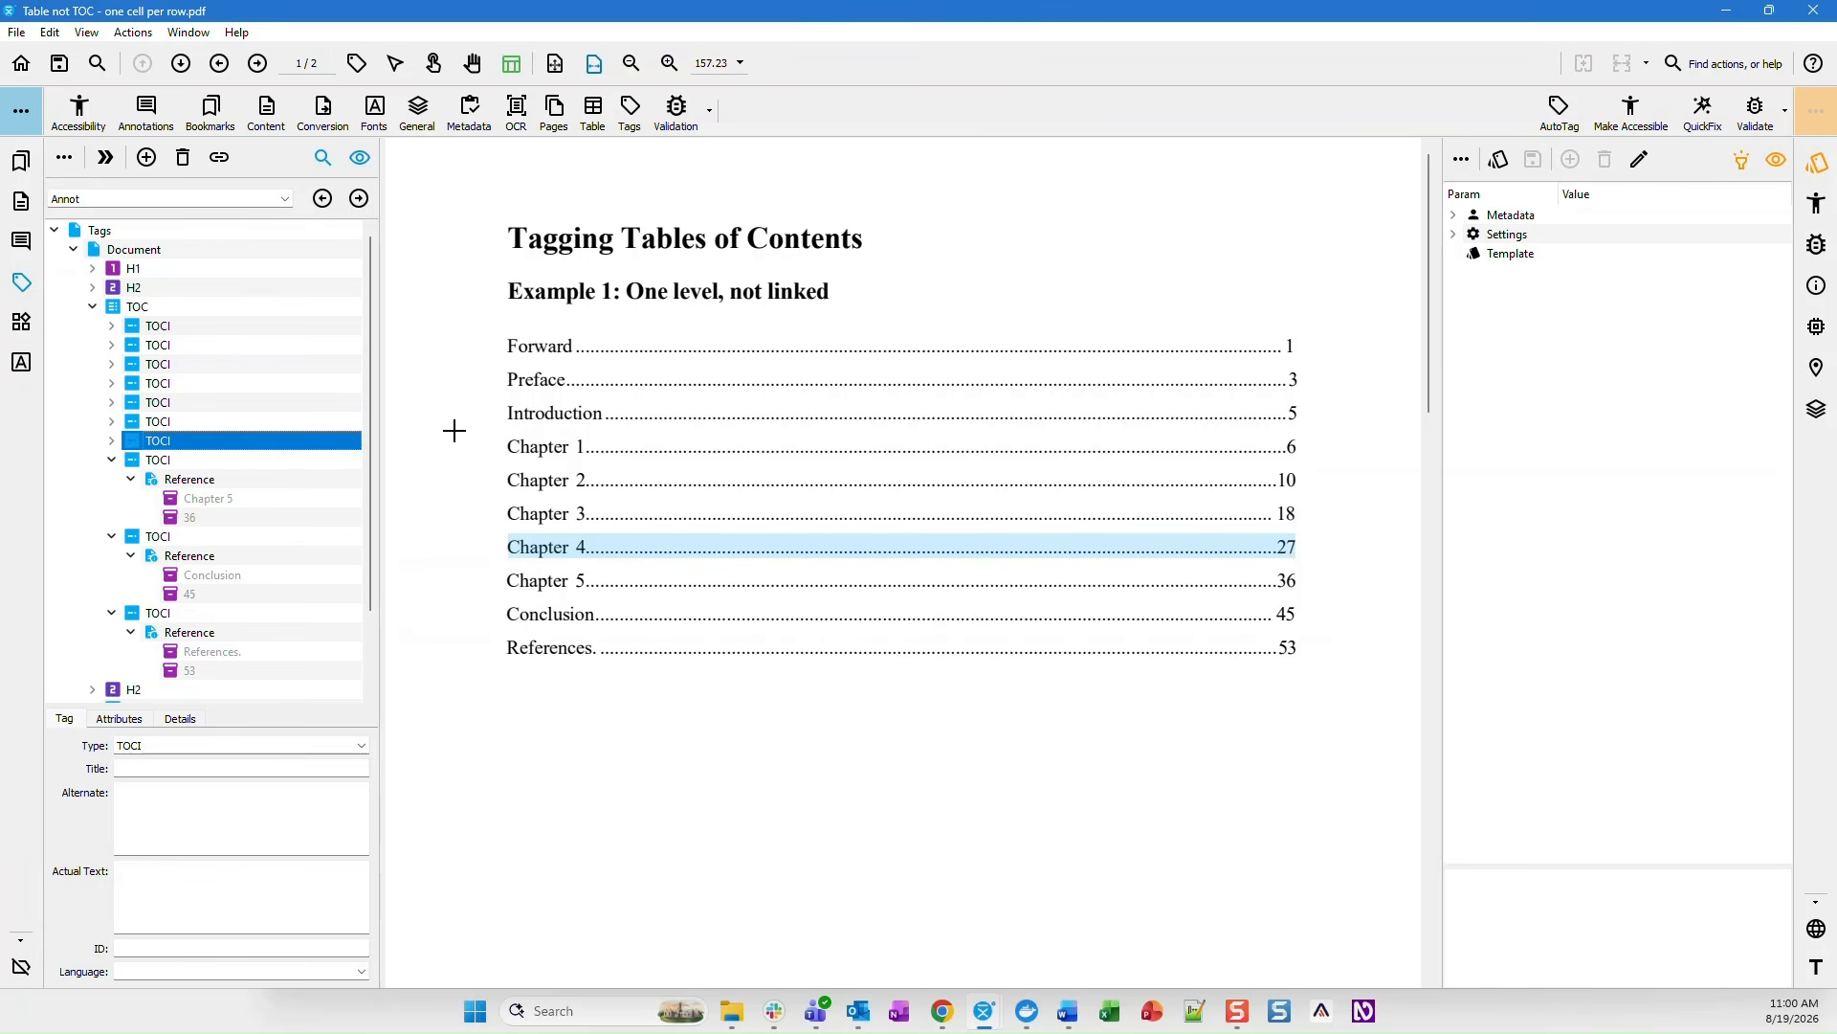
- Examine the TOCI and Reference tags of the Chapter 5 and Conclusion entries, collapsing each entry in turn
key("Down")
key("Down")
key("Left")
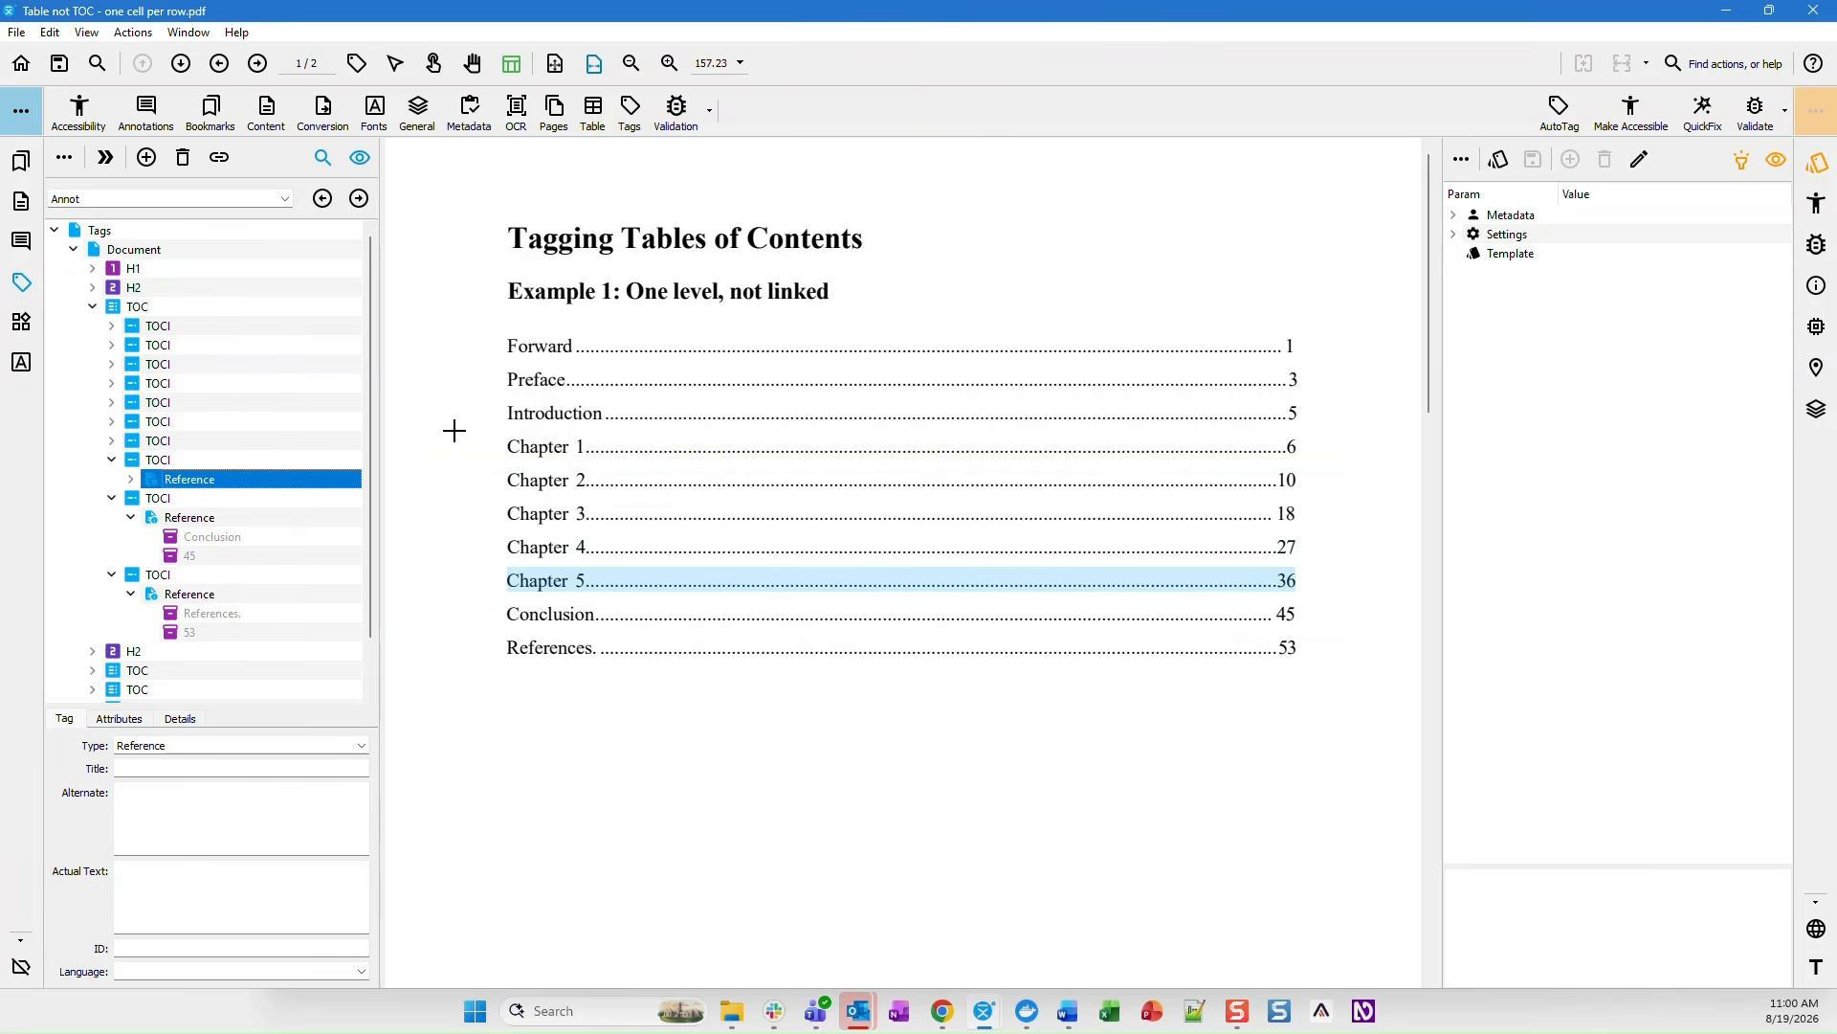
key("Left")
key("Left")
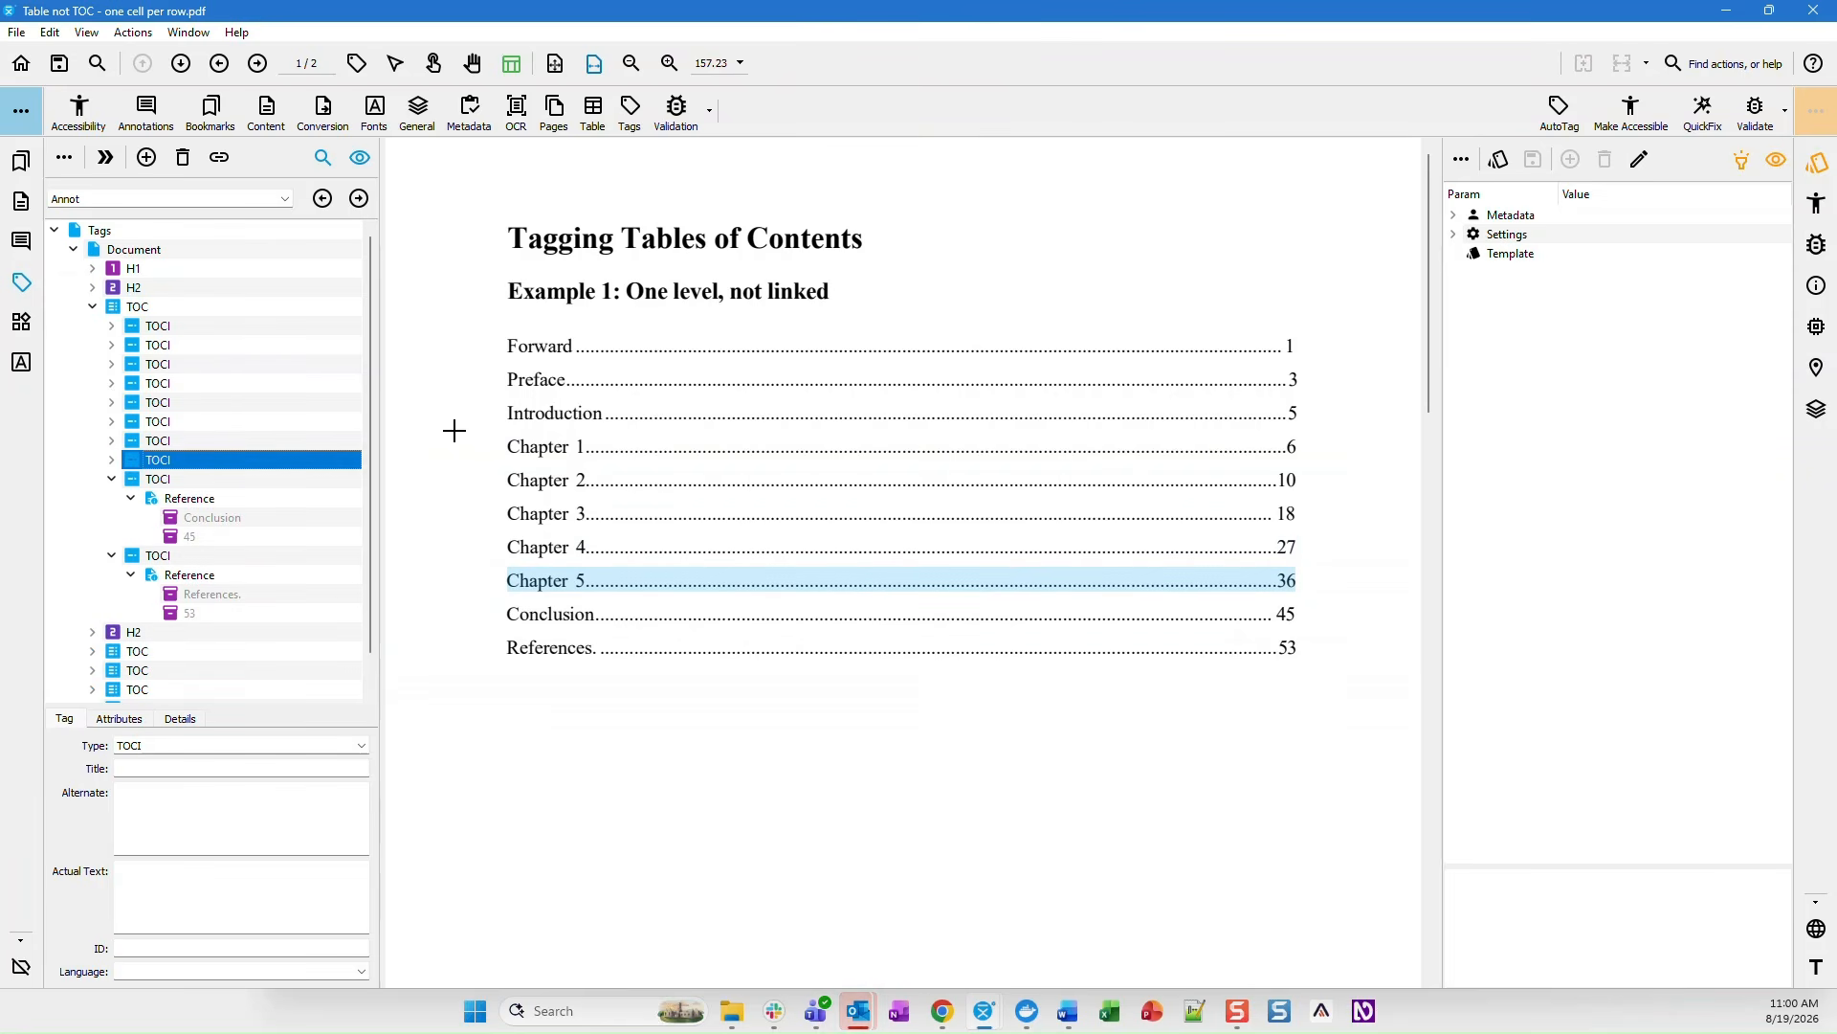
key("Down")
key("Down")
key("Left")
key("Left")
key("Left")
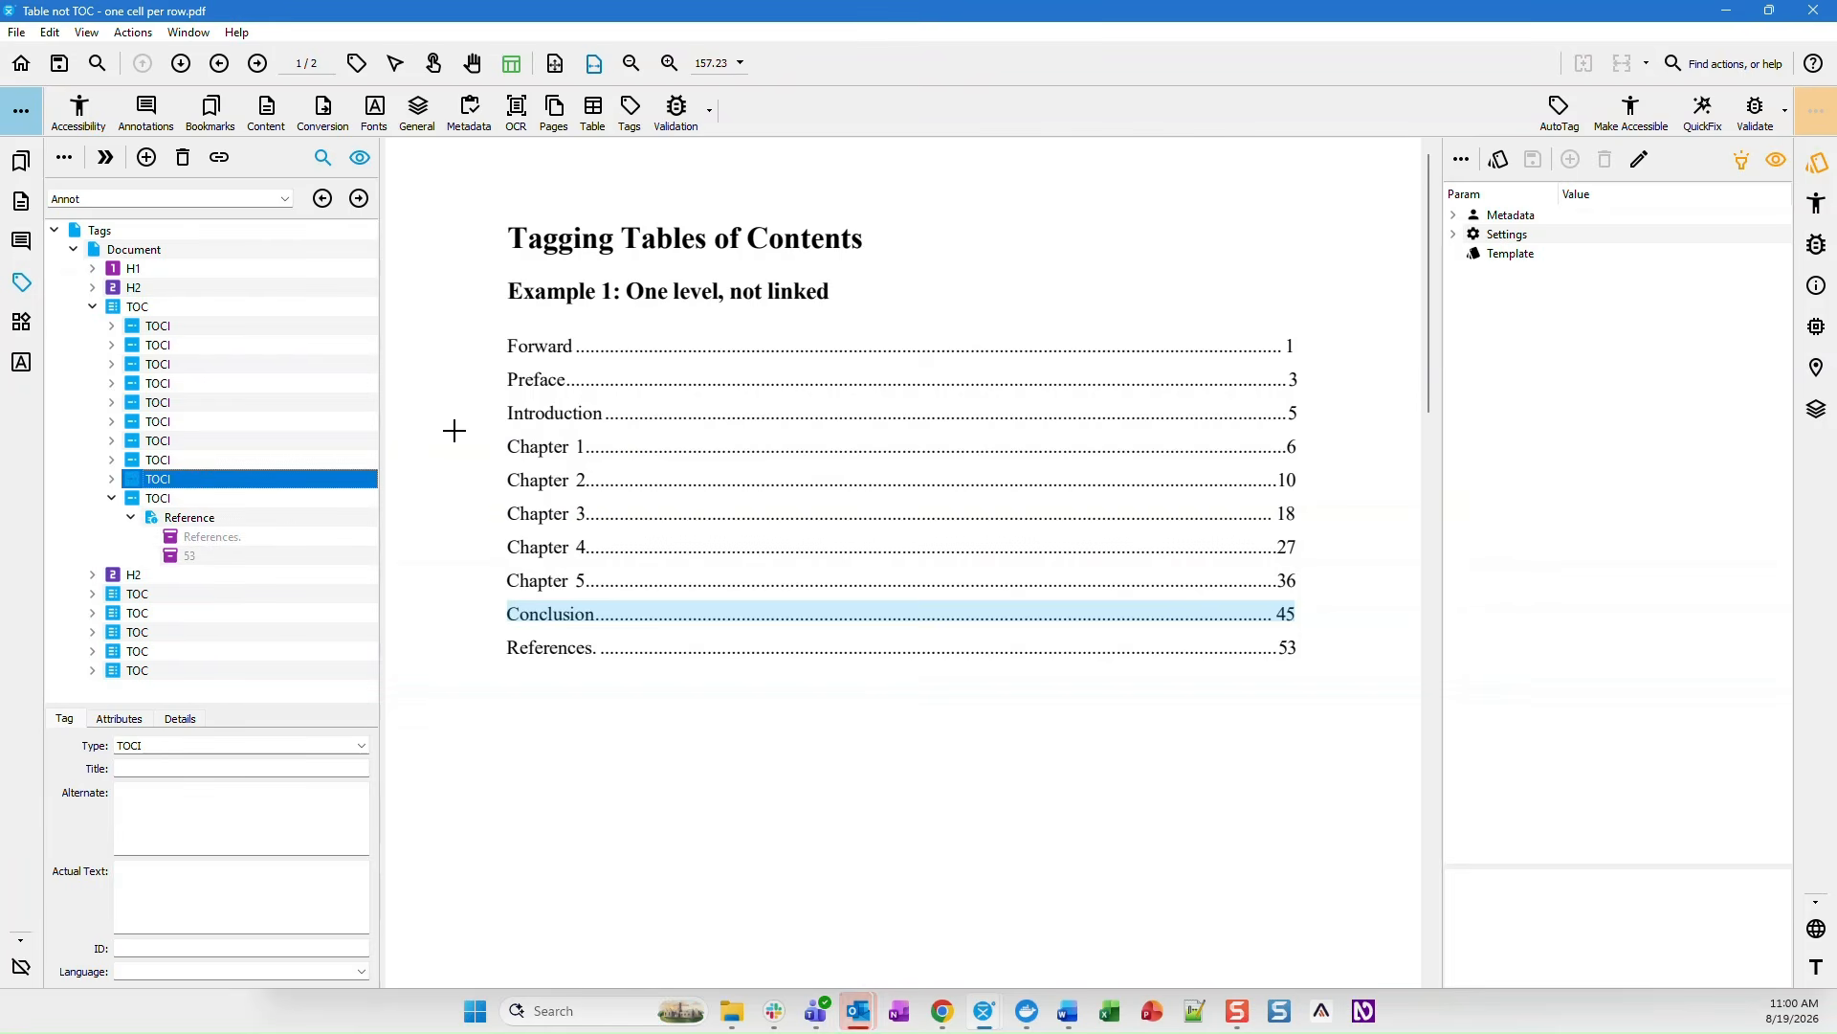
- Check the References entry's TOCI and Reference tags, then collapse that entry and the Example 1 TOC tag
key("Down")
key("Down")
key("Left")
key("Left")
key("Left")
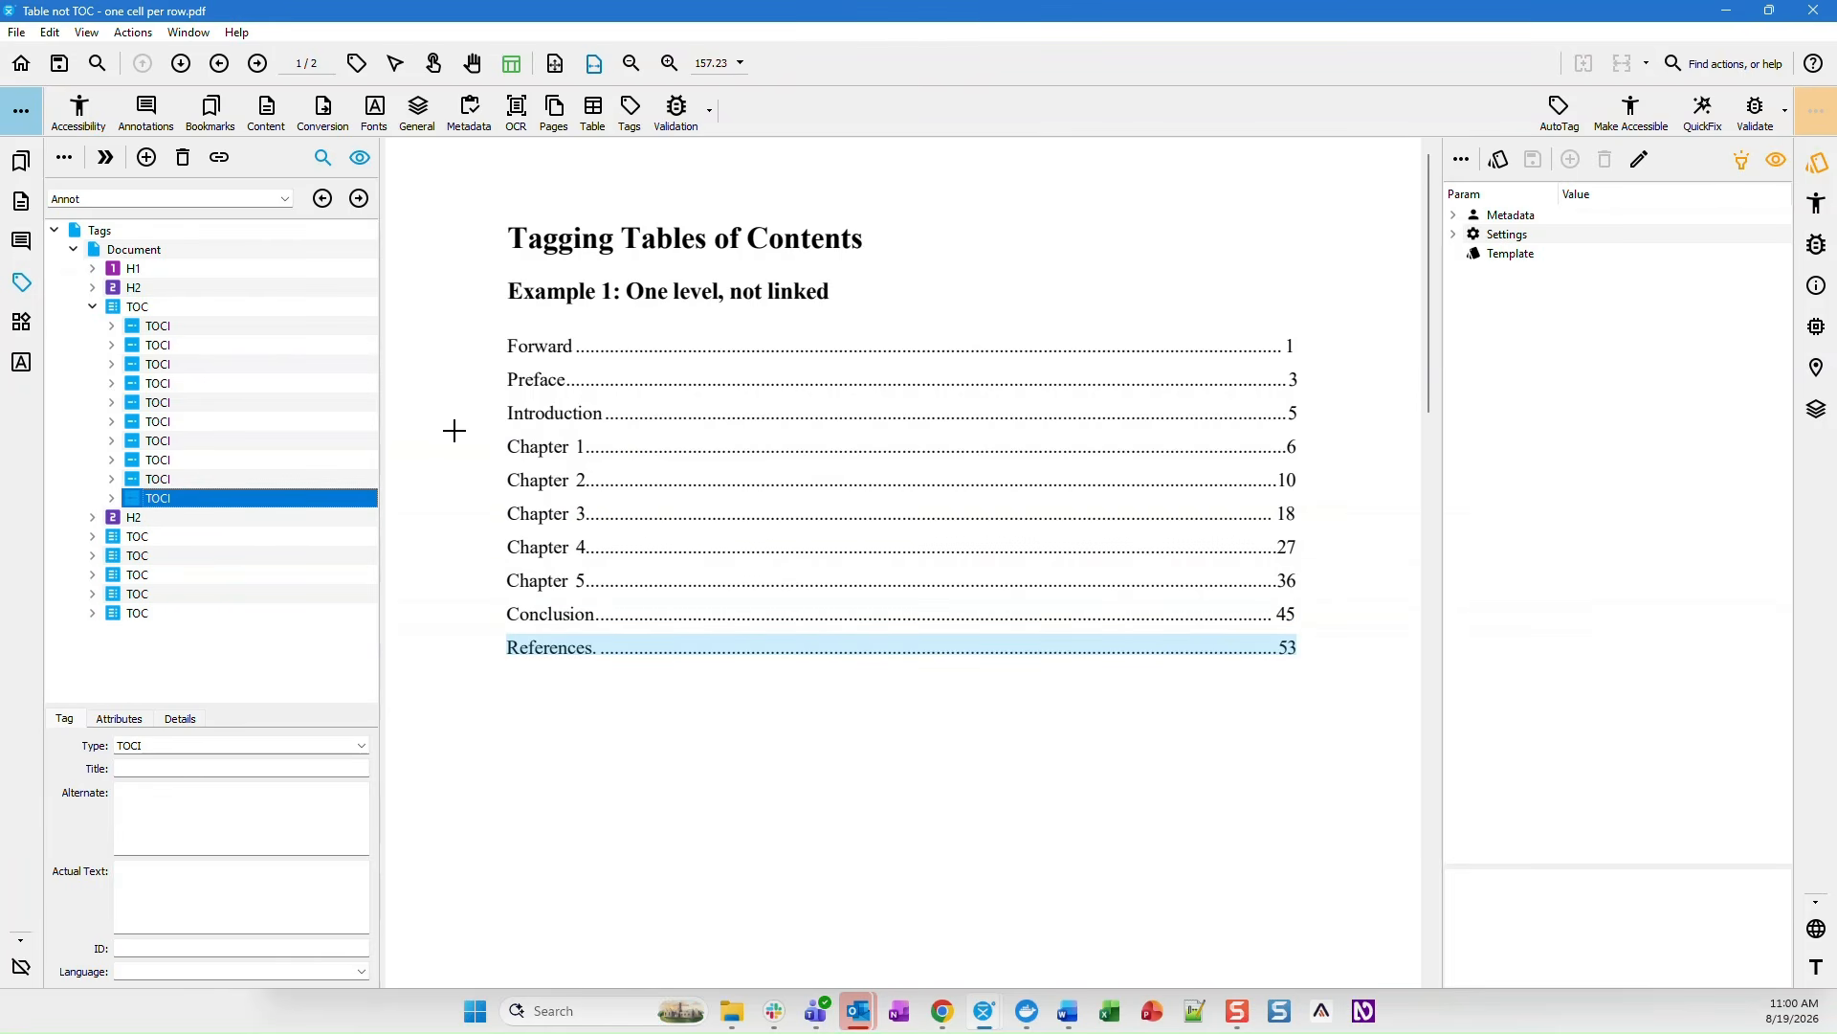
key("Left")
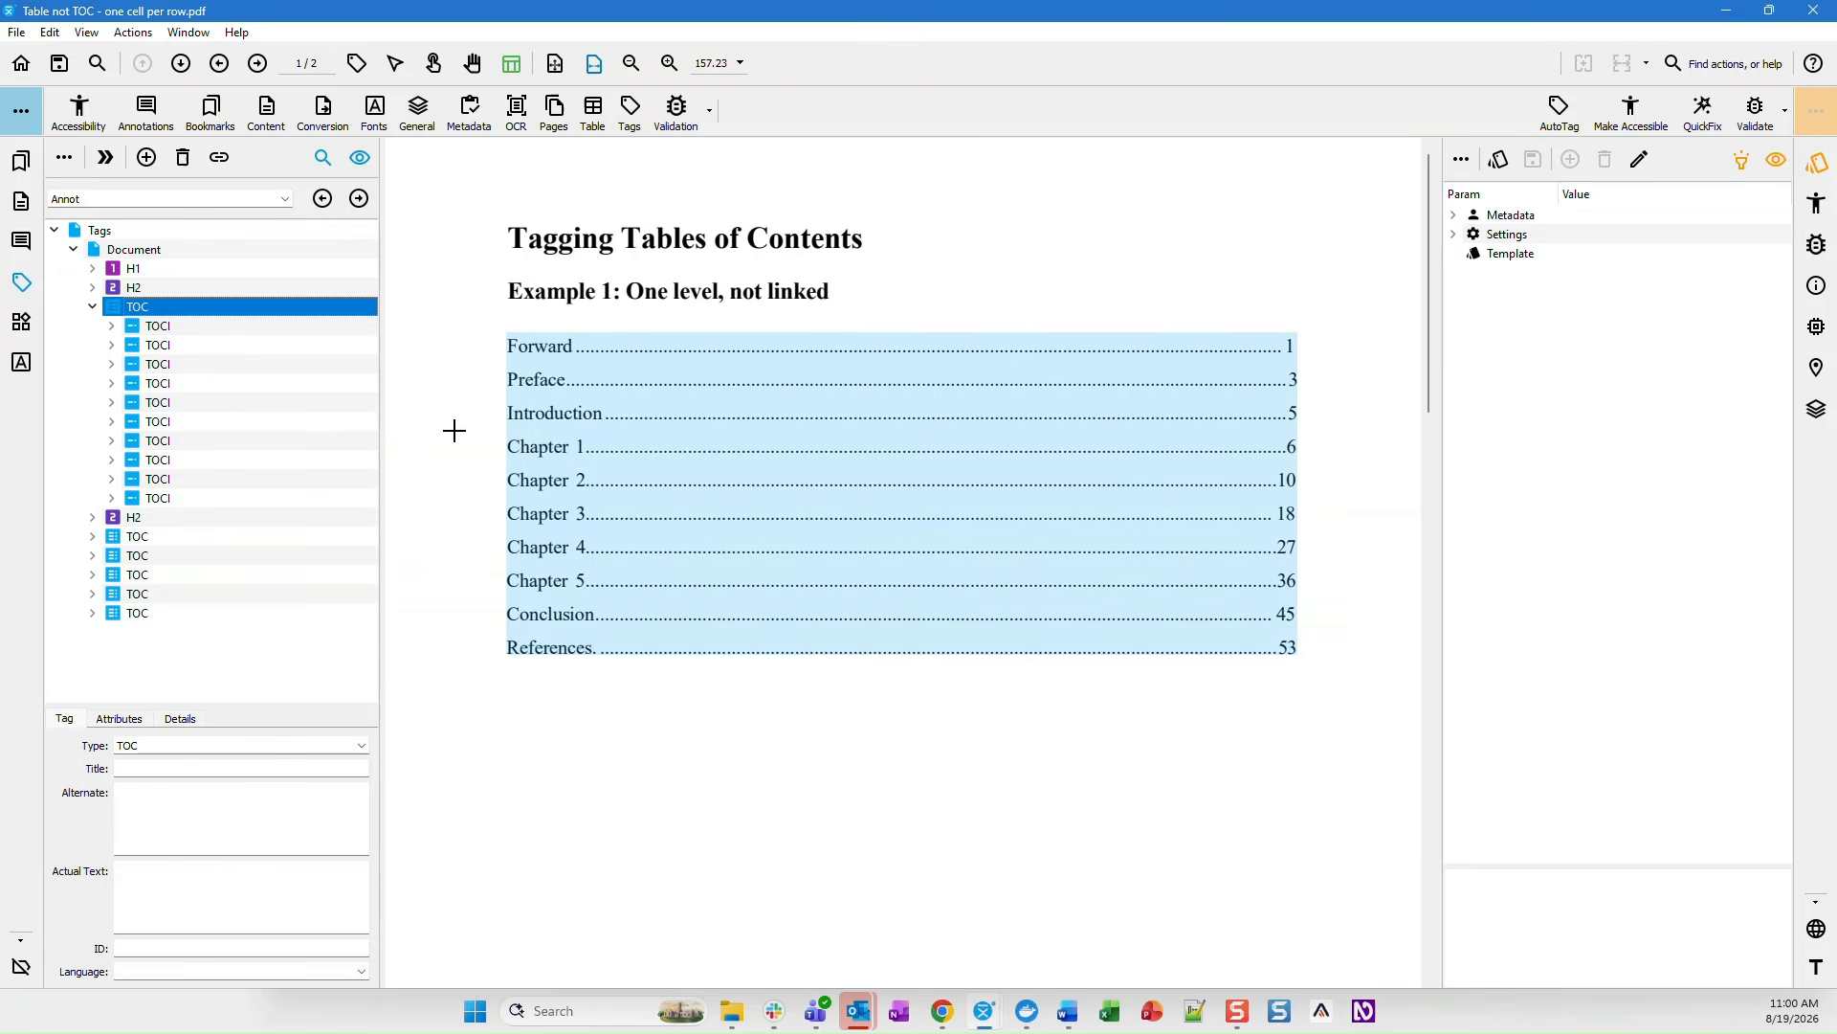
key("Left")
- Fully expand the first TOC tag under Example 2 and examine the Beekeeping entry's TOCI and Reference tags
key("Down")
key("Down")
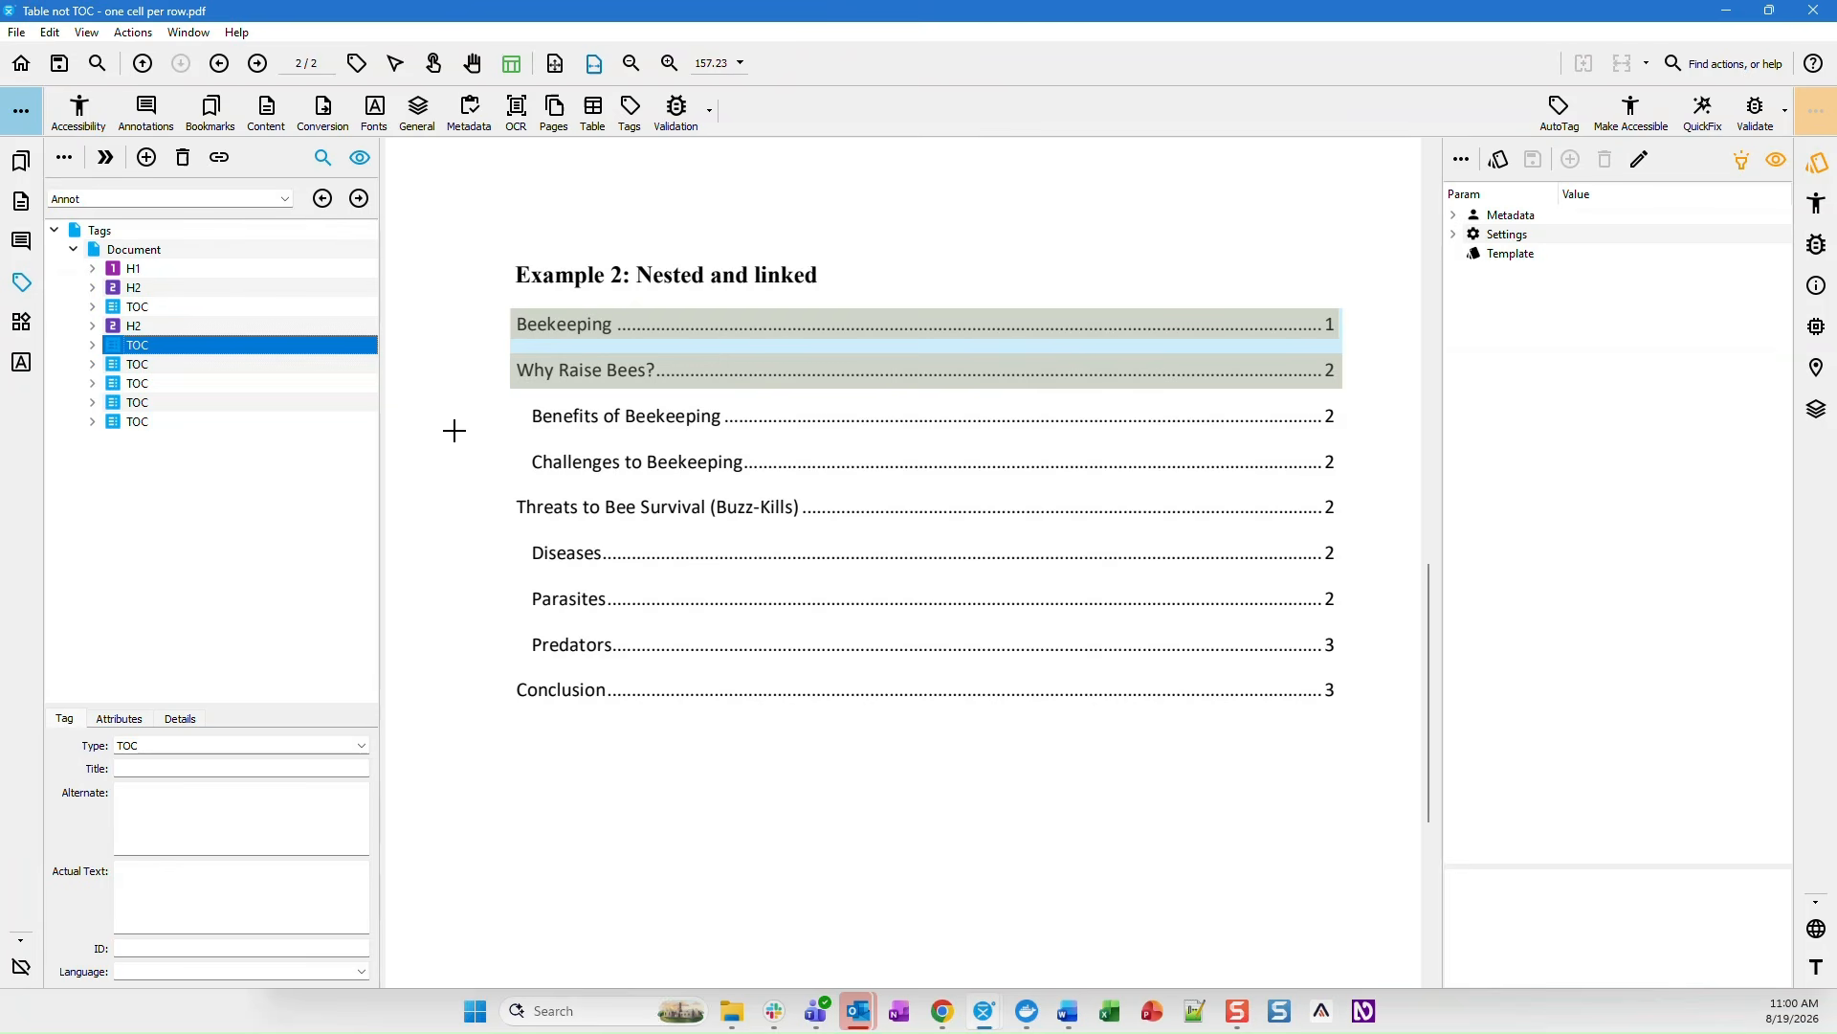
key("KP_Multiply")
key("Down")
key("Down")
key("Up")
key("Down")
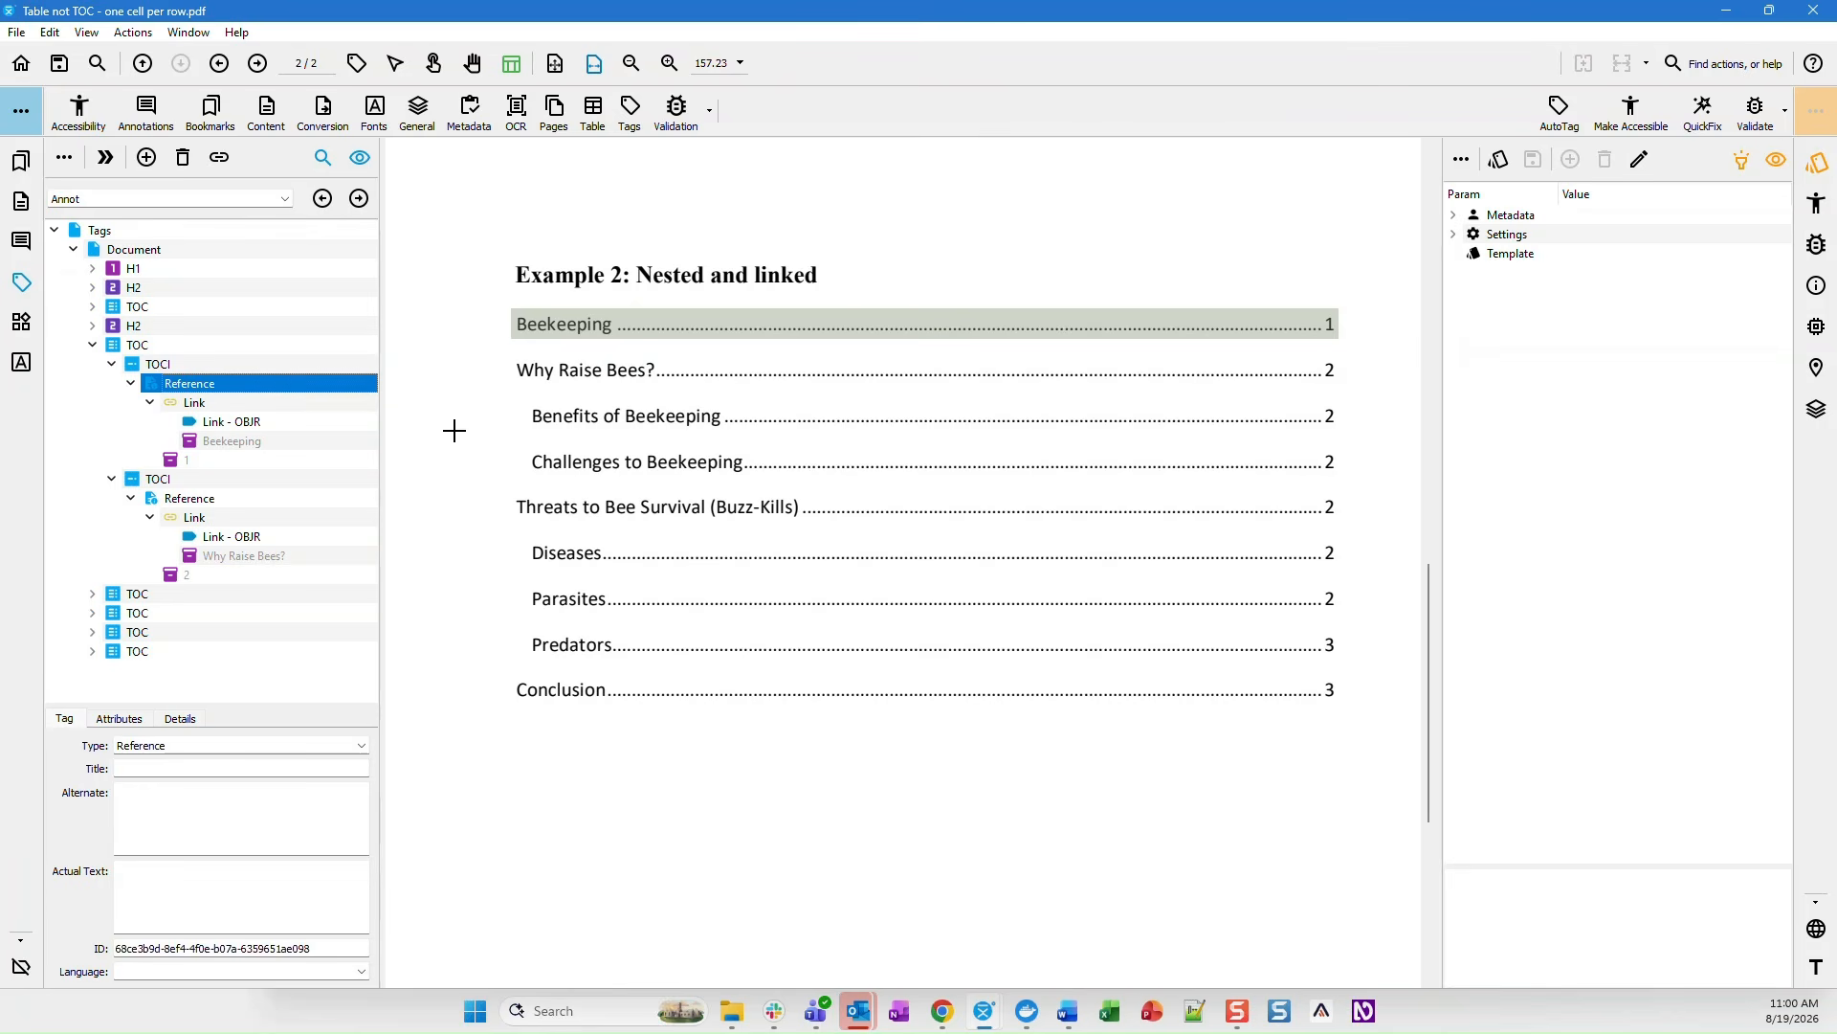
- Examine the Link tag and page number content nested in the Beekeeping entry's Reference tag
key("Down")
key("Left")
key("Down")
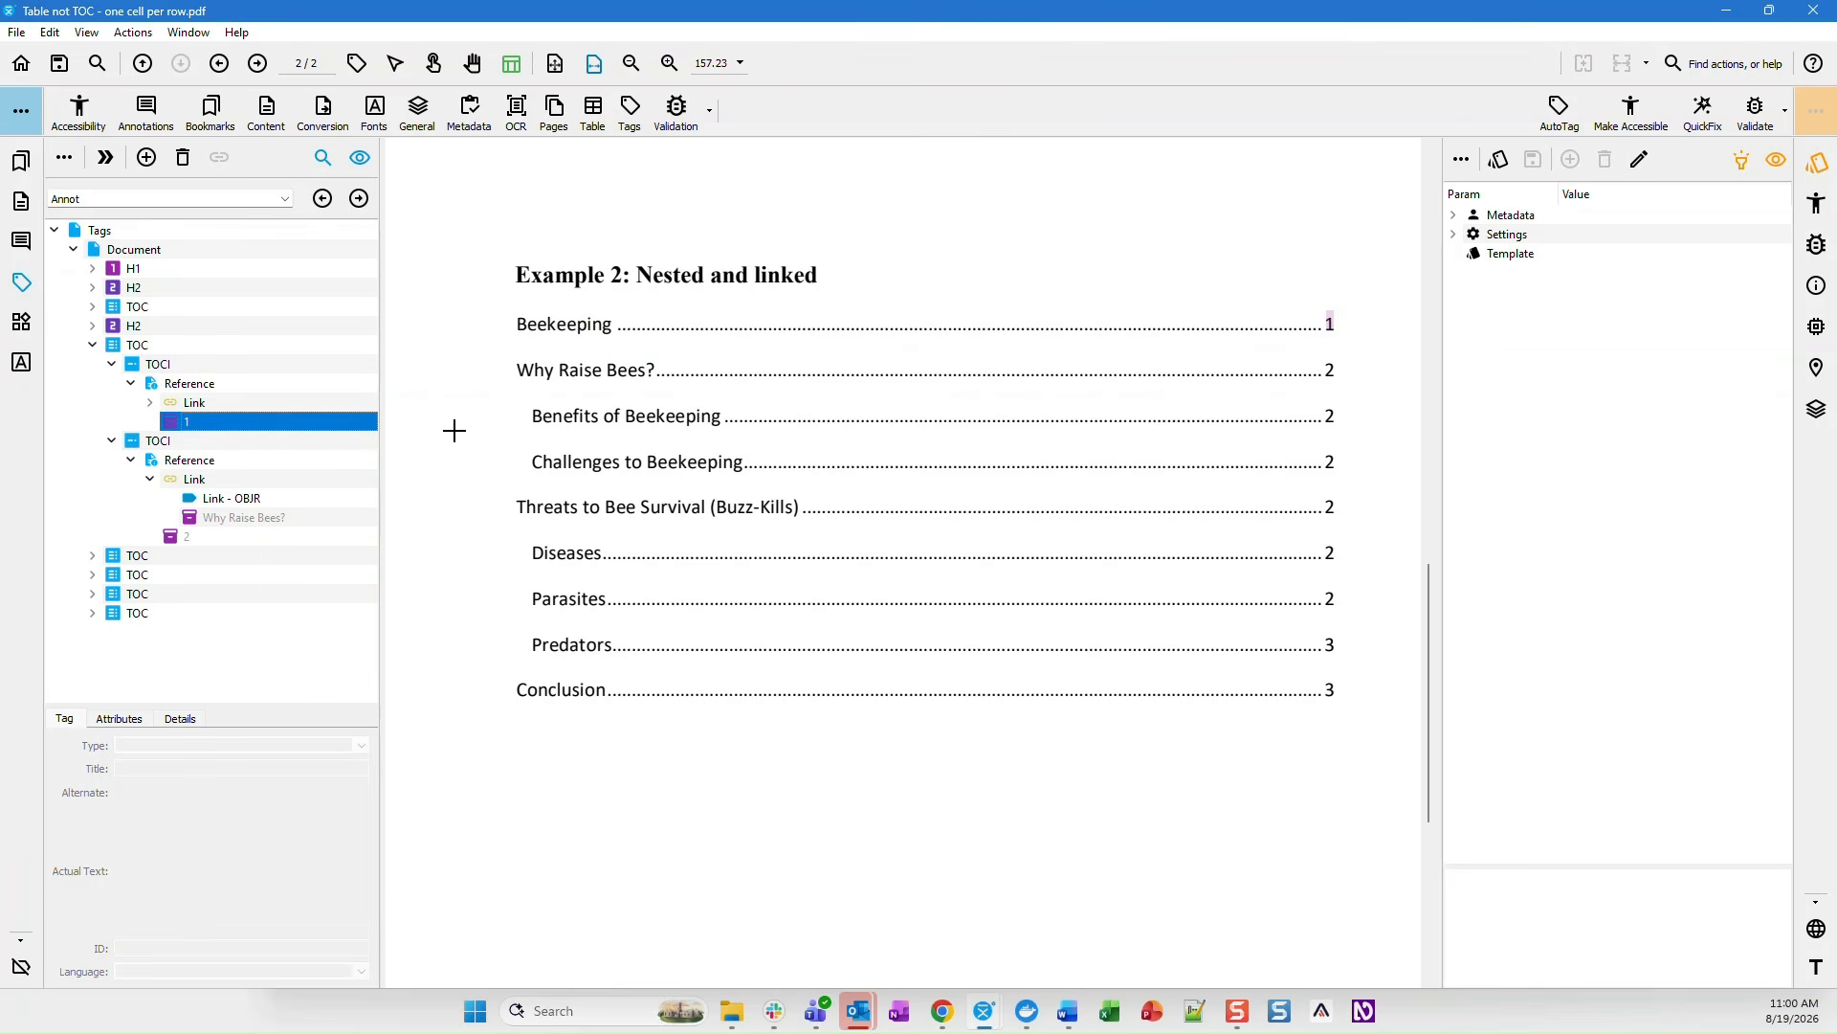
key("Up")
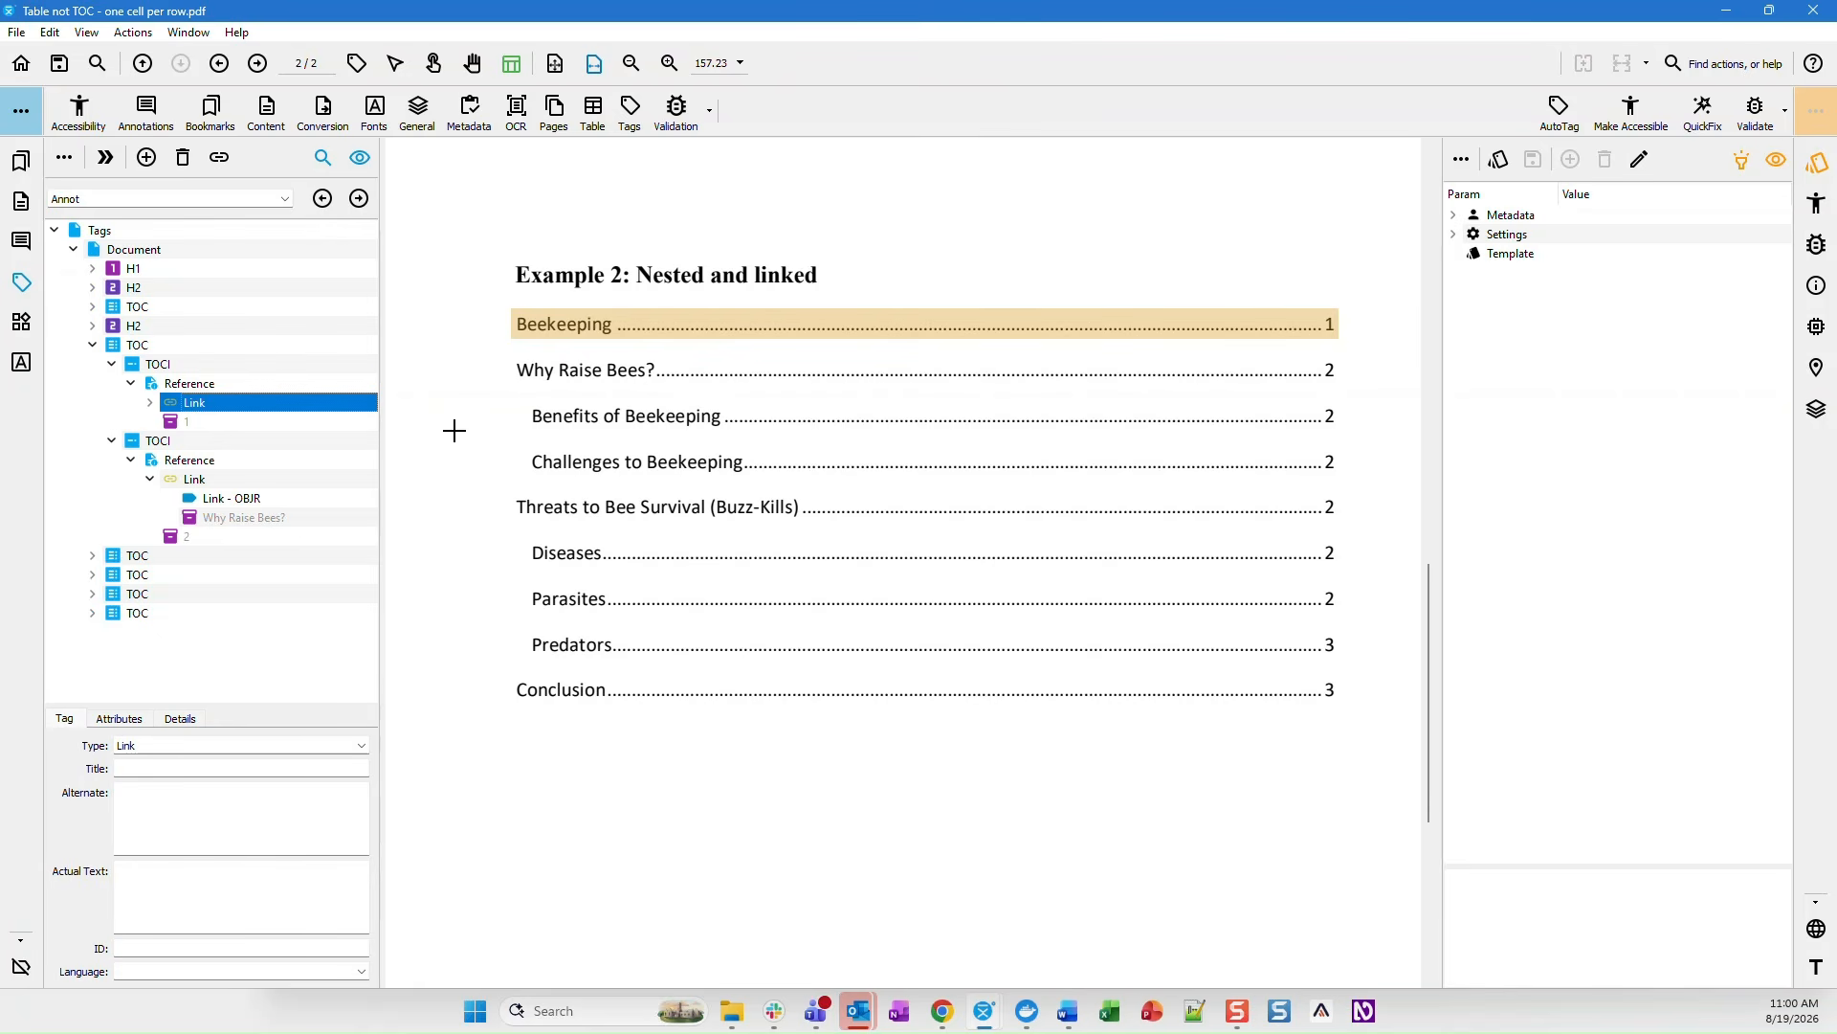
key("Up")
key("Left")
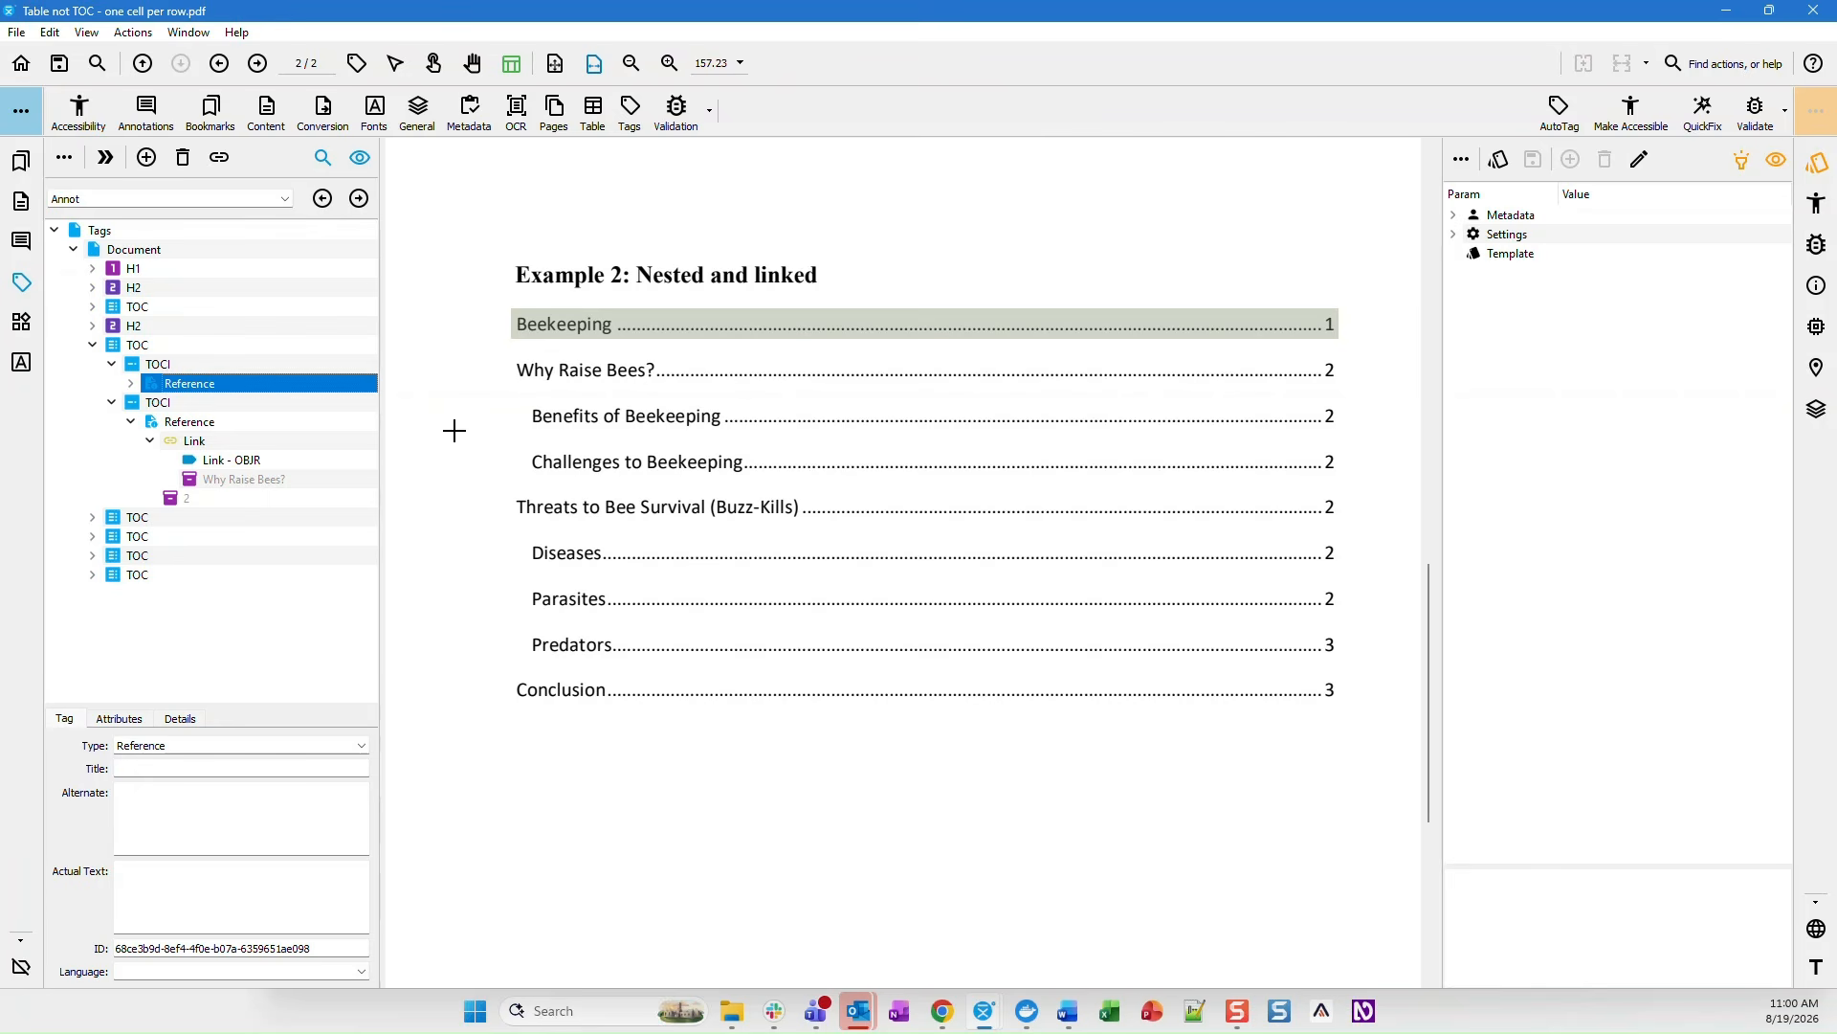
key("Right")
key("Down")
key("Down")
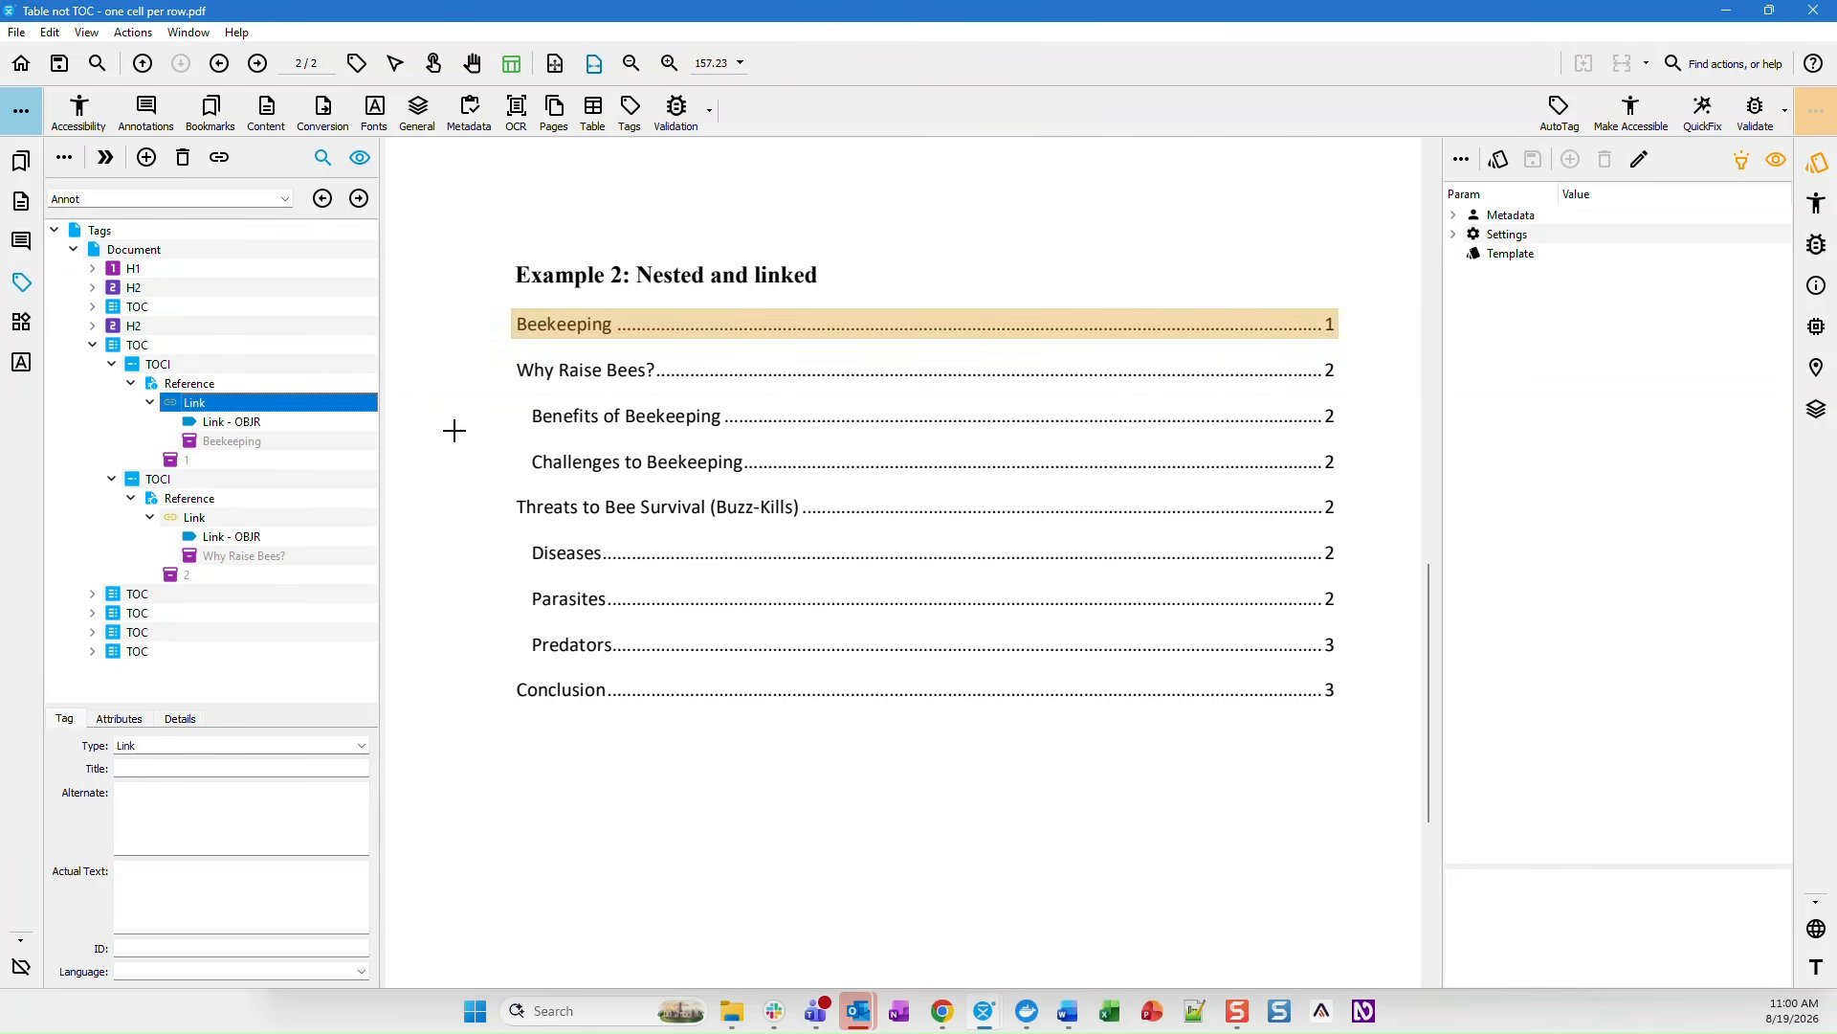
- Find the annotation for the Beekeeping Link - OBJR and check the Contents attribute of the first three page 2 link annotations
right_click(283, 424)
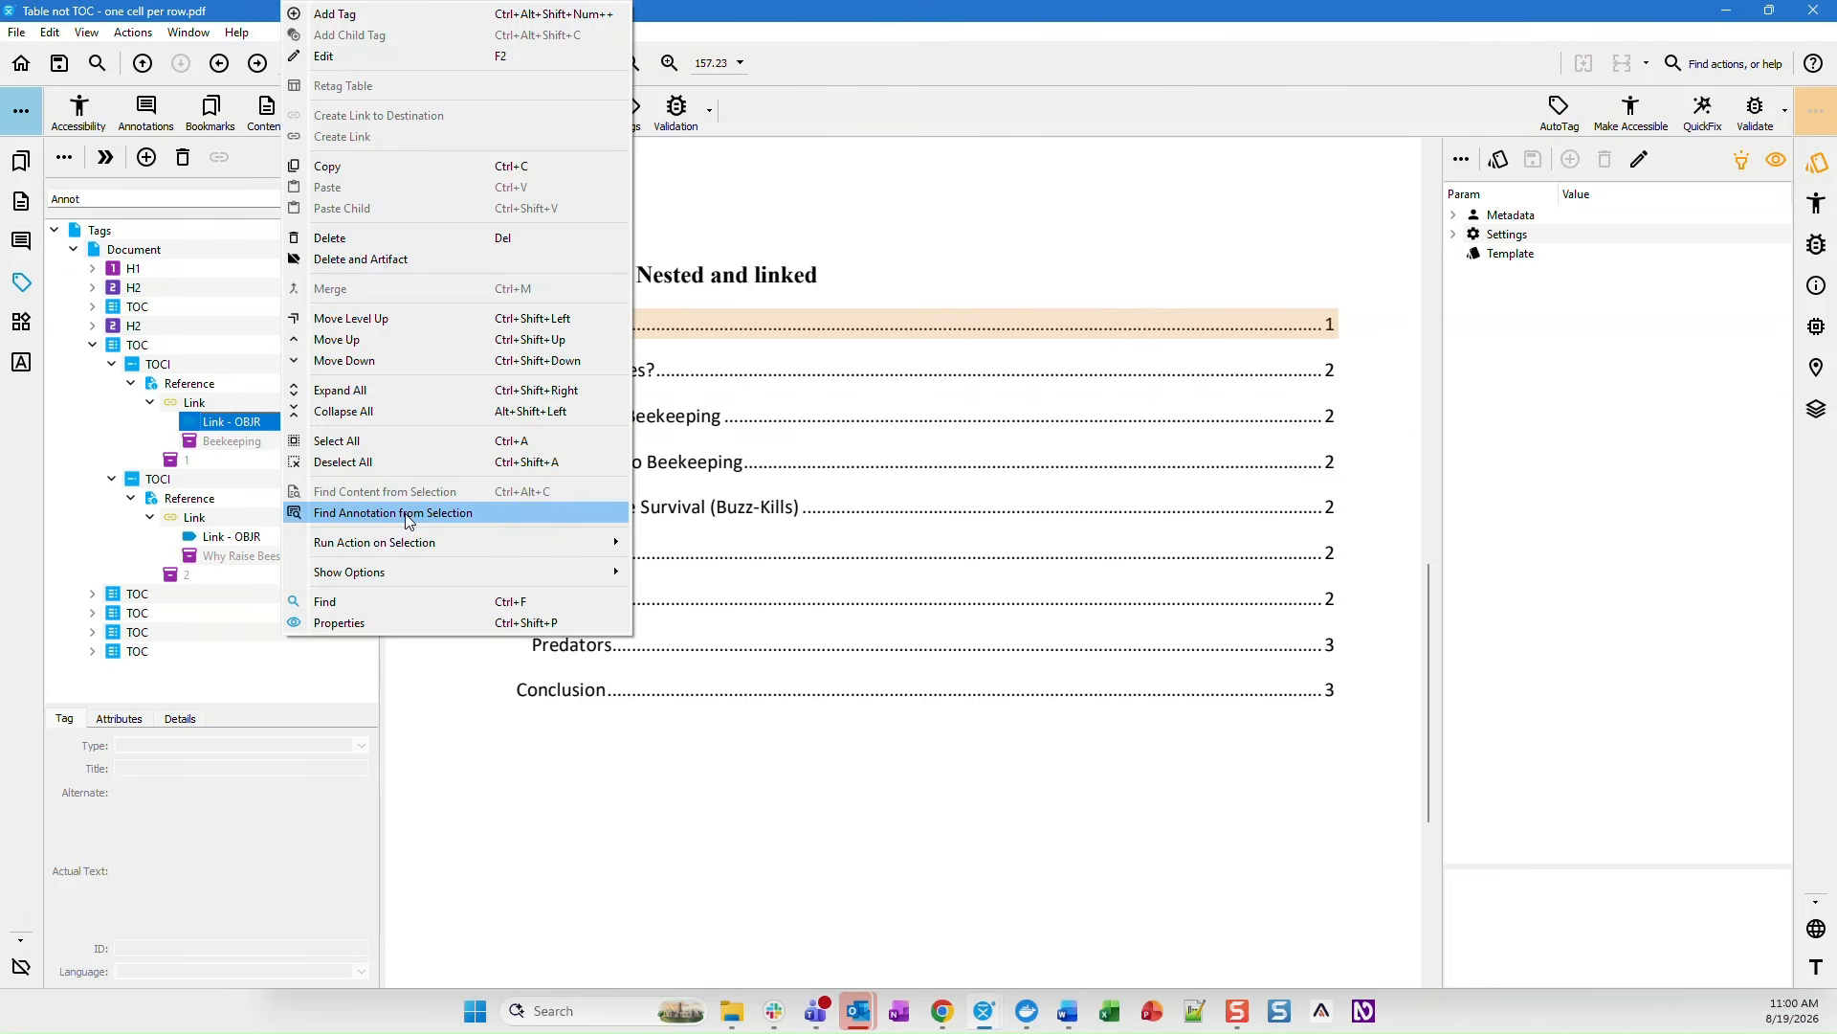
left_click(367, 512)
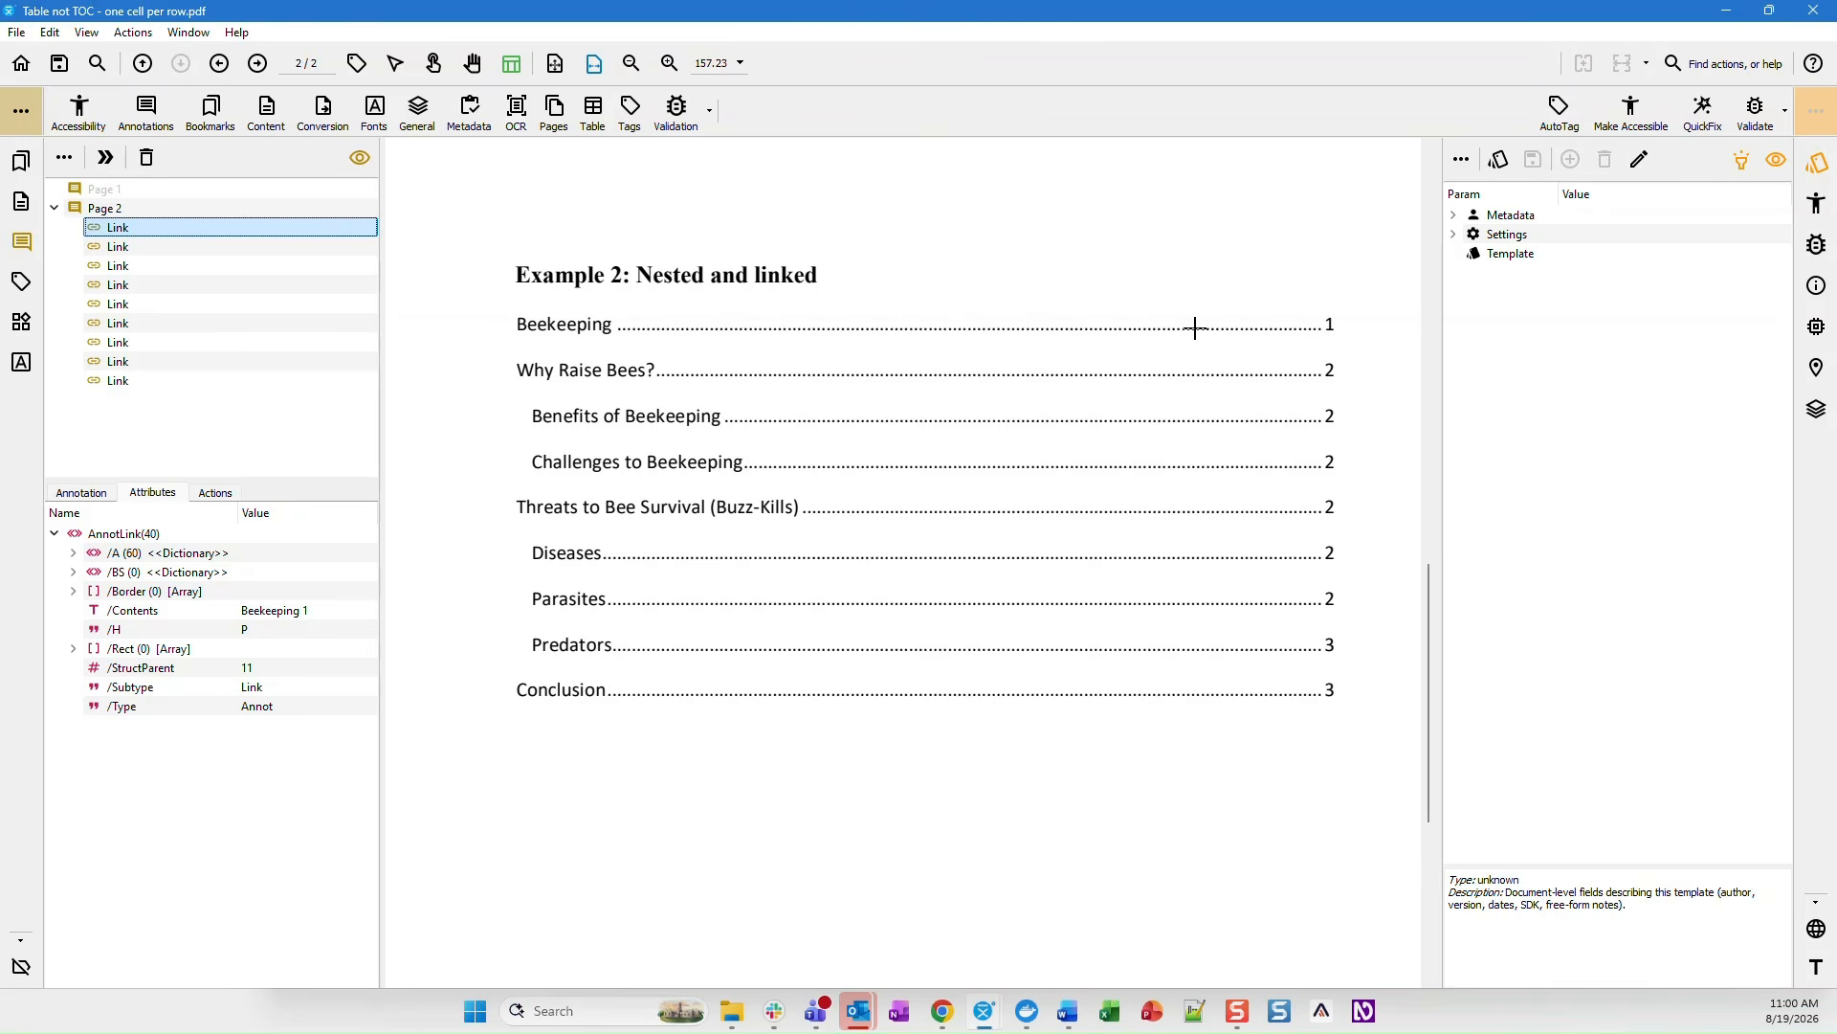
left_click(164, 248)
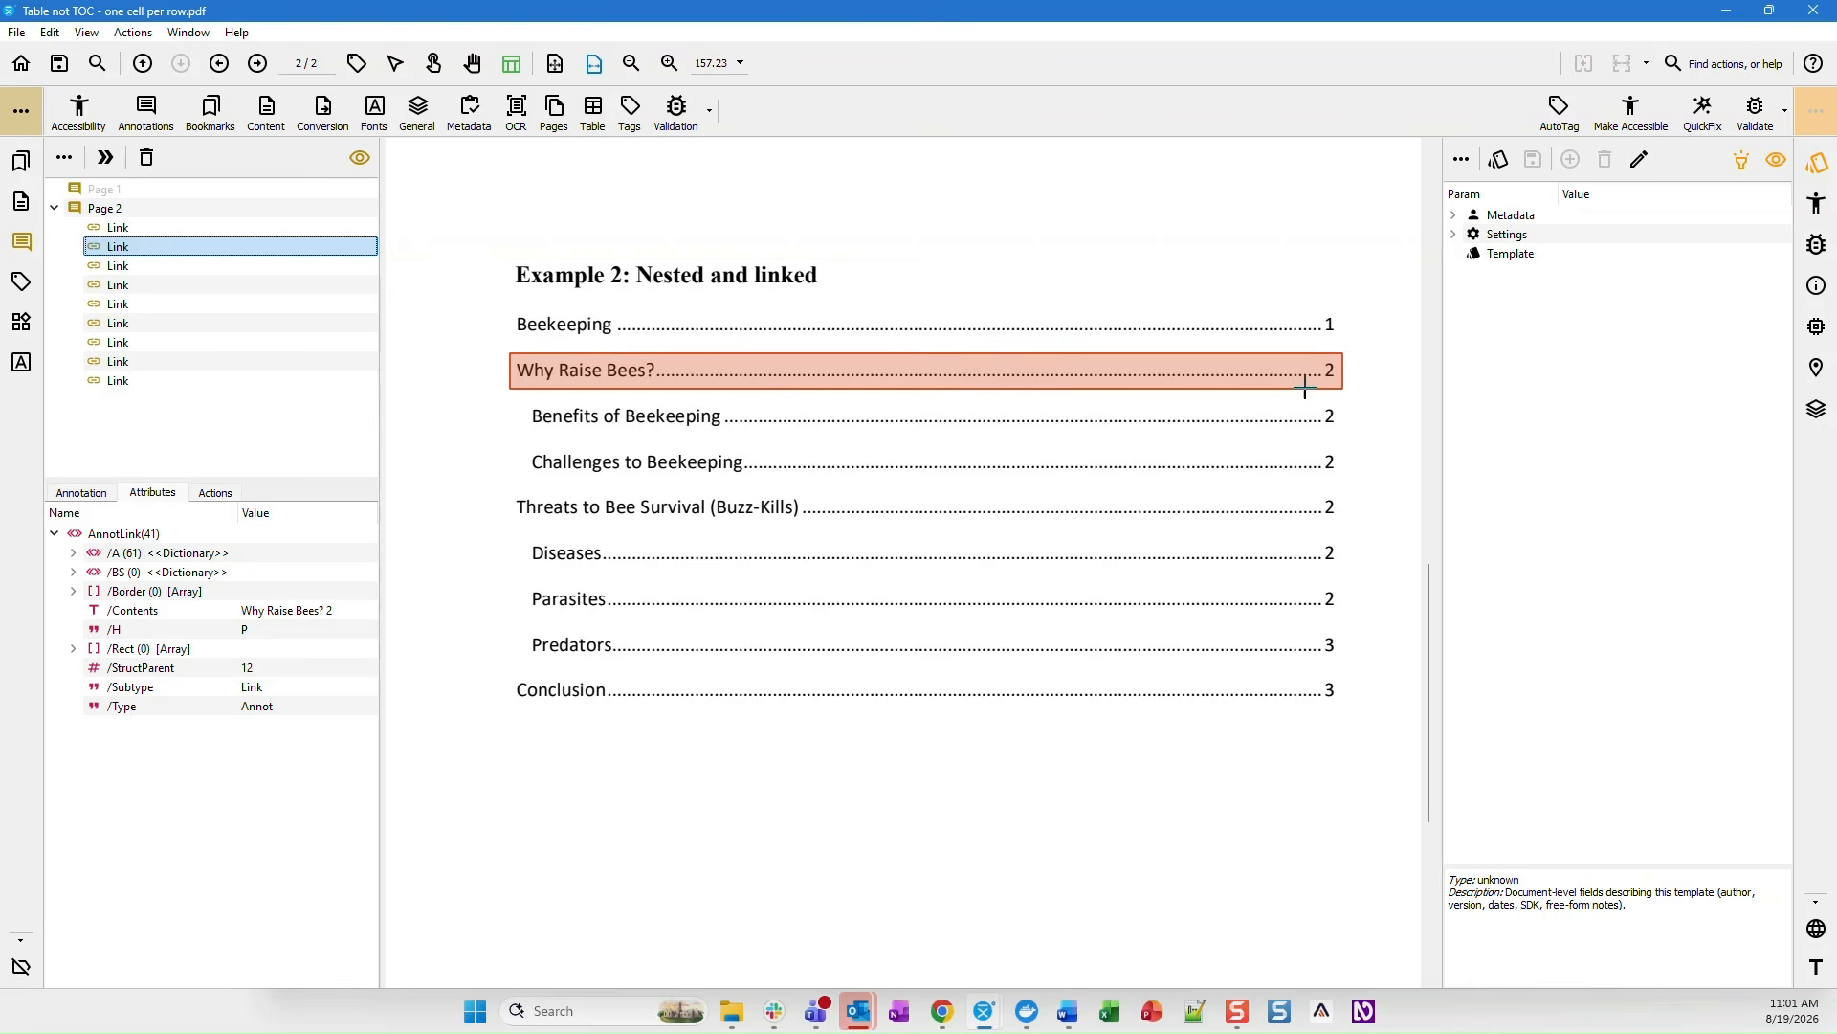
left_click(153, 266)
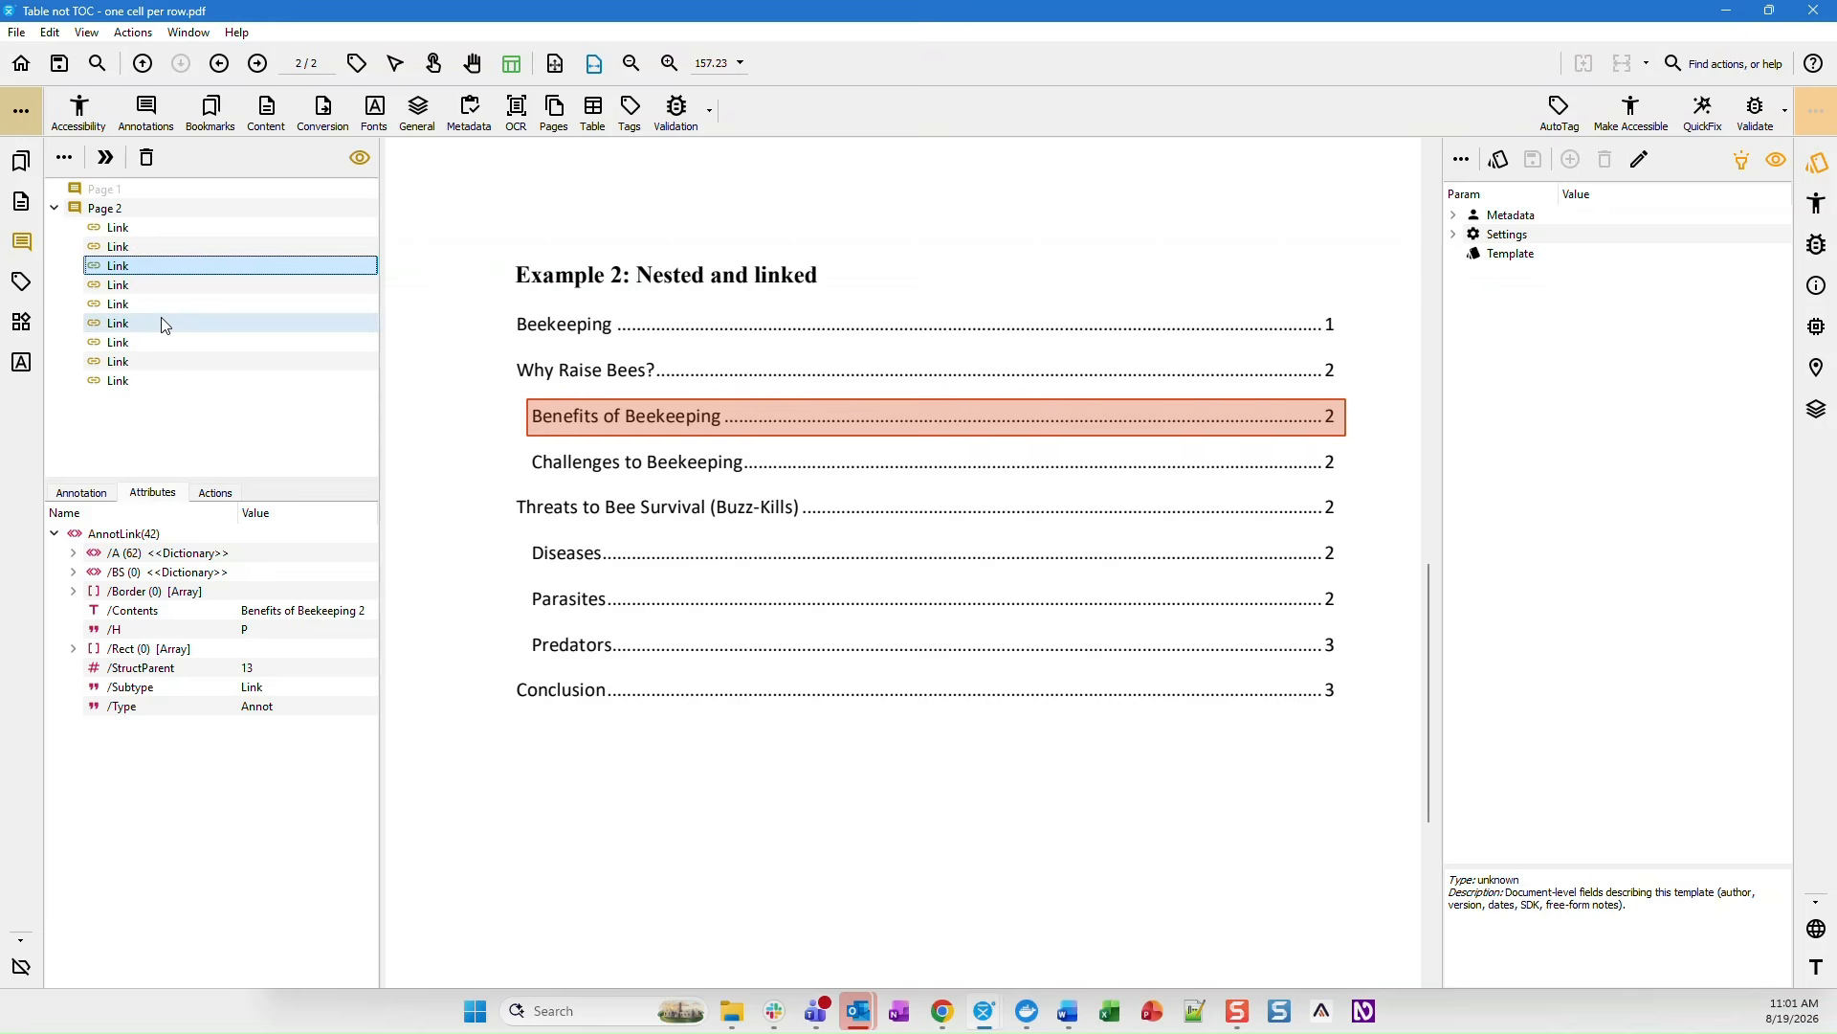
- Return to the tag tree and collapse the Beekeeping entry's Link, Reference and TOCI tags
left_click(23, 285)
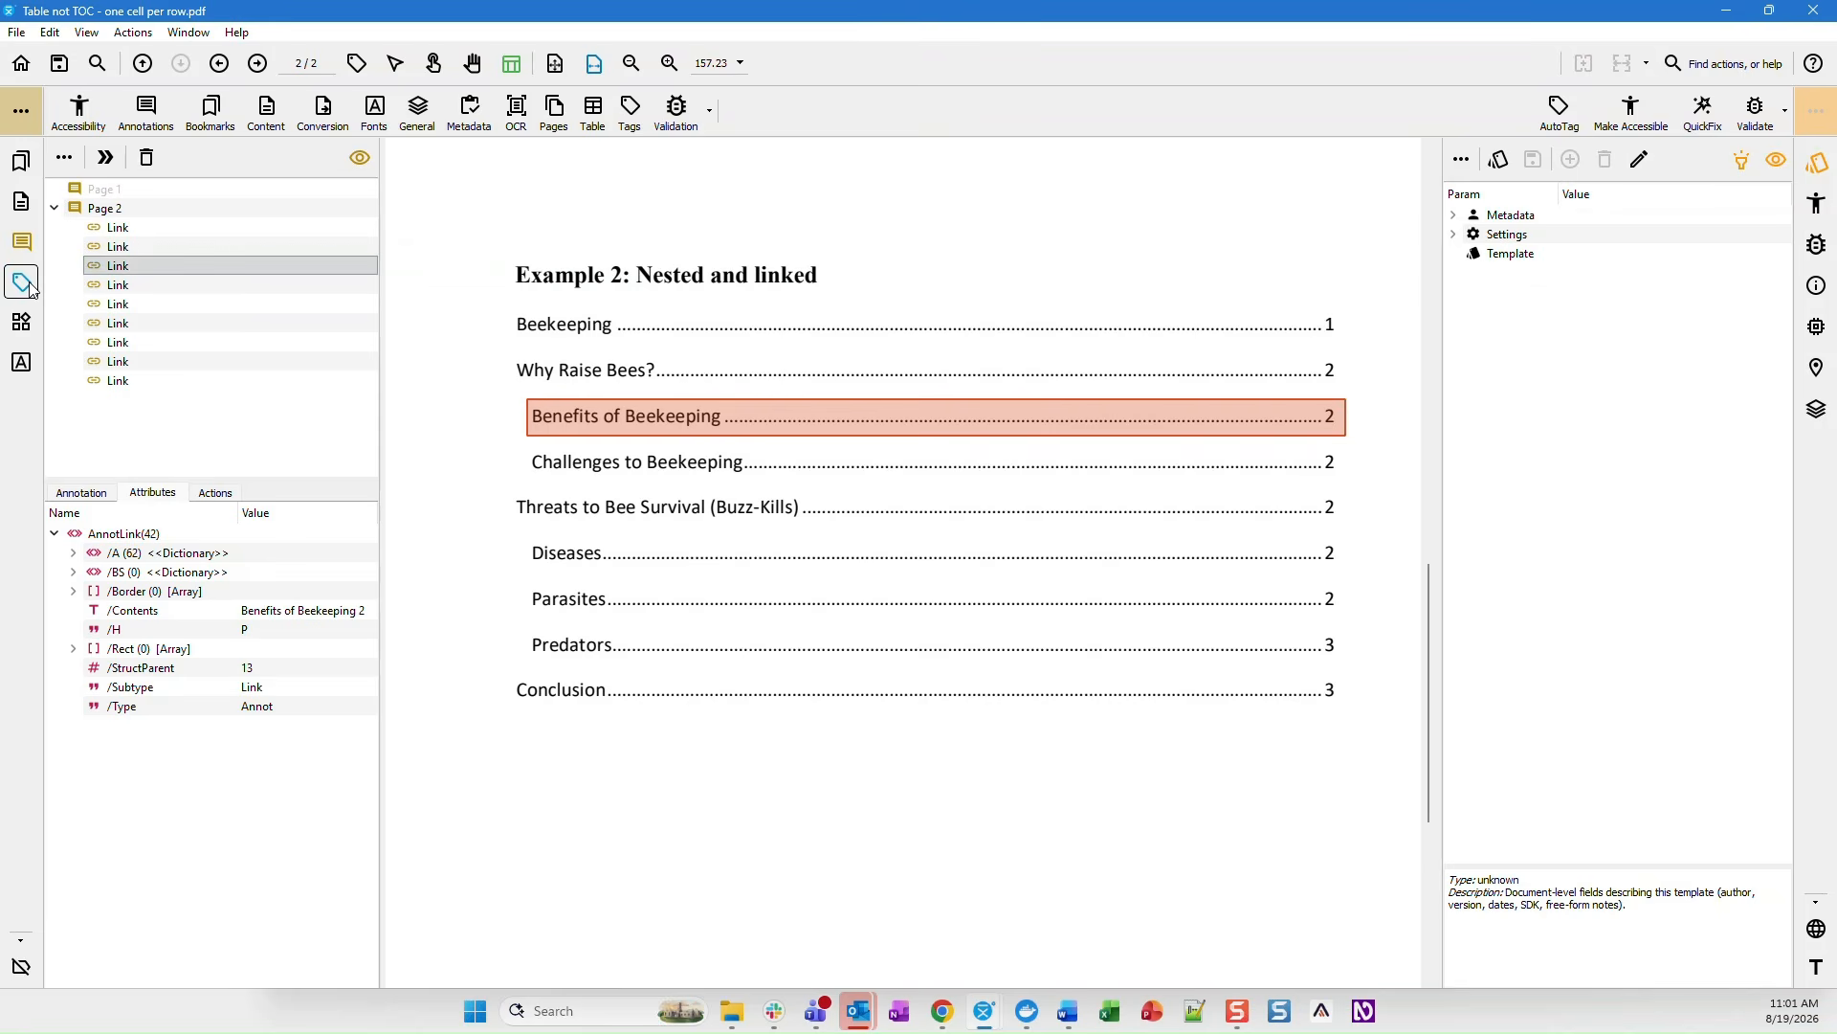
left_click(240, 384)
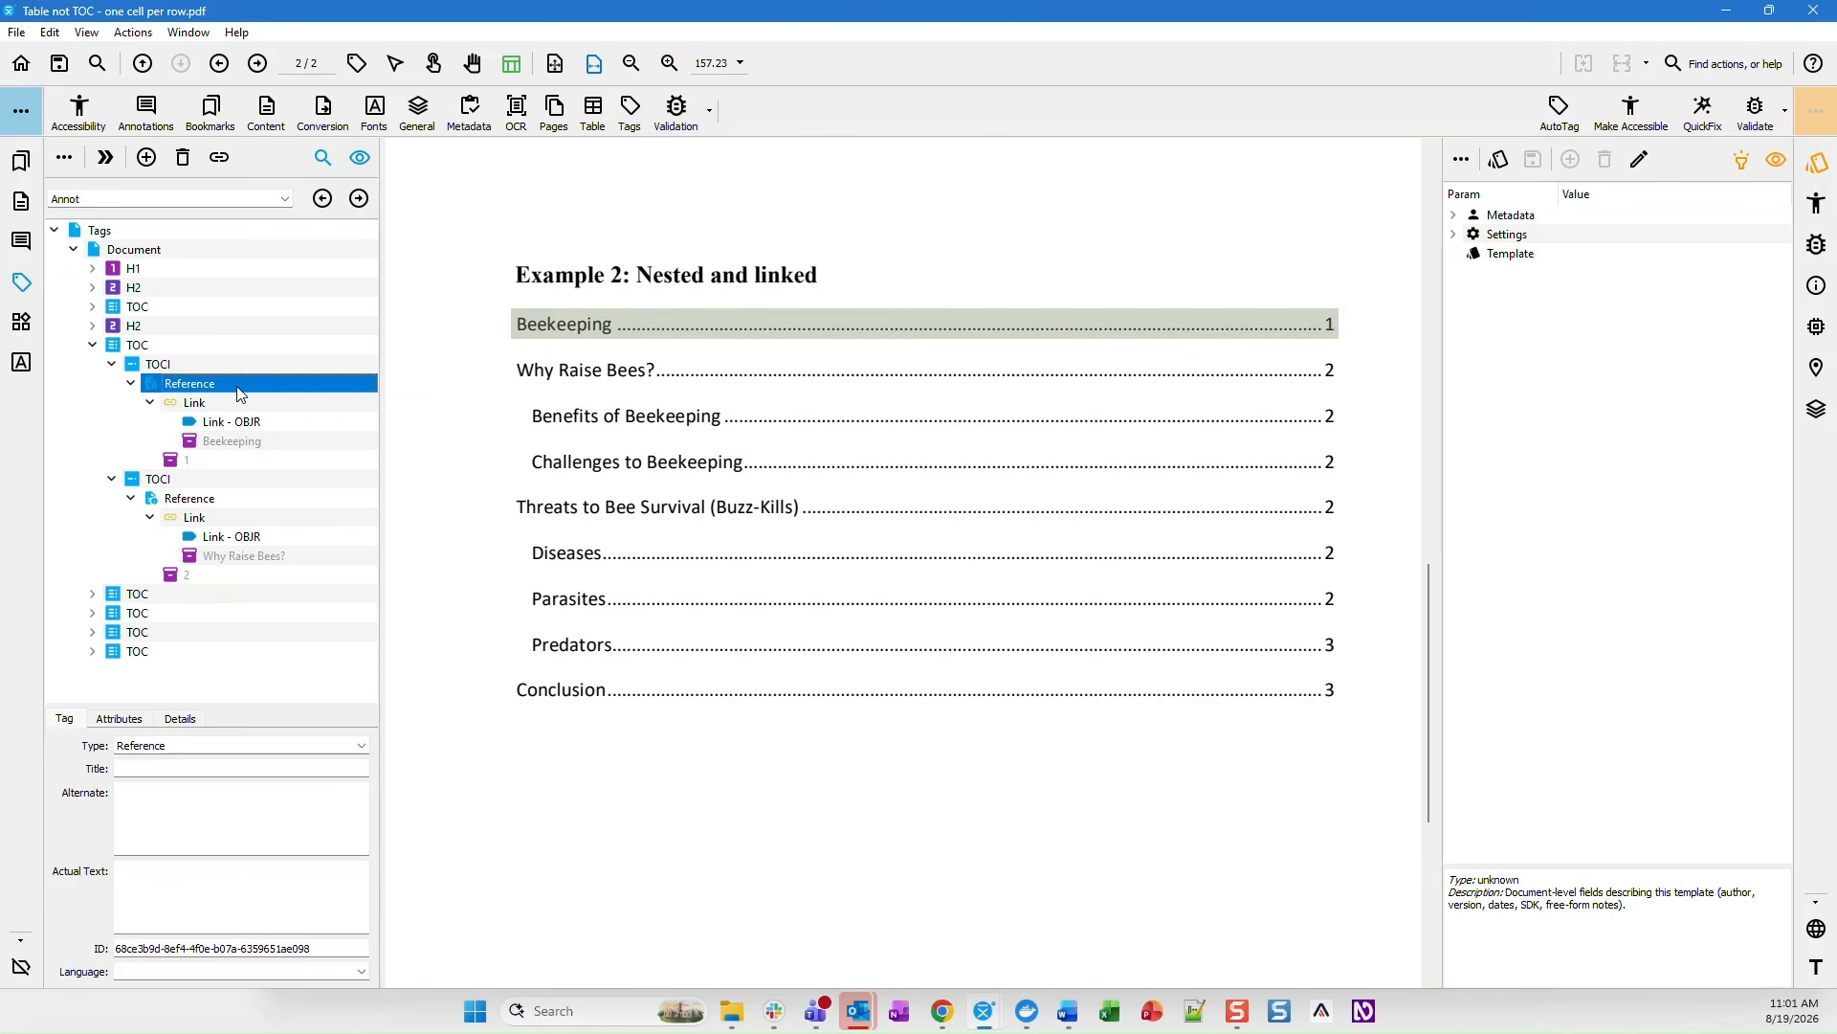
key("Down")
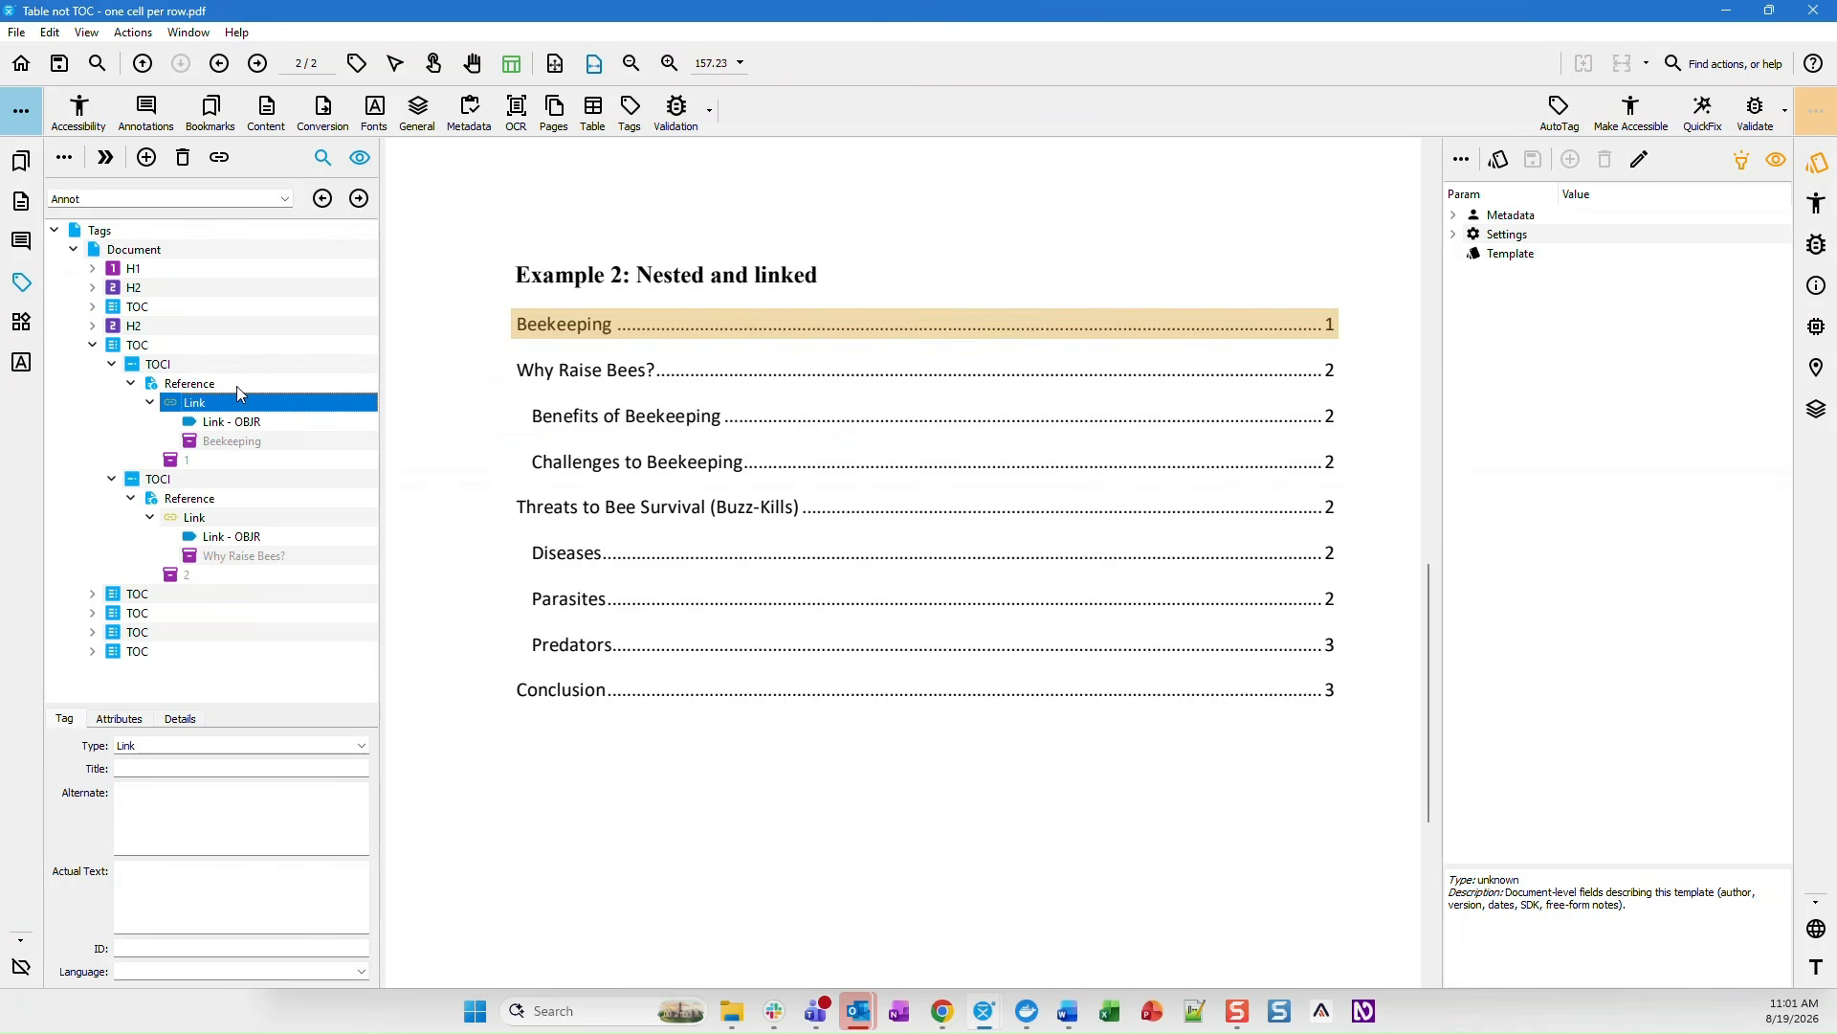
key("Left")
key("Left")
key("Left")
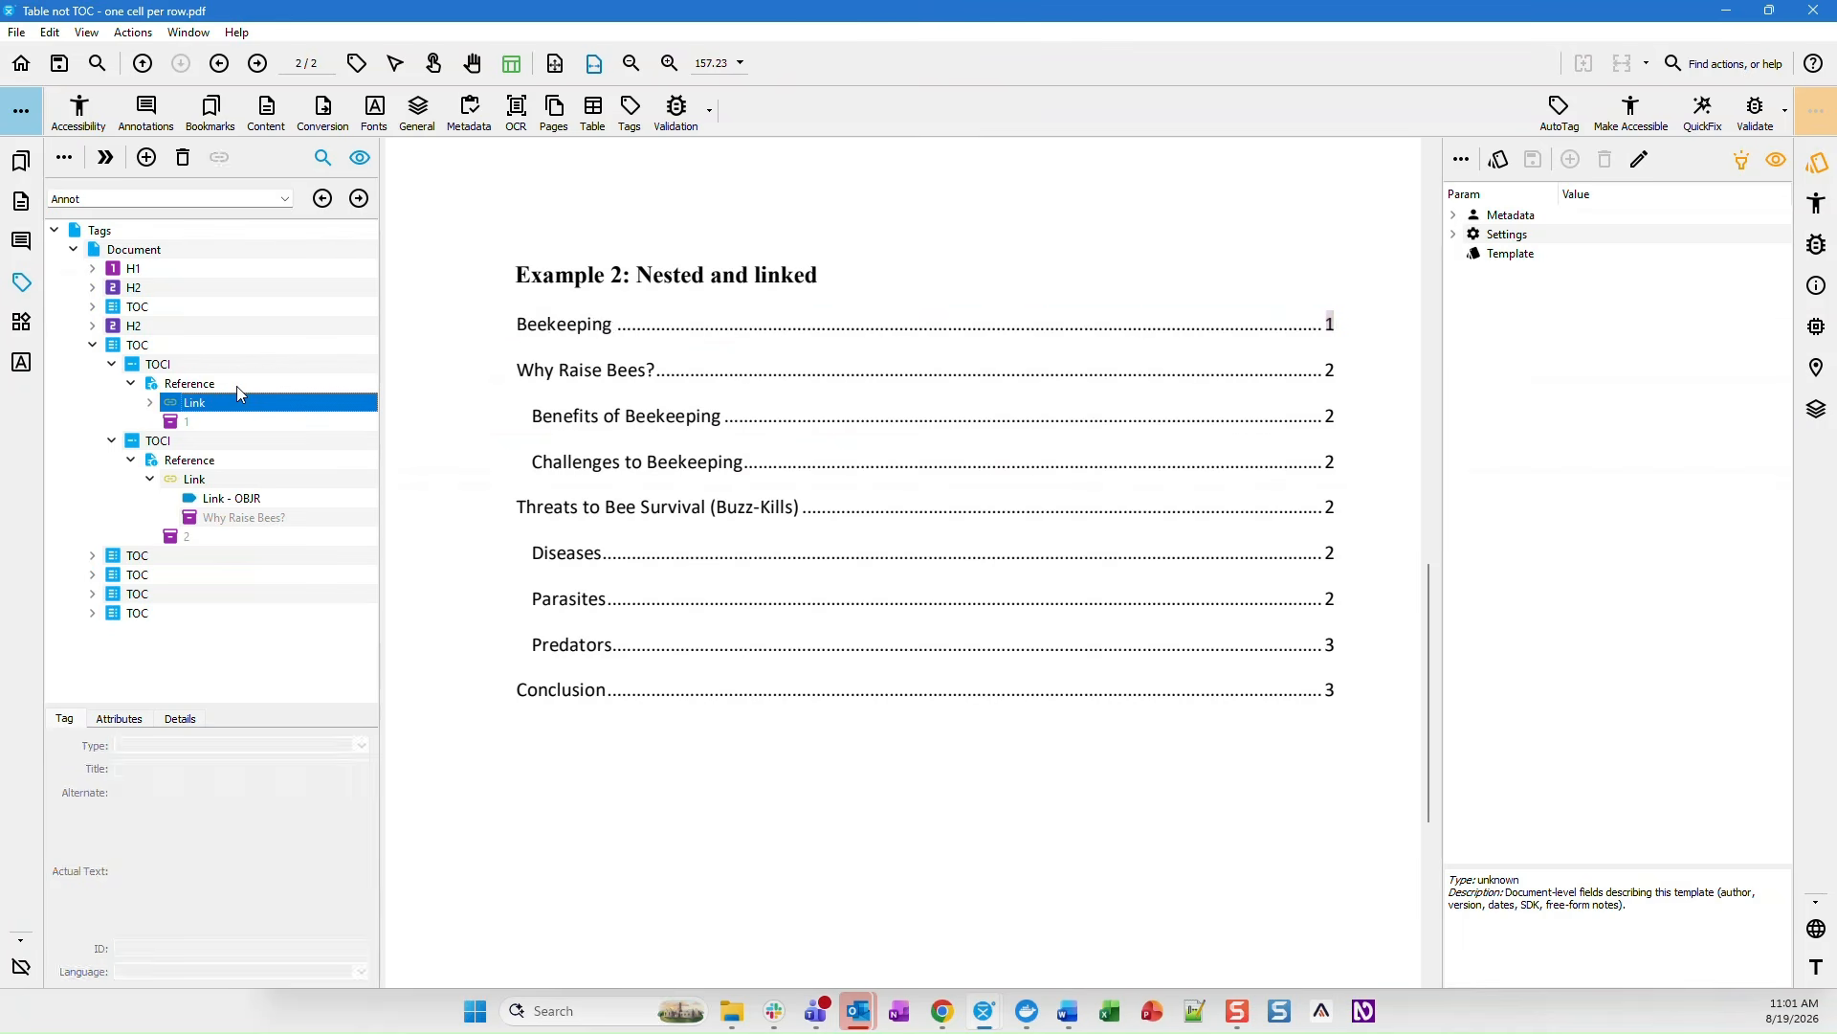
key("Left")
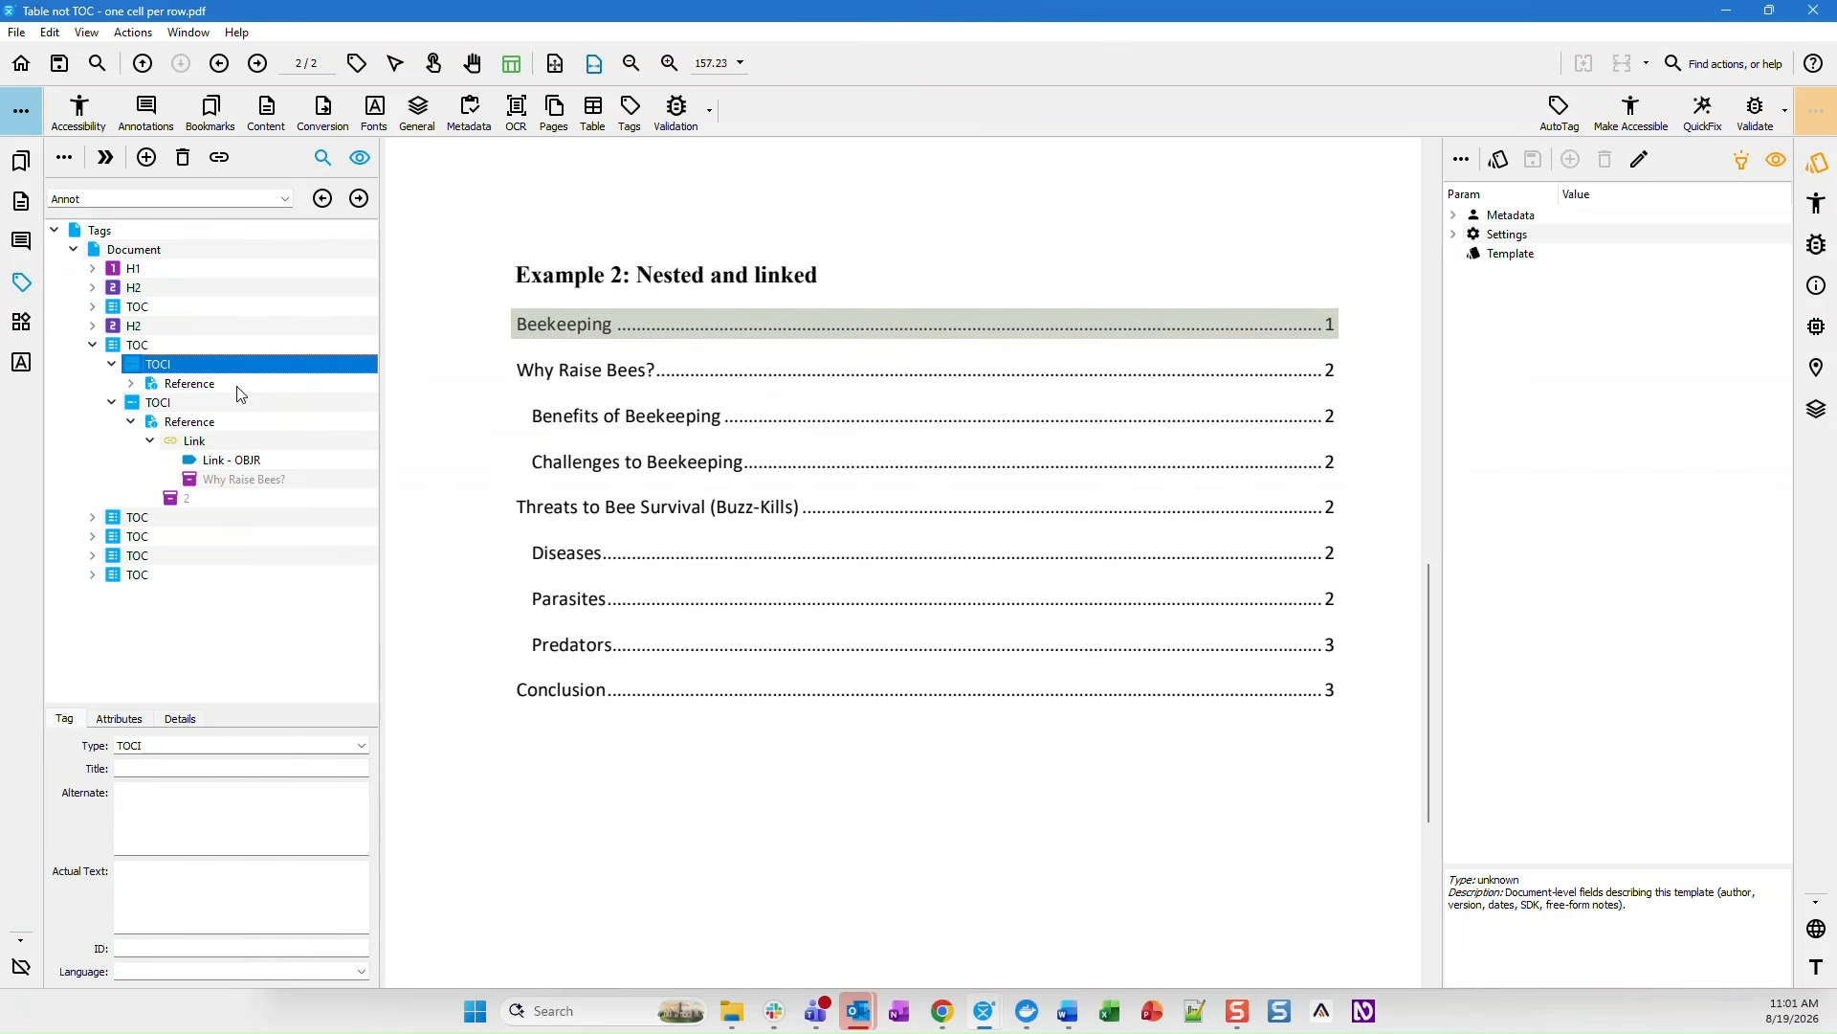
key("Left")
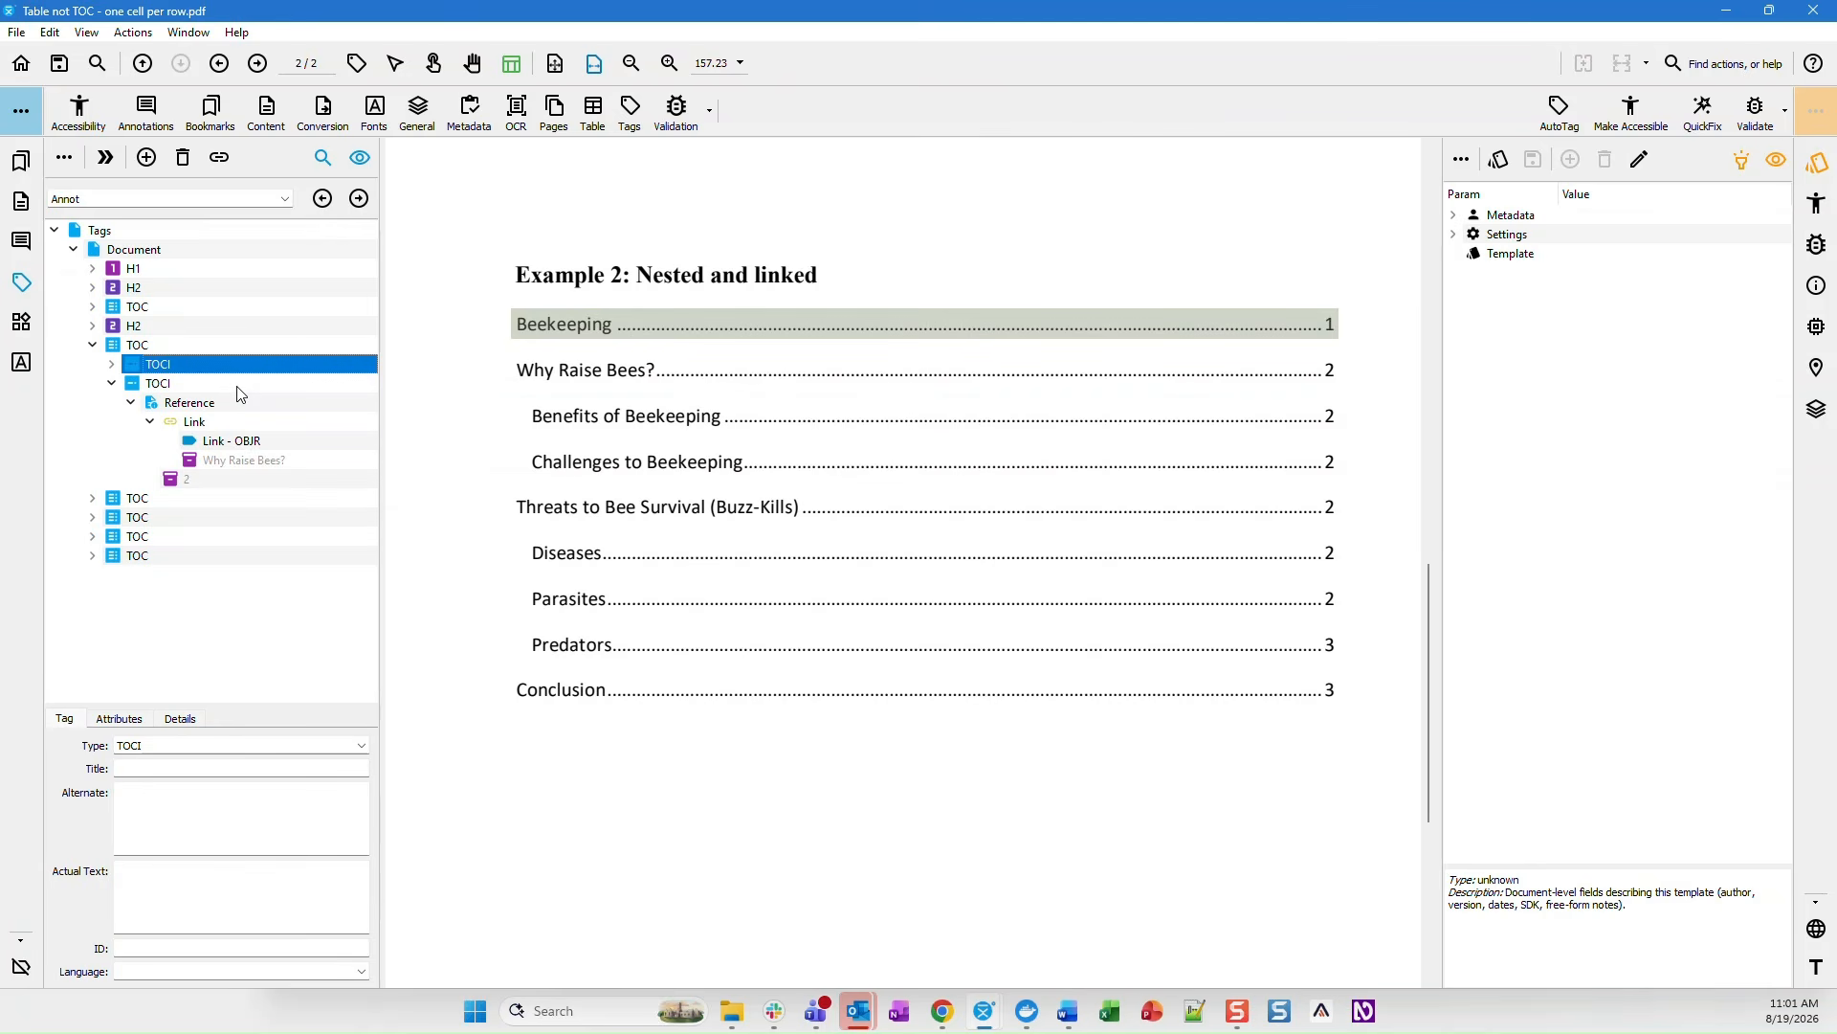
- Examine the Reference and Link tags of the Why Raise Bees? entry and collapse its TOCI tag
key("Down")
key("Down")
key("Down")
key("Left")
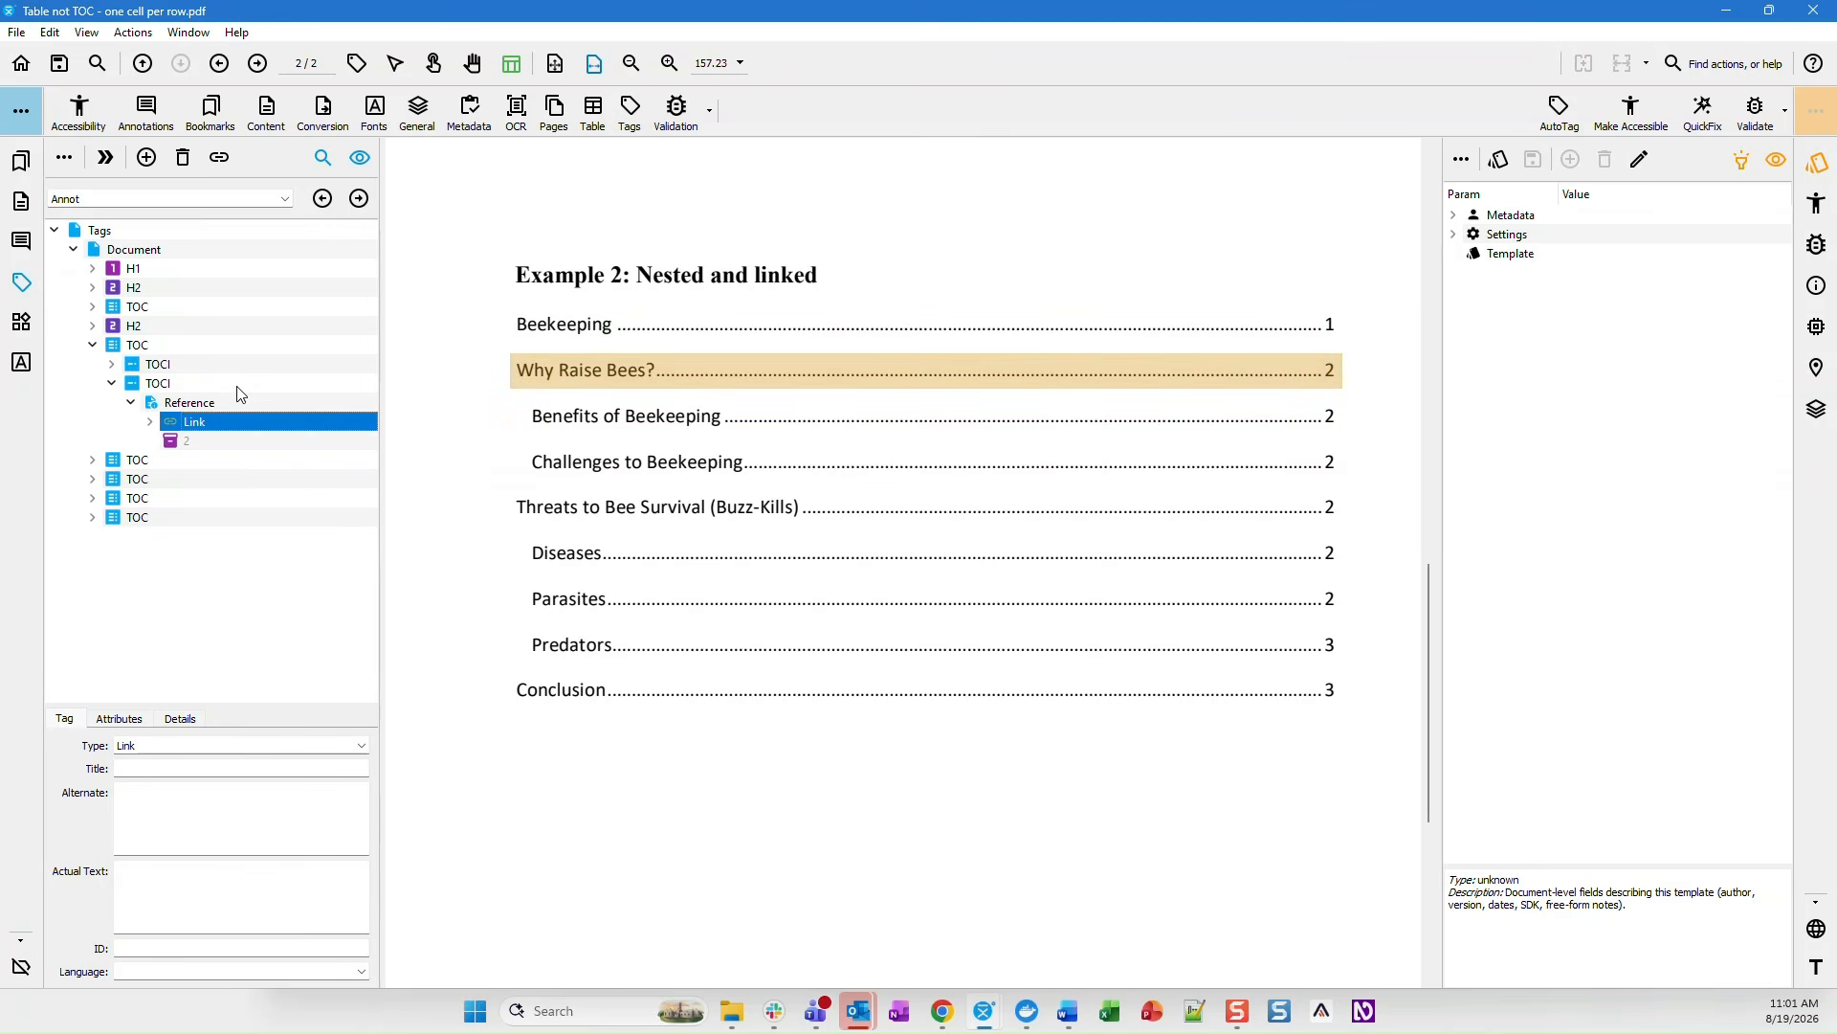
key("Left")
key("Left")
key("Left")
key("Left")
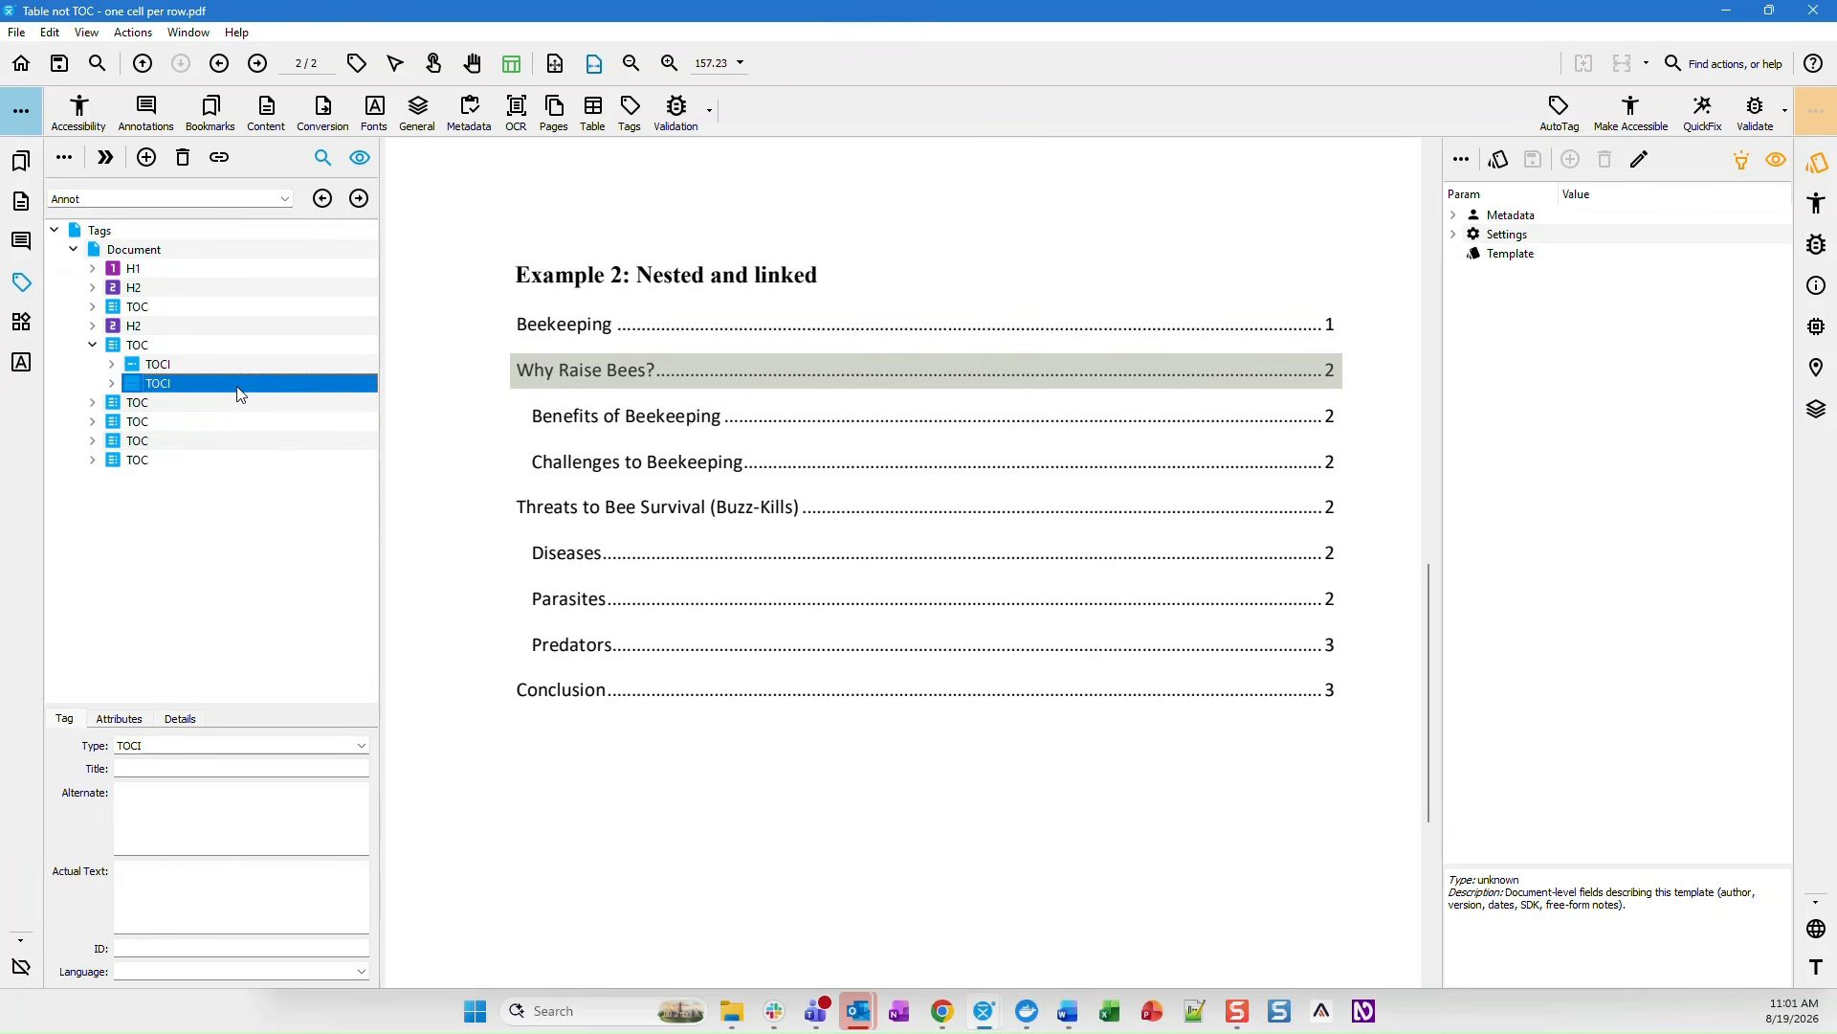
- Expand the second Example 2 TOC tag and examine the Benefits of Beekeeping entry down to its Link tag
key("Down")
key("Right")
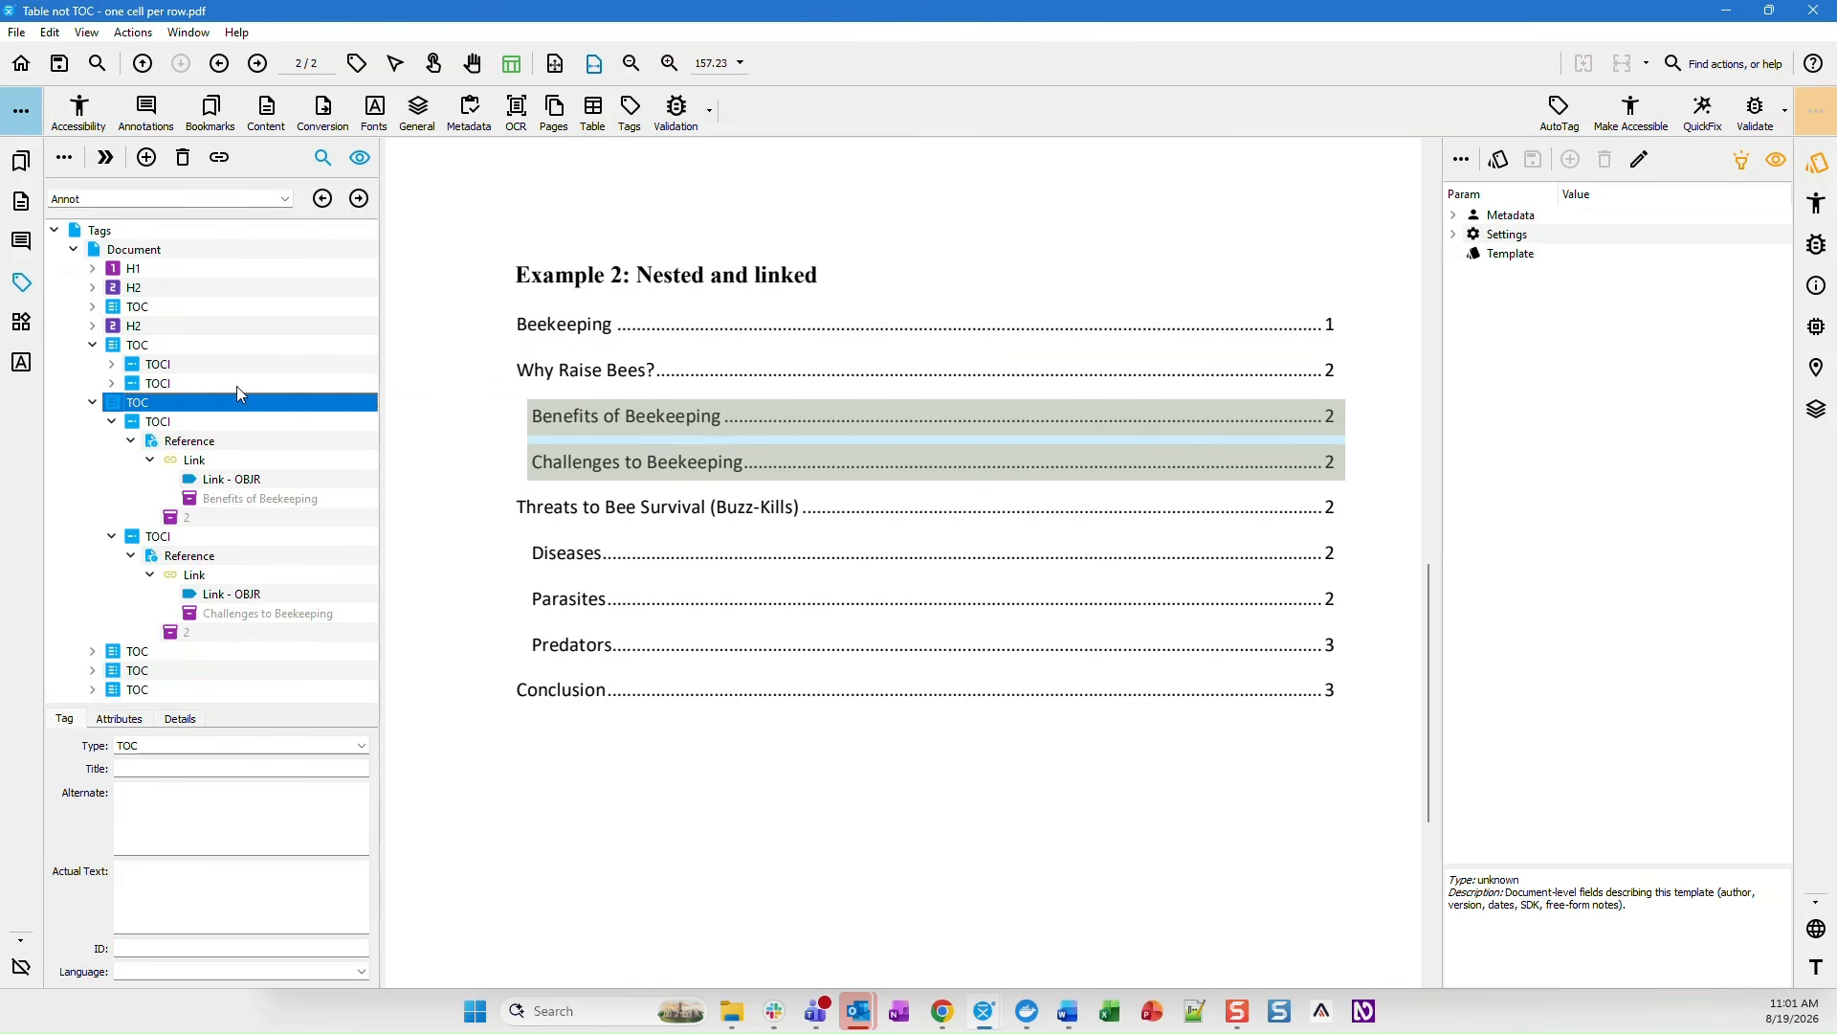
key("Down")
key("Down")
key("Down")
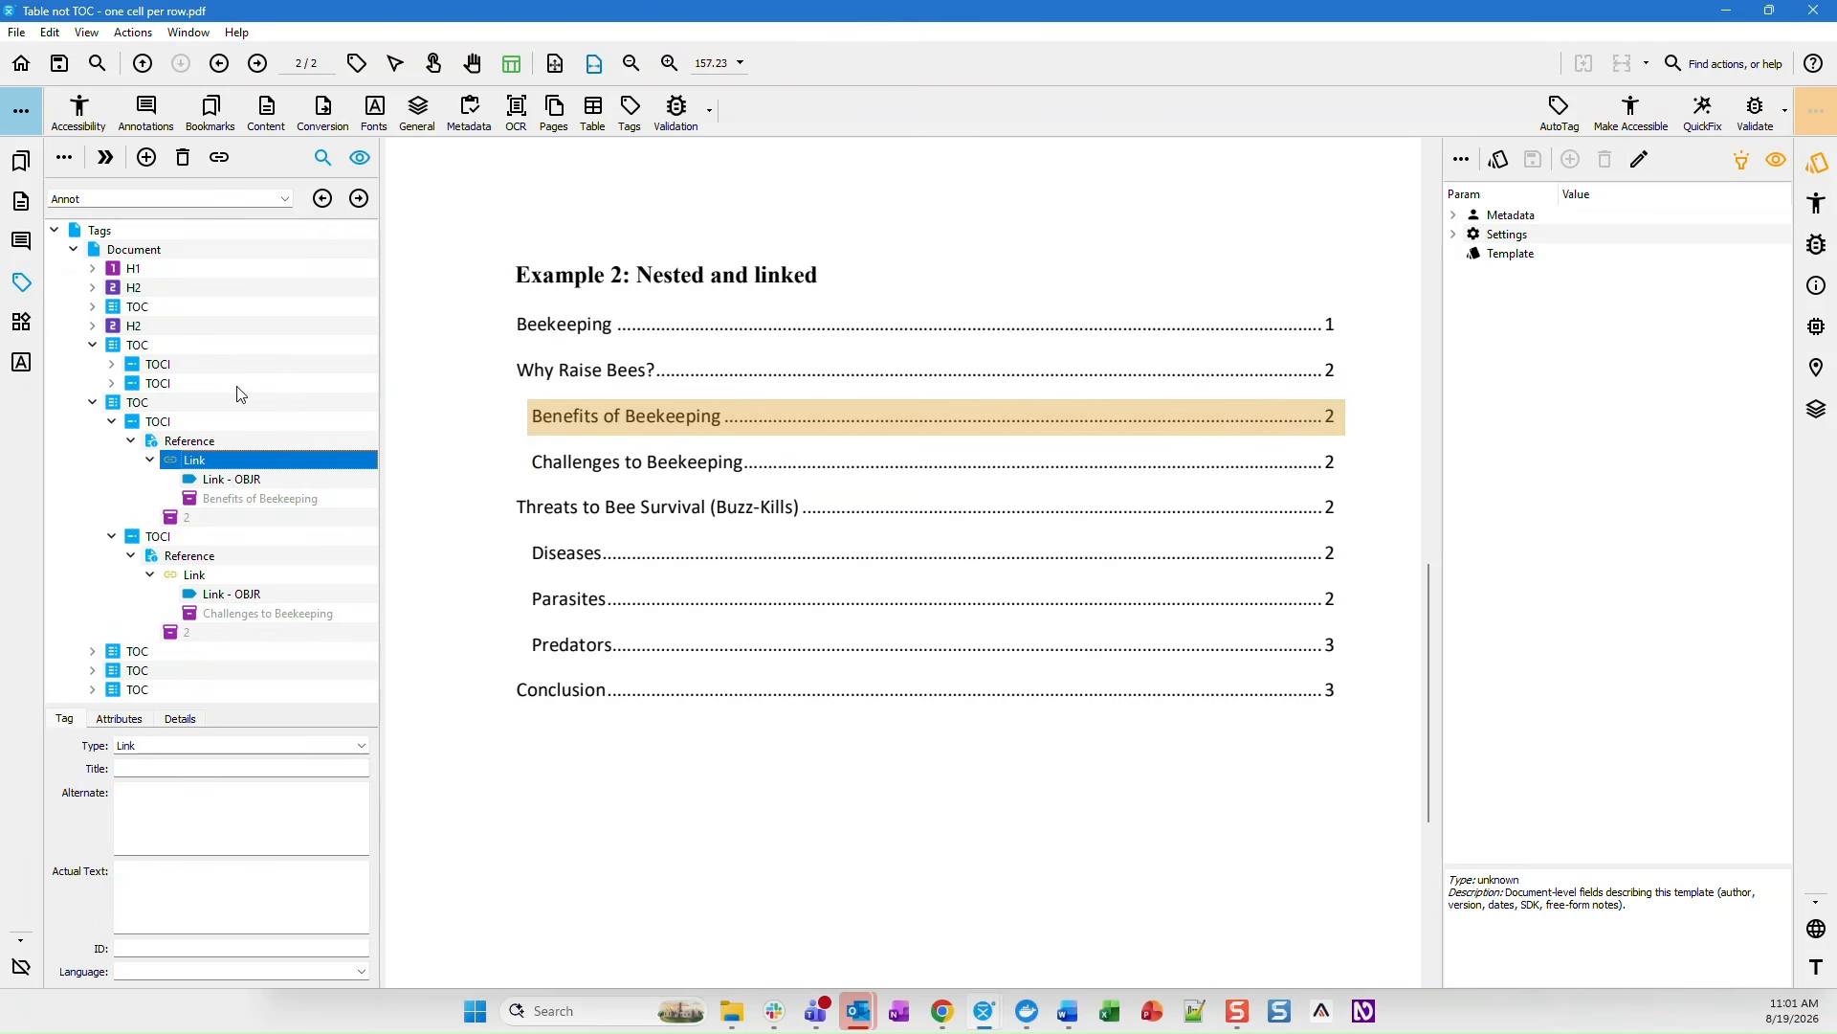
key("Left")
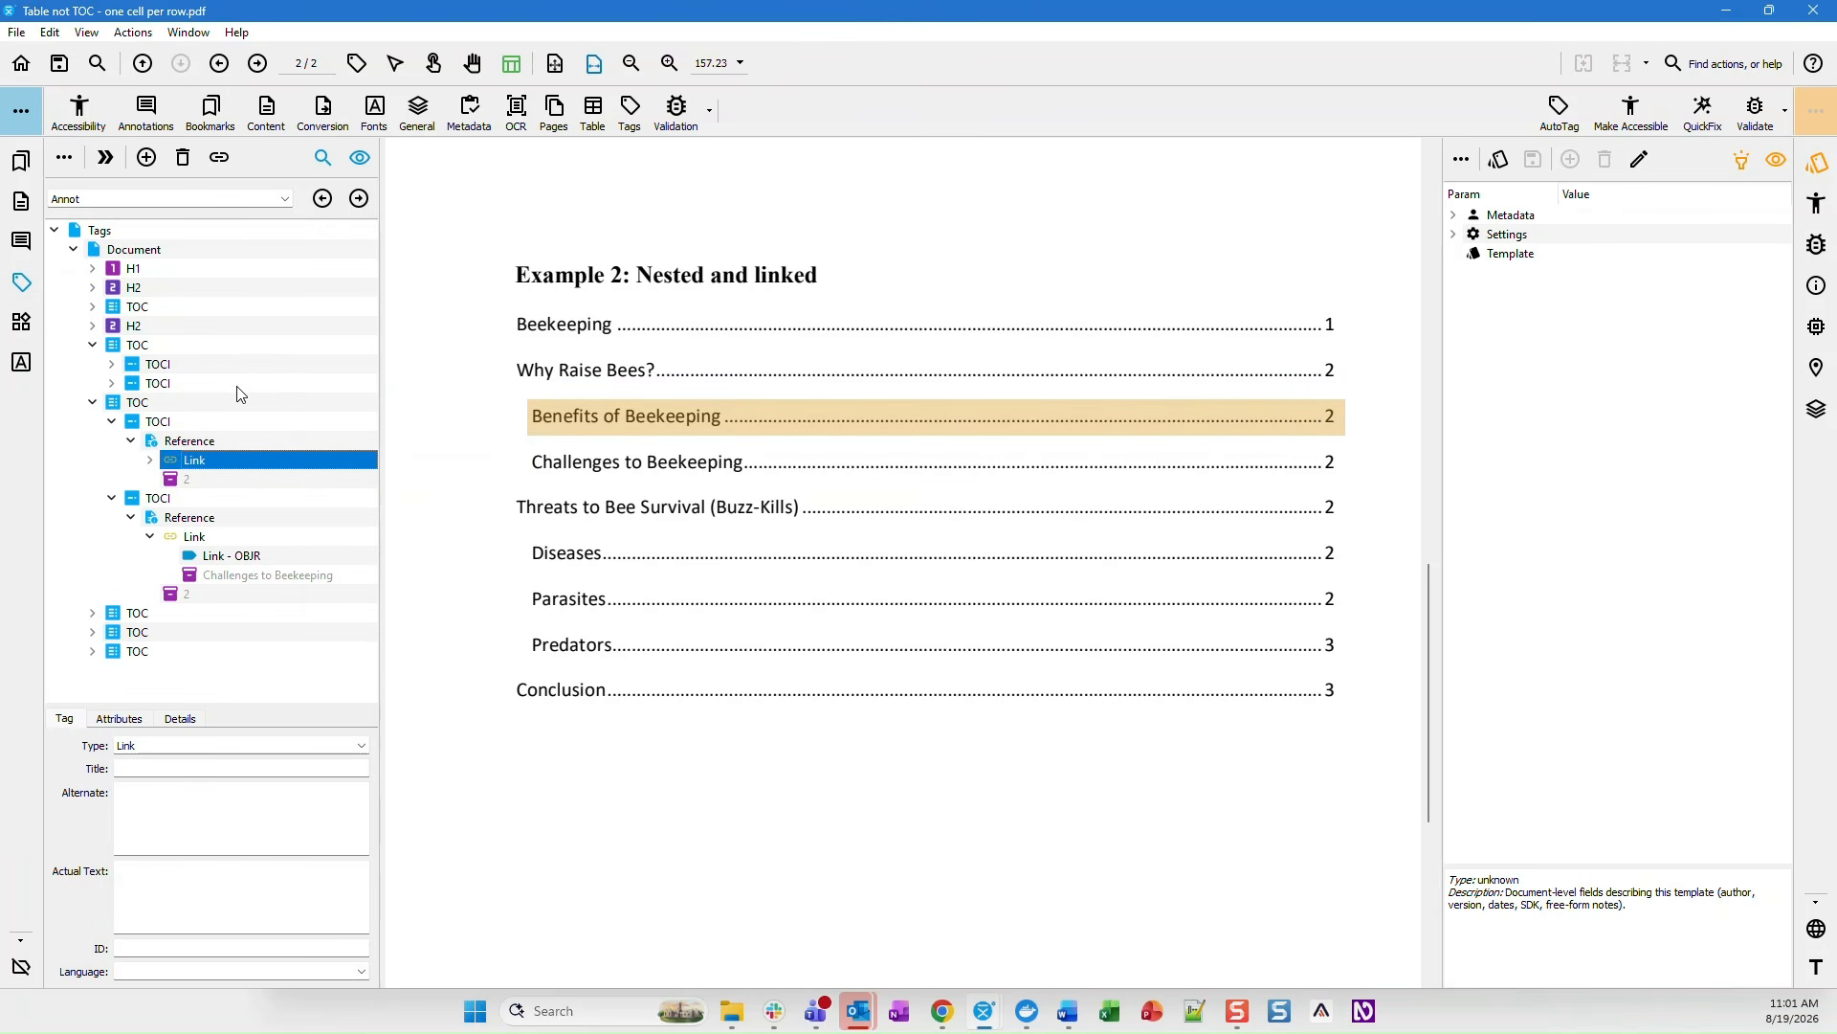
- Review the nesting of the Benefits of Beekeeping entry's Reference tag again and collapse its TOCI tag
key("Left")
key("Up")
key("Up")
key("Down")
key("Down")
key("Down")
key("Up")
key("Left")
key("Left")
key("Left")
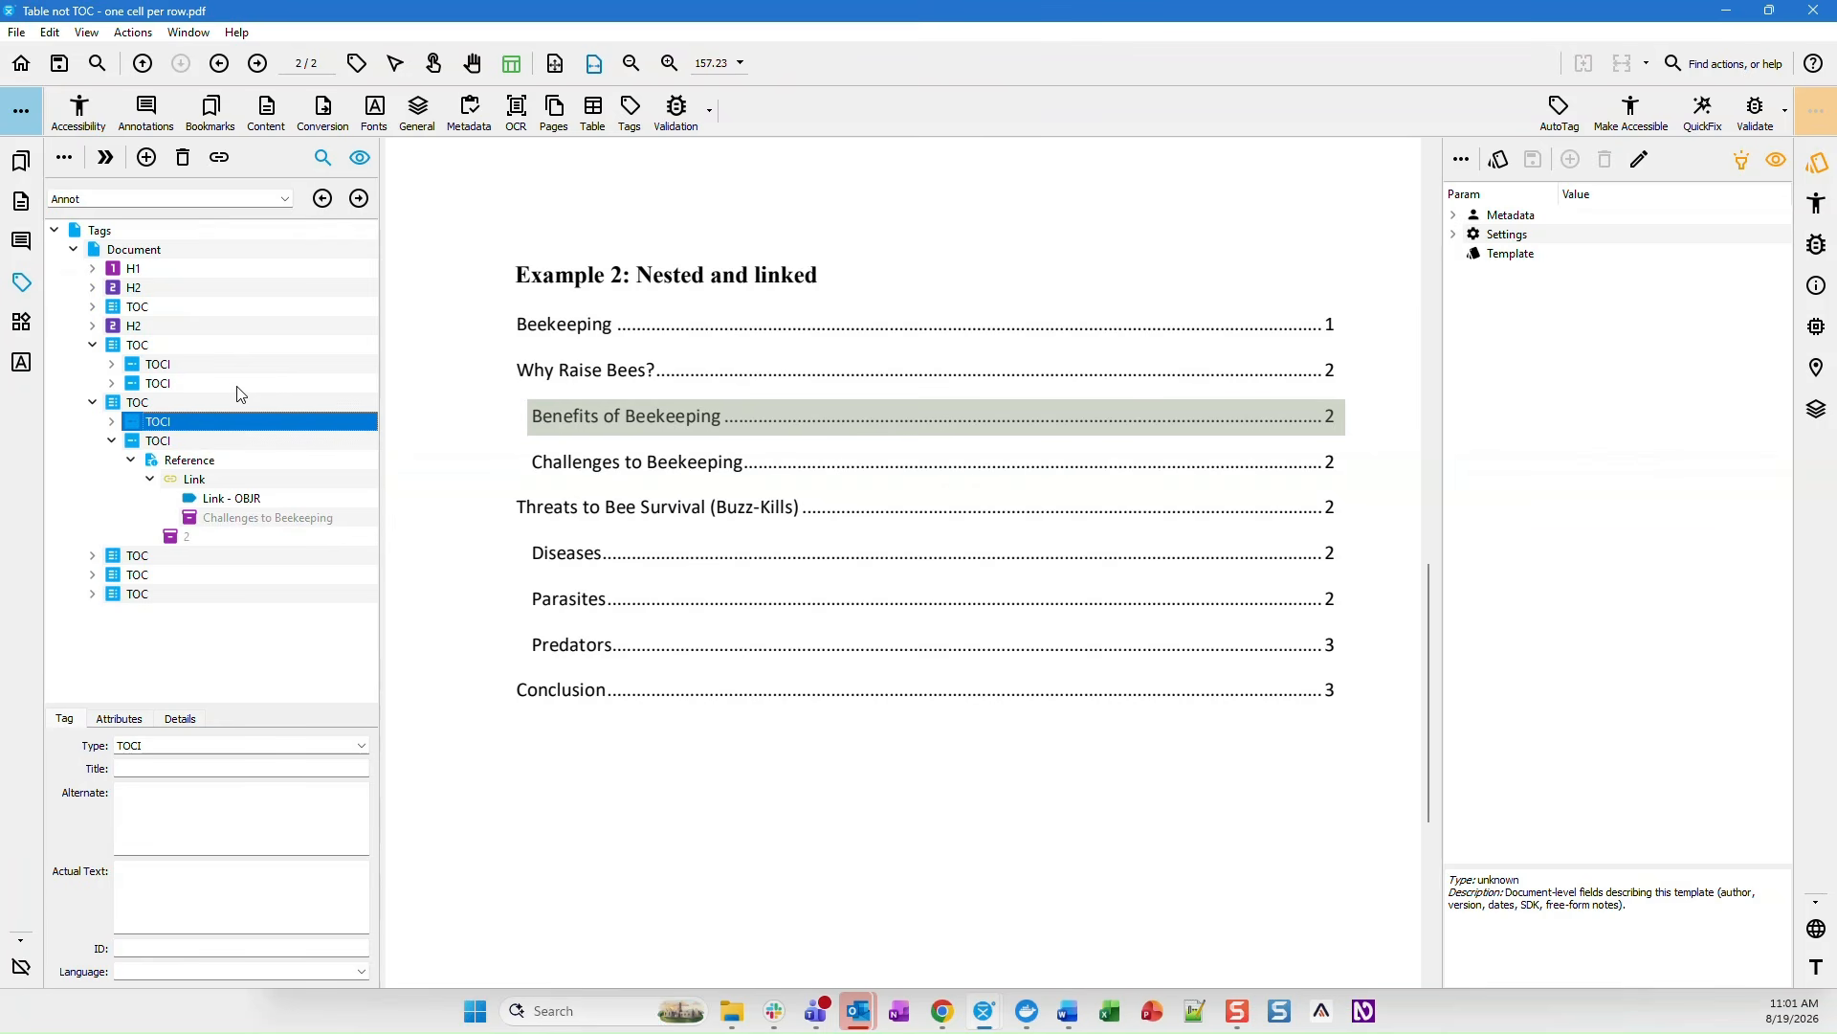
- Examine the Challenges to Beekeeping entry's Reference and Link tags, collapse its TOCI tag and select the parent TOC tag
key("Down")
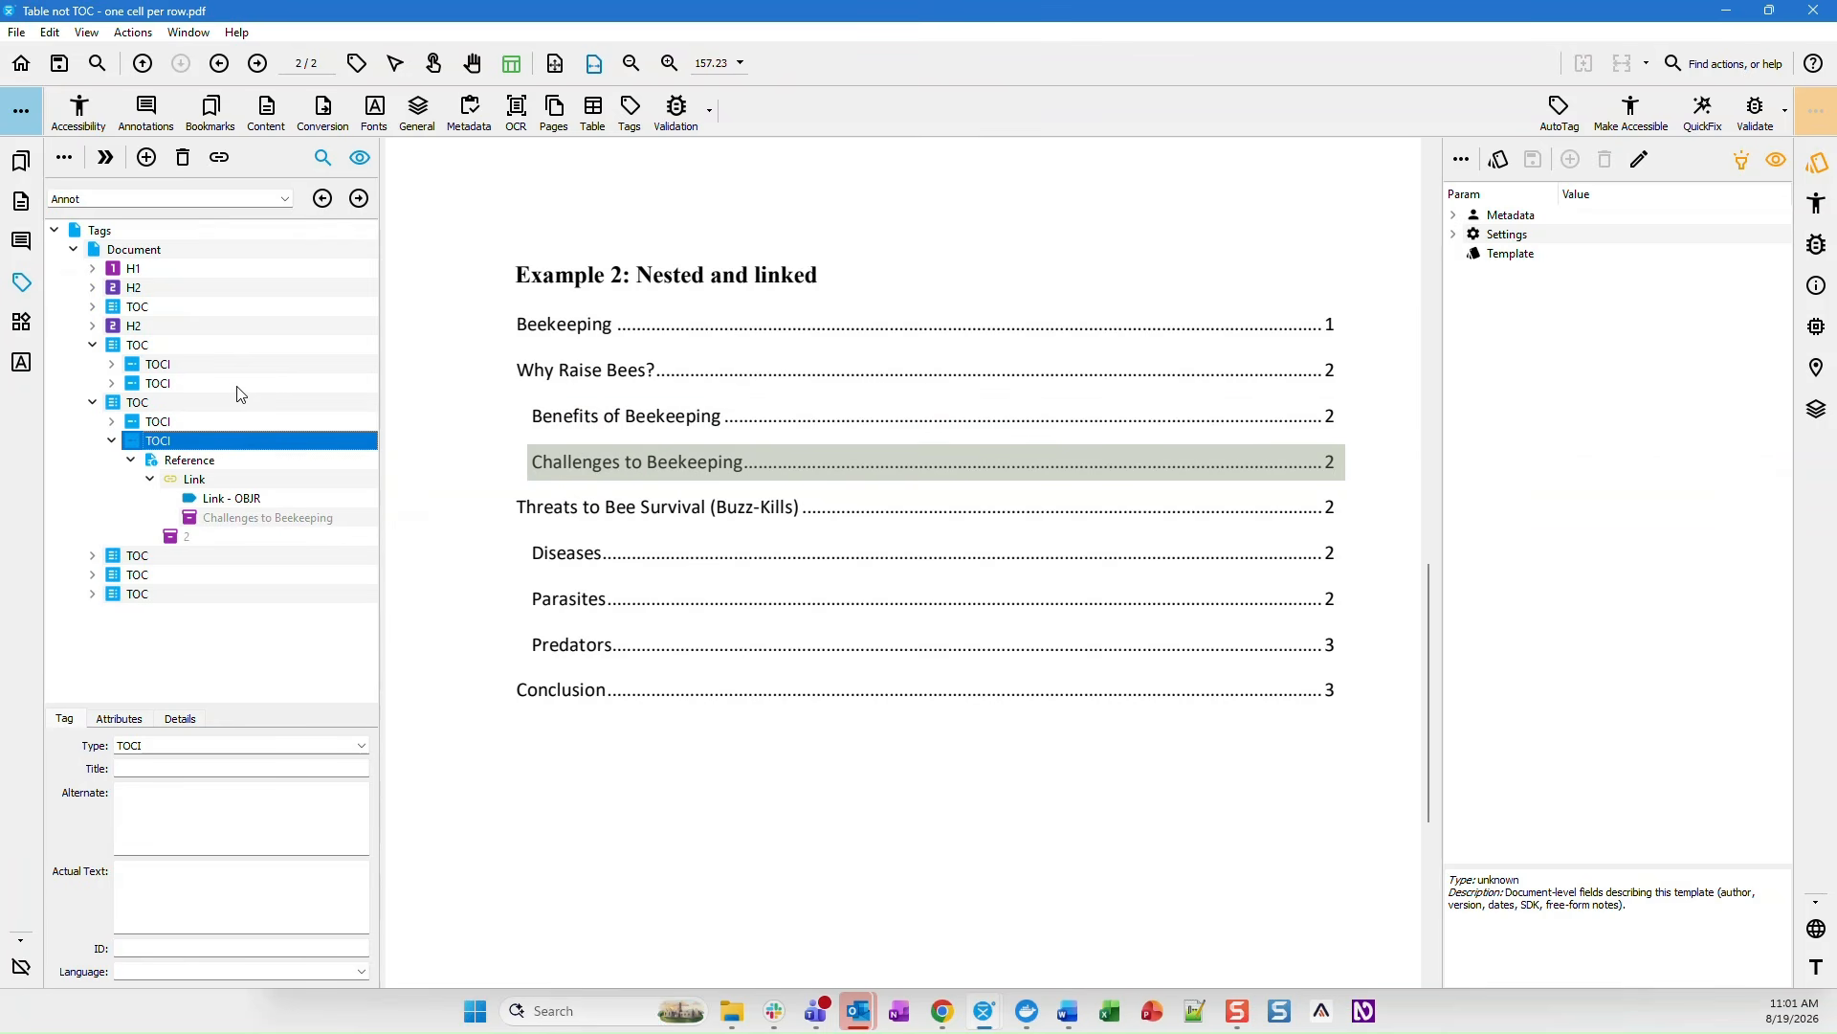
key("Down")
key("Down")
key("Left")
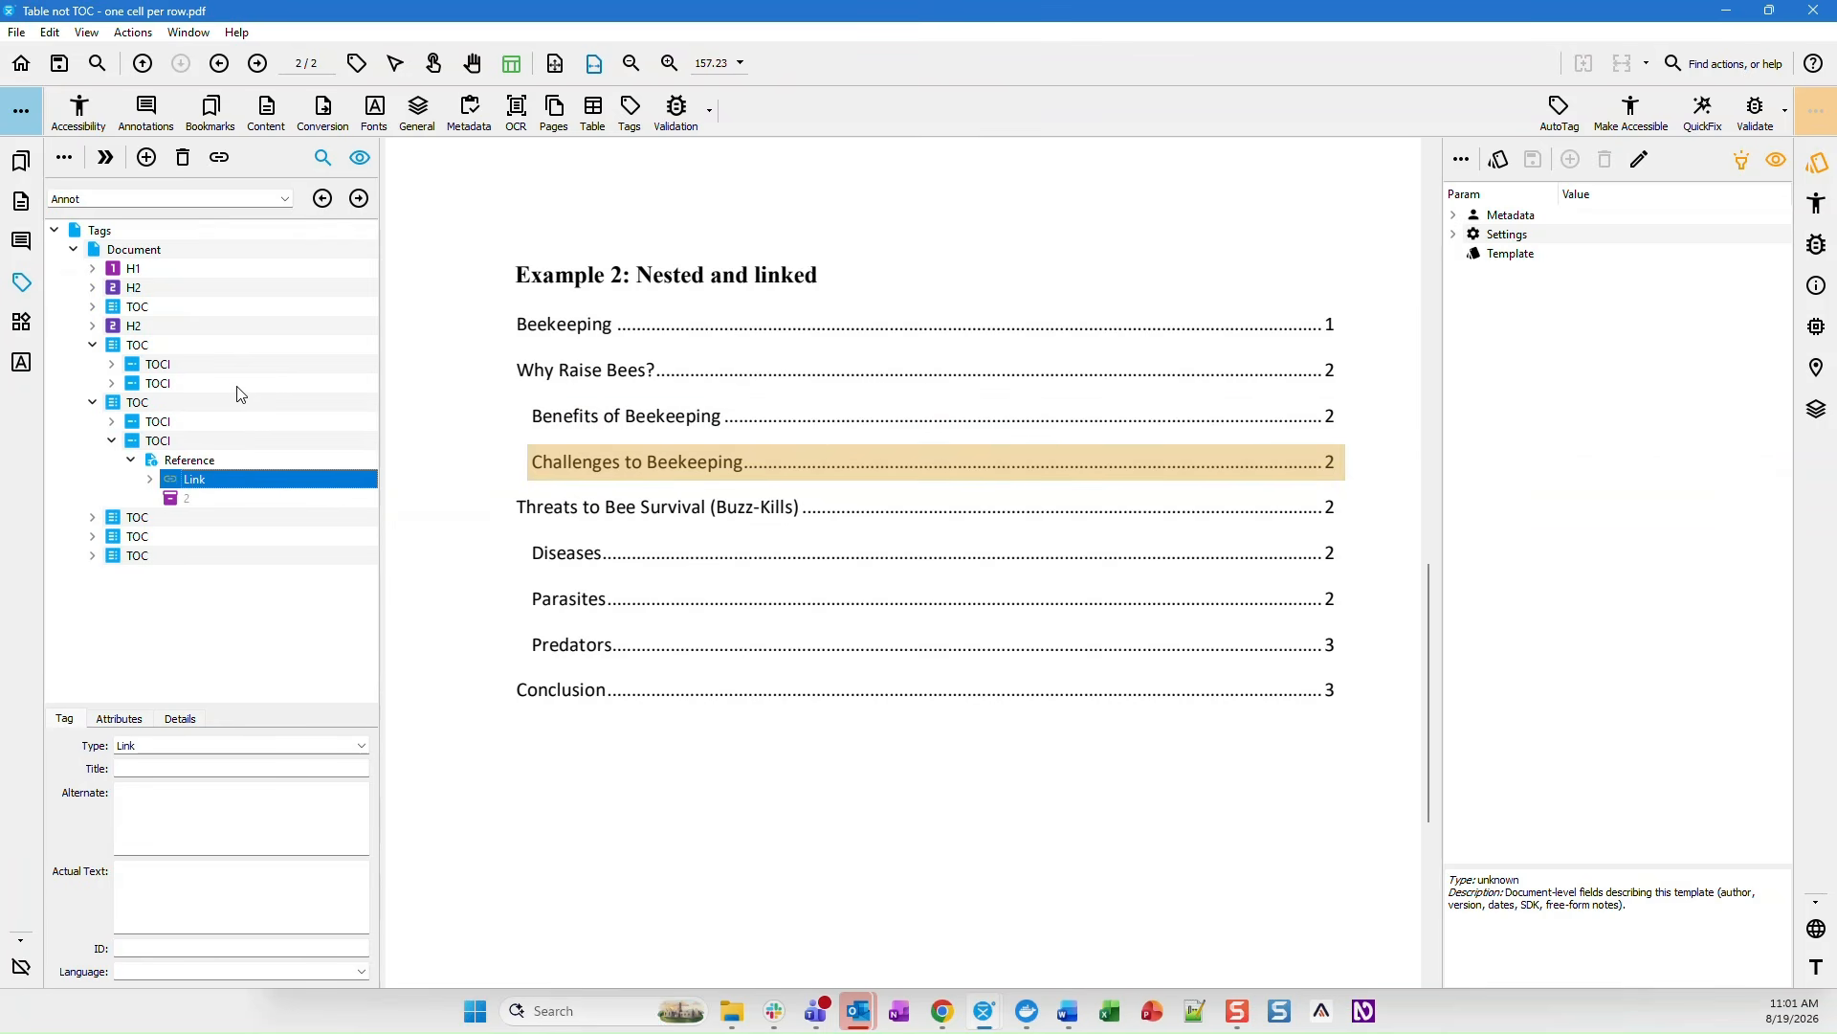
key("Left")
key("Left")
key("Left")
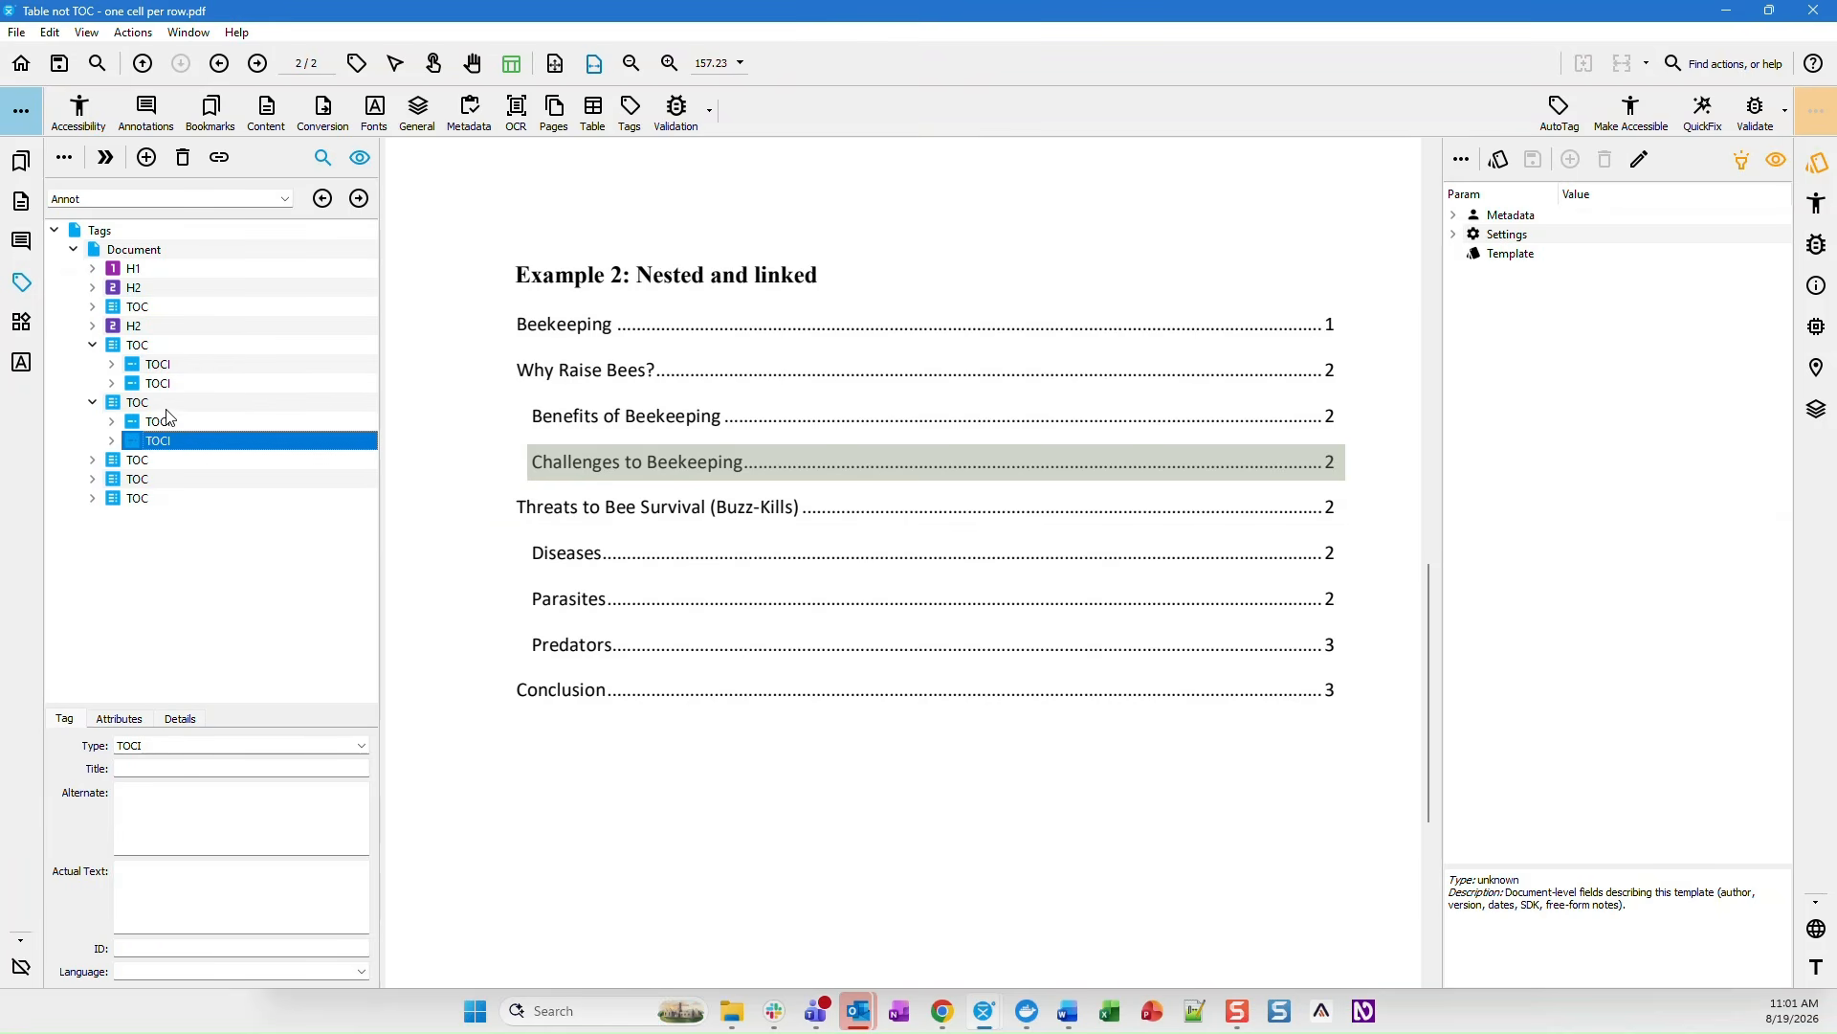
key("Left")
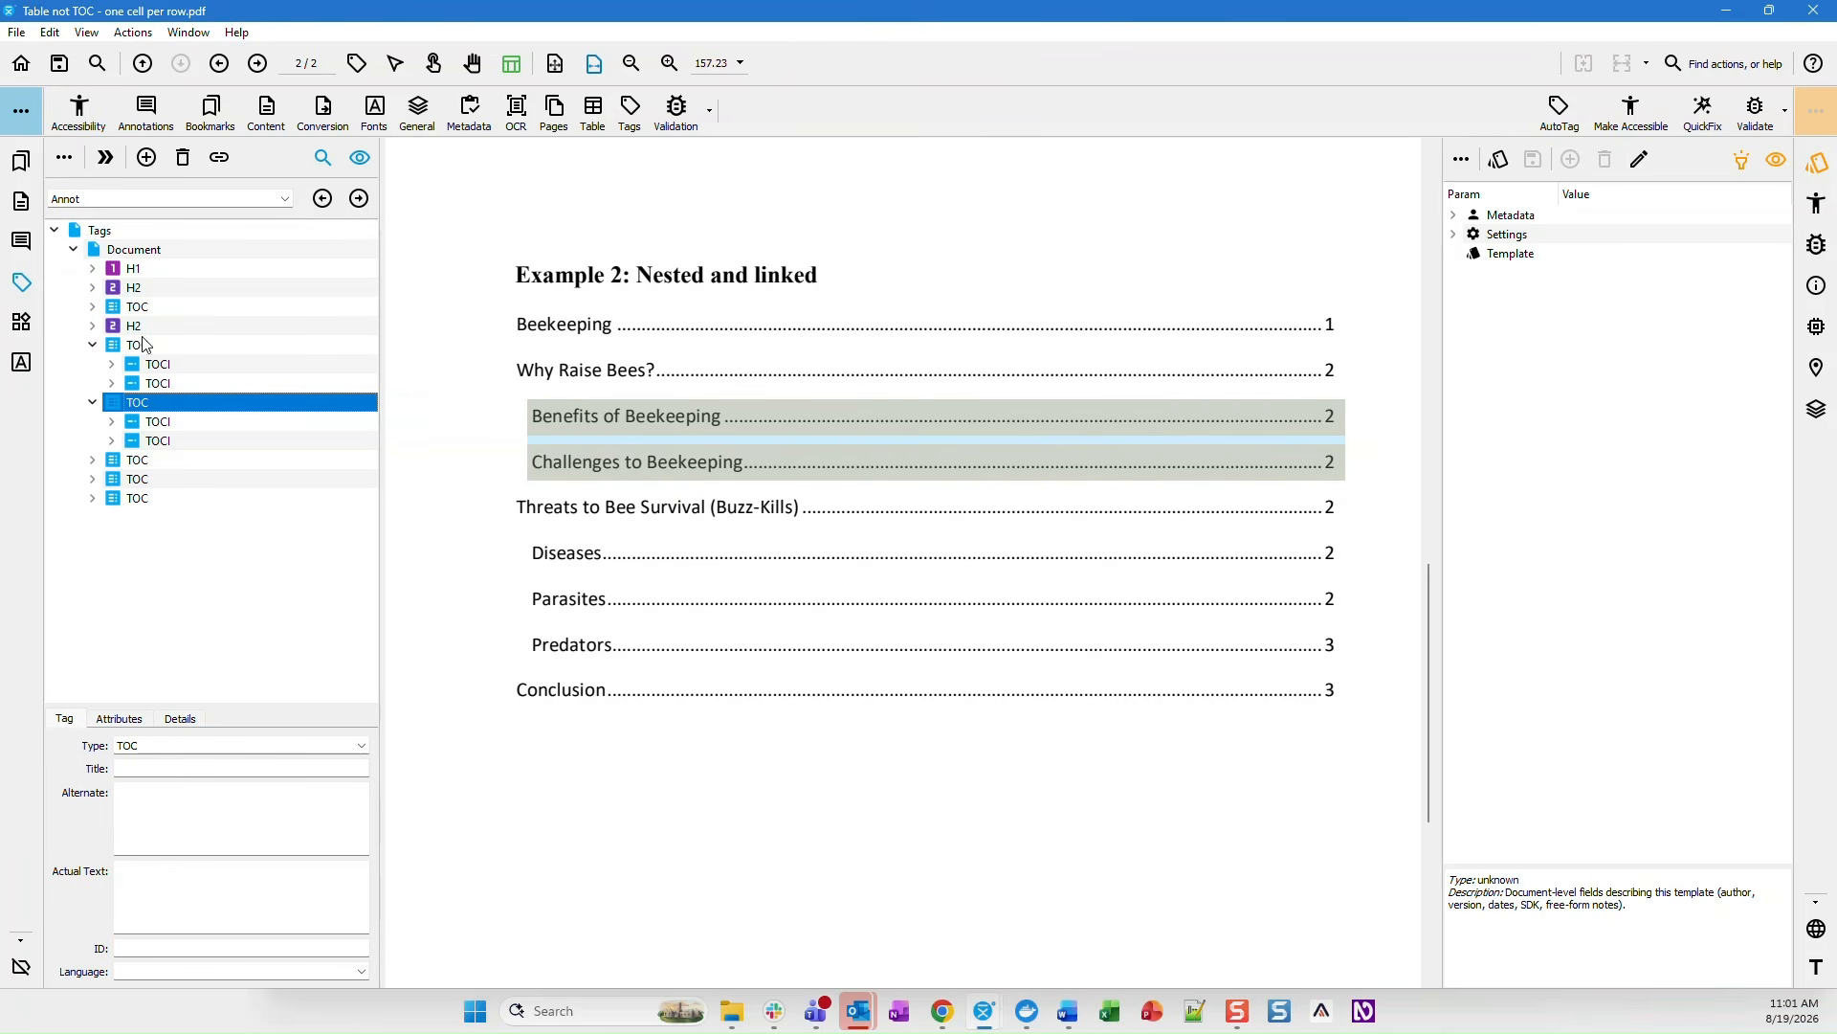
- Copy the TOC tag holding the Benefits and Challenges entries and paste it as a child of the Why Raise Bees? TOCI tag
left_click(171, 383)
left_click(163, 407)
right_click(161, 406)
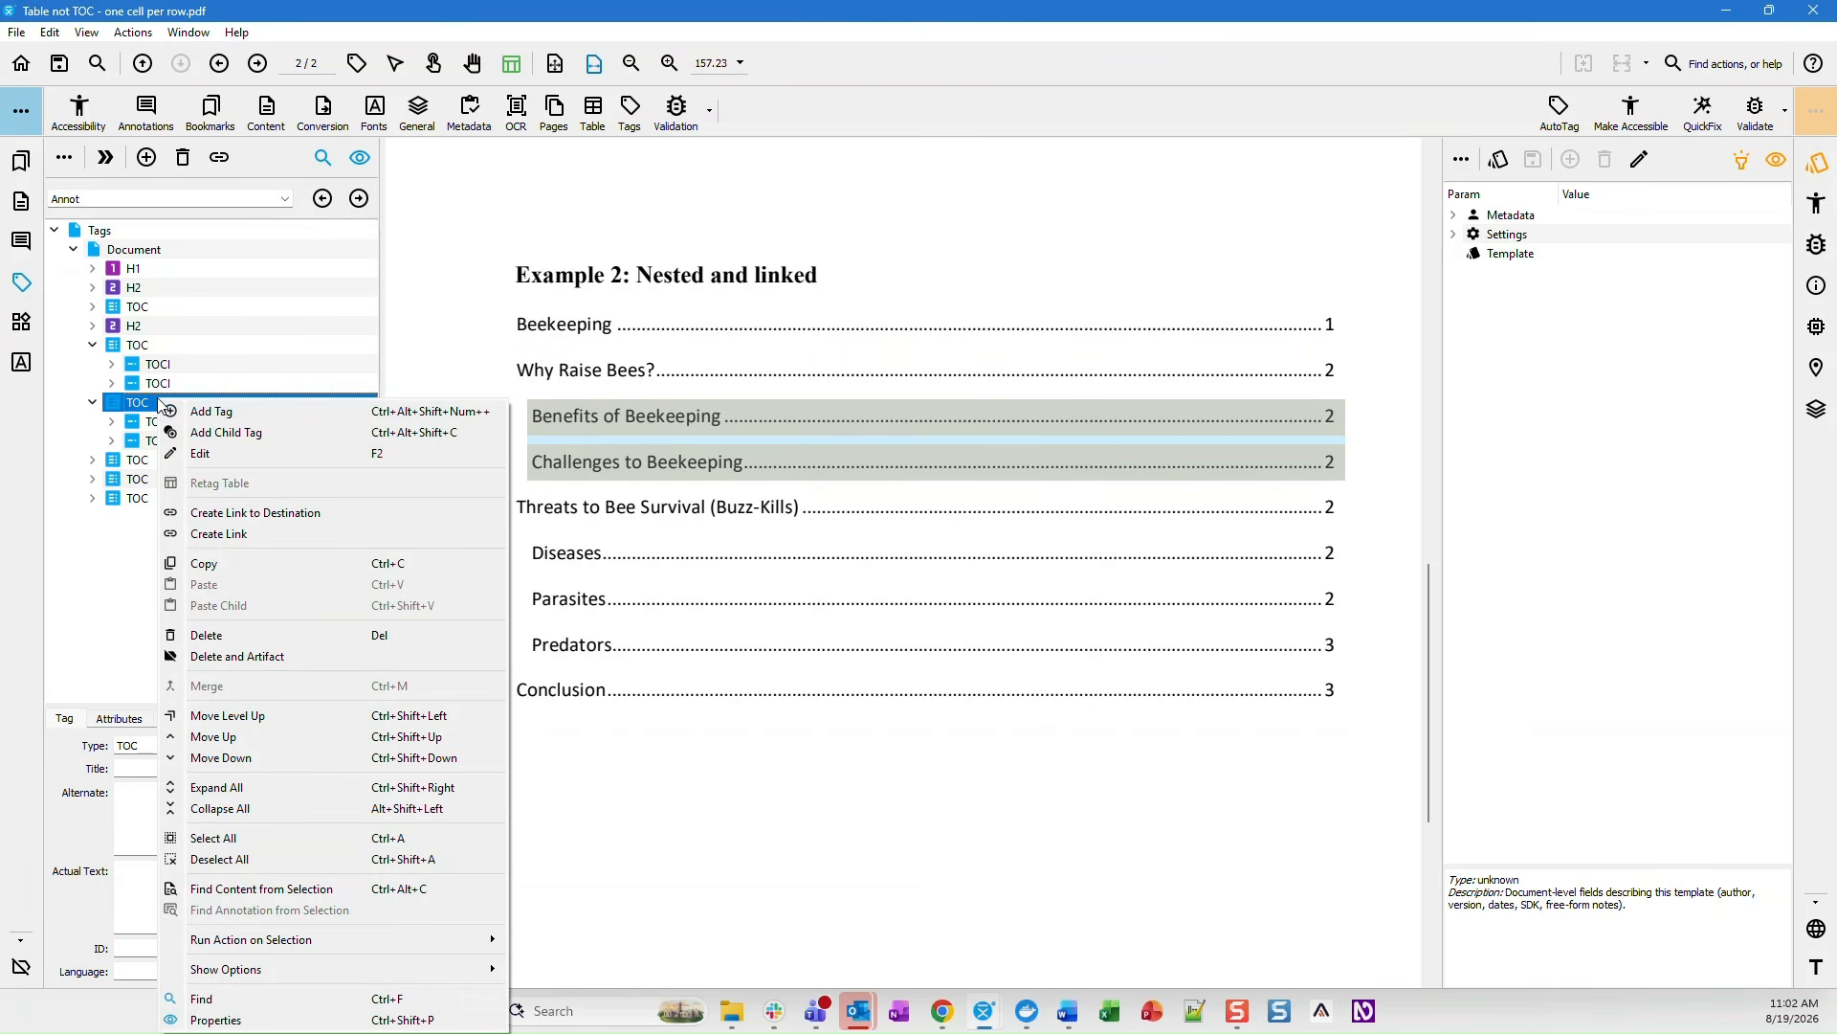
left_click(212, 566)
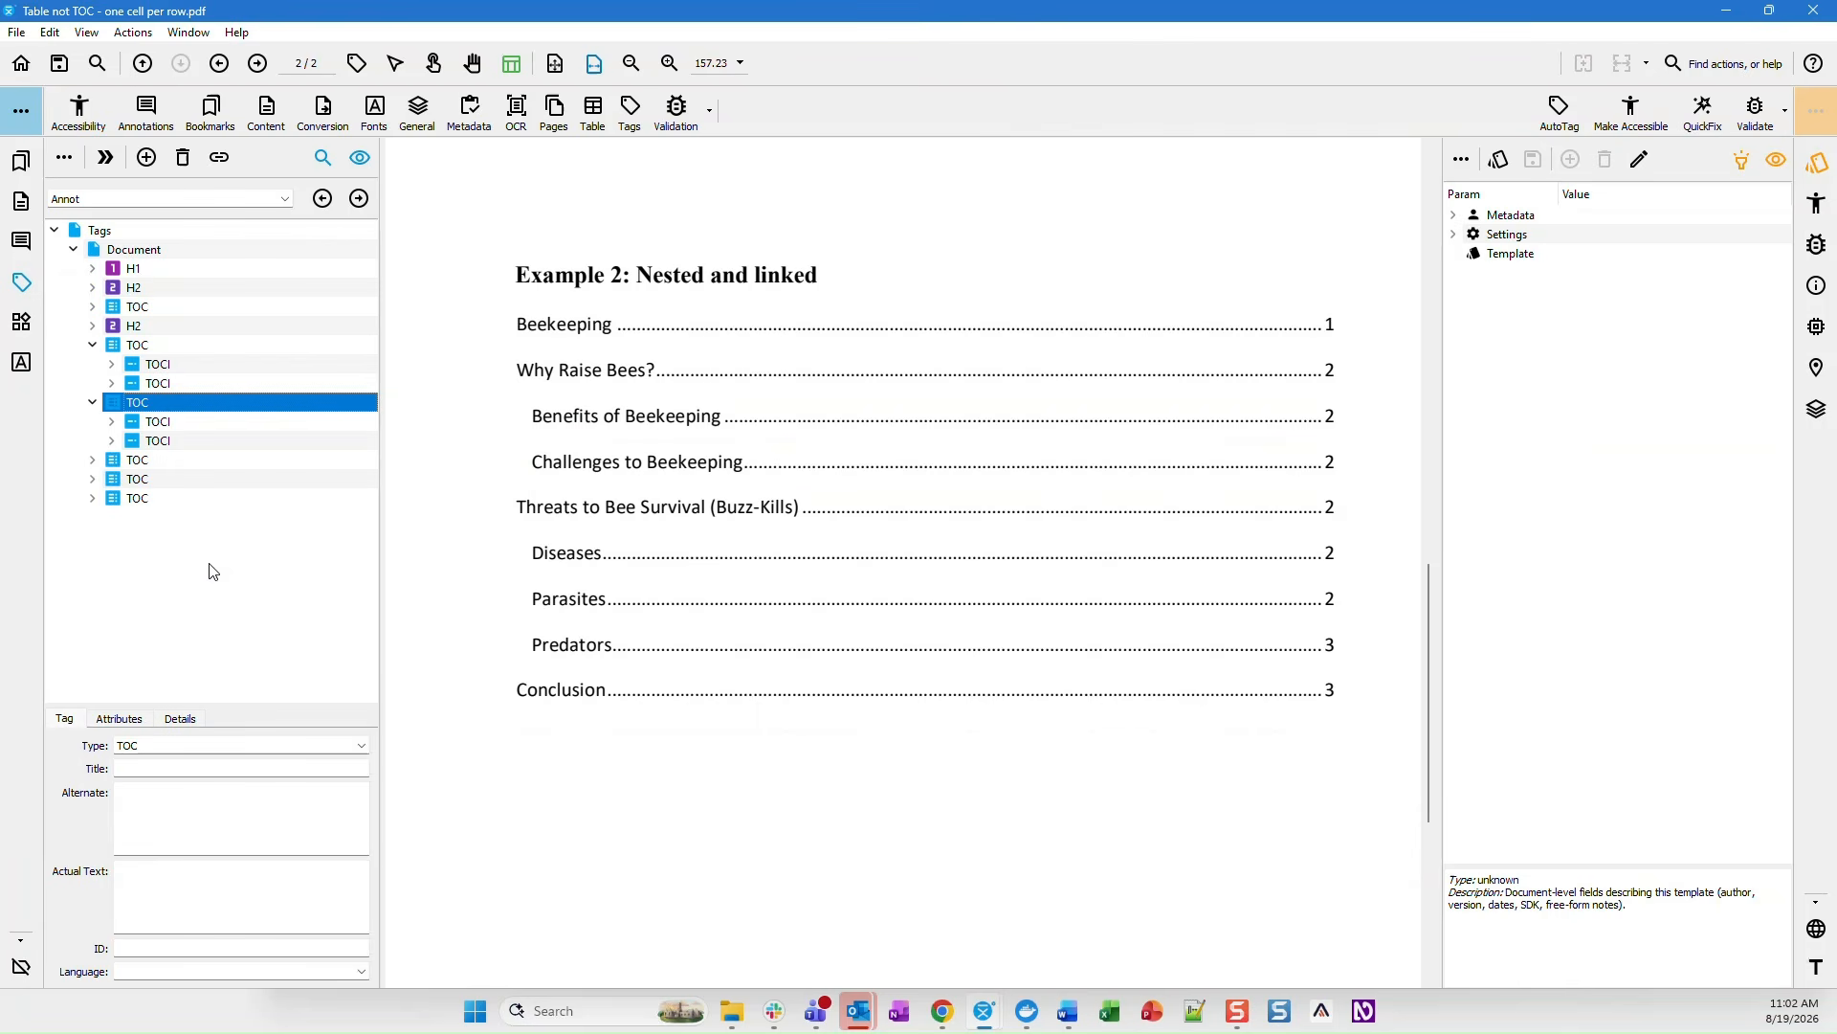
left_click(168, 385)
right_click(168, 389)
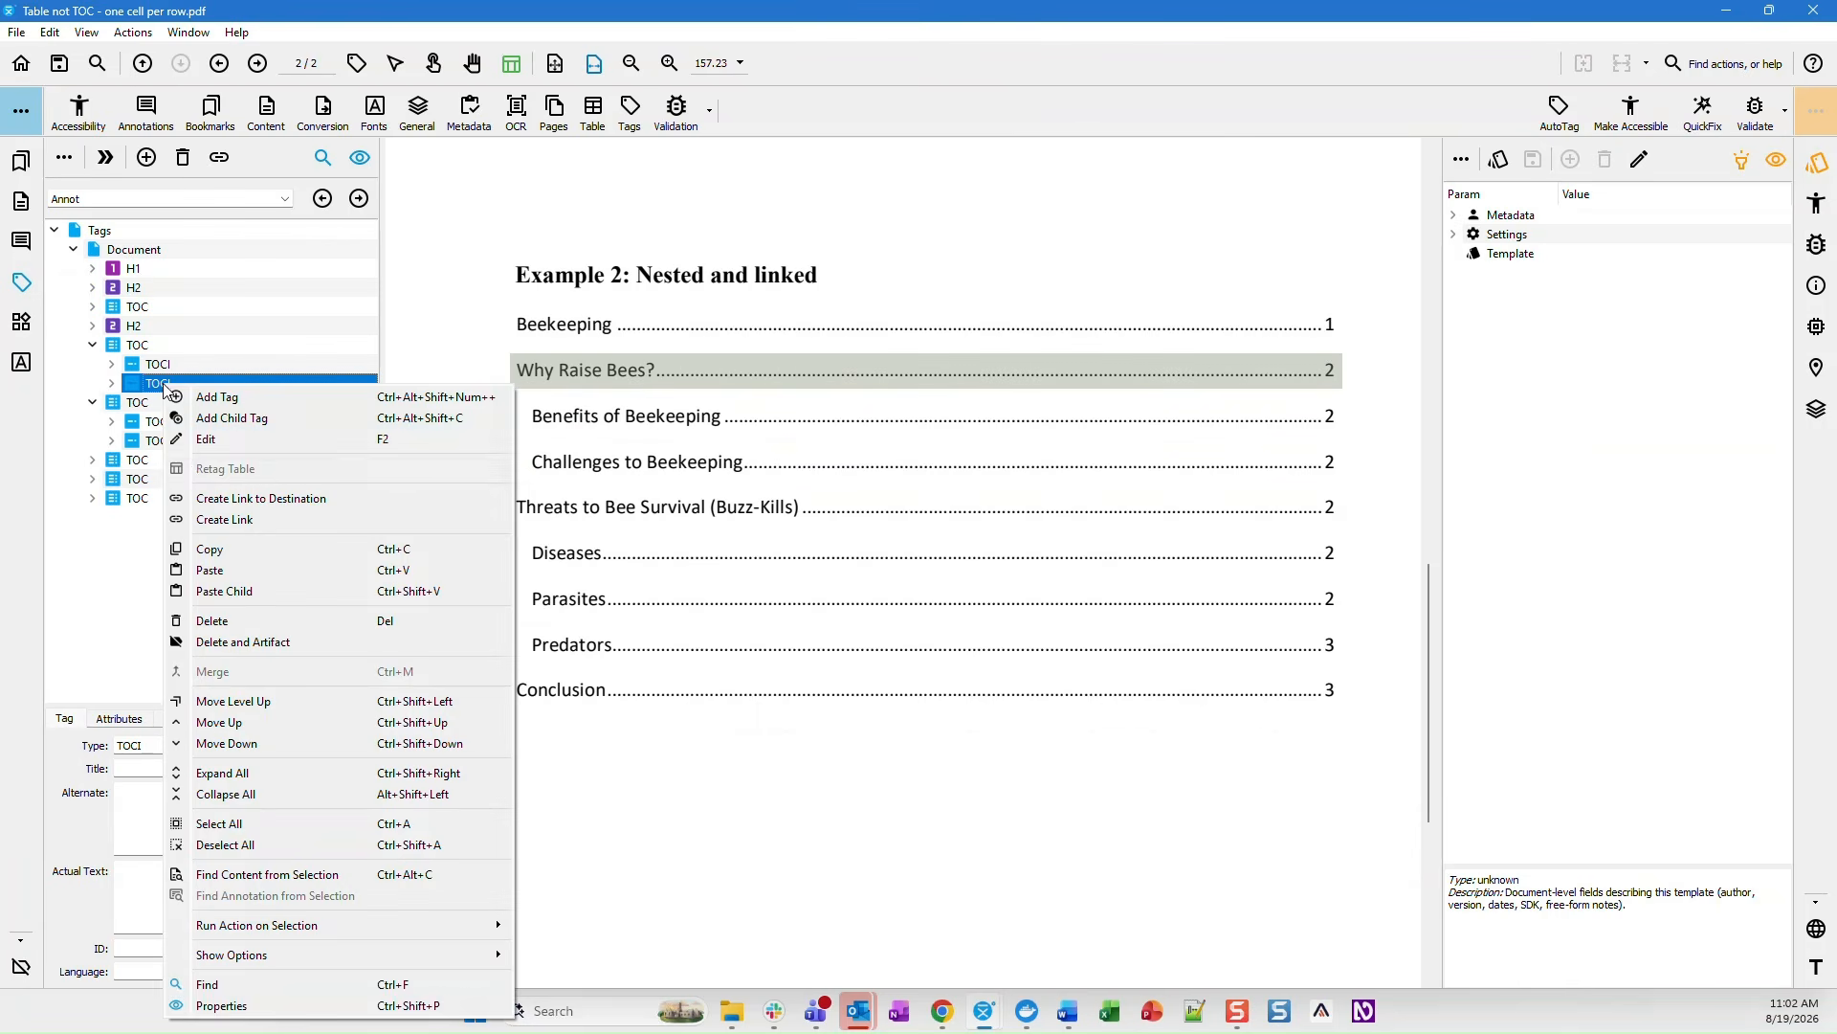
left_click(226, 592)
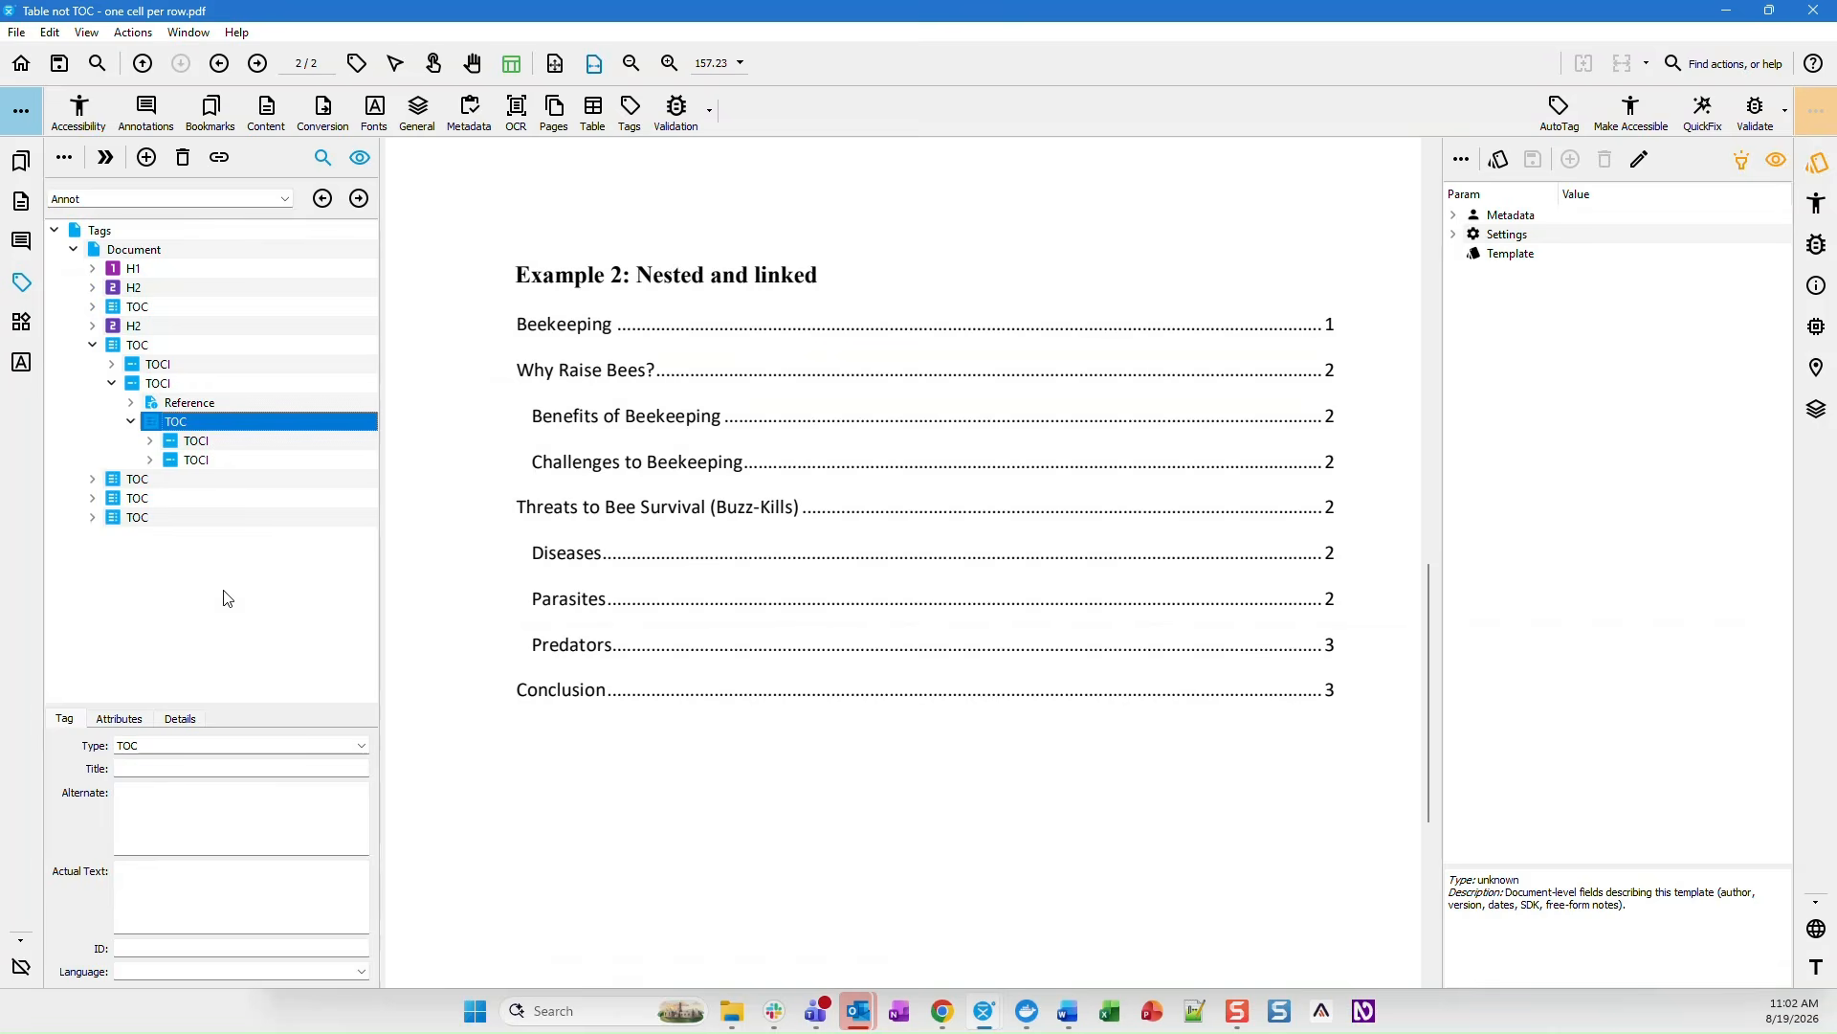
- Review the nesting under the Why Raise Bees? TOCI tag: its Reference, its child TOC tag and both sub-level TOCI tags
left_click(183, 388)
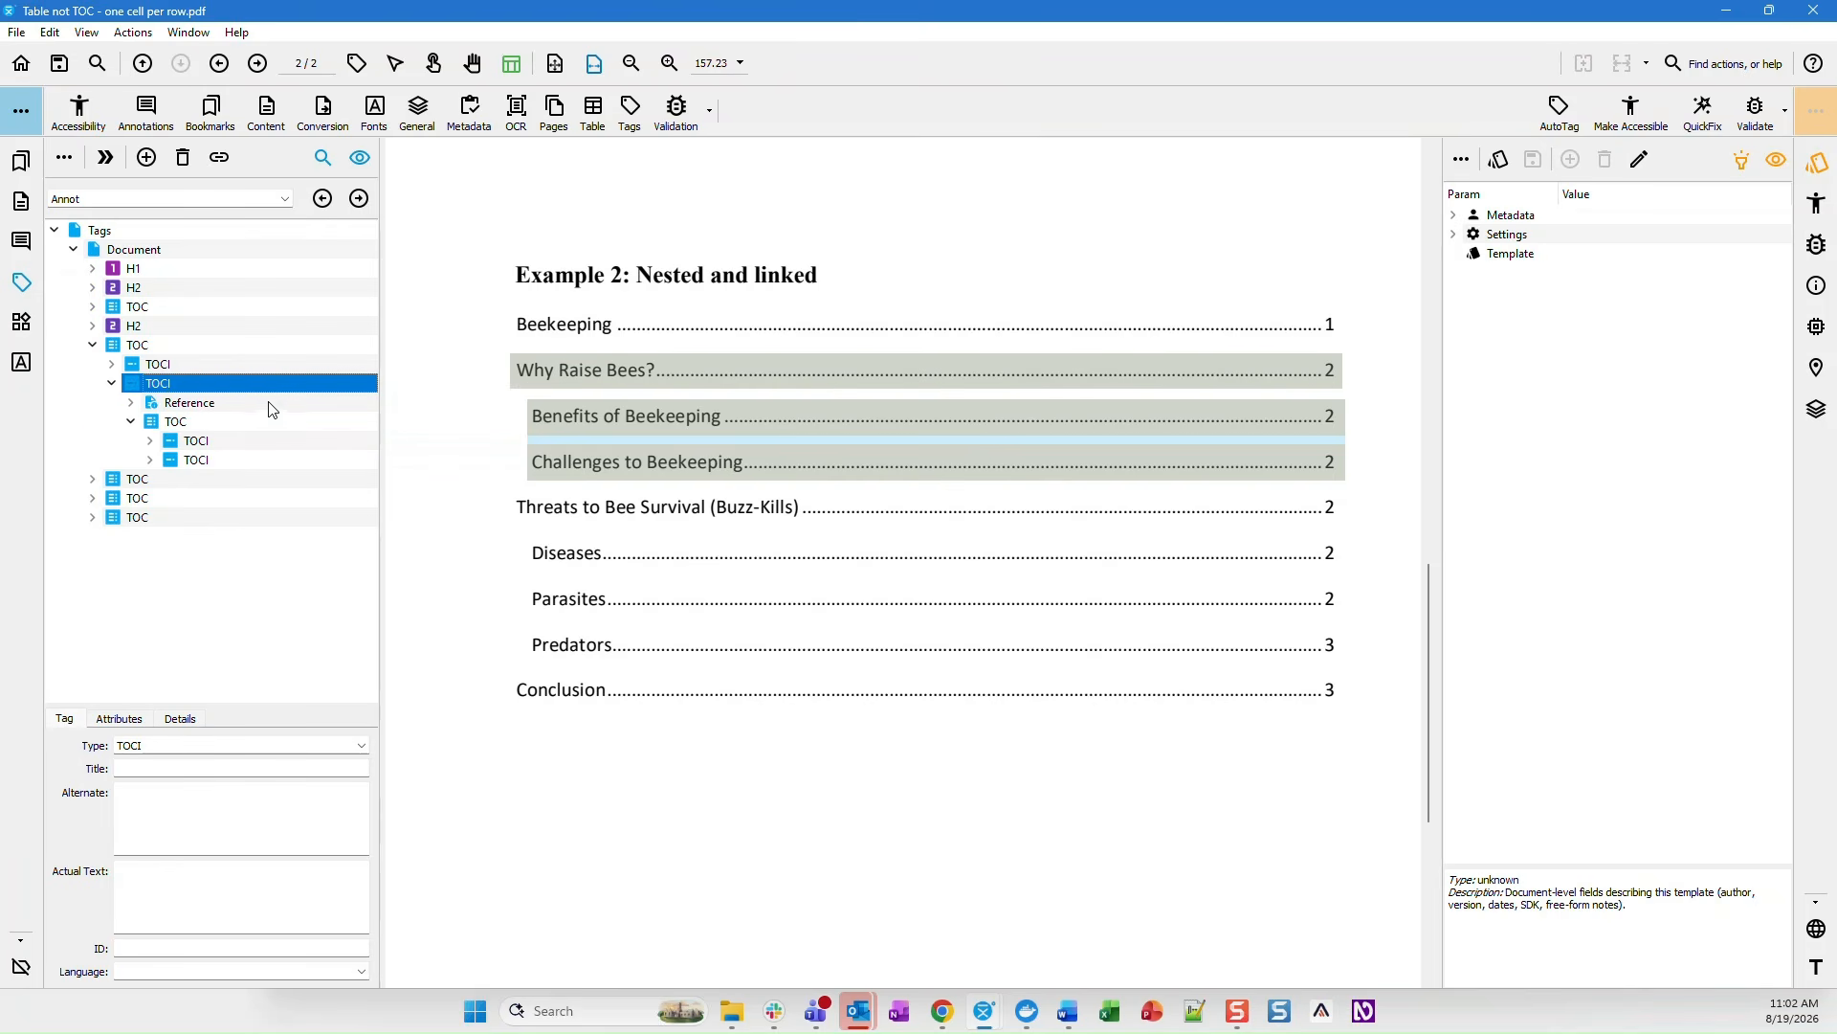
left_click(203, 406)
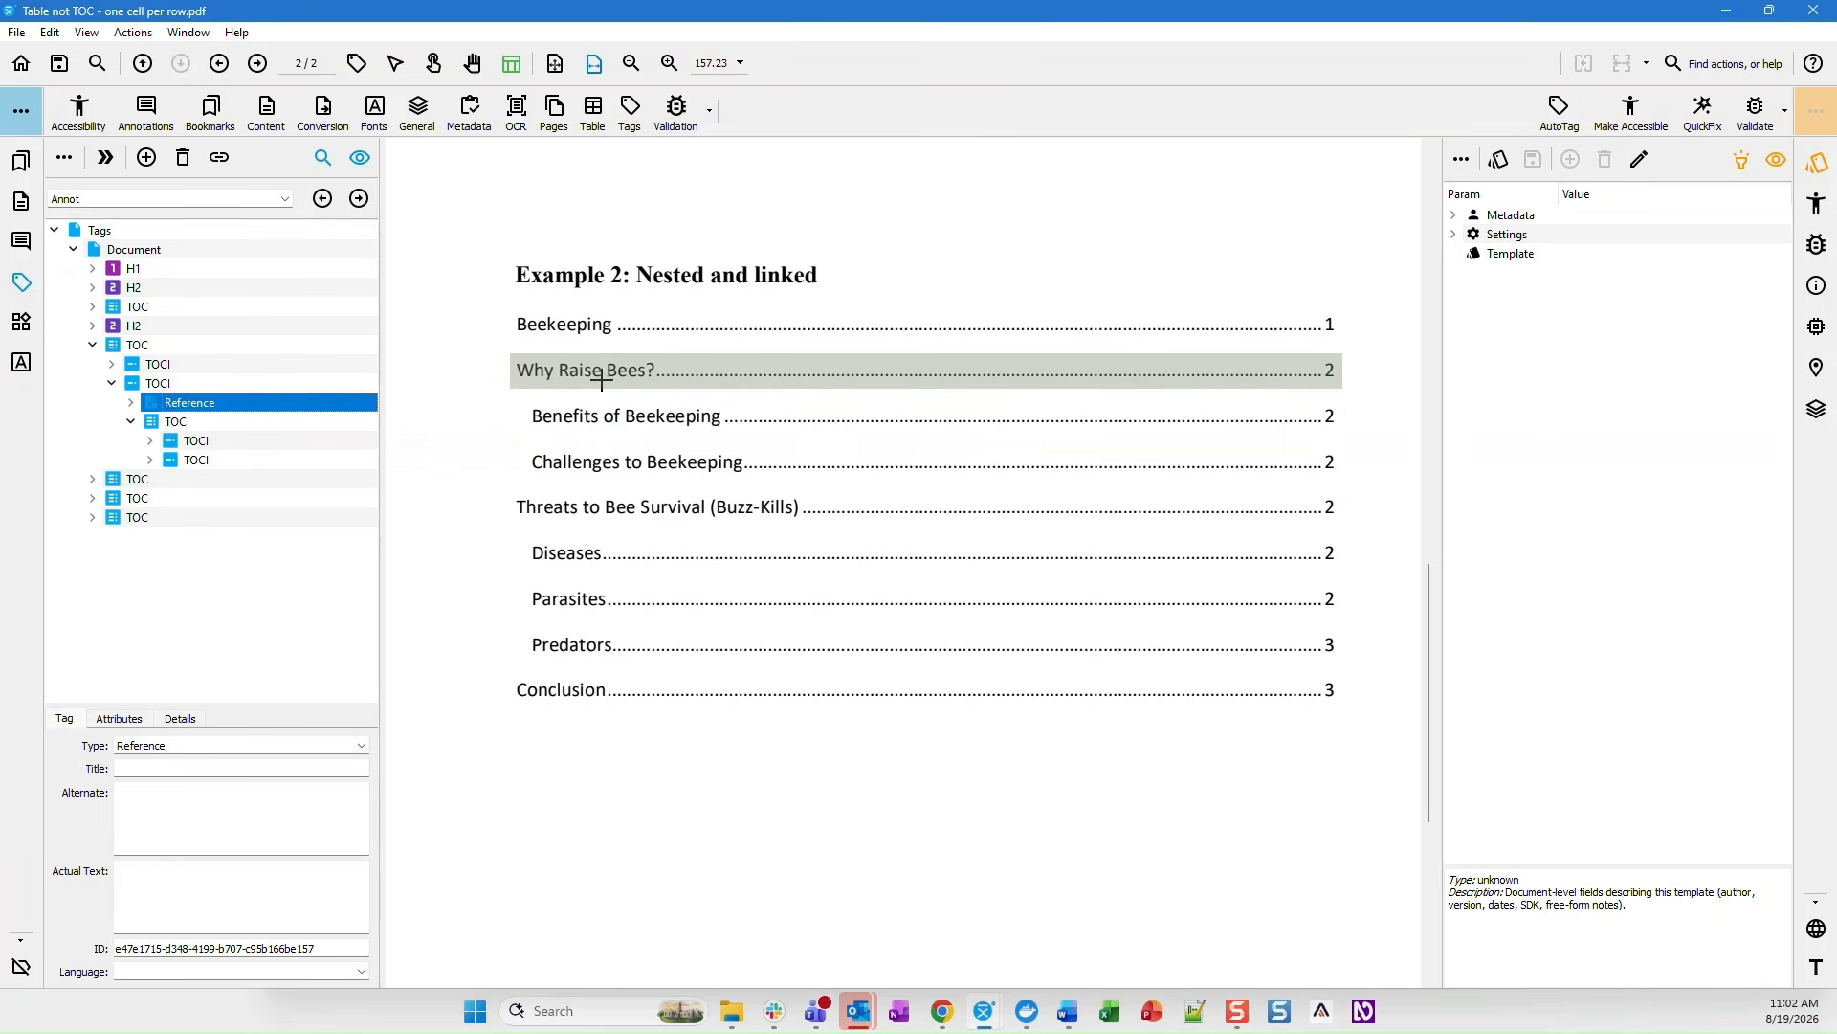
left_click(199, 427)
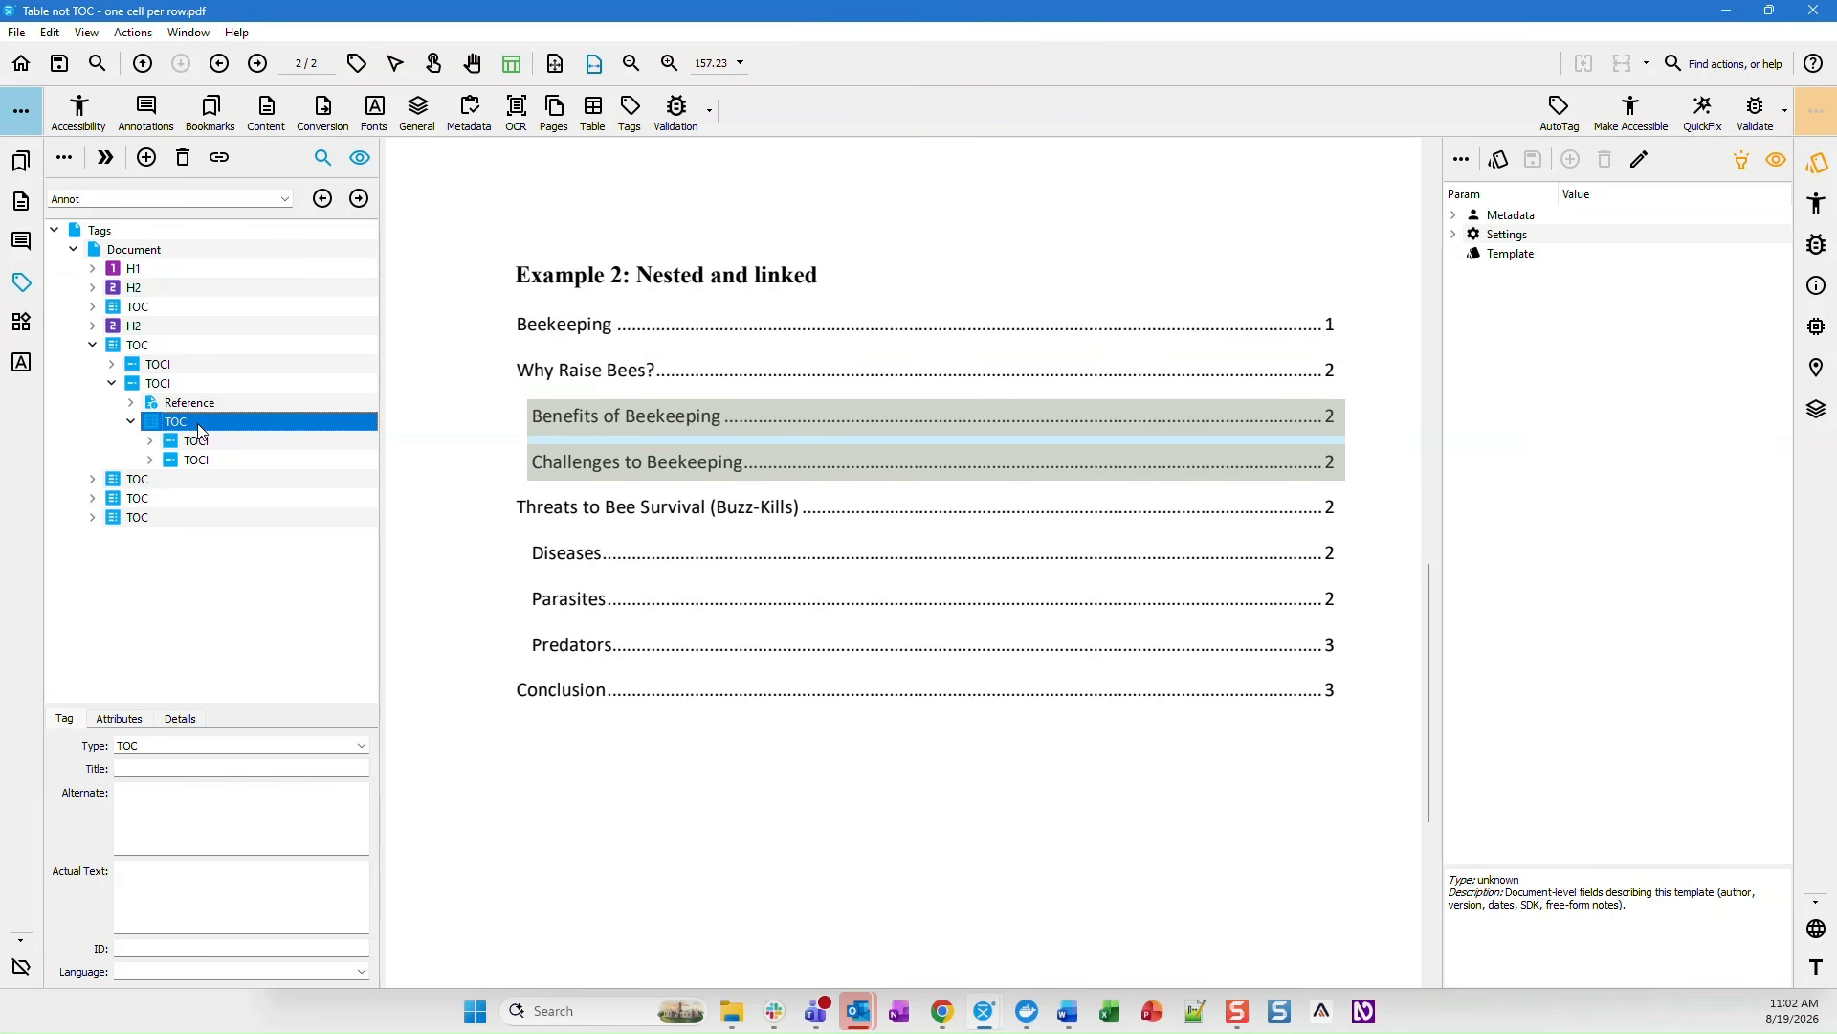
left_click(226, 445)
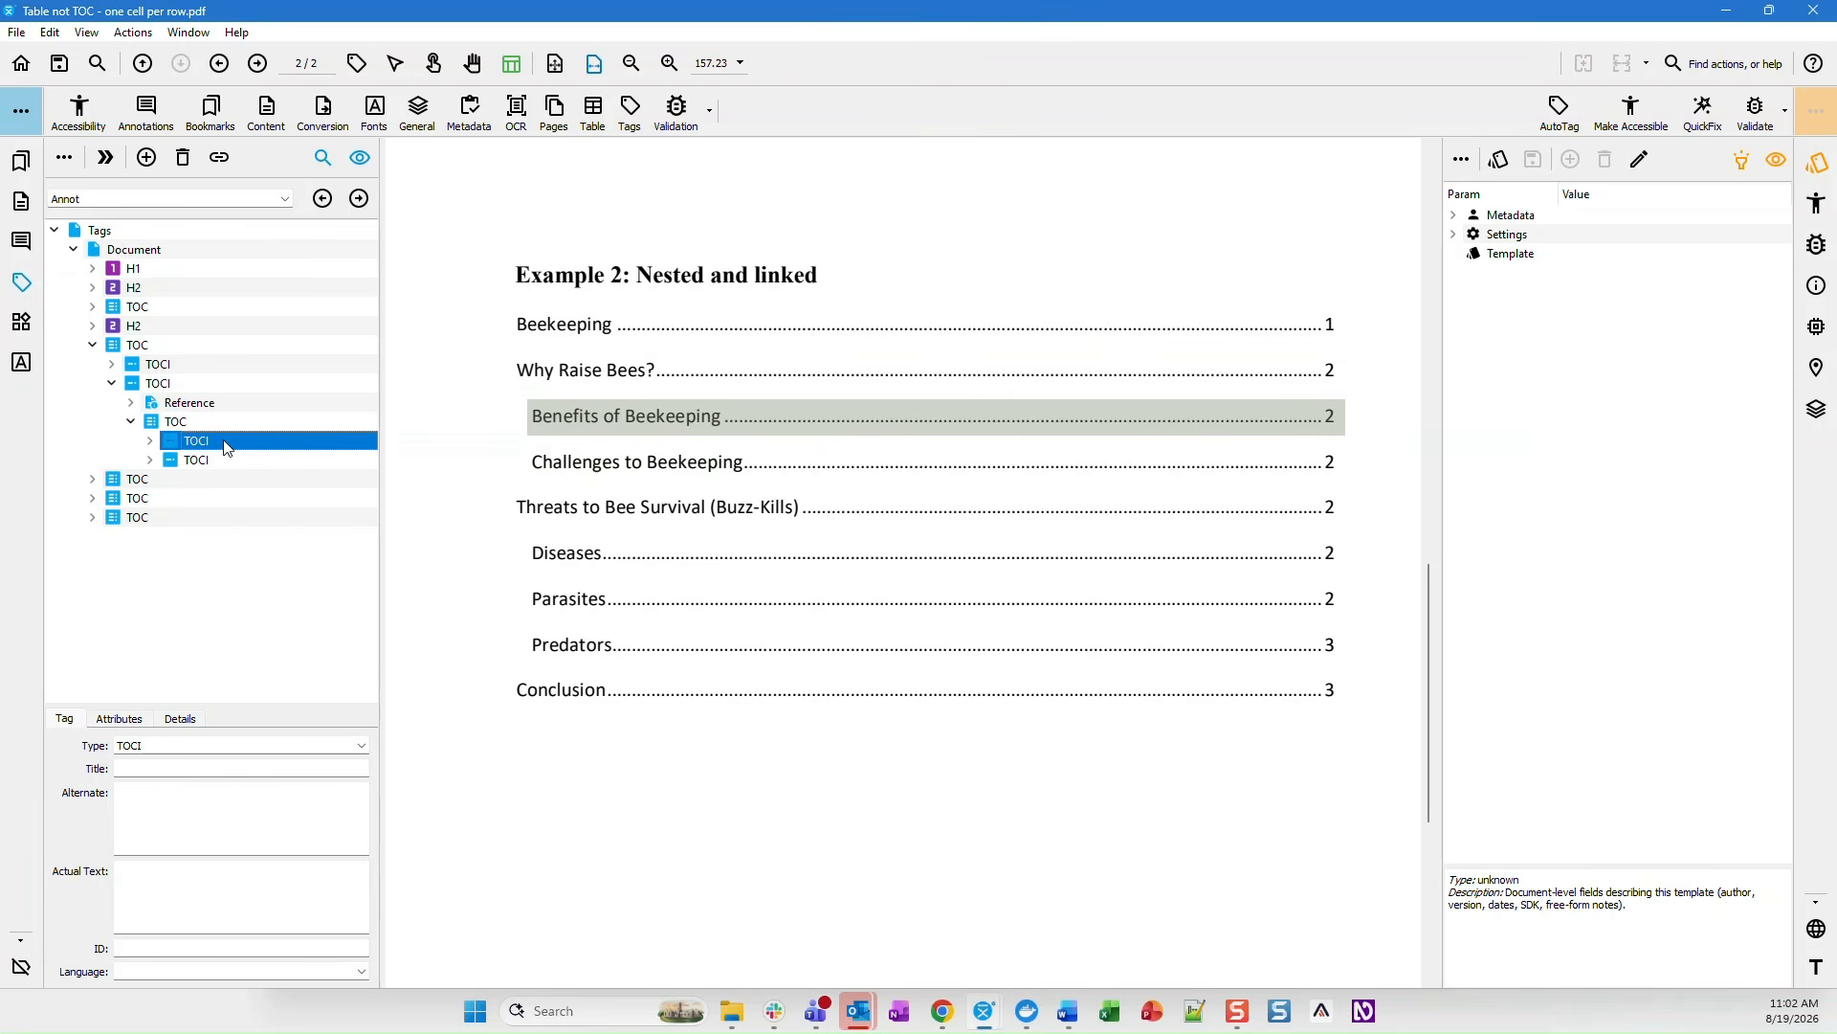
left_click(227, 466)
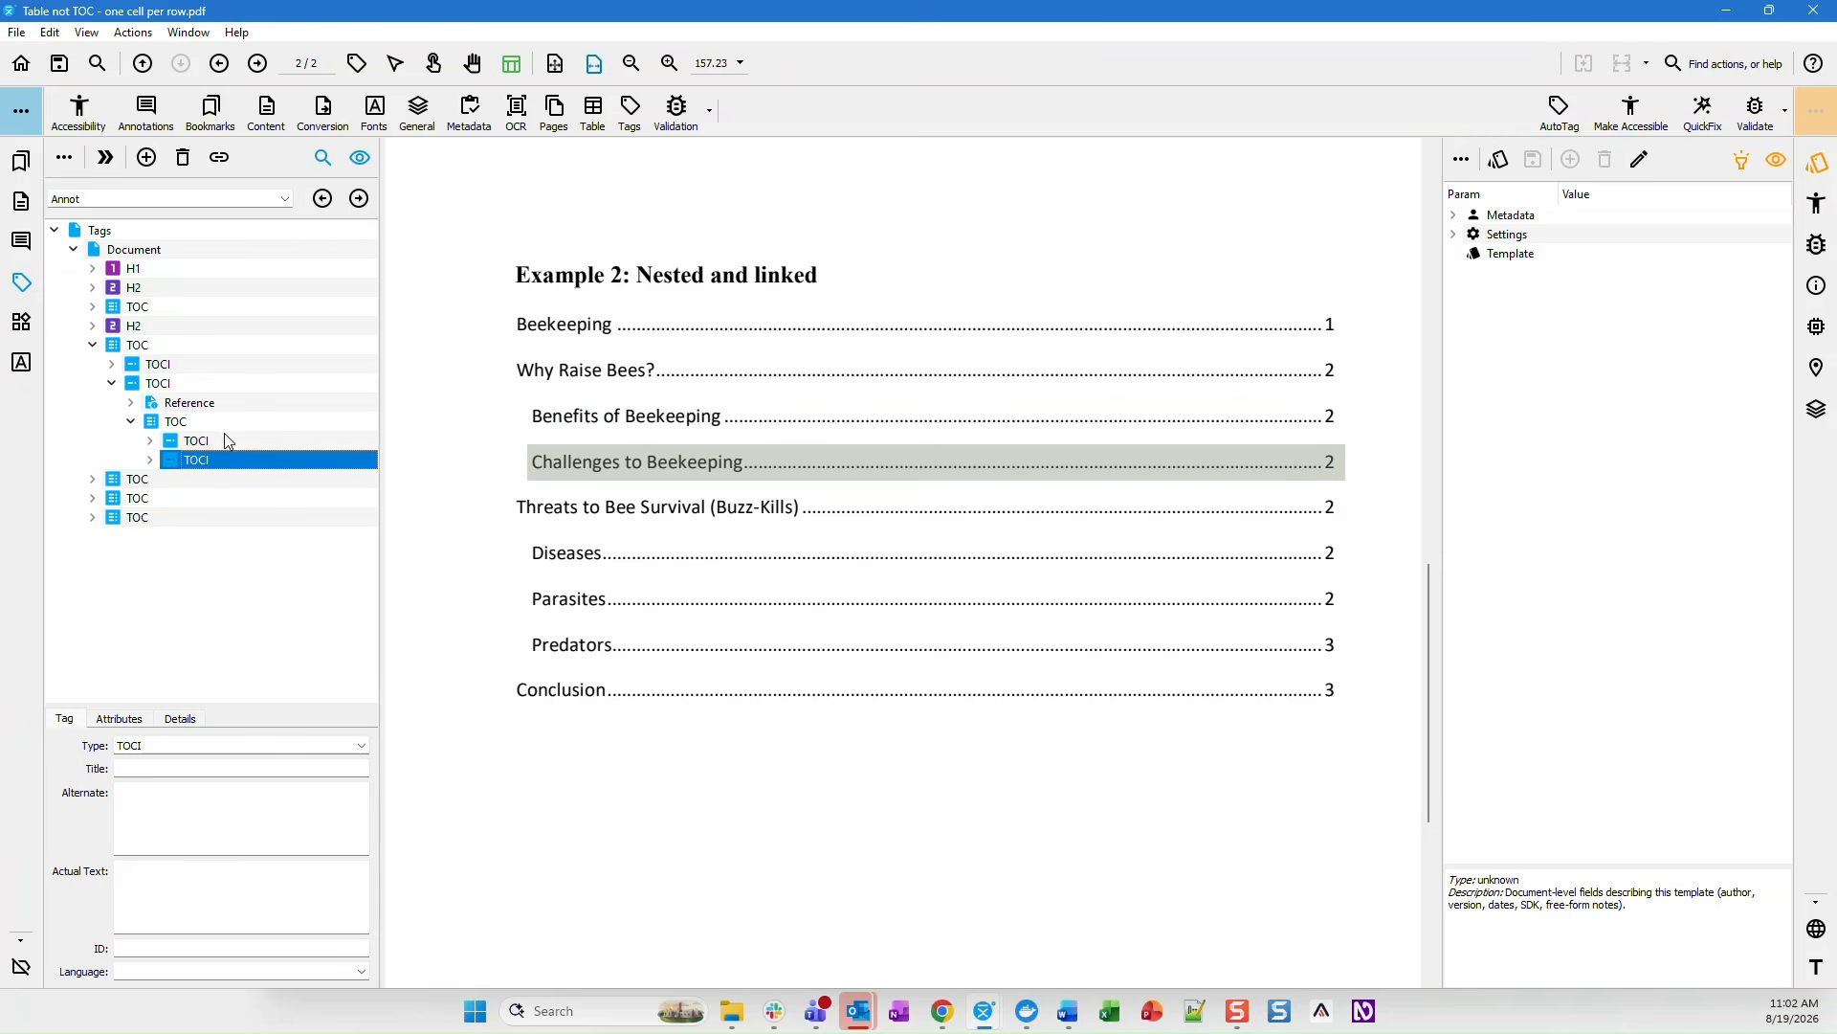
left_click(215, 422)
- Collapse the Why Raise Bees? TOCI tag and its parent TOC tag
left_click(205, 384)
double_click(205, 385)
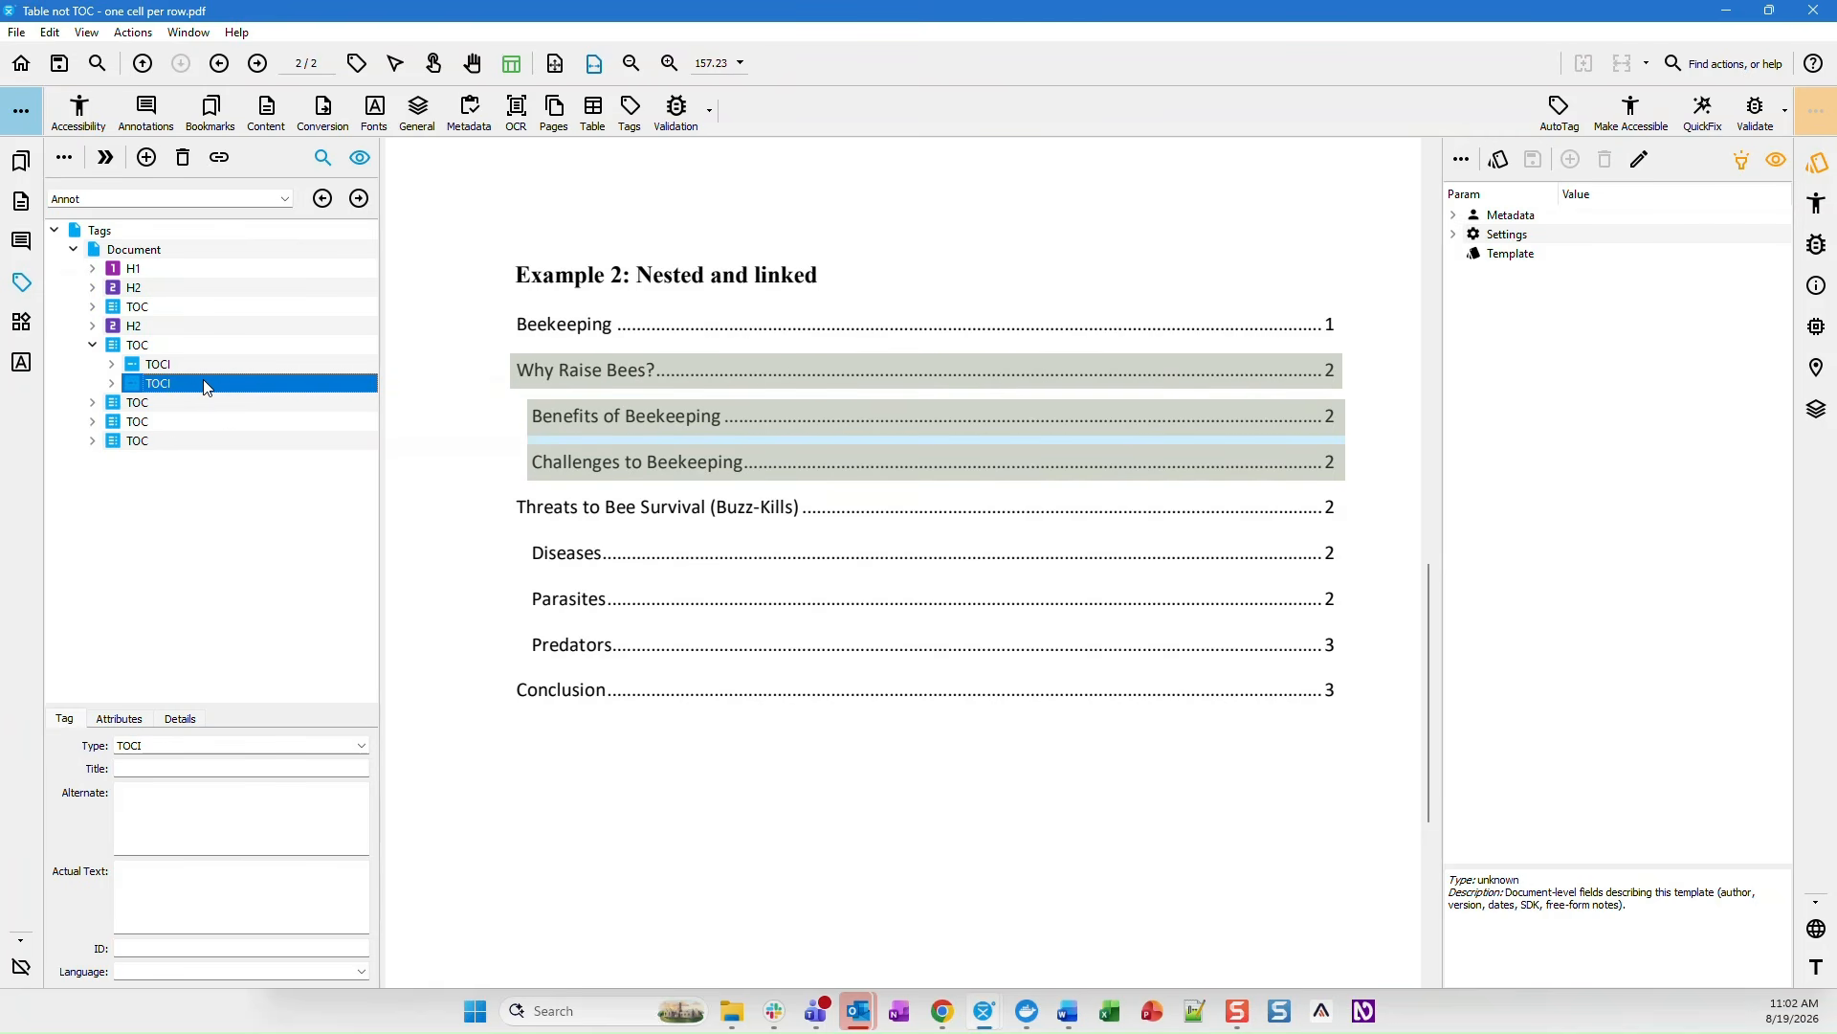
key("Up")
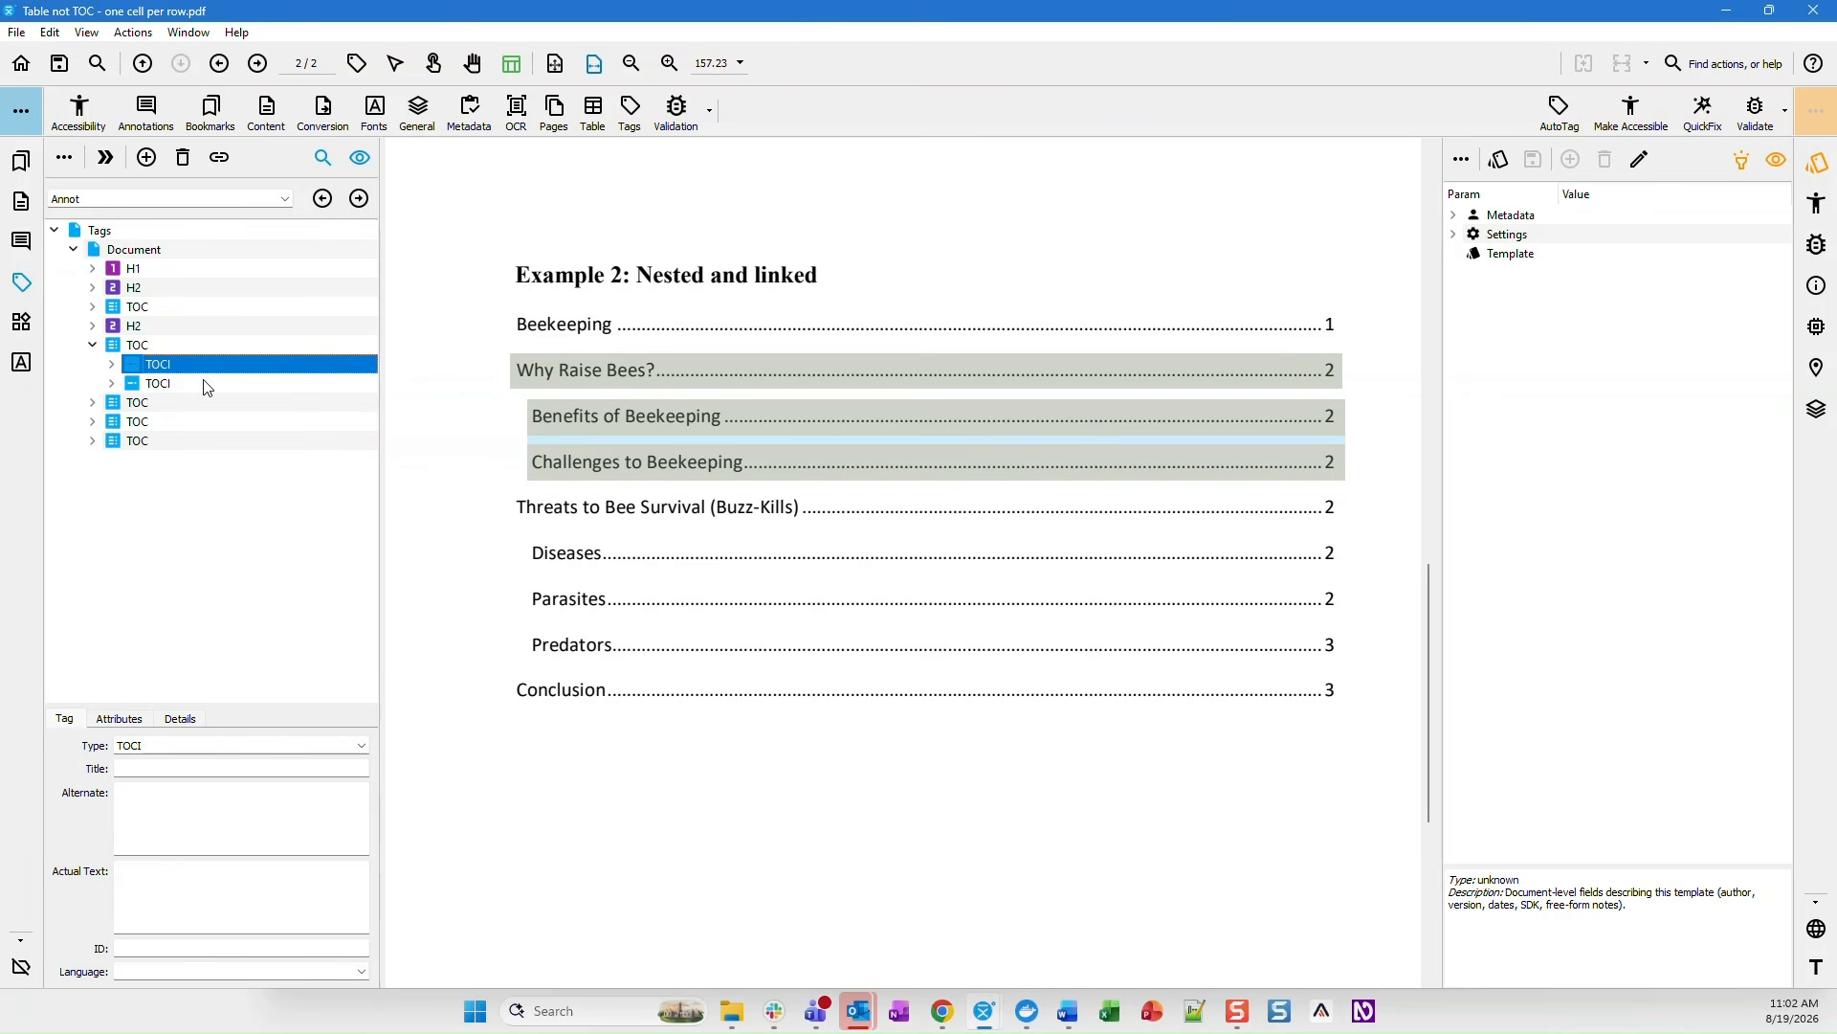
key("Up")
key("Left")
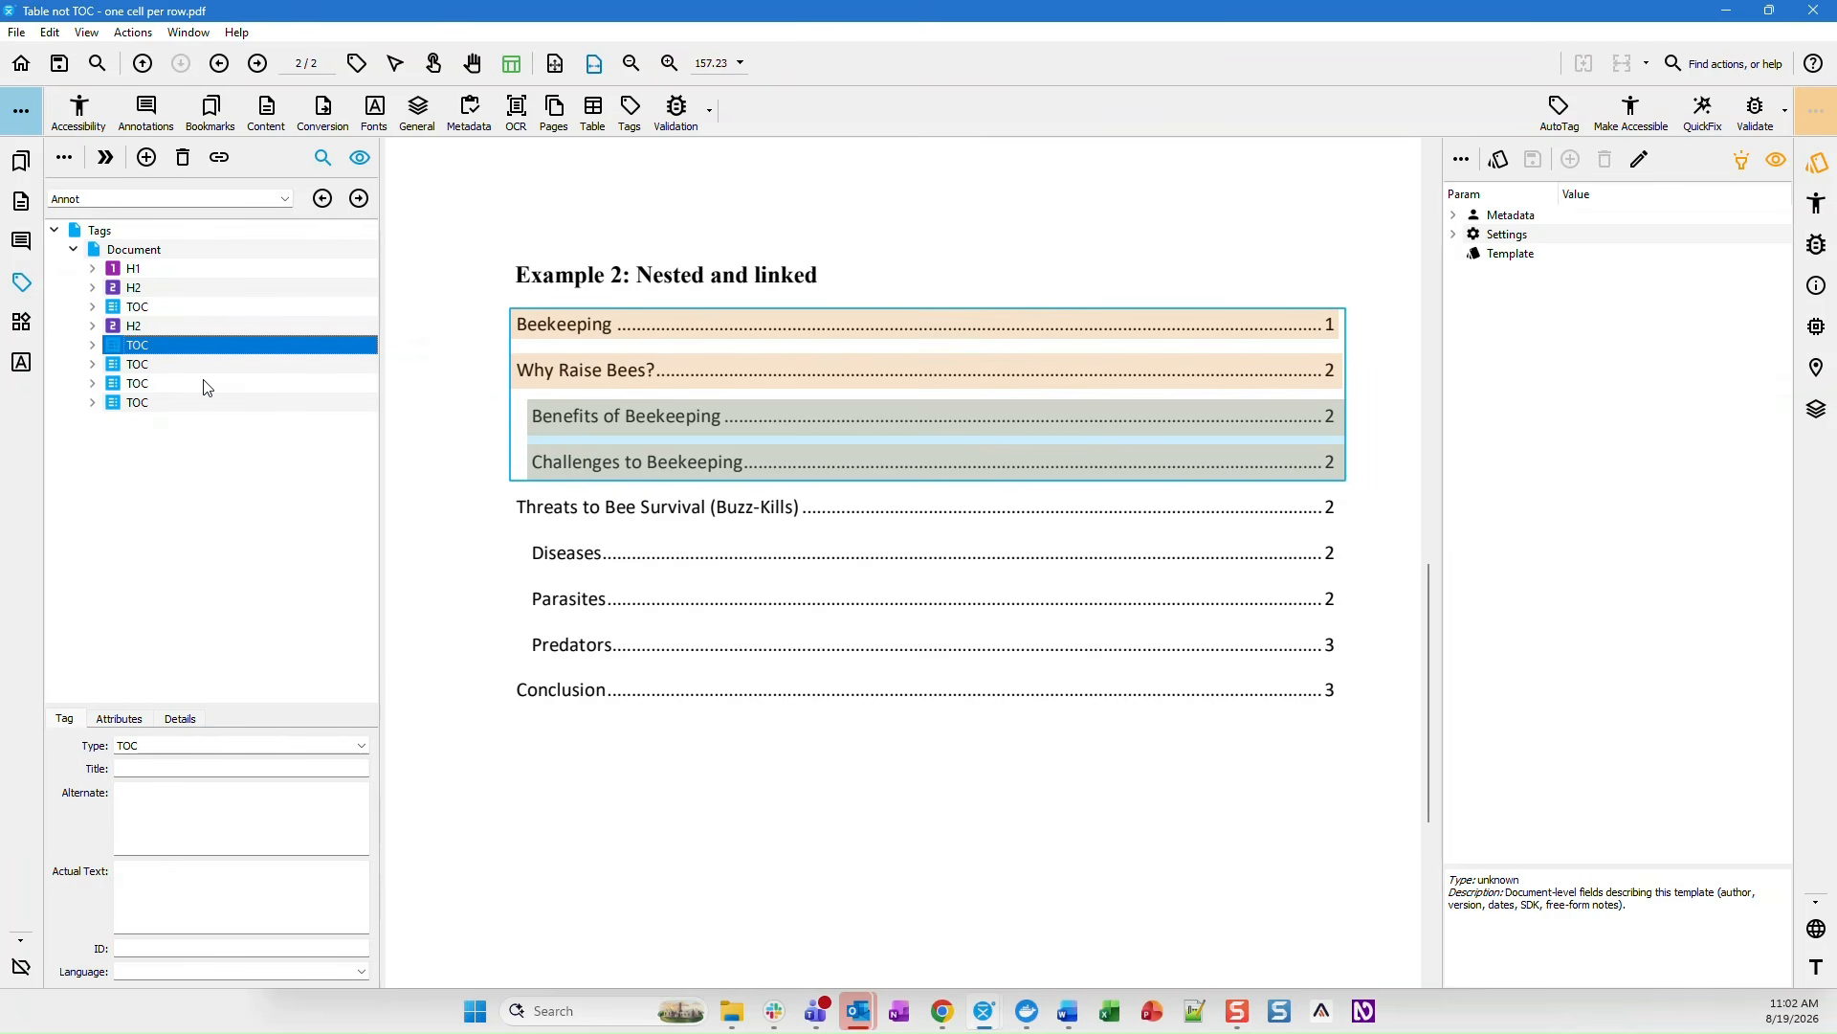
- Expand the Threats to Bee Survival TOC tag through its TOCI and Reference tags and examine its Link tag
key("Down")
key("Right")
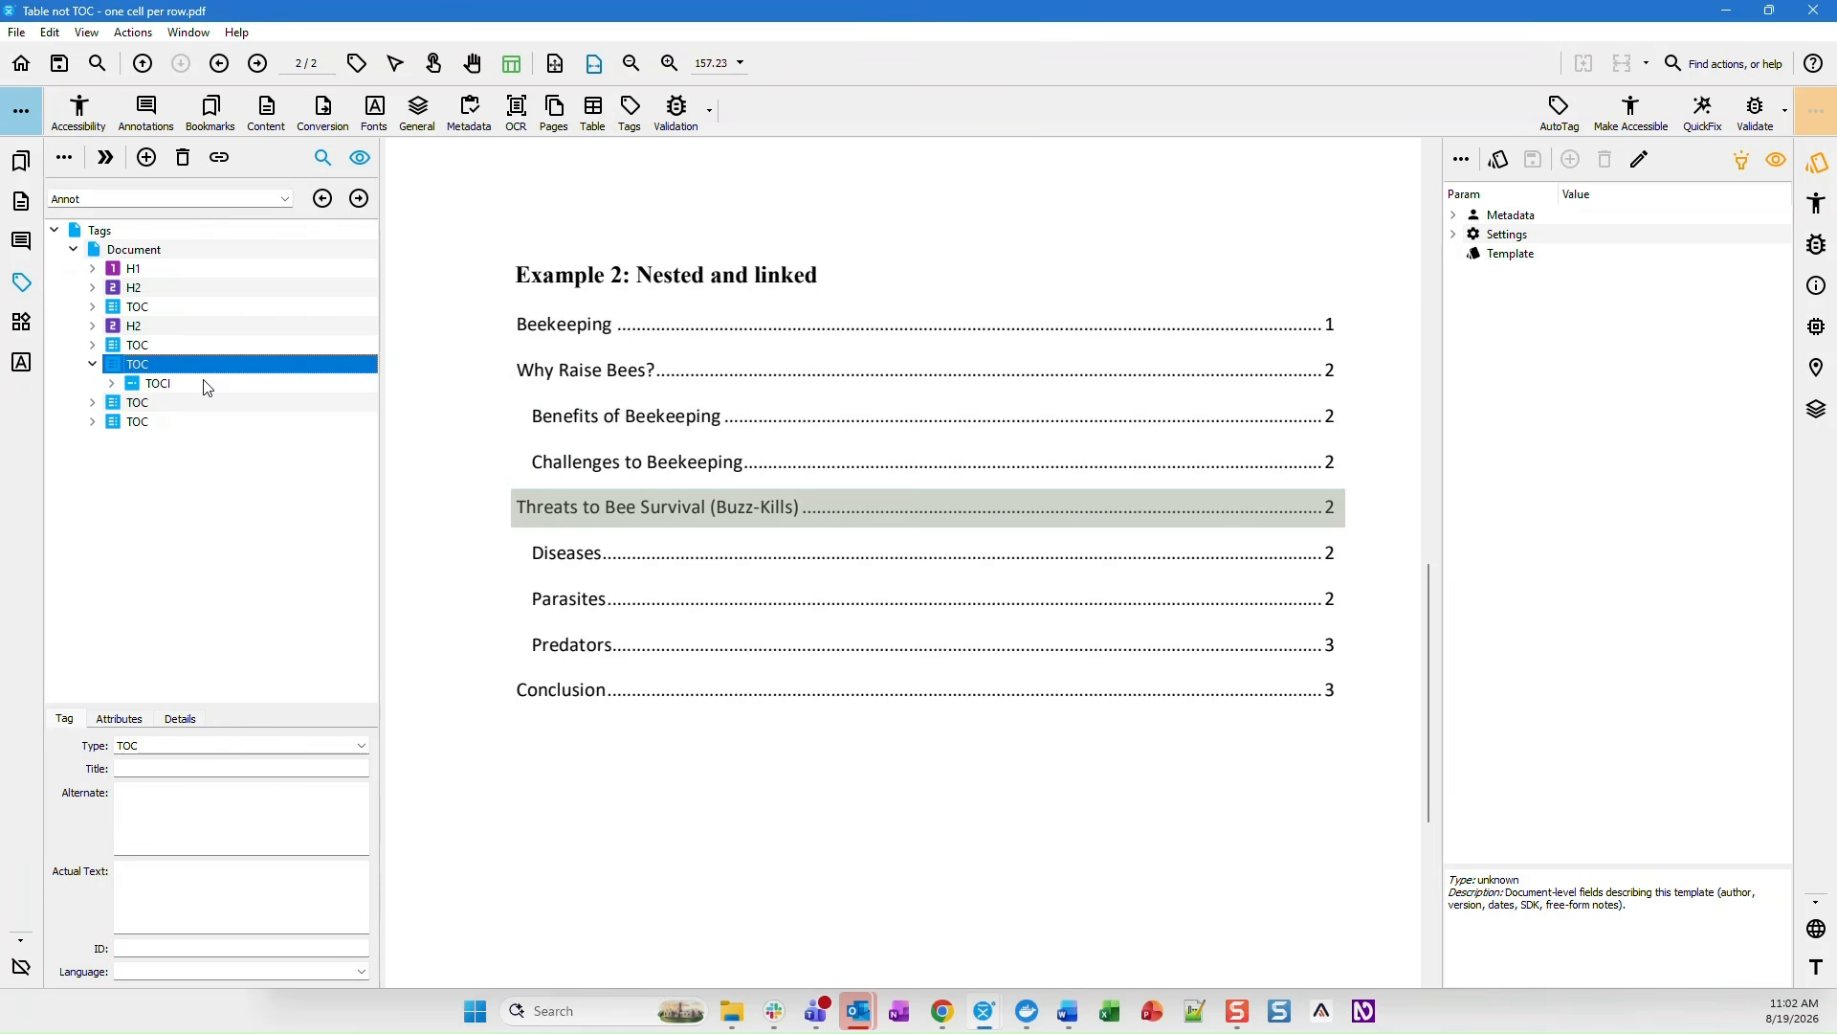
key("Down")
key("Right")
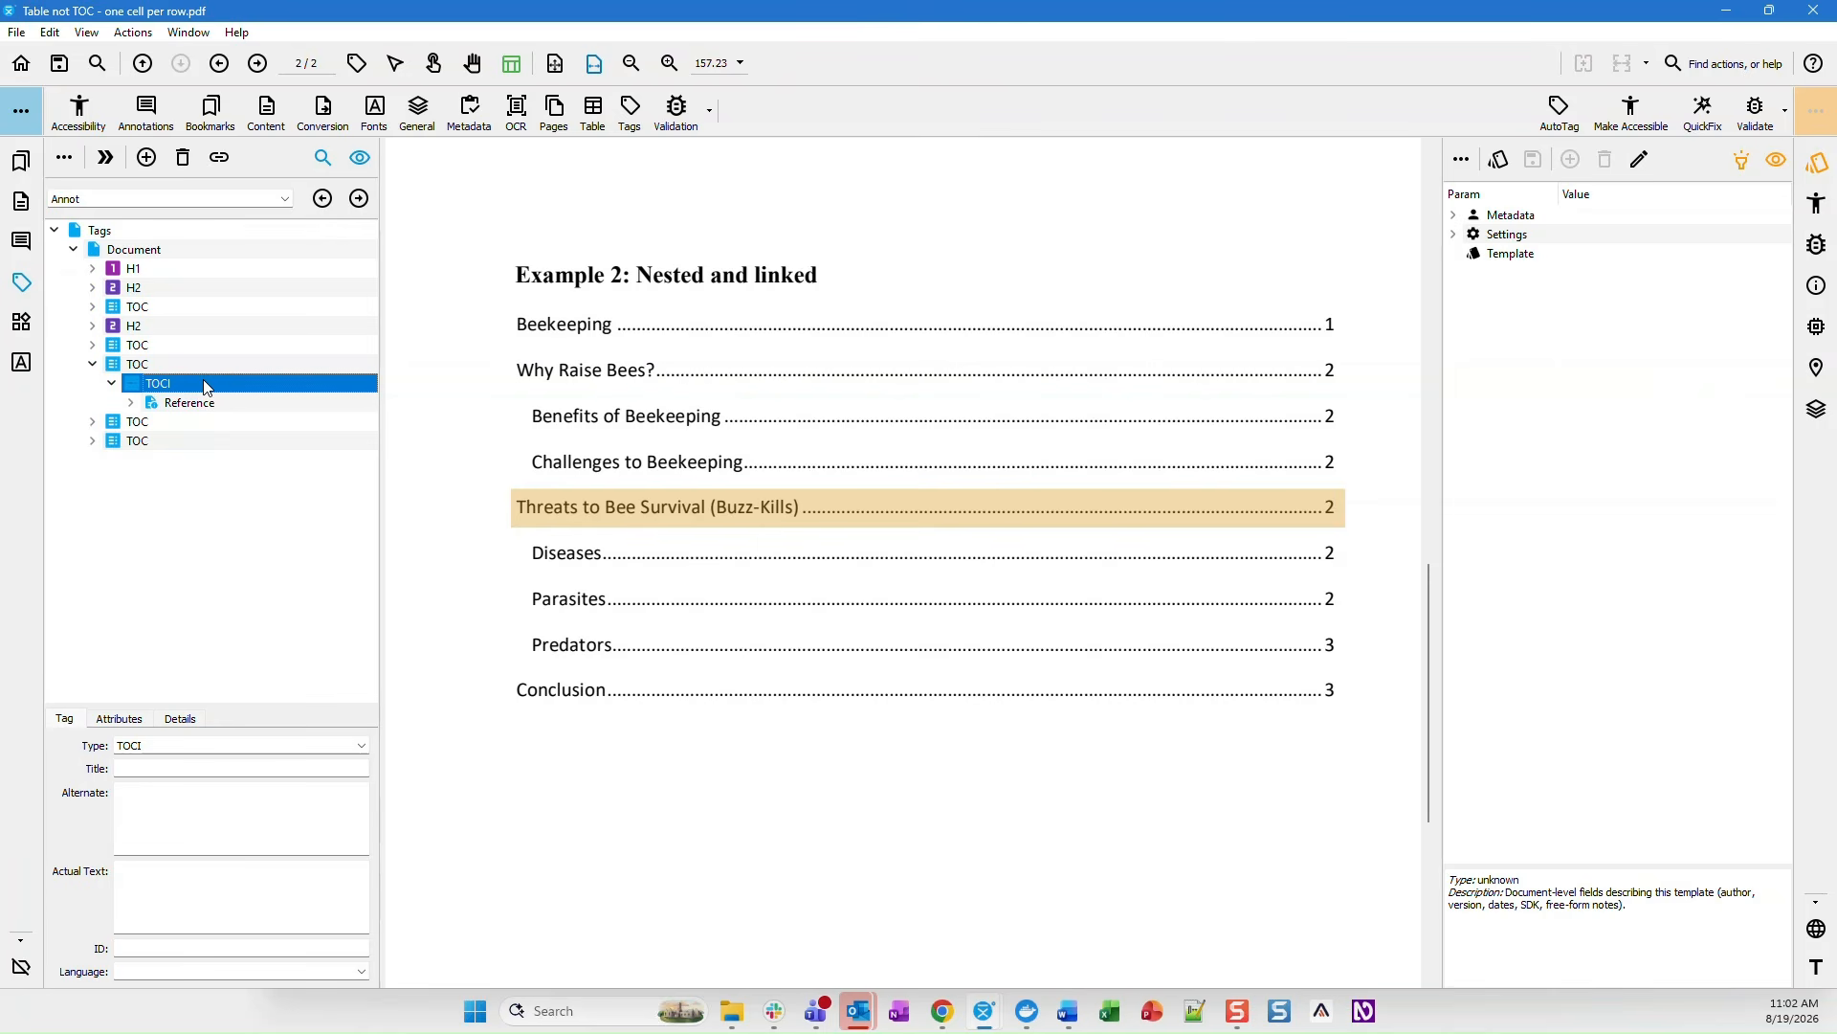
key("Down")
key("Right")
key("Down")
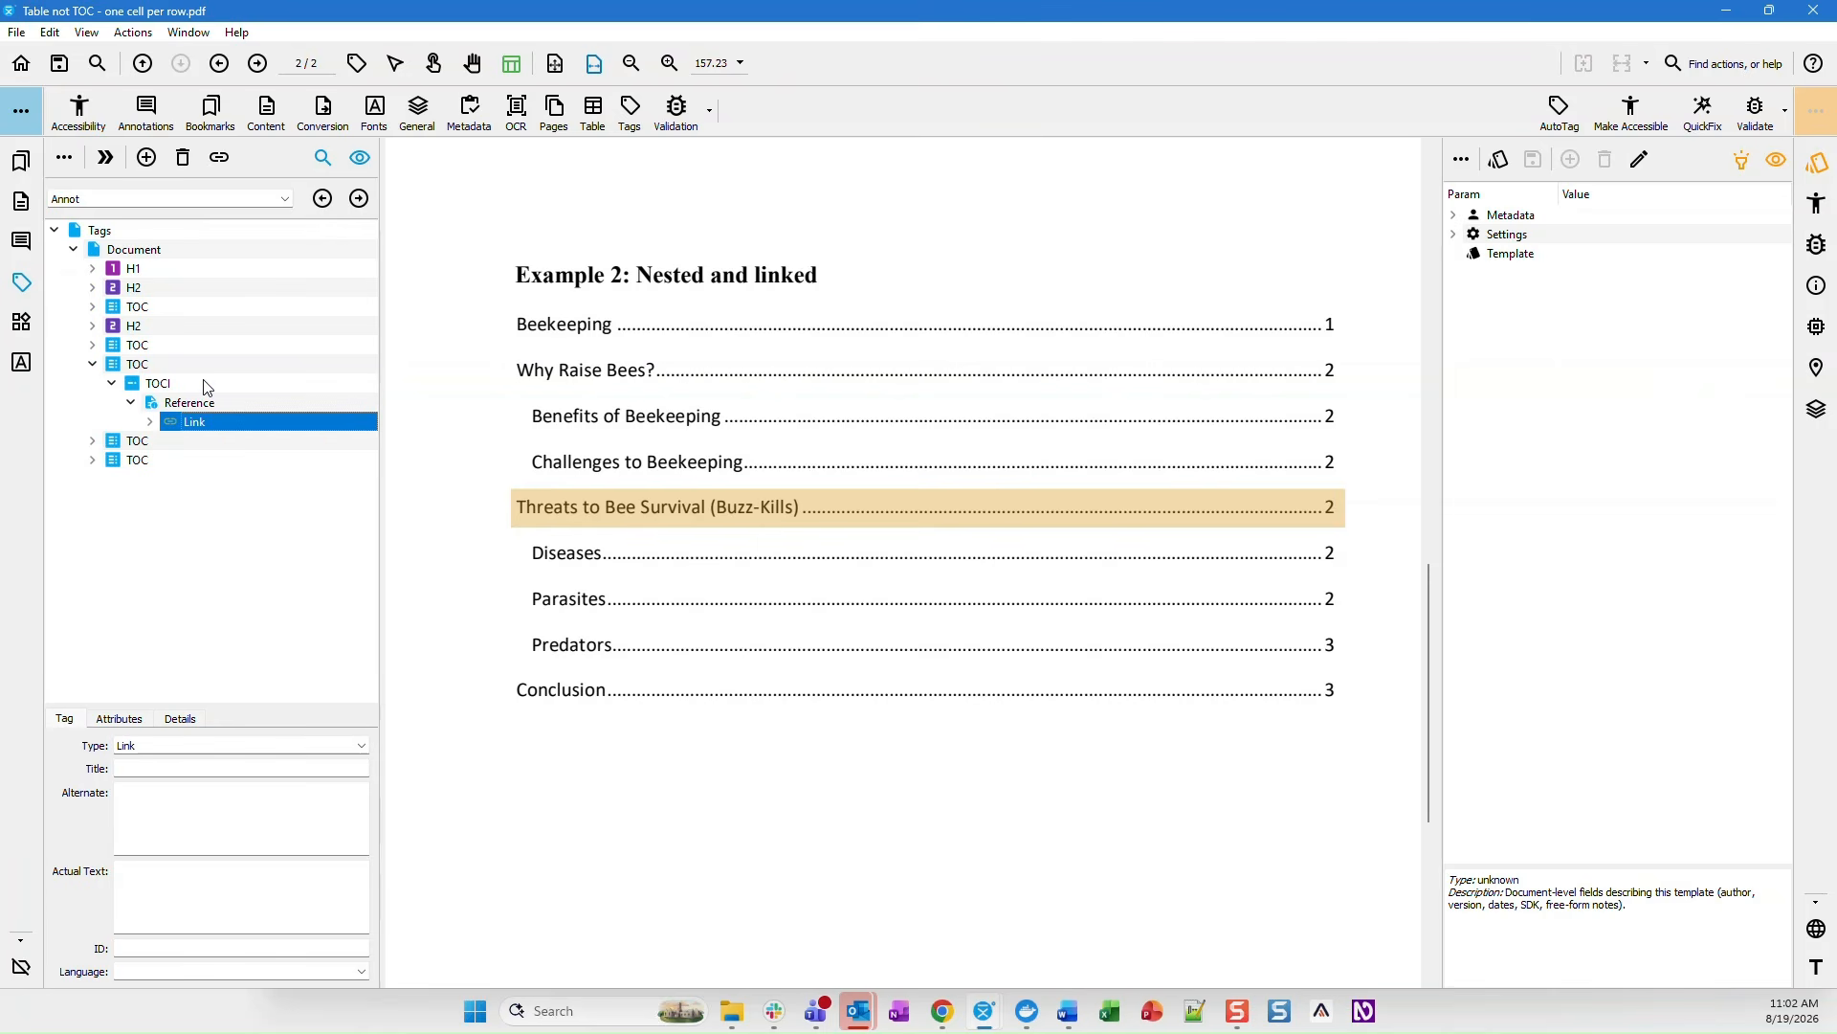
key("Right")
- Collapse the Threats to Bee Survival entry's tags back to its top-level TOC tag
key("Left")
key("Left")
key("Left")
key("Left")
key("Left")
key("Left")
key("Left")
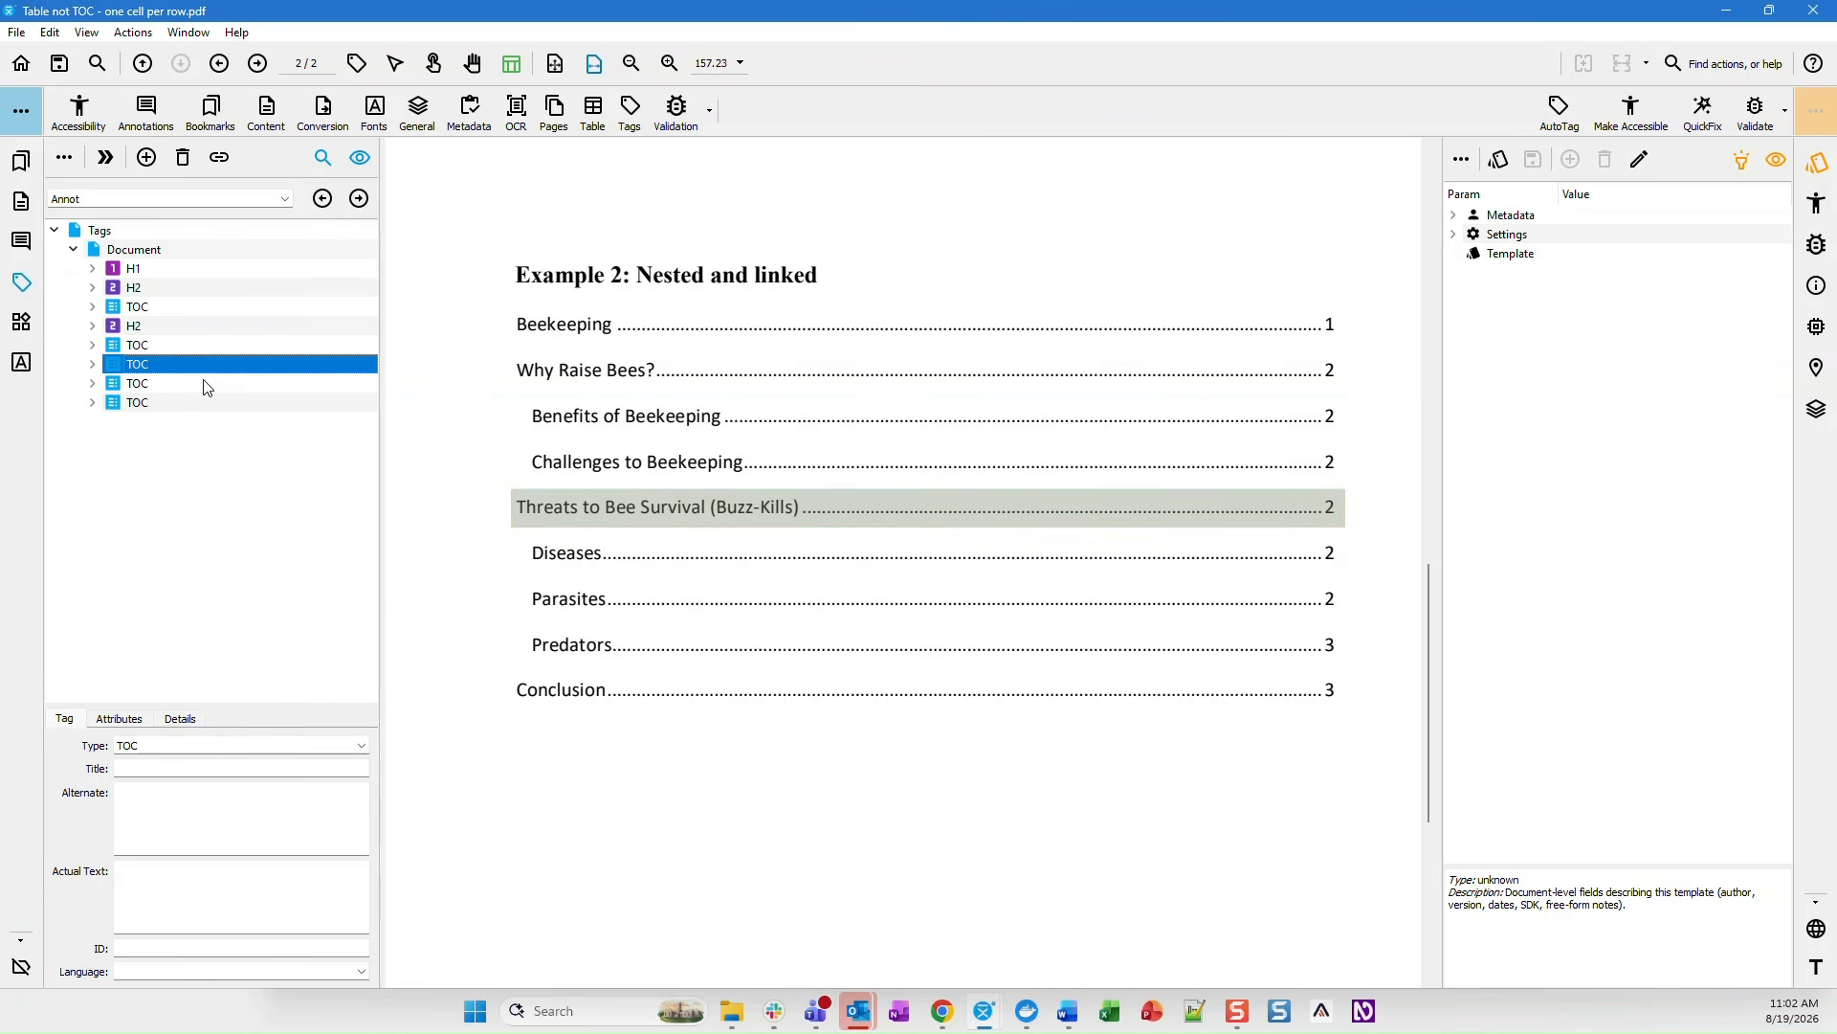
- Check the TOCI tags in the TOC tag holding Diseases, Parasites and Predators, and expand that TOC tag's entire contents
key("Down")
key("Right")
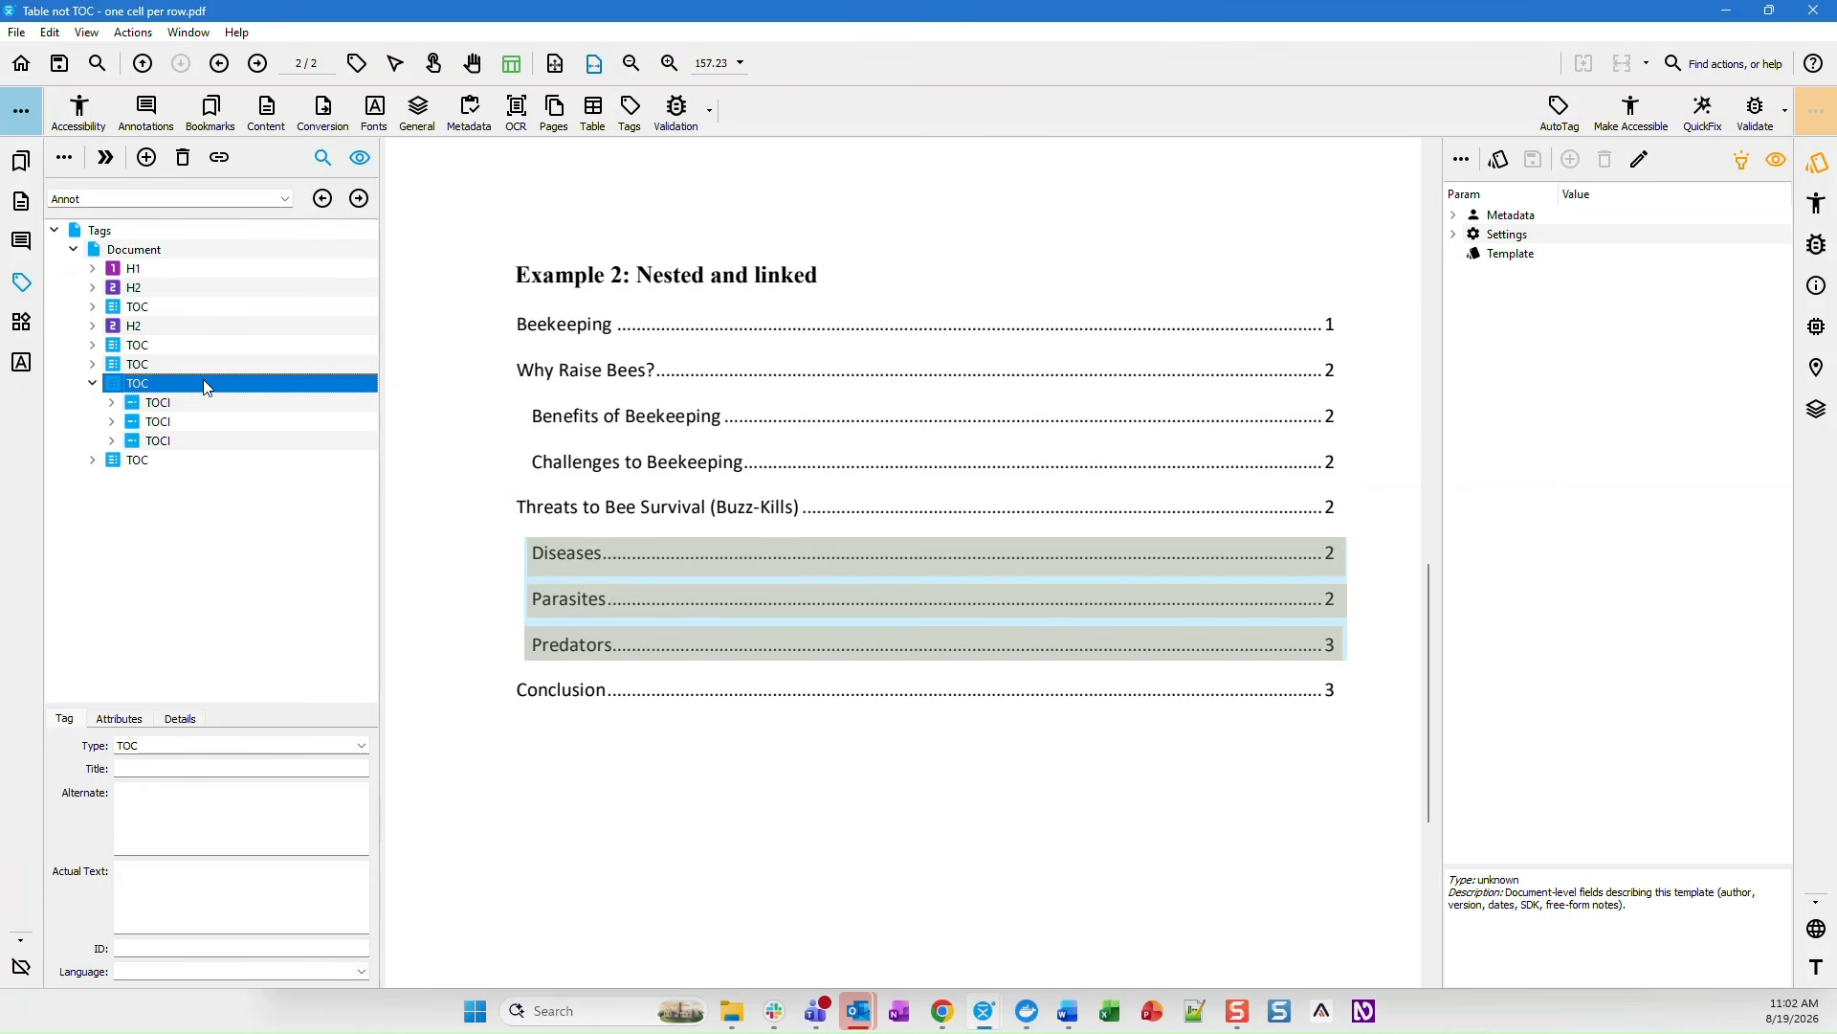
key("Down")
key("Down")
key("Down")
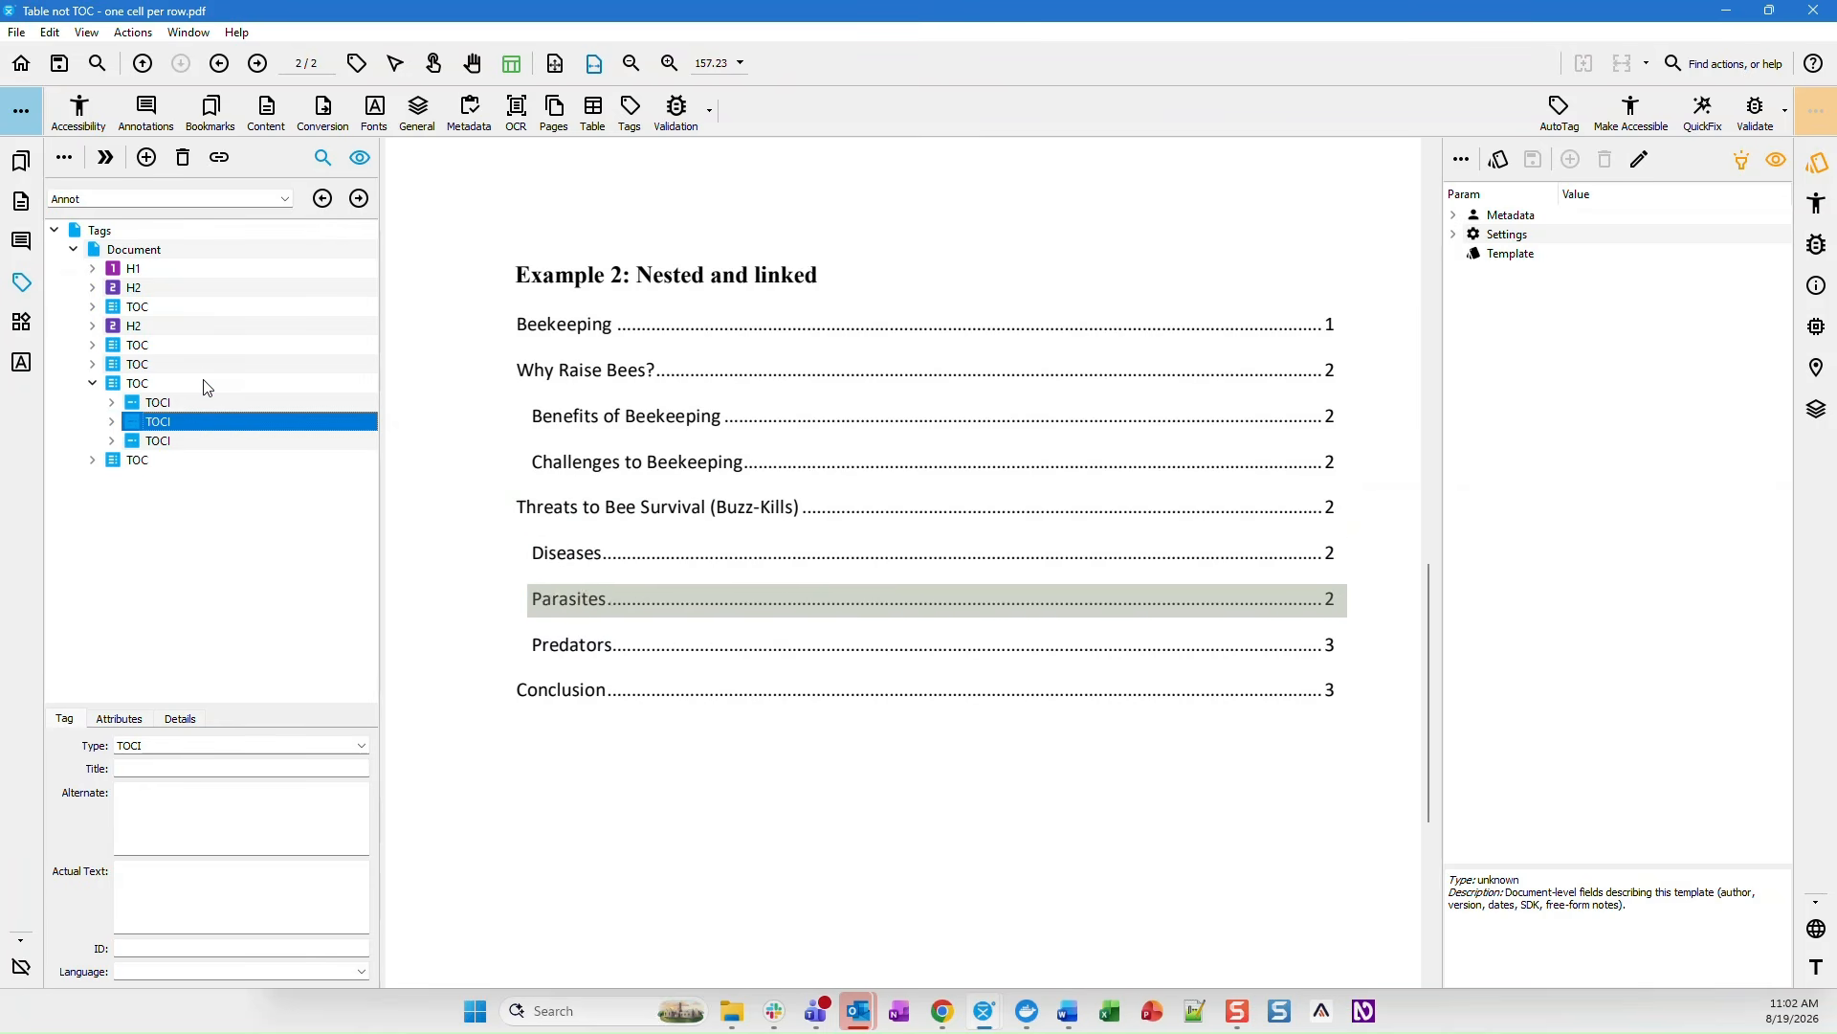
key("Up")
key("Up")
key("Up")
key("KP_Multiply")
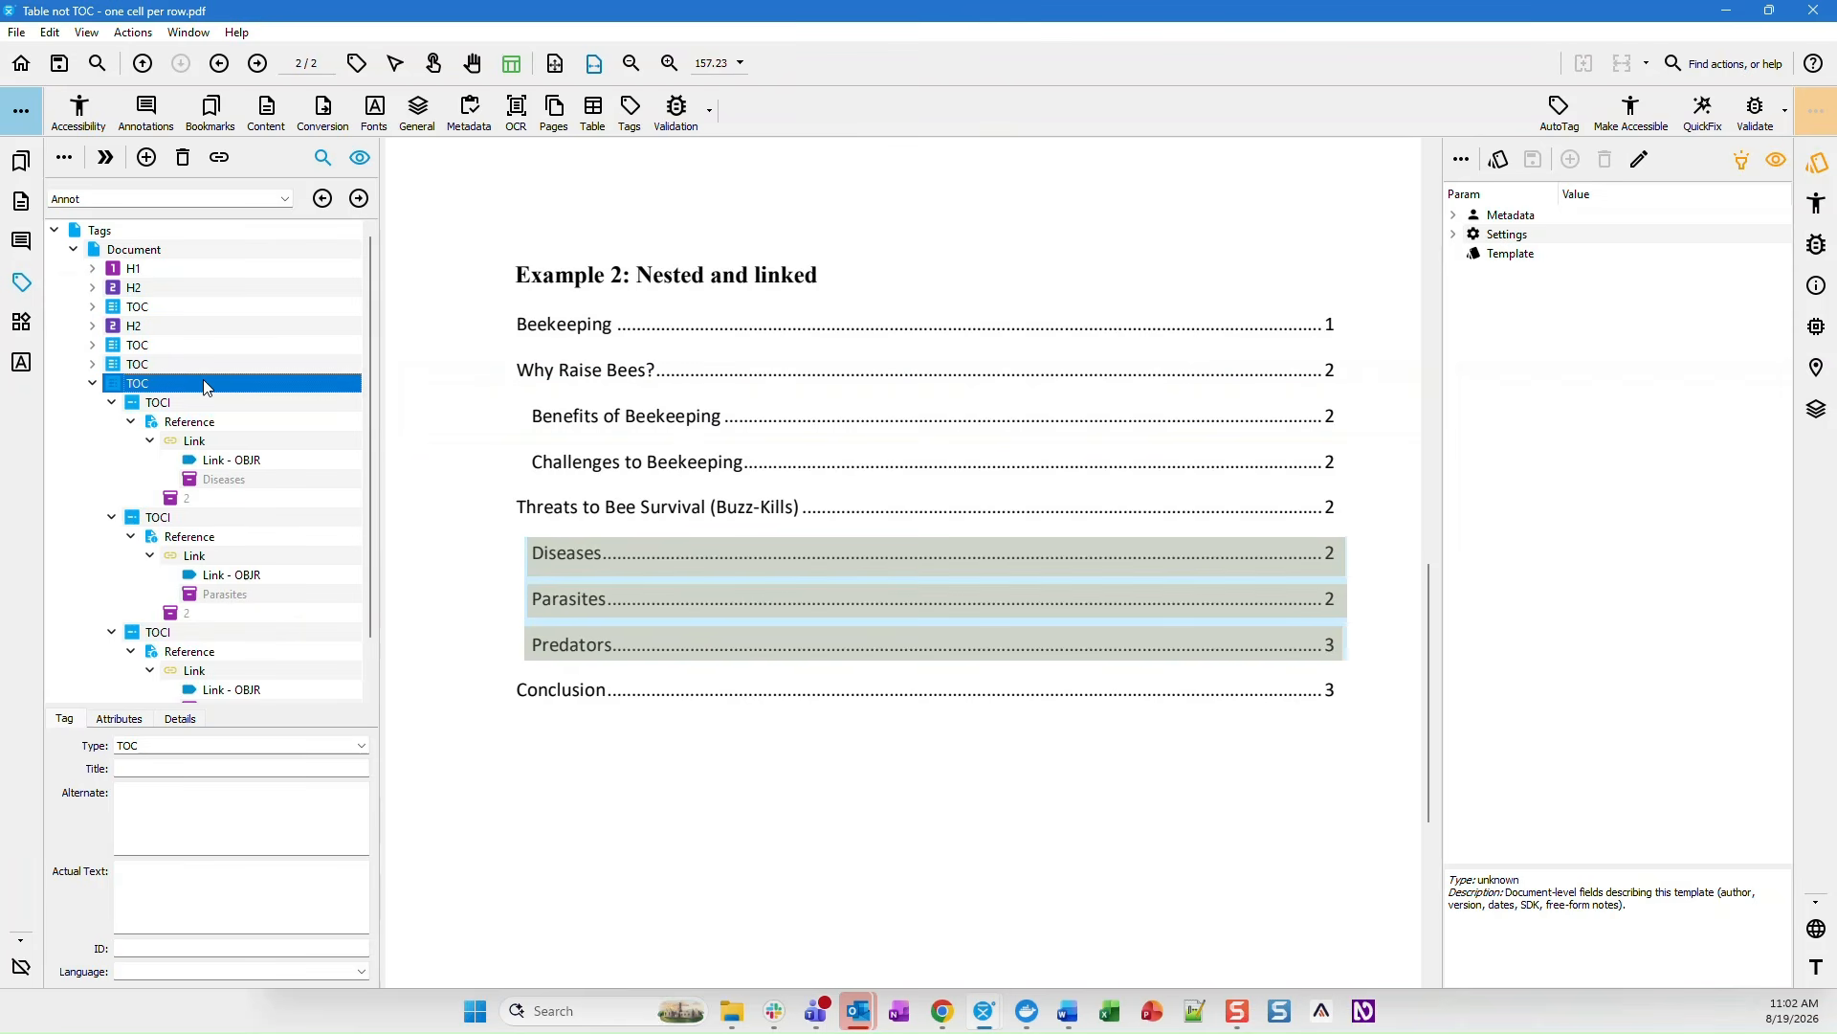
- Examine the Diseases entry's Reference and Link tags and collapse its TOCI tag
key("Down")
key("Down")
key("Left")
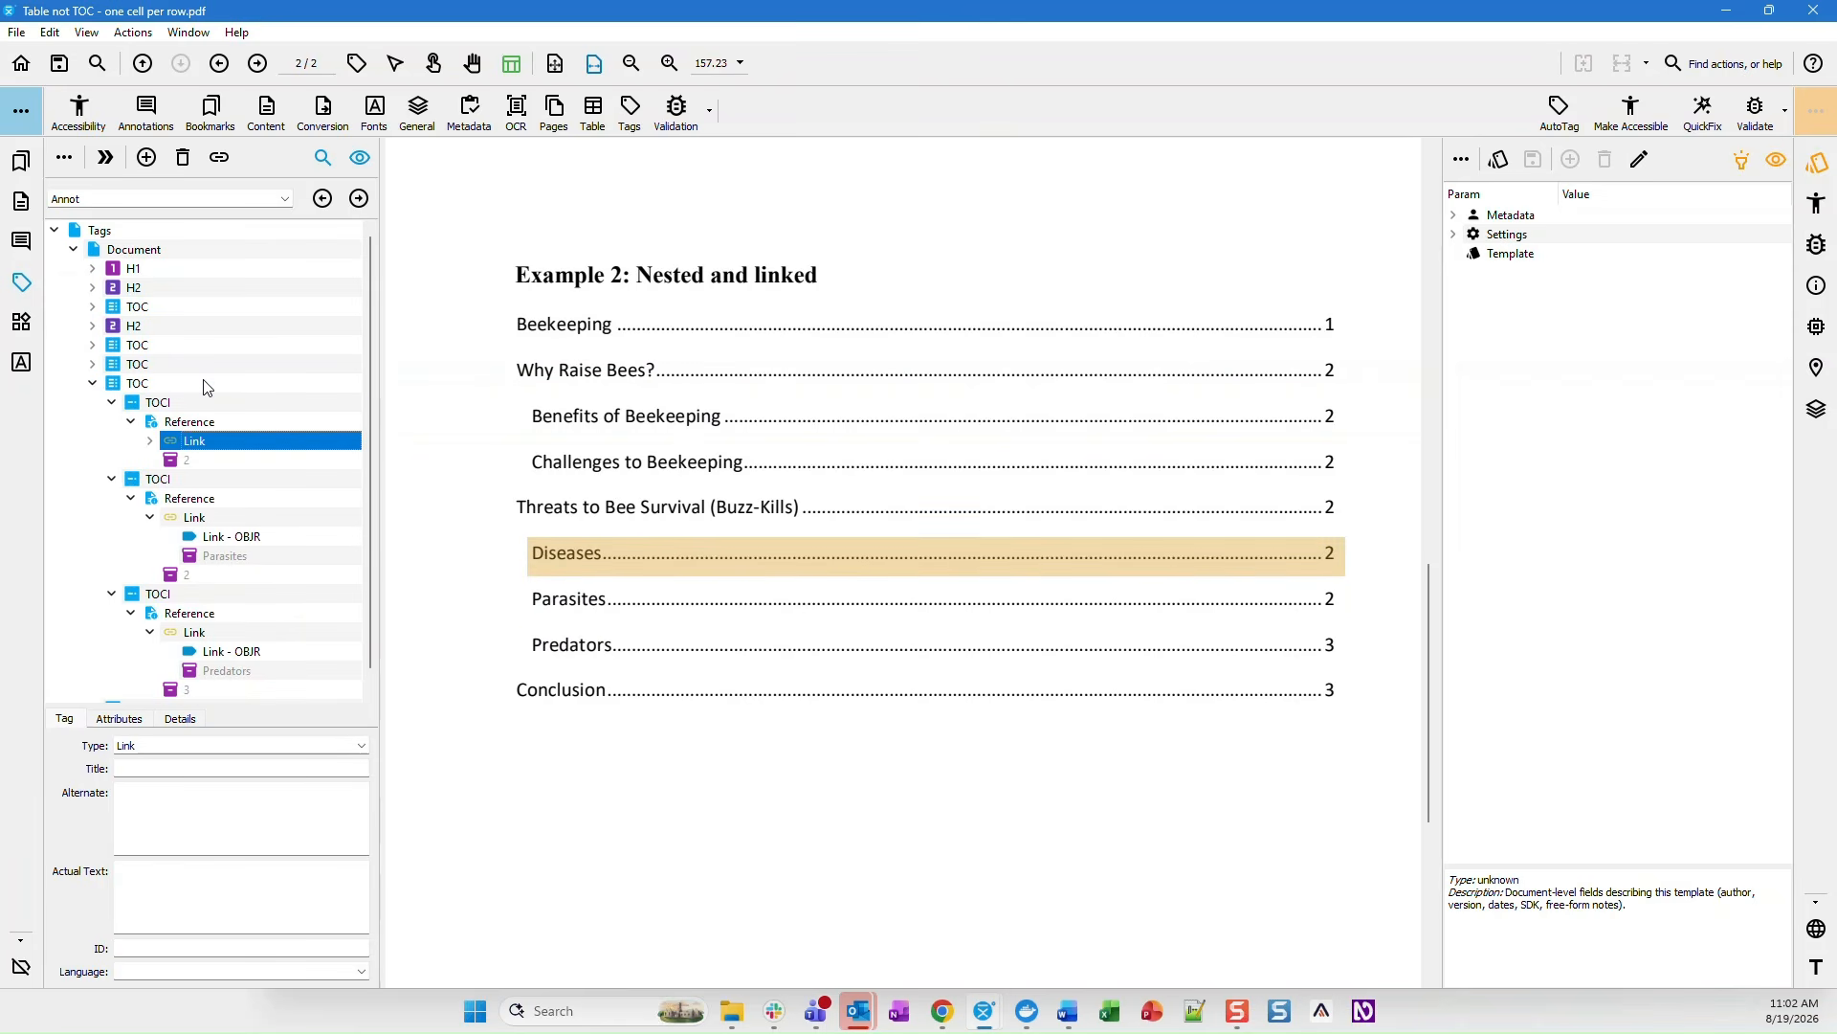
key("Left")
key("Left")
key("Left")
key("Left")
- Examine the Parasites entry's Reference tag and collapse its TOCI tag
key("Down")
key("Down")
key("Down")
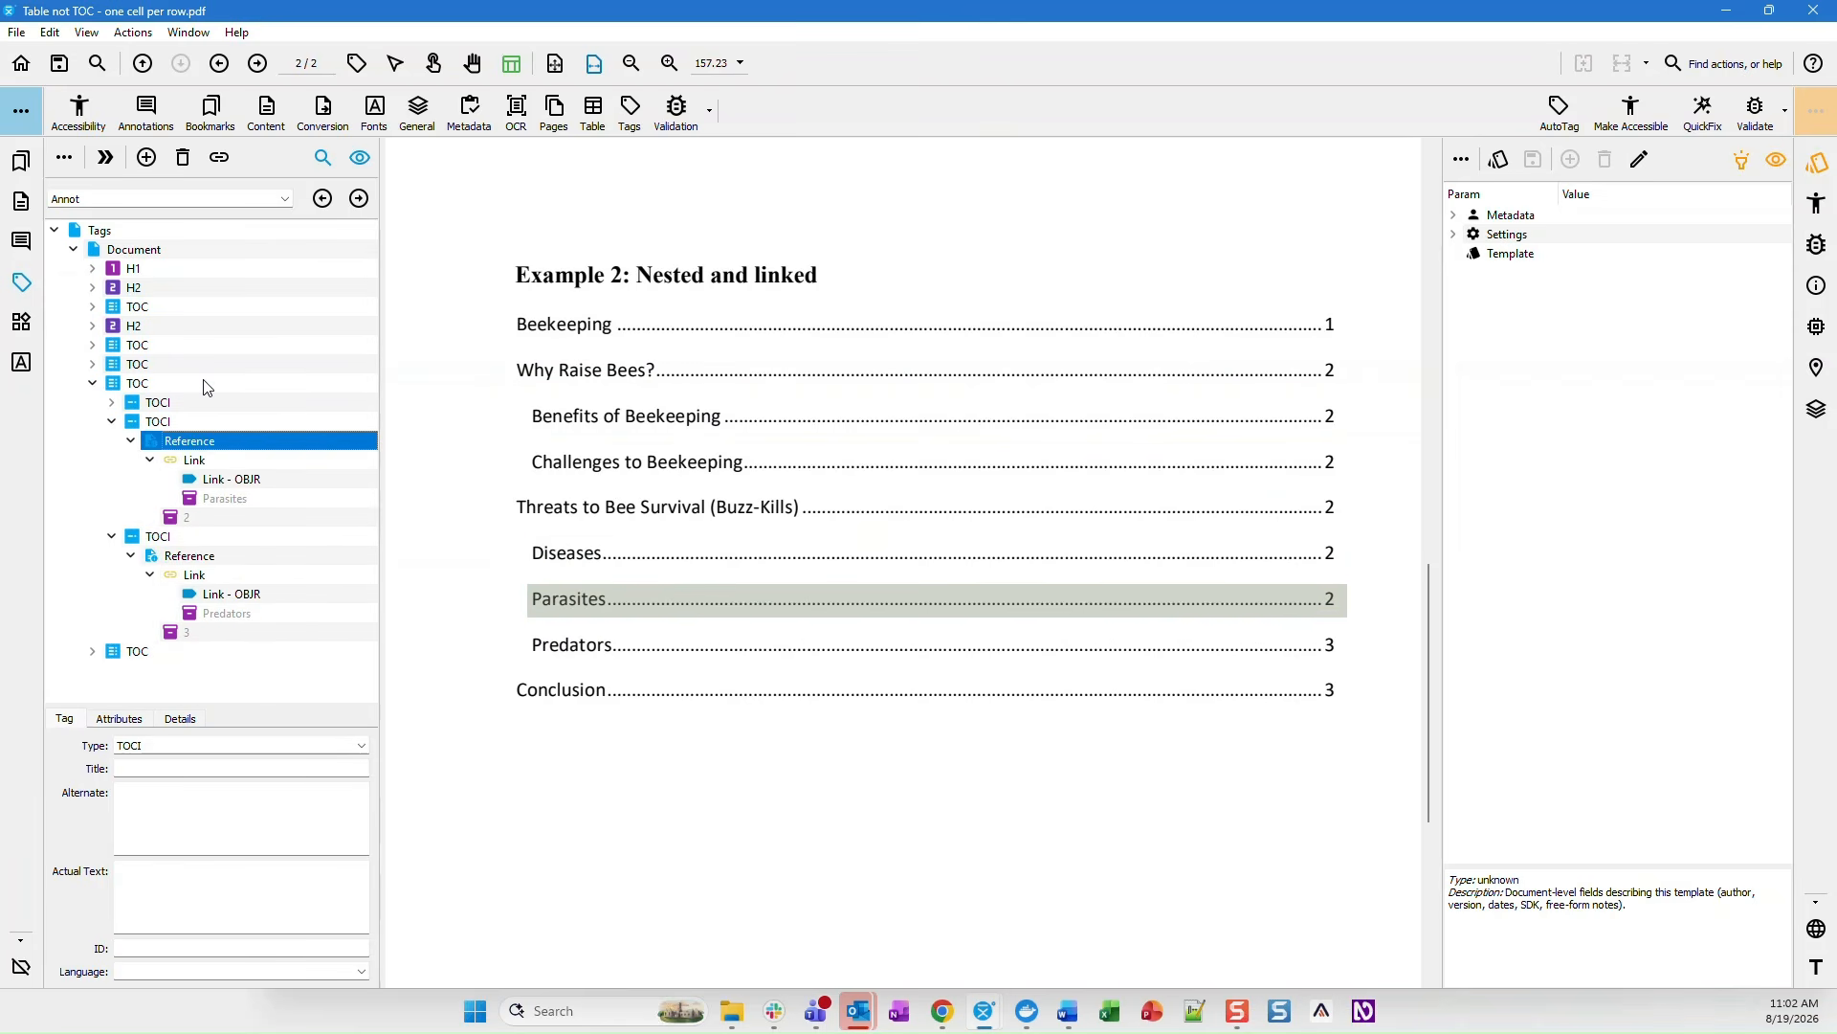
key("Left")
key("Left")
key("Left")
key("Left")
key("Left")
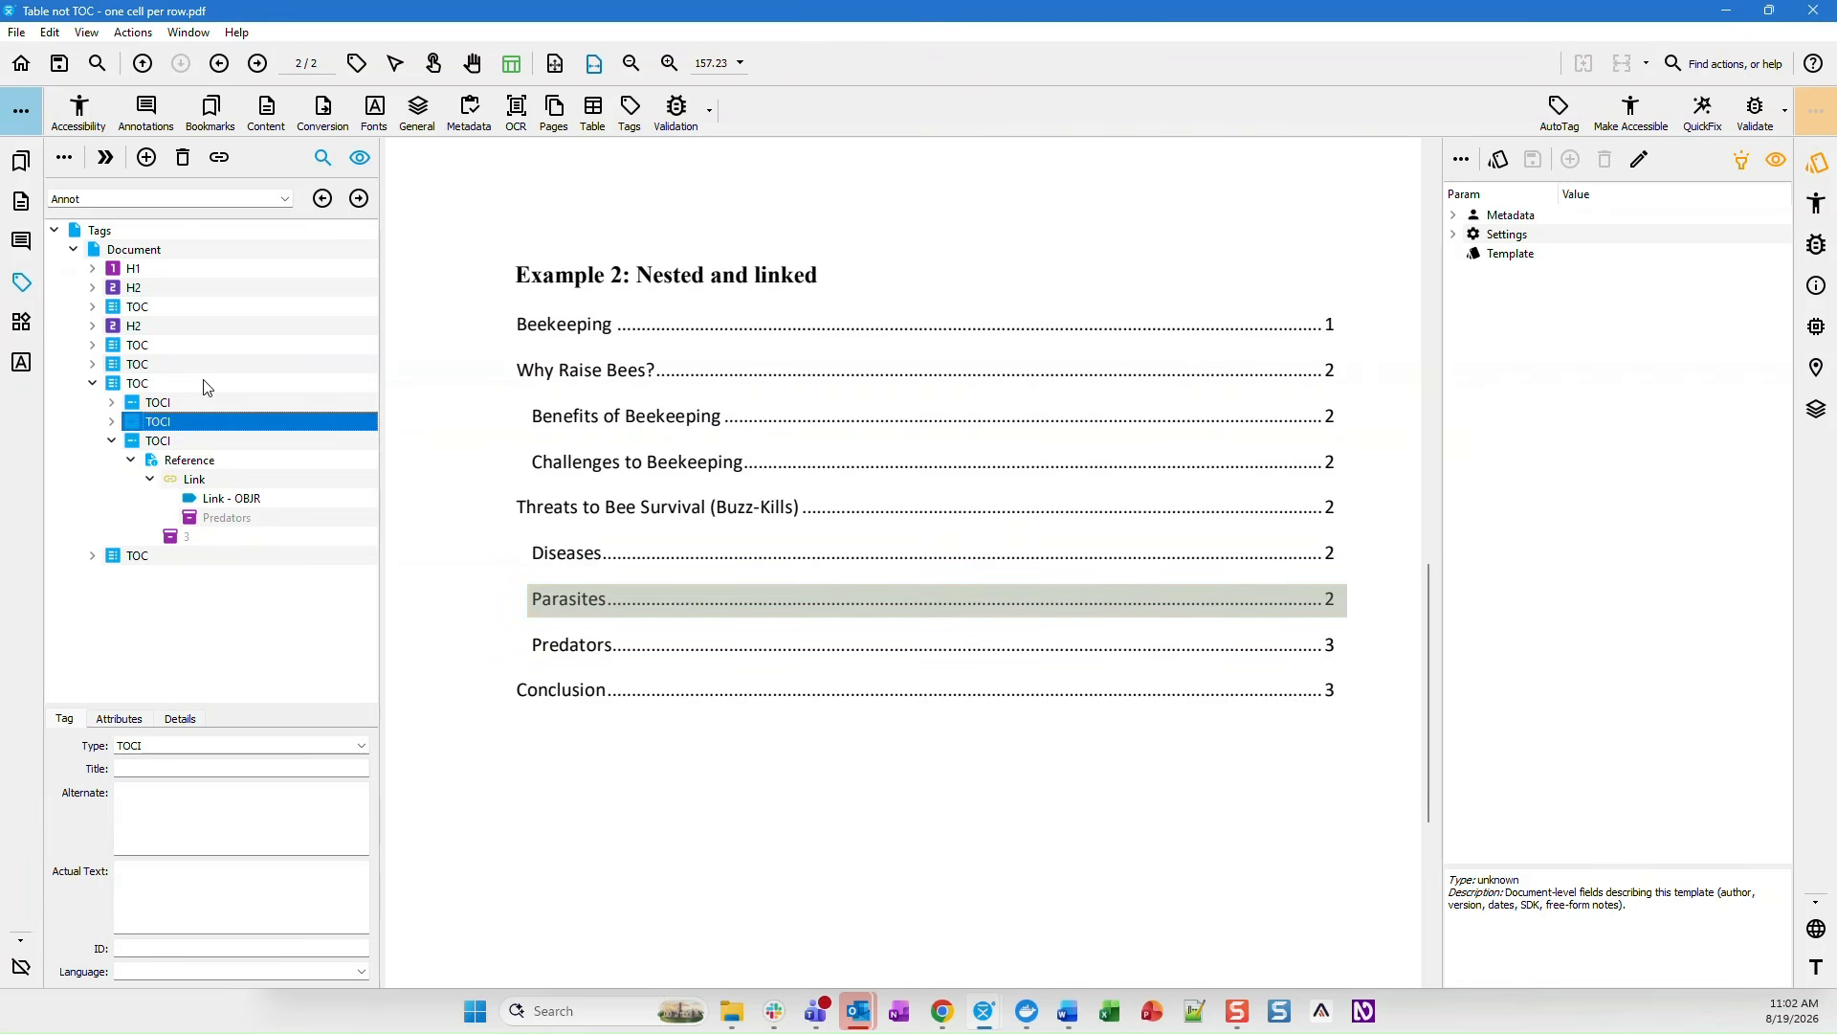
- Examine the Predators entry's Reference and Link tags and collapse its TOCI tag
key("Down")
key("Down")
key("Down")
key("Left")
key("Left")
key("Left")
key("Left")
key("Left")
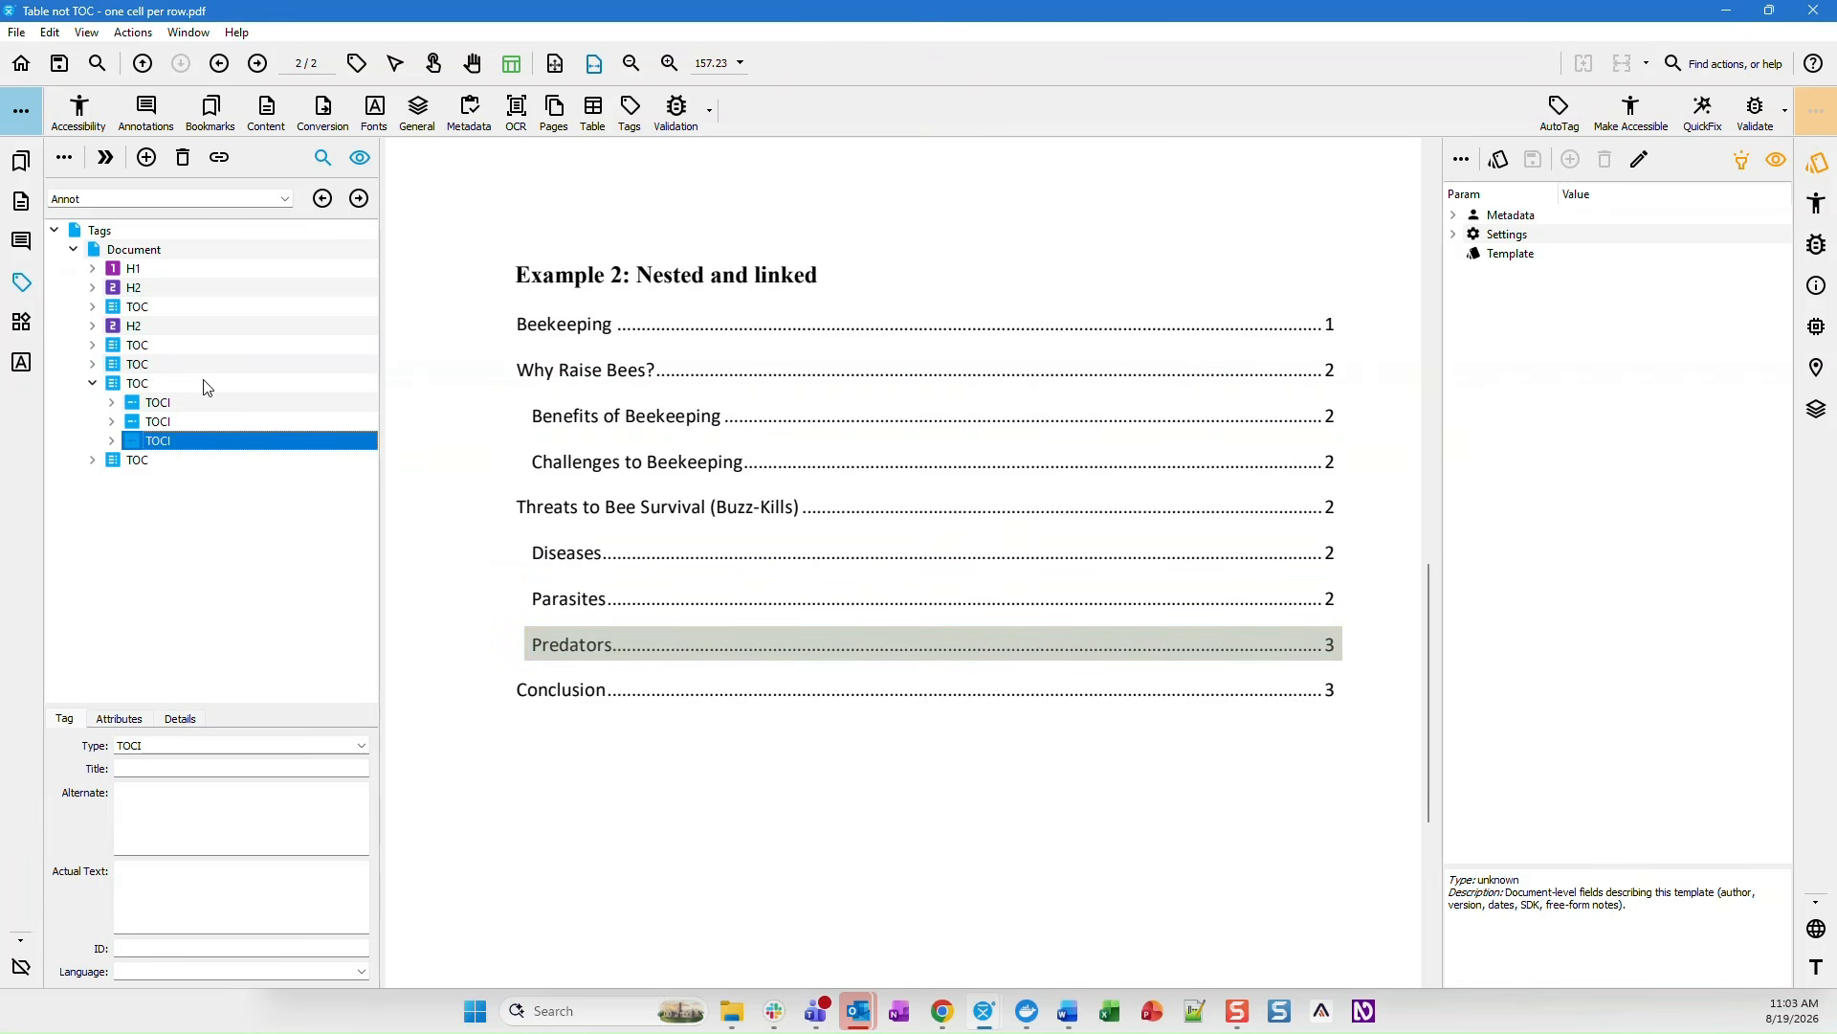
- Review the TOC tag holding Diseases, Parasites and Predators, and expand the Threats to Bee Survival TOC tag
key("Up")
key("Up")
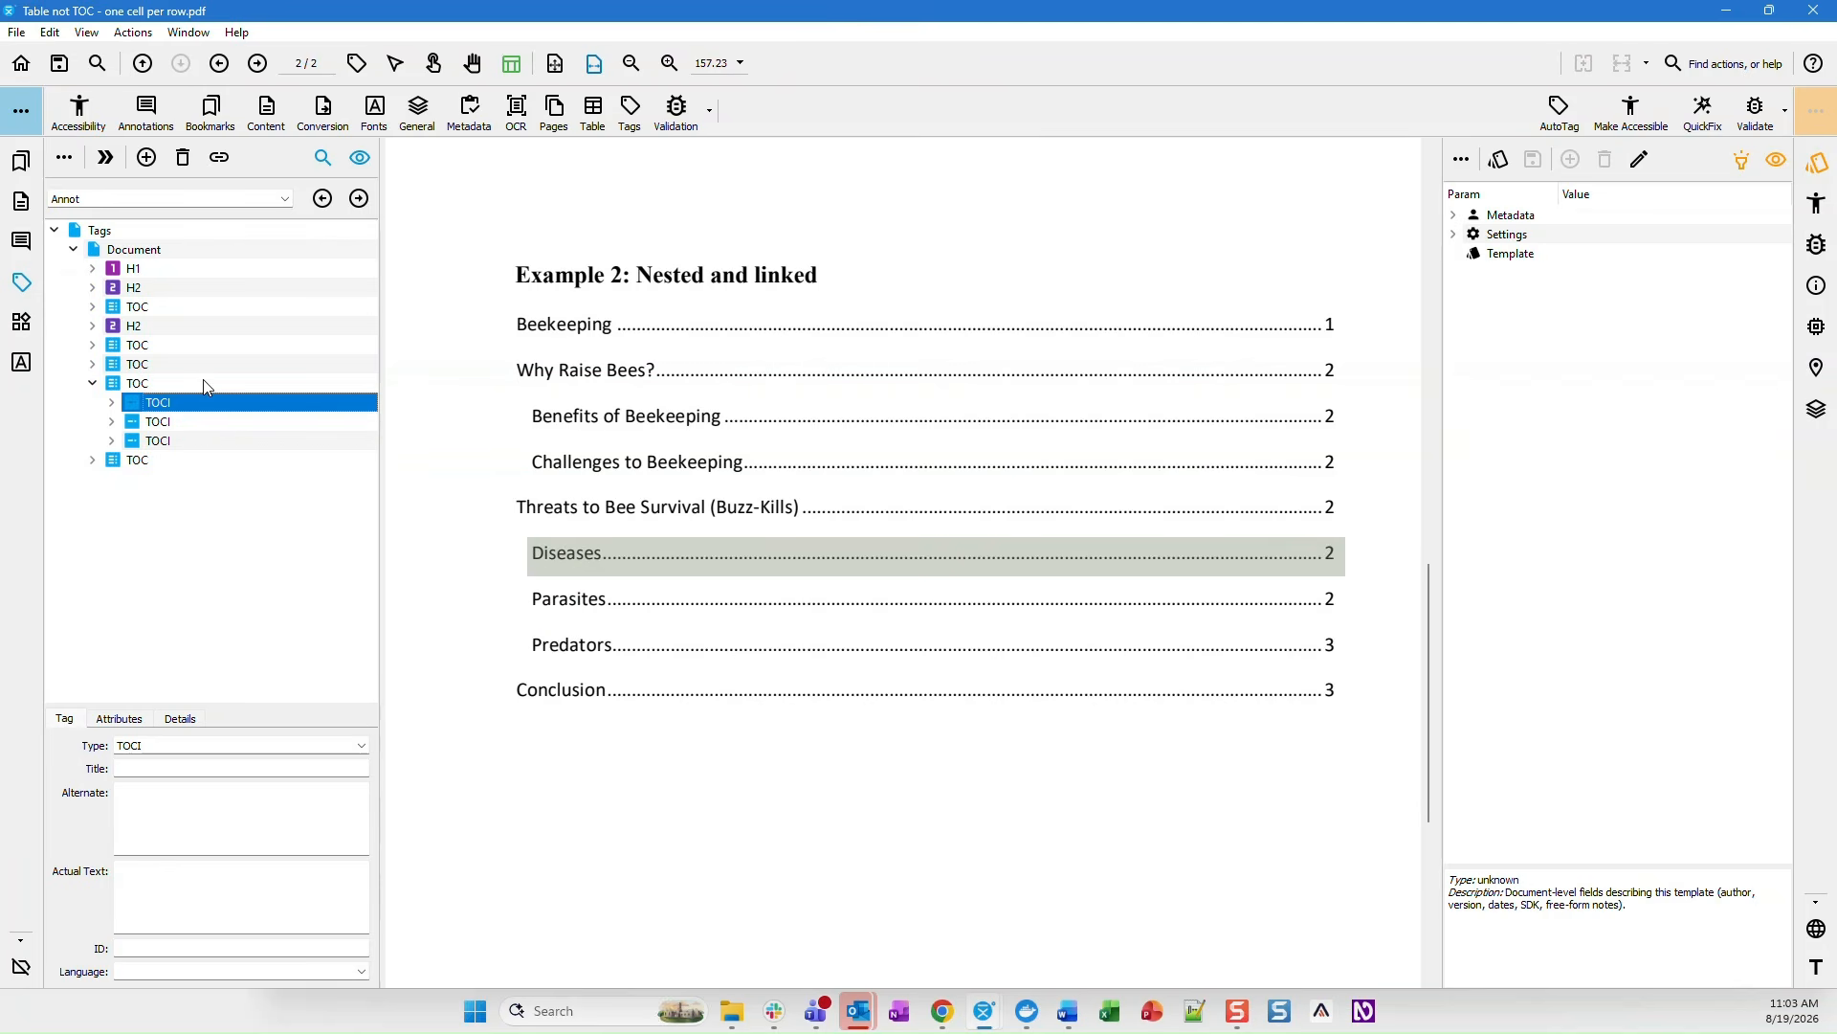
key("Up")
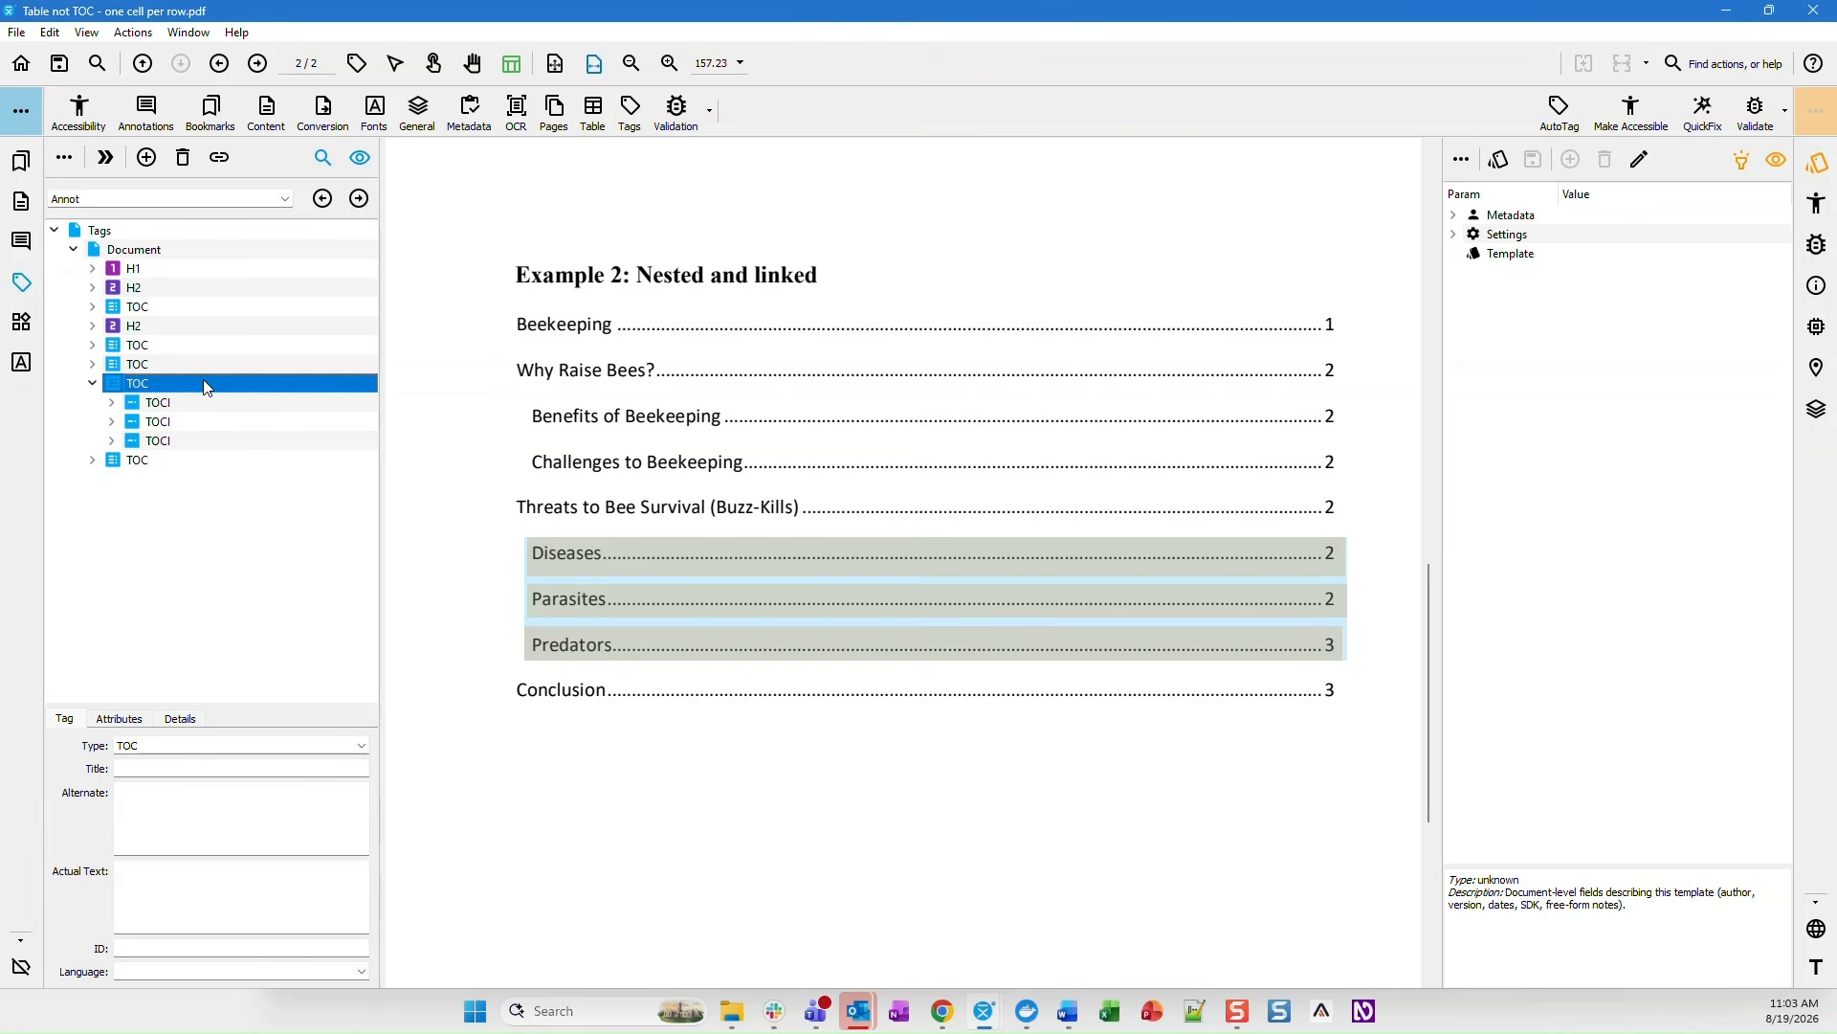
key("Up")
key("Right")
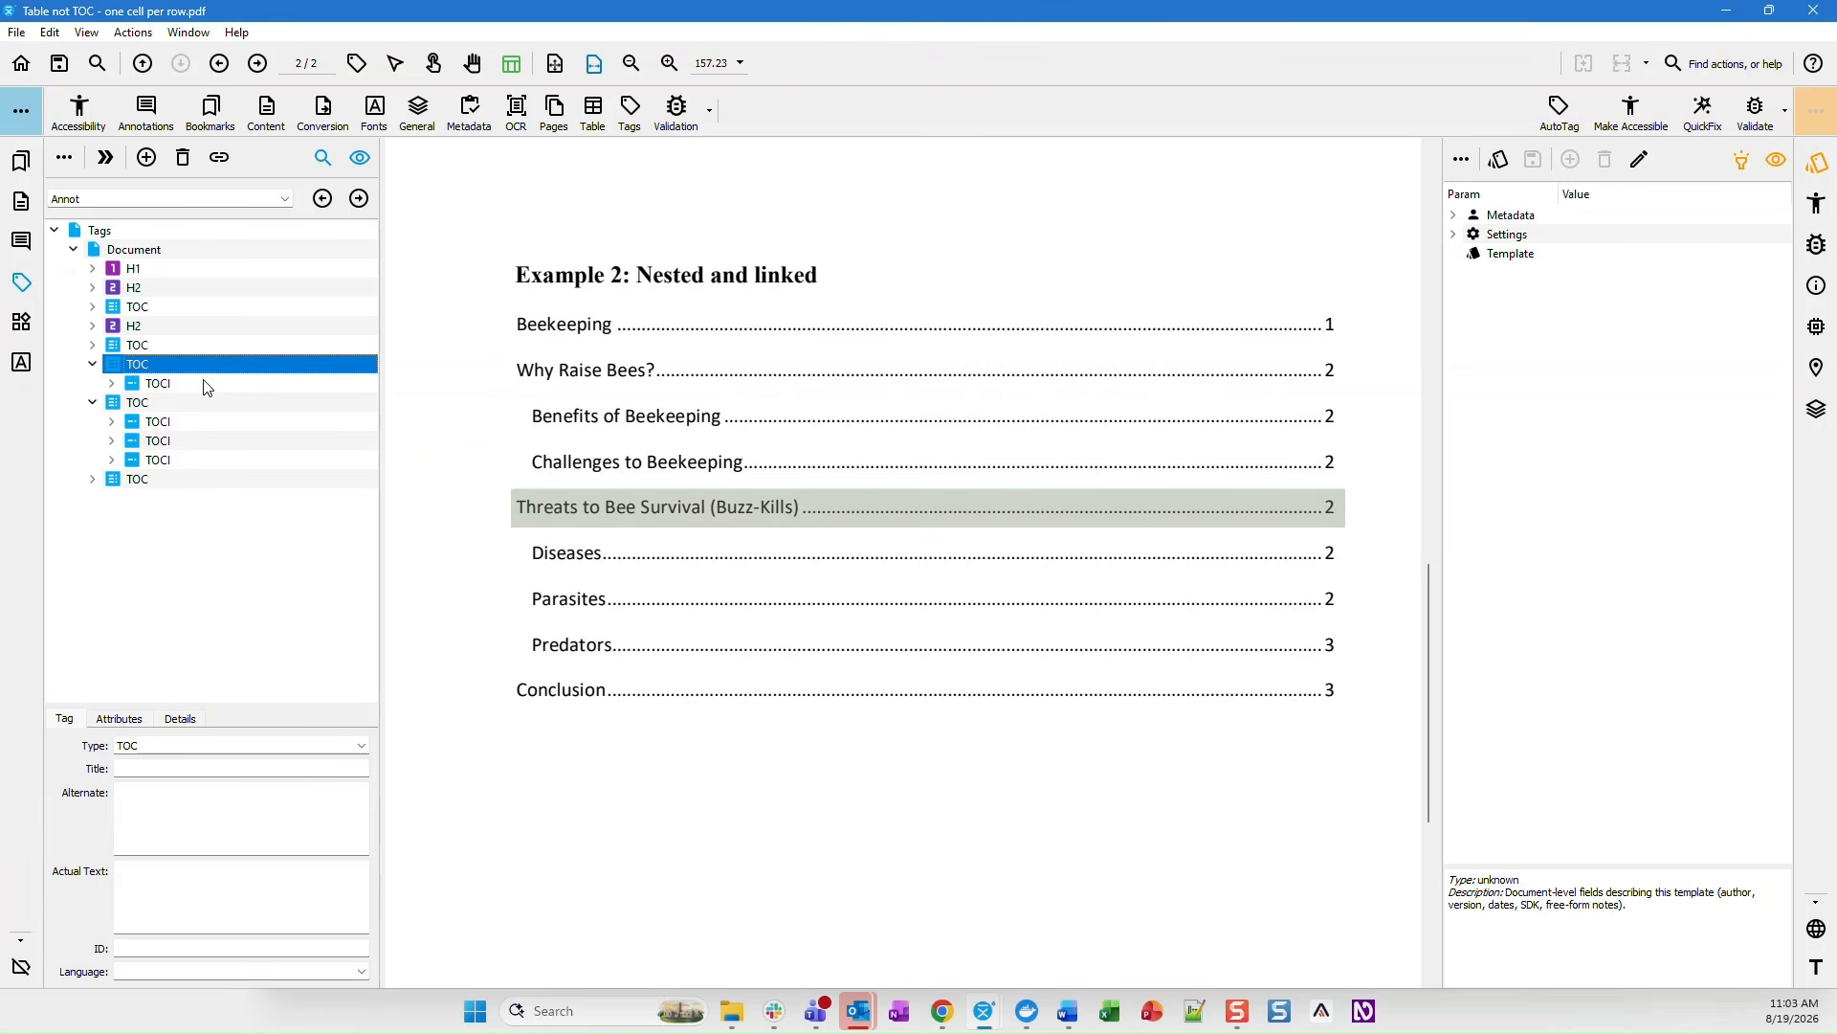
- Copy the Diseases, Parasites and Predators TOC tag, paste it as a child of the Threats to Bee Survival TOCI tag, and collapse the parent TOC
key("Down")
key("Down")
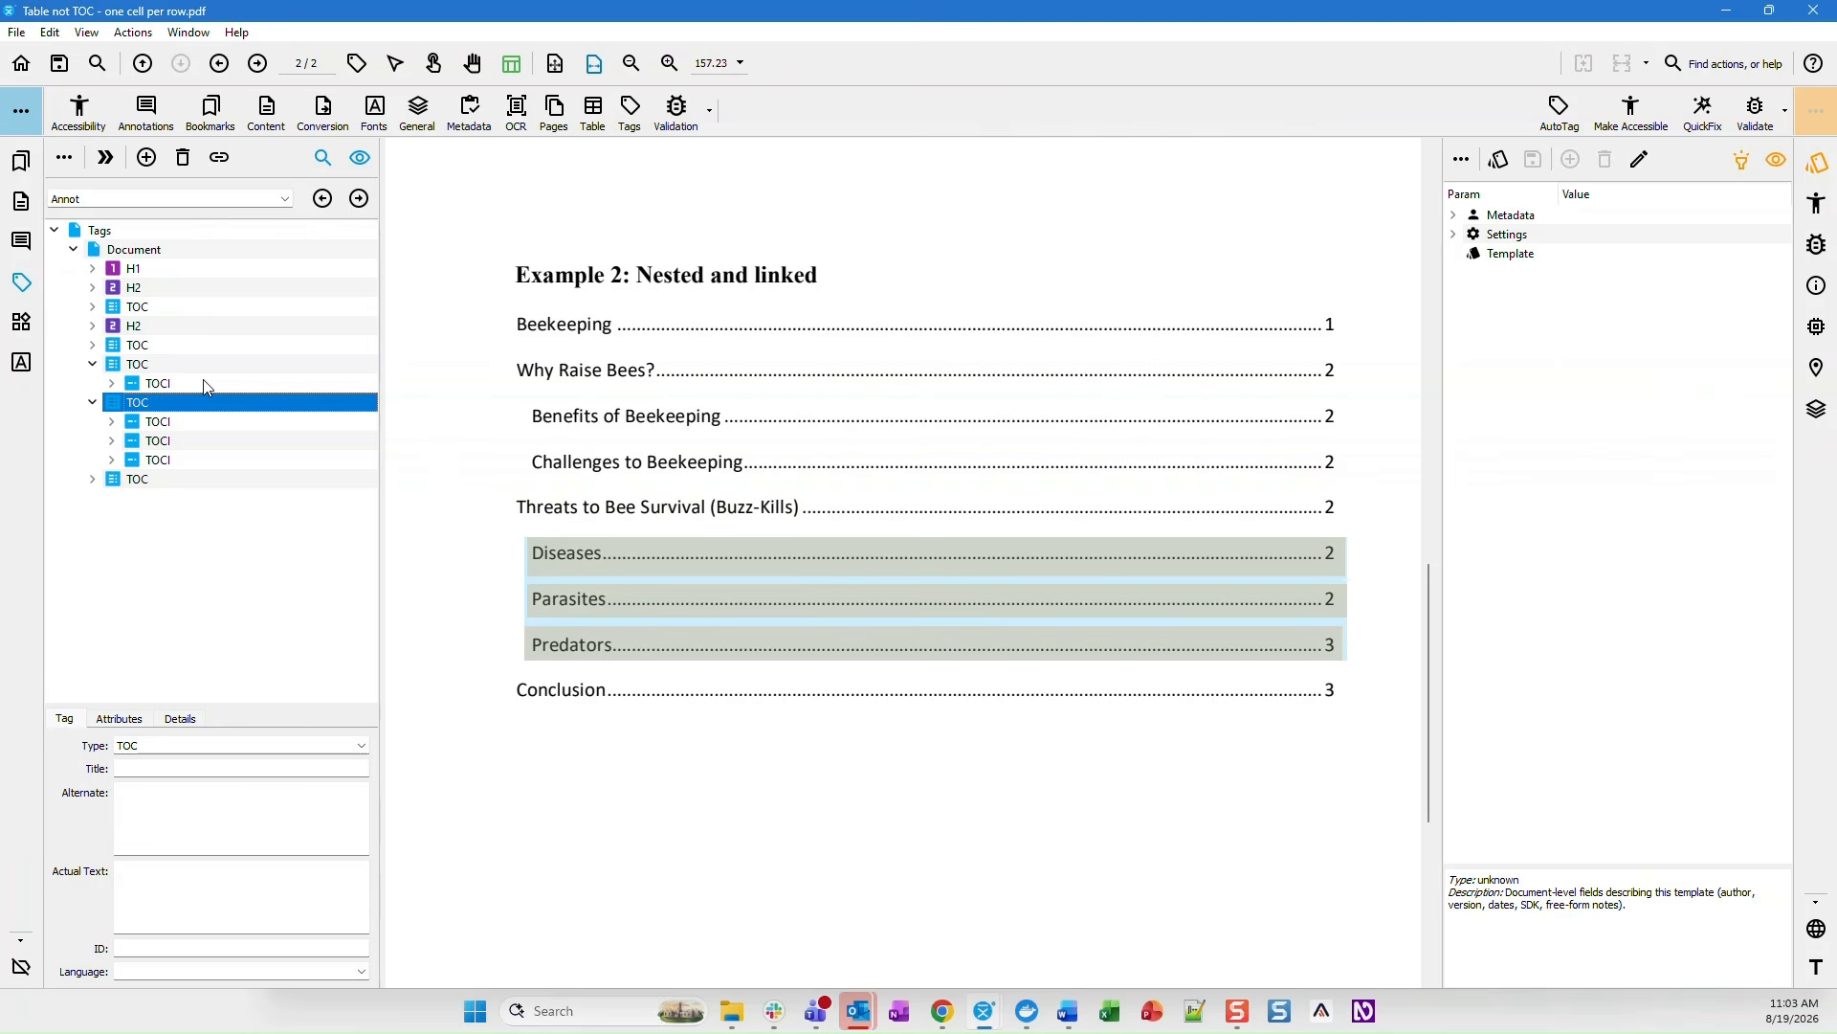
key("Up")
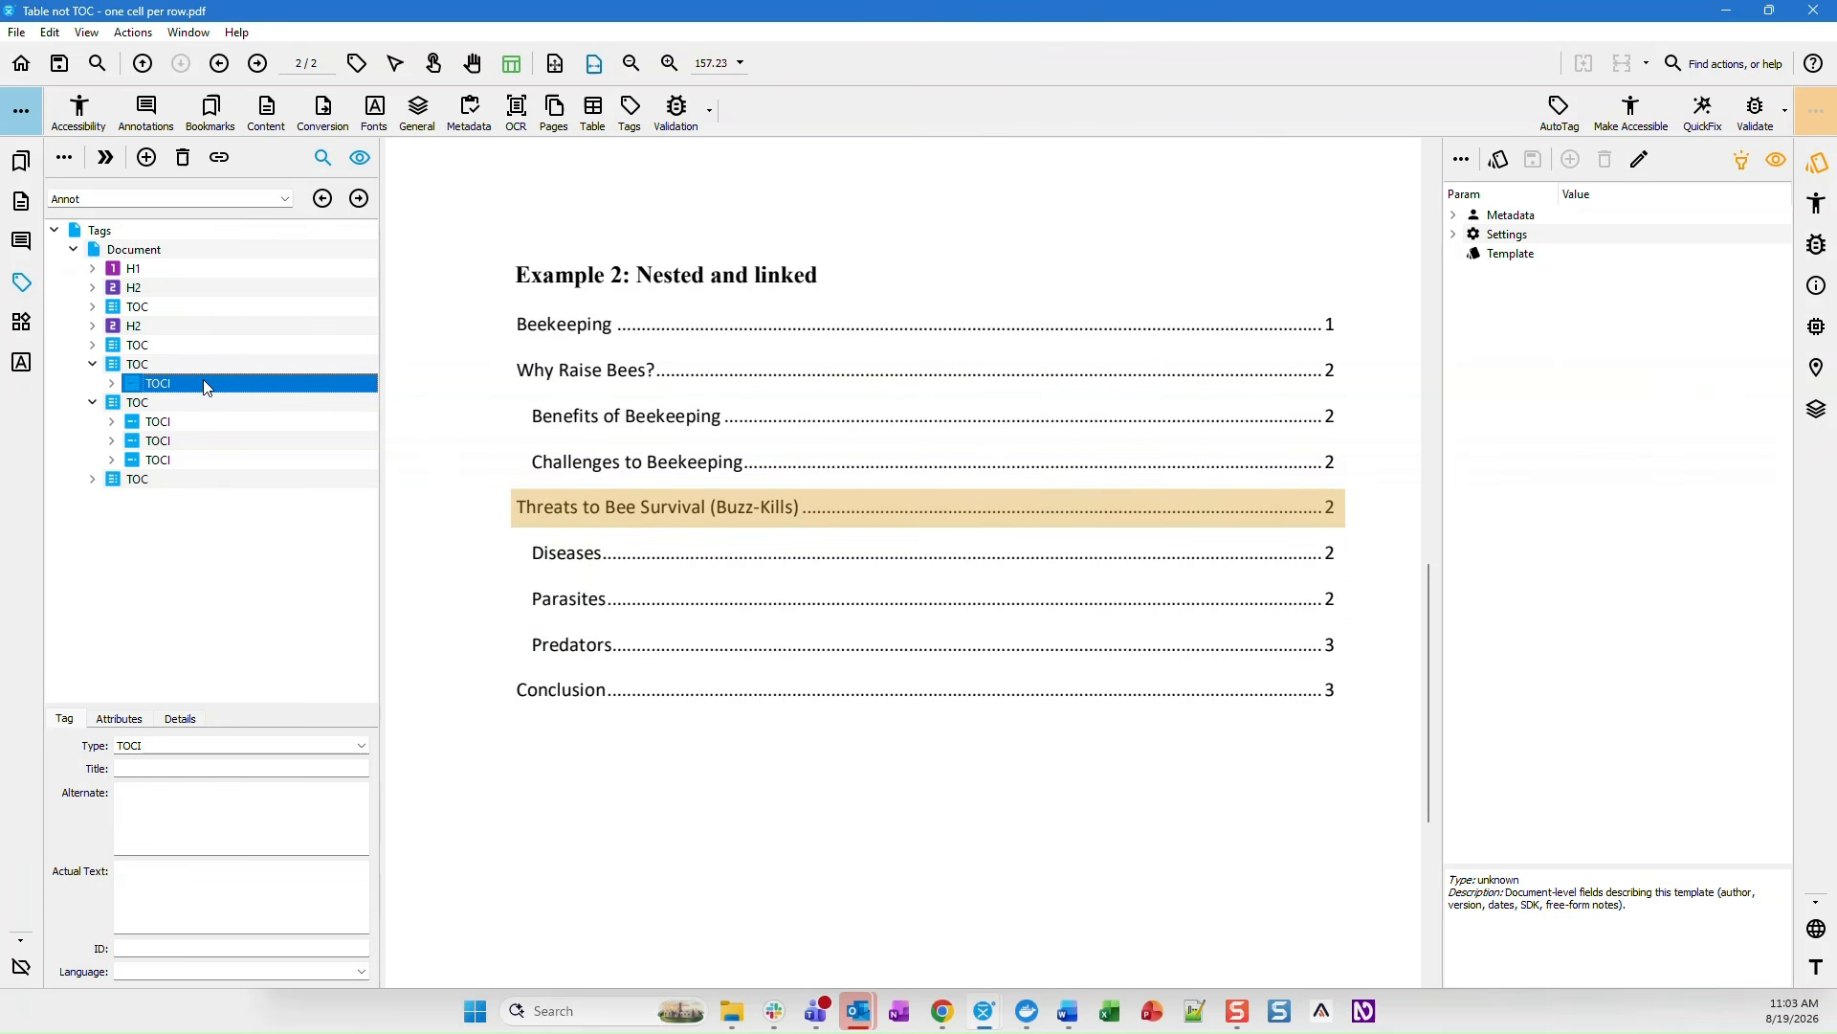
key("Right")
key("Down")
key("Down")
key("Up")
key("Left")
key("Left")
key("Left")
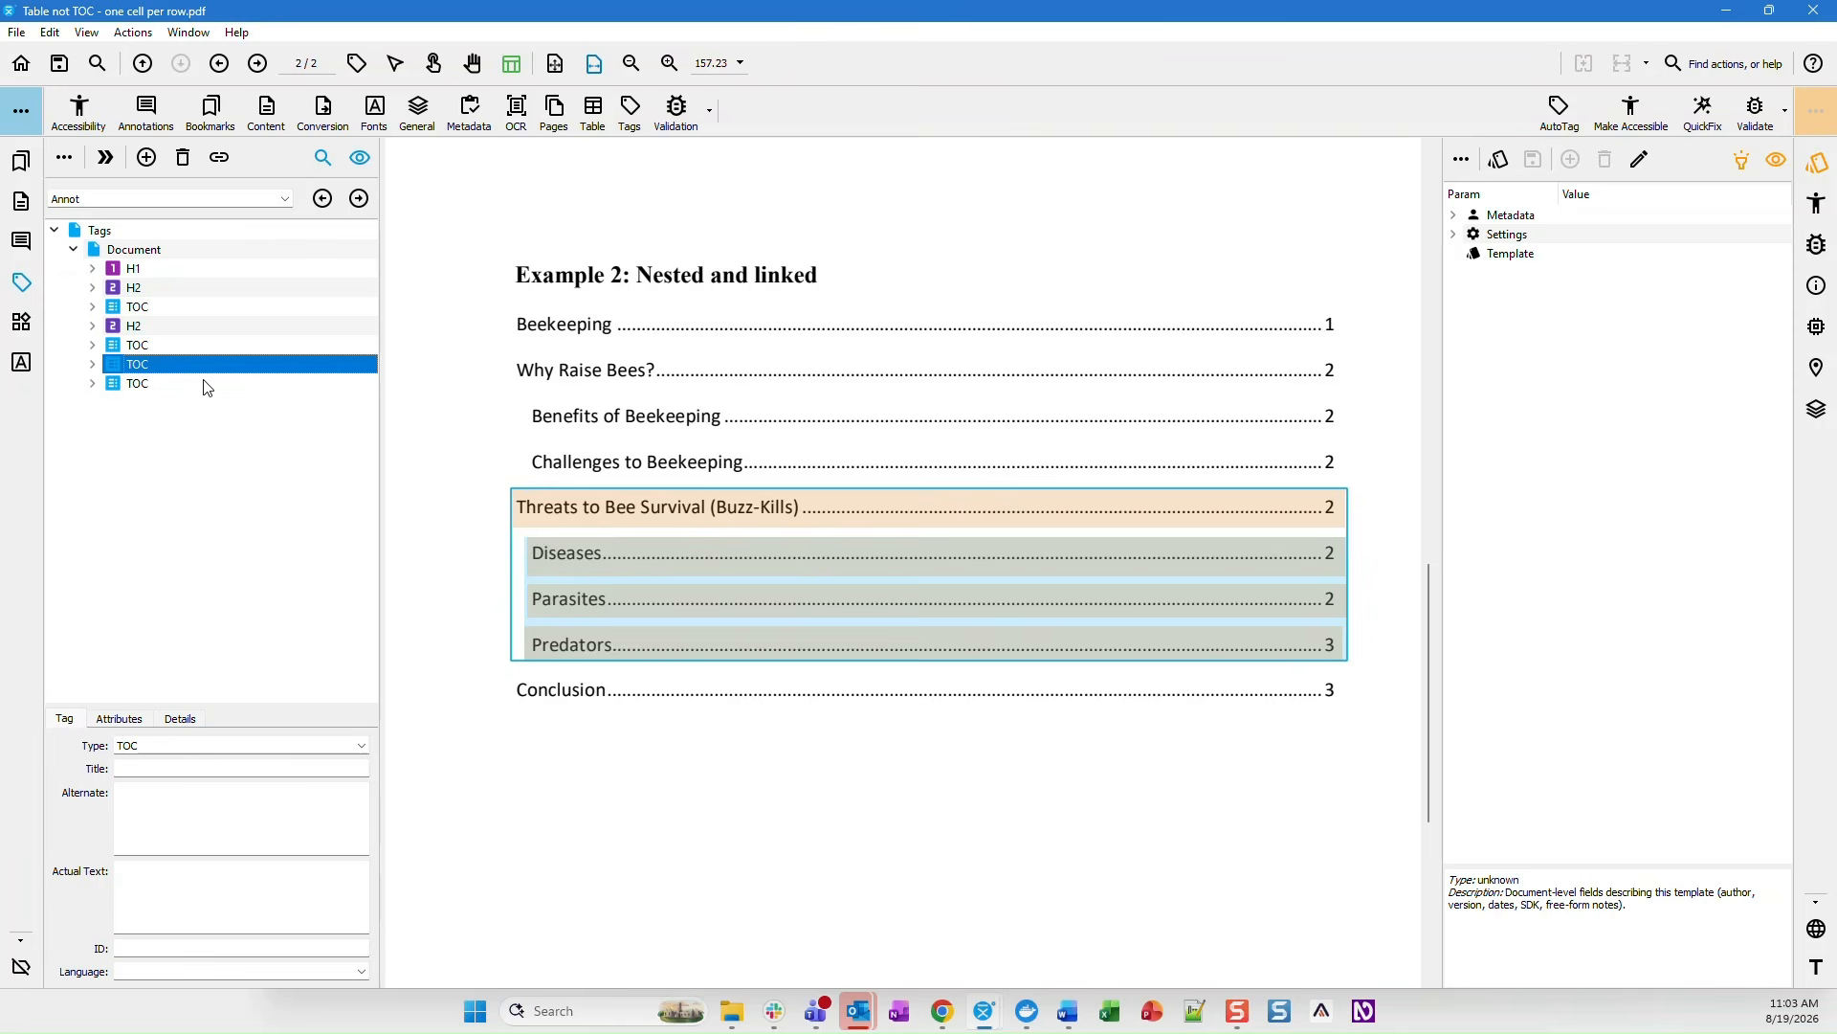
- Expand the Conclusion TOC tag through its TOCI and Reference tags and examine the contents of its Link tag
left_click(204, 384)
key("Right")
key("Right")
key("Right")
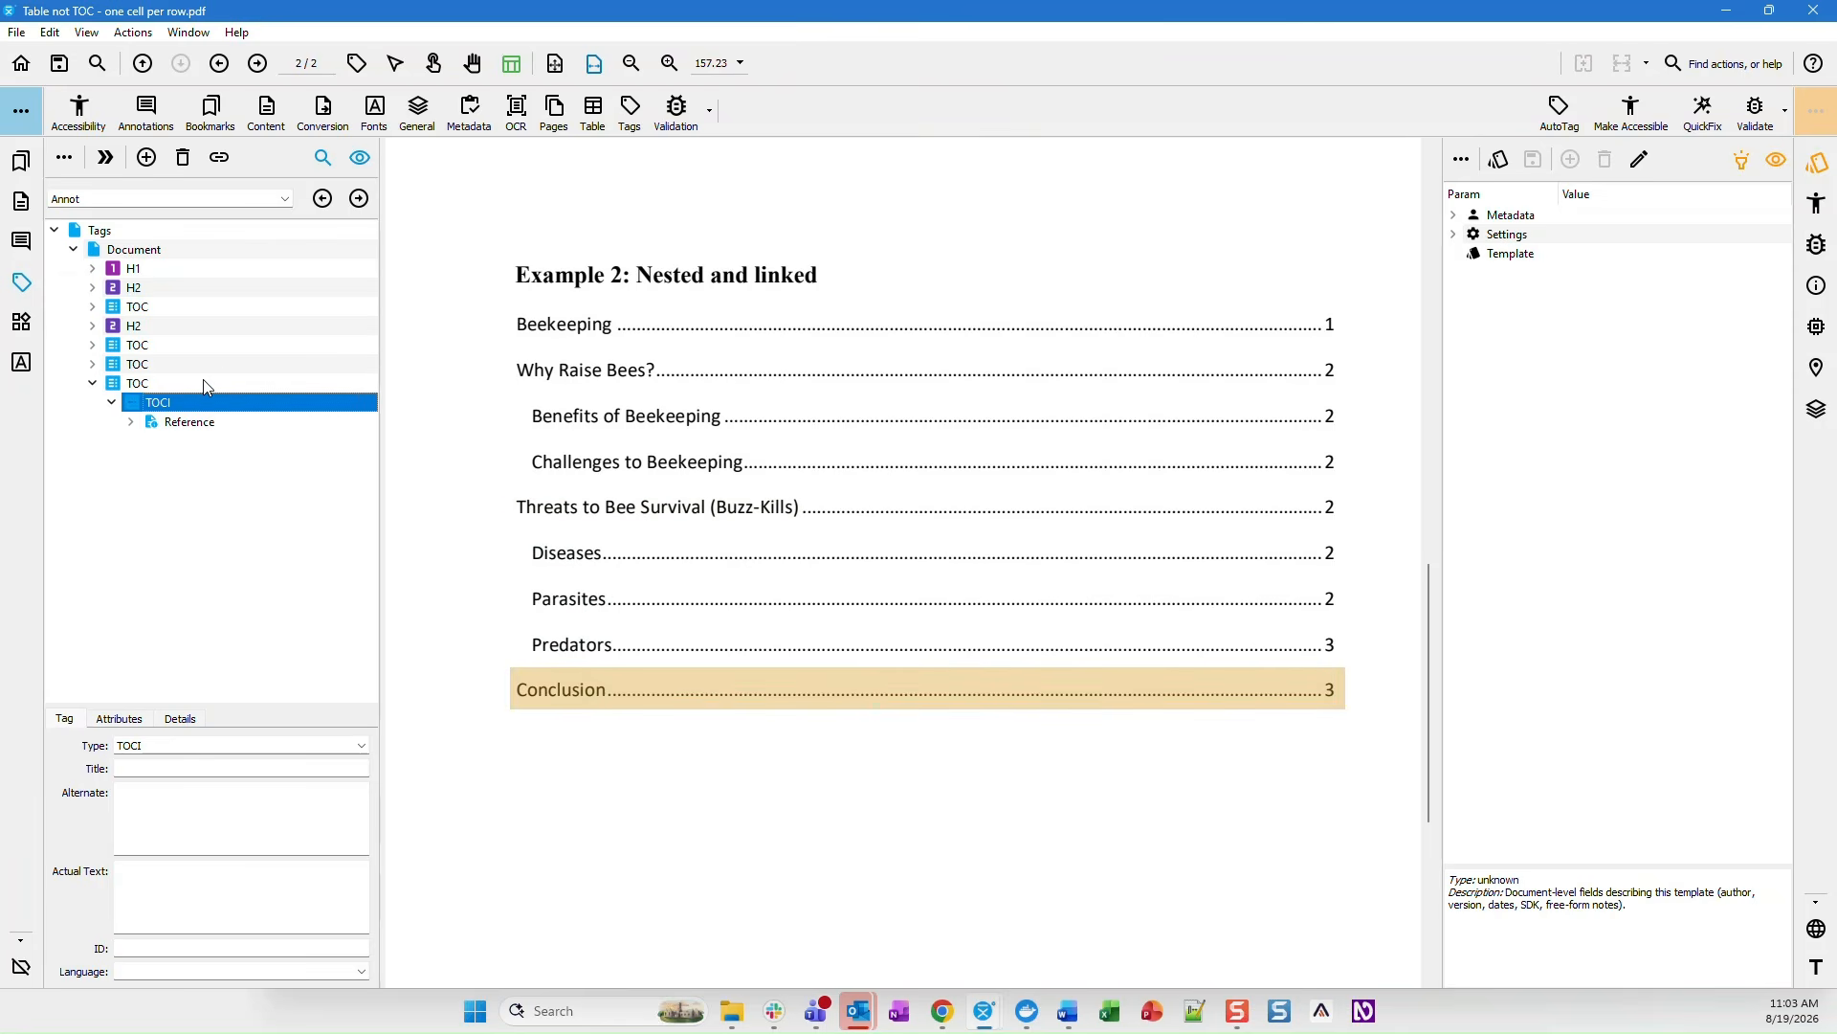
key("Right")
key("Right")
key("Right")
key("Right")
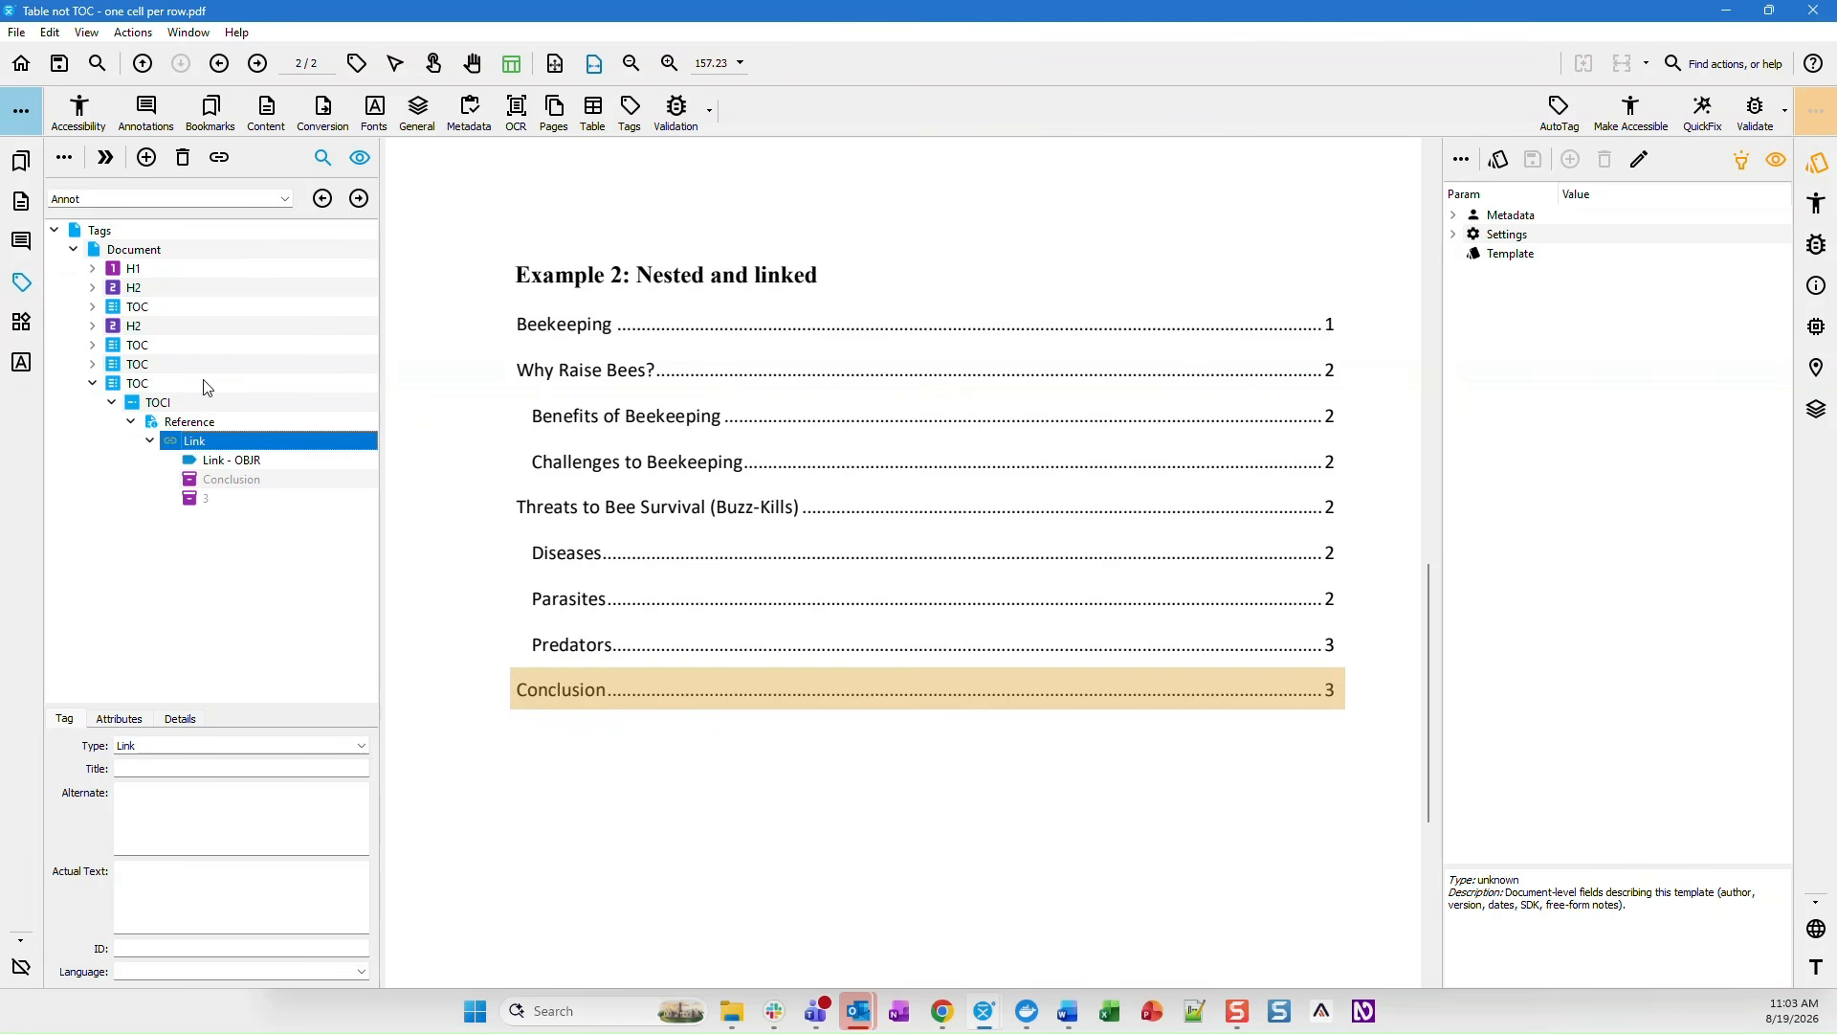
- Collapse the Conclusion entry's tags back to its top-level TOC tag
key("Left")
key("Left")
key("Left")
key("Left")
key("Left")
key("Left")
key("Left")
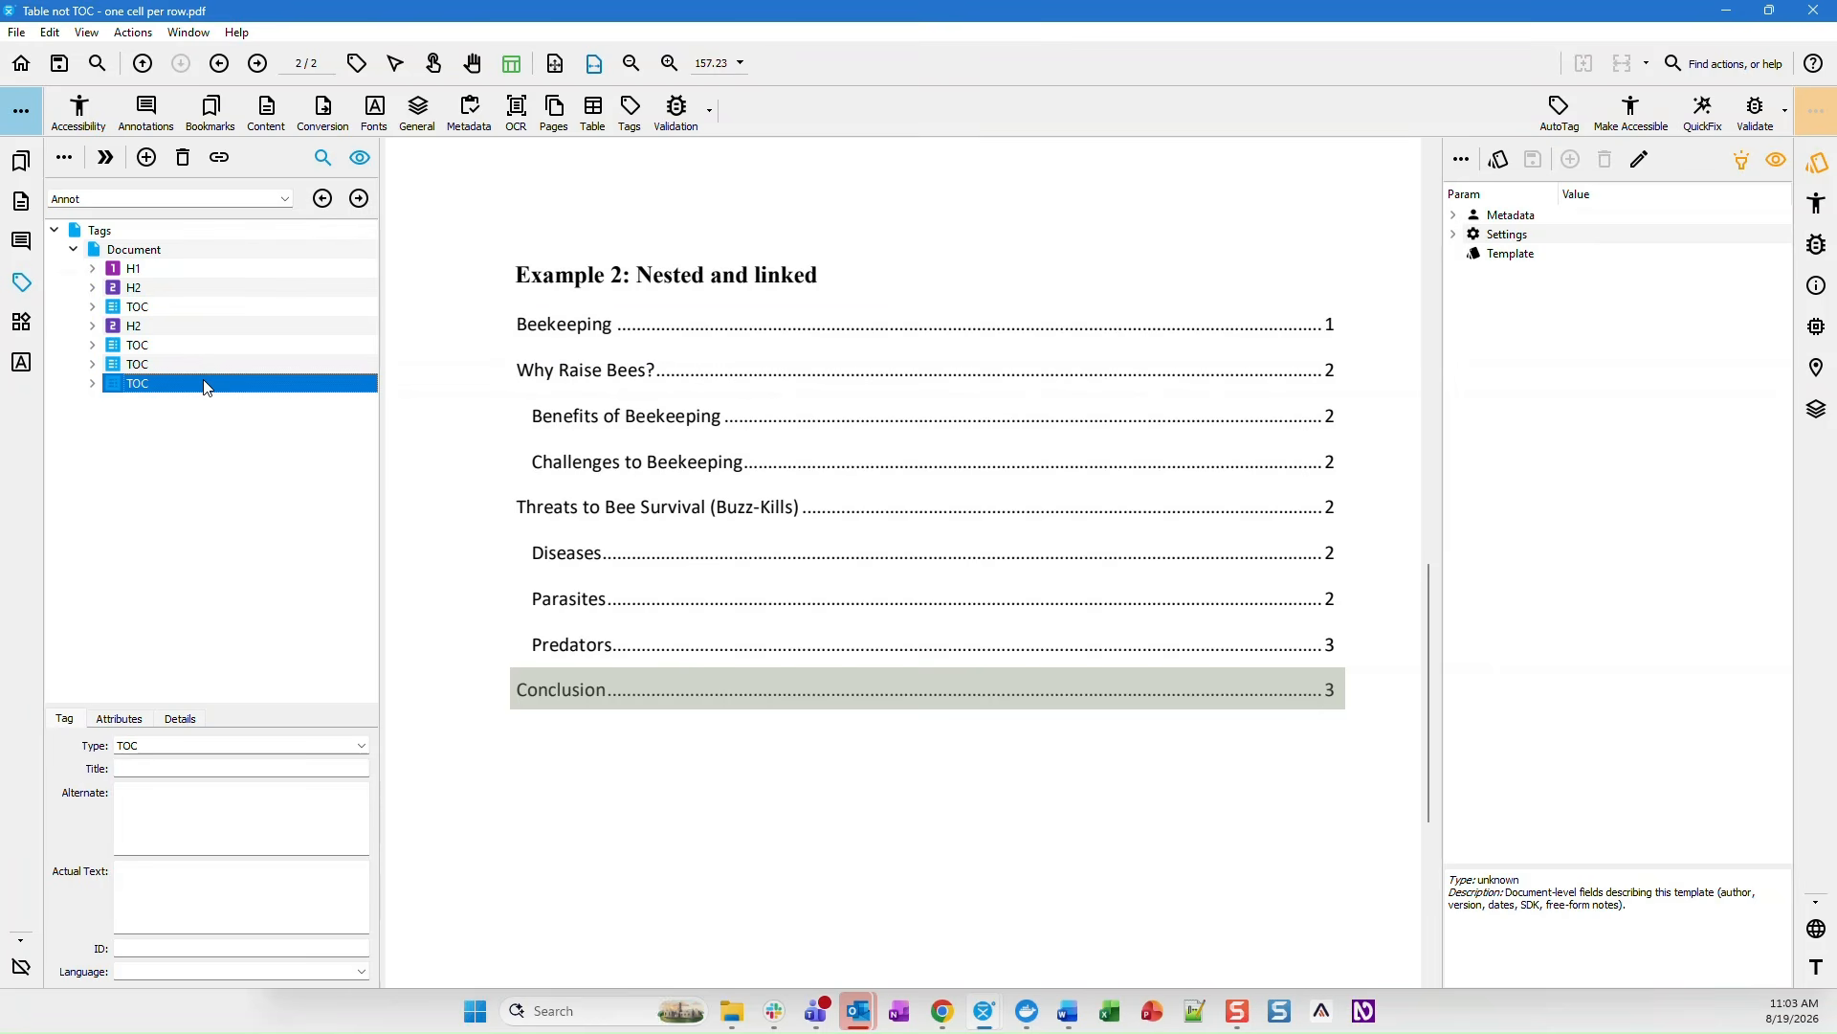
key("shift+Up")
key("shift+Up")
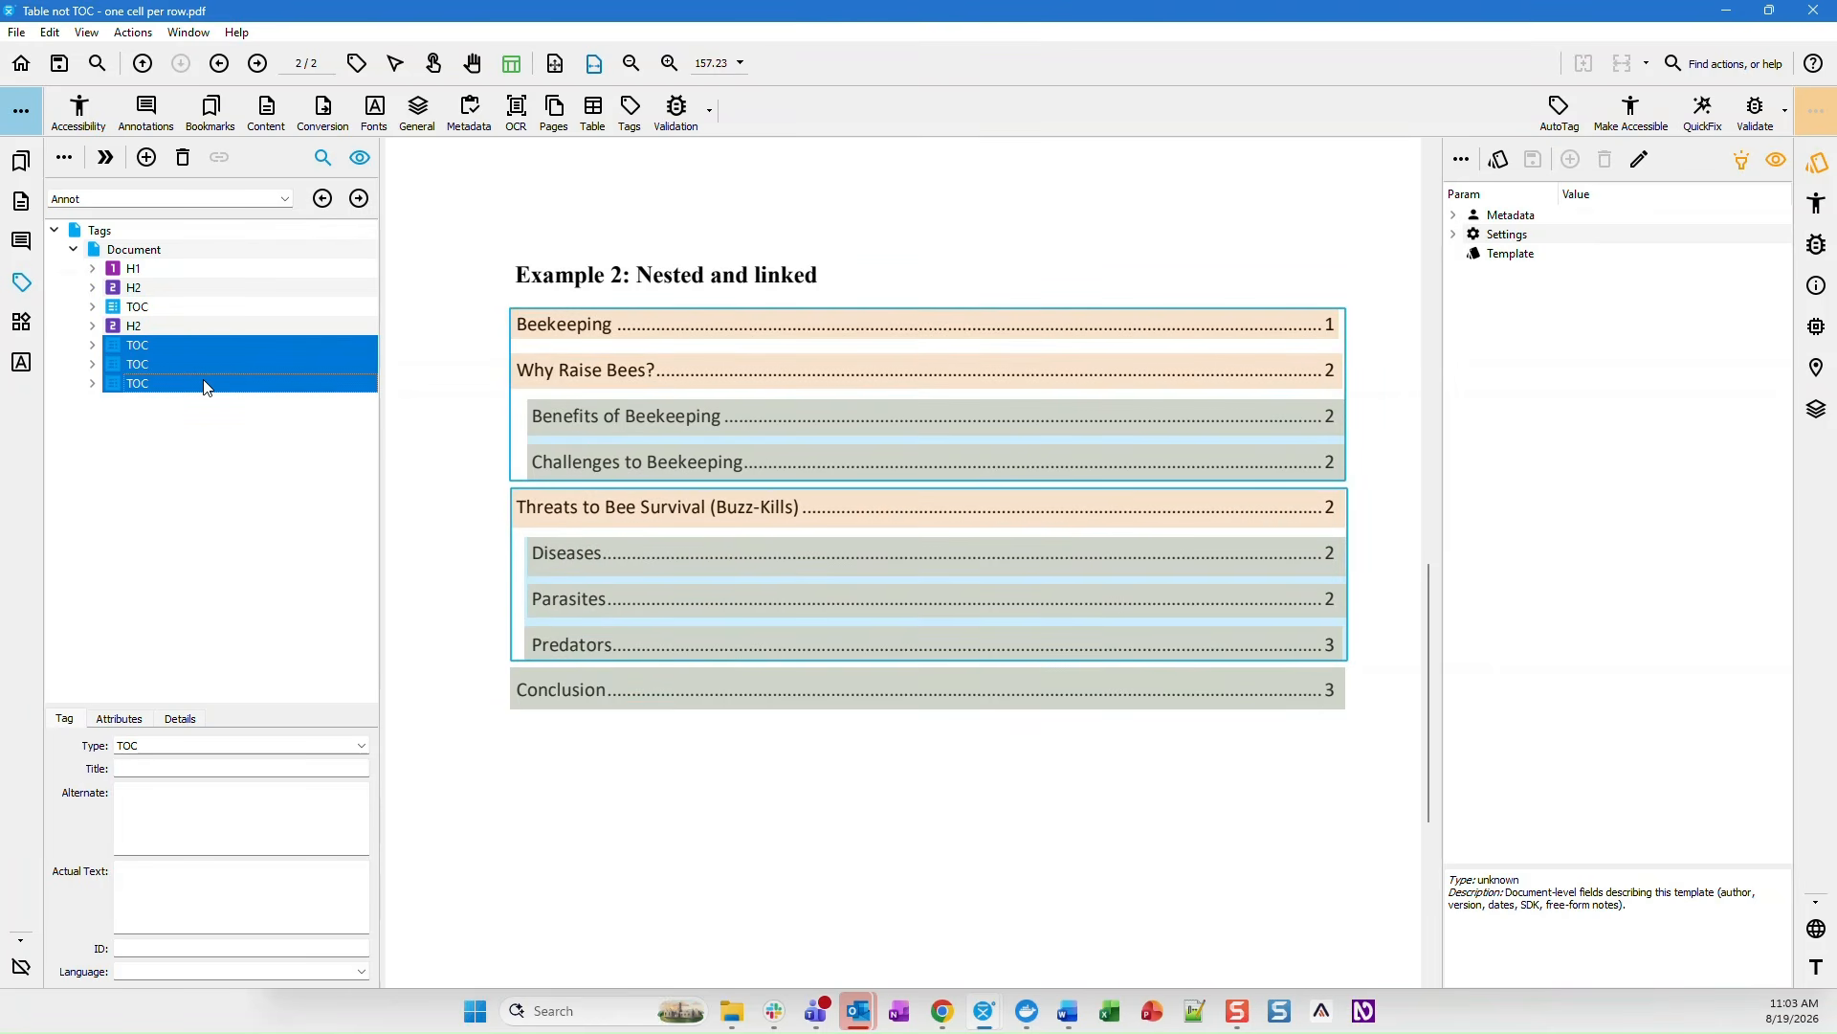
right_click(174, 343)
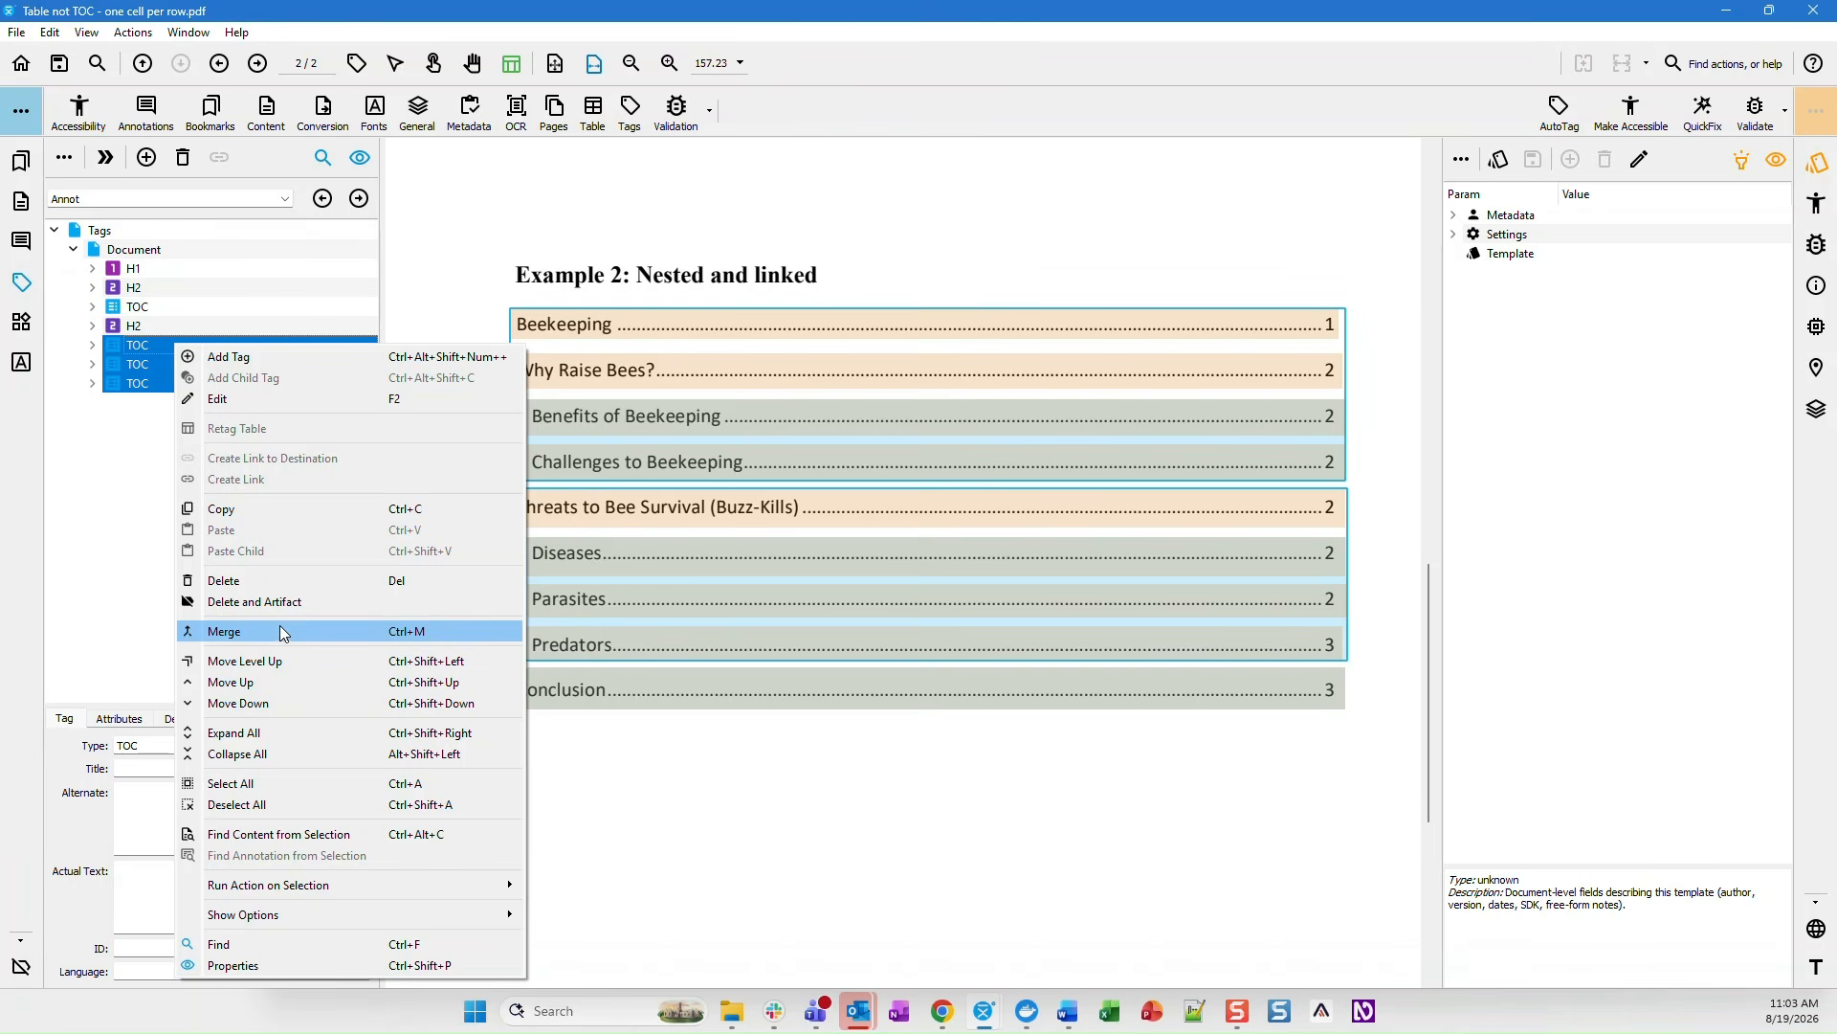
left_click(106, 461)
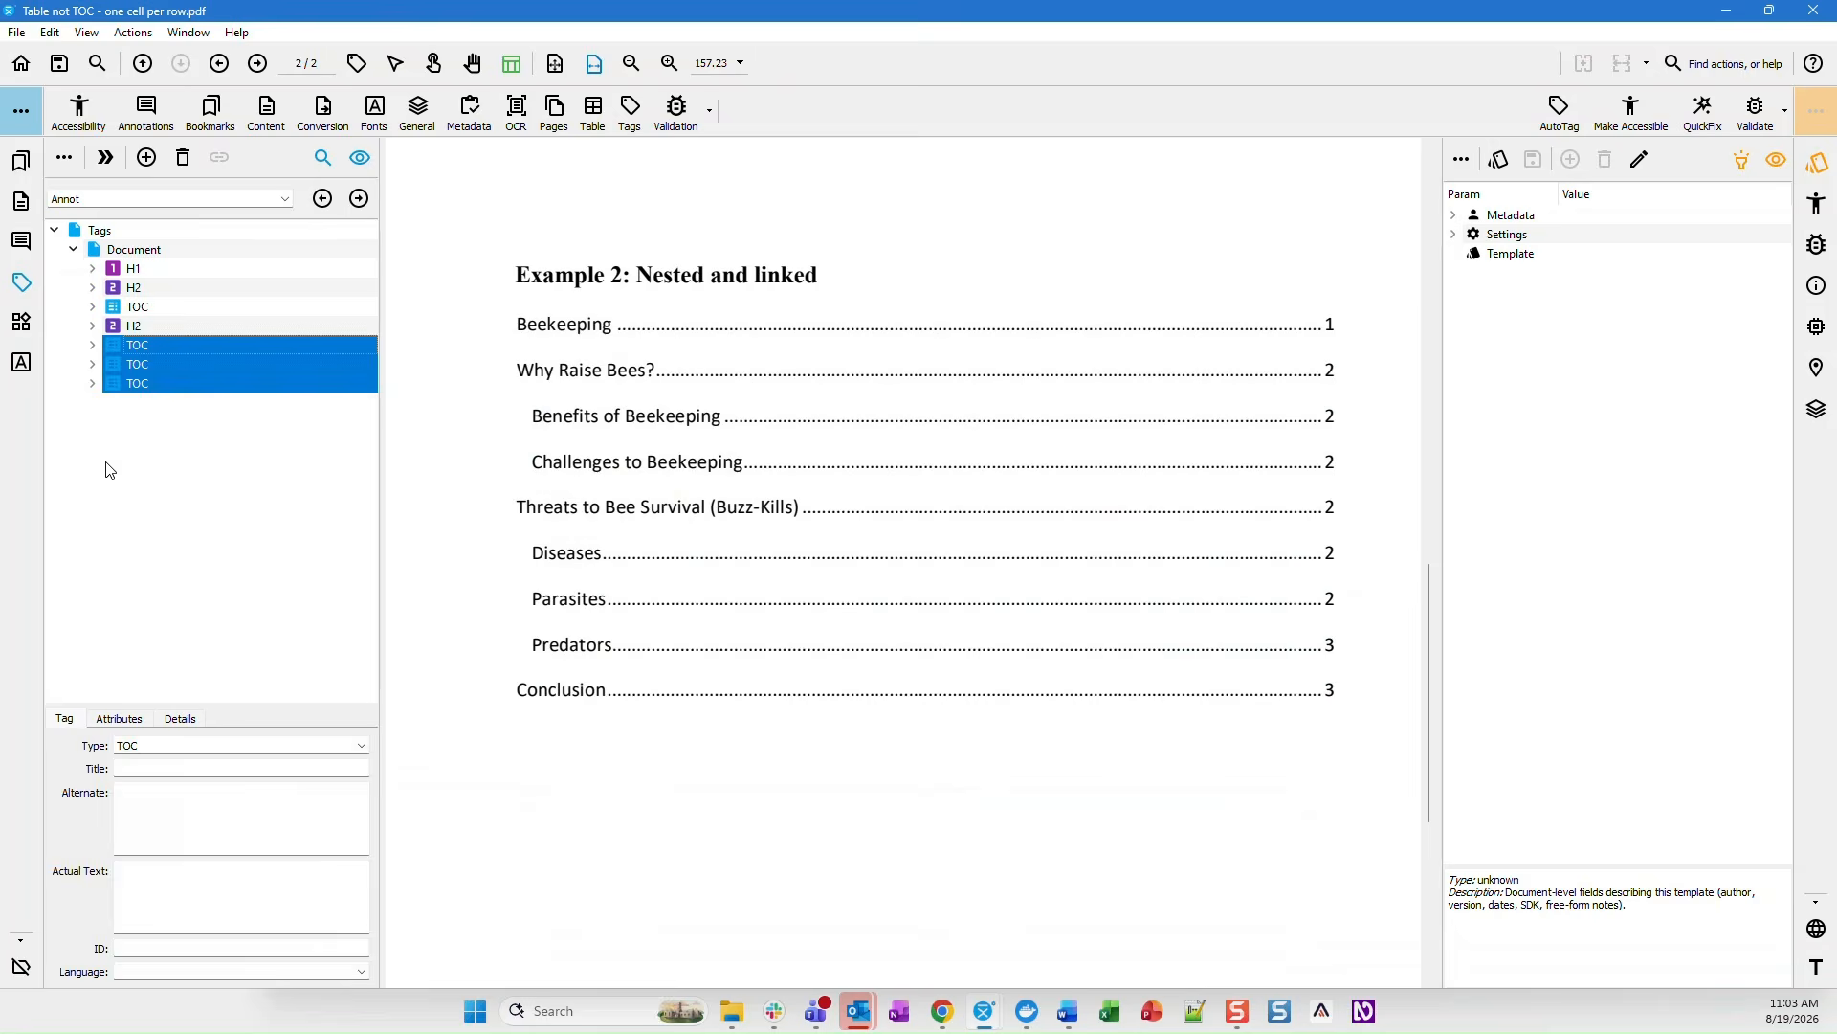
- Start the Merge Tags action on Example 2's three top-level TOC tags and set the tags to merge to TOC only
left_click(146, 350)
left_click(144, 385, "shift")
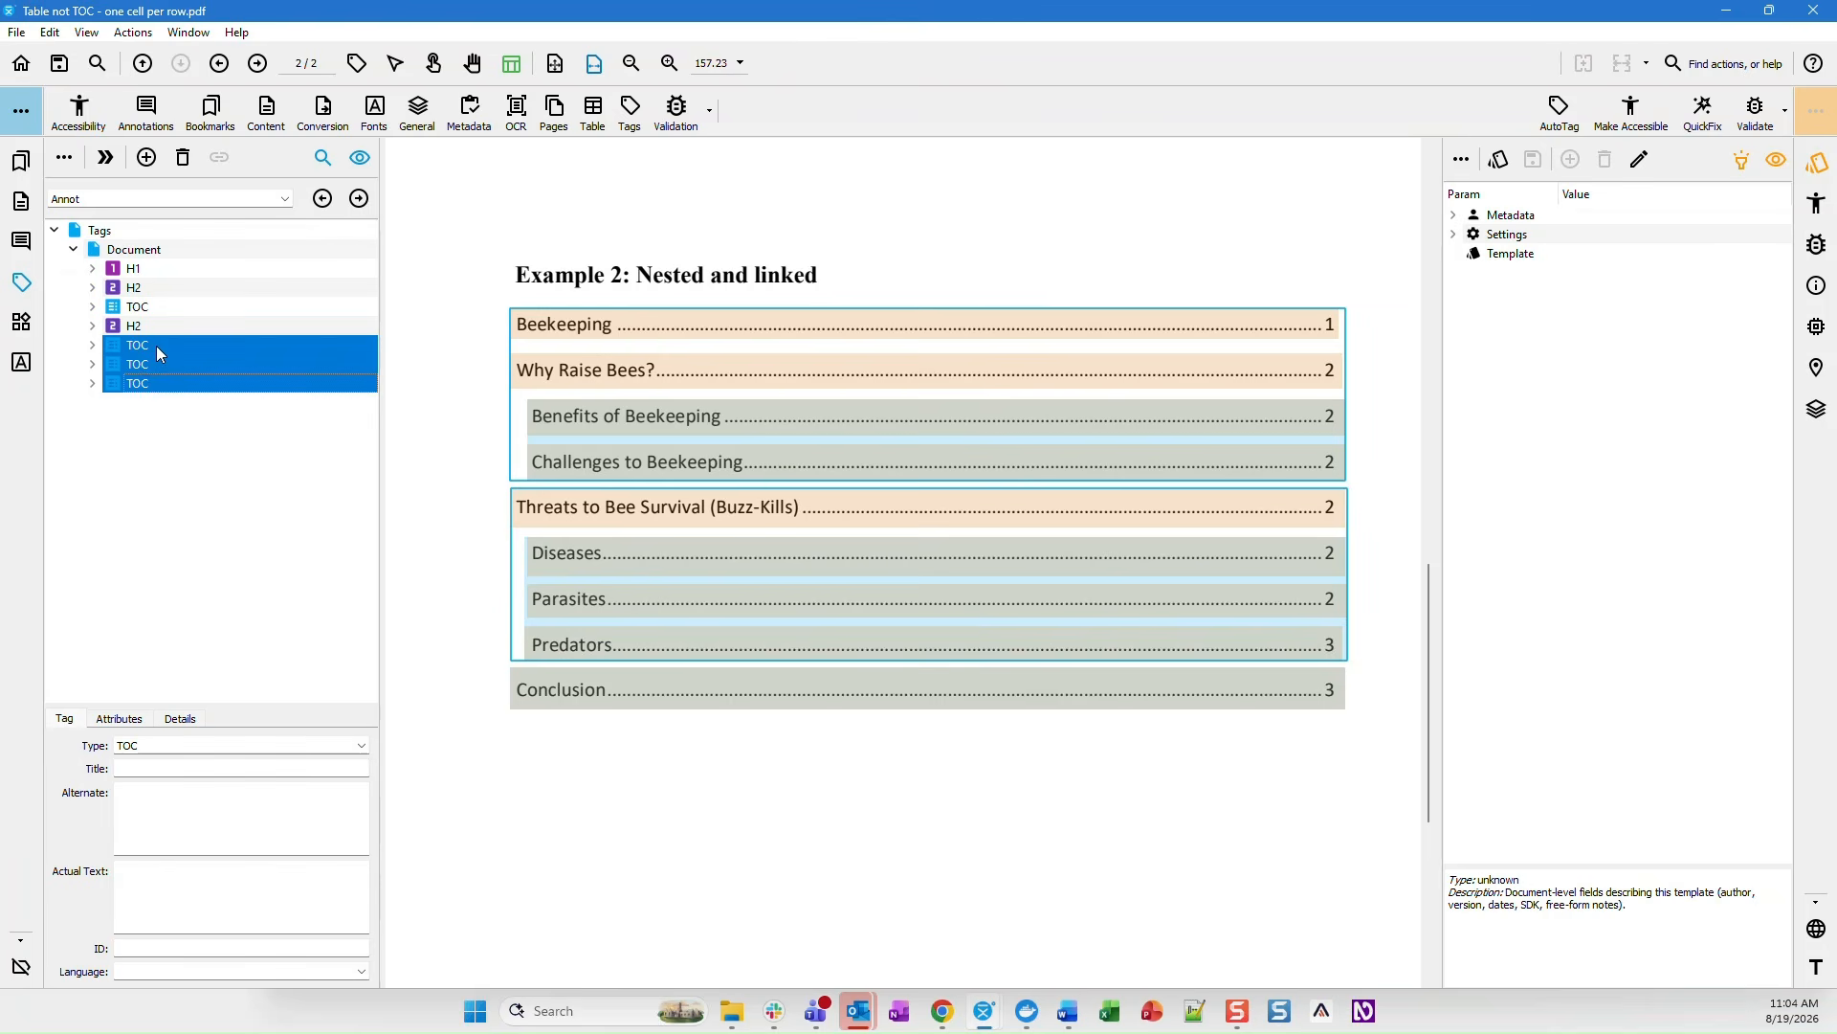
right_click(156, 351)
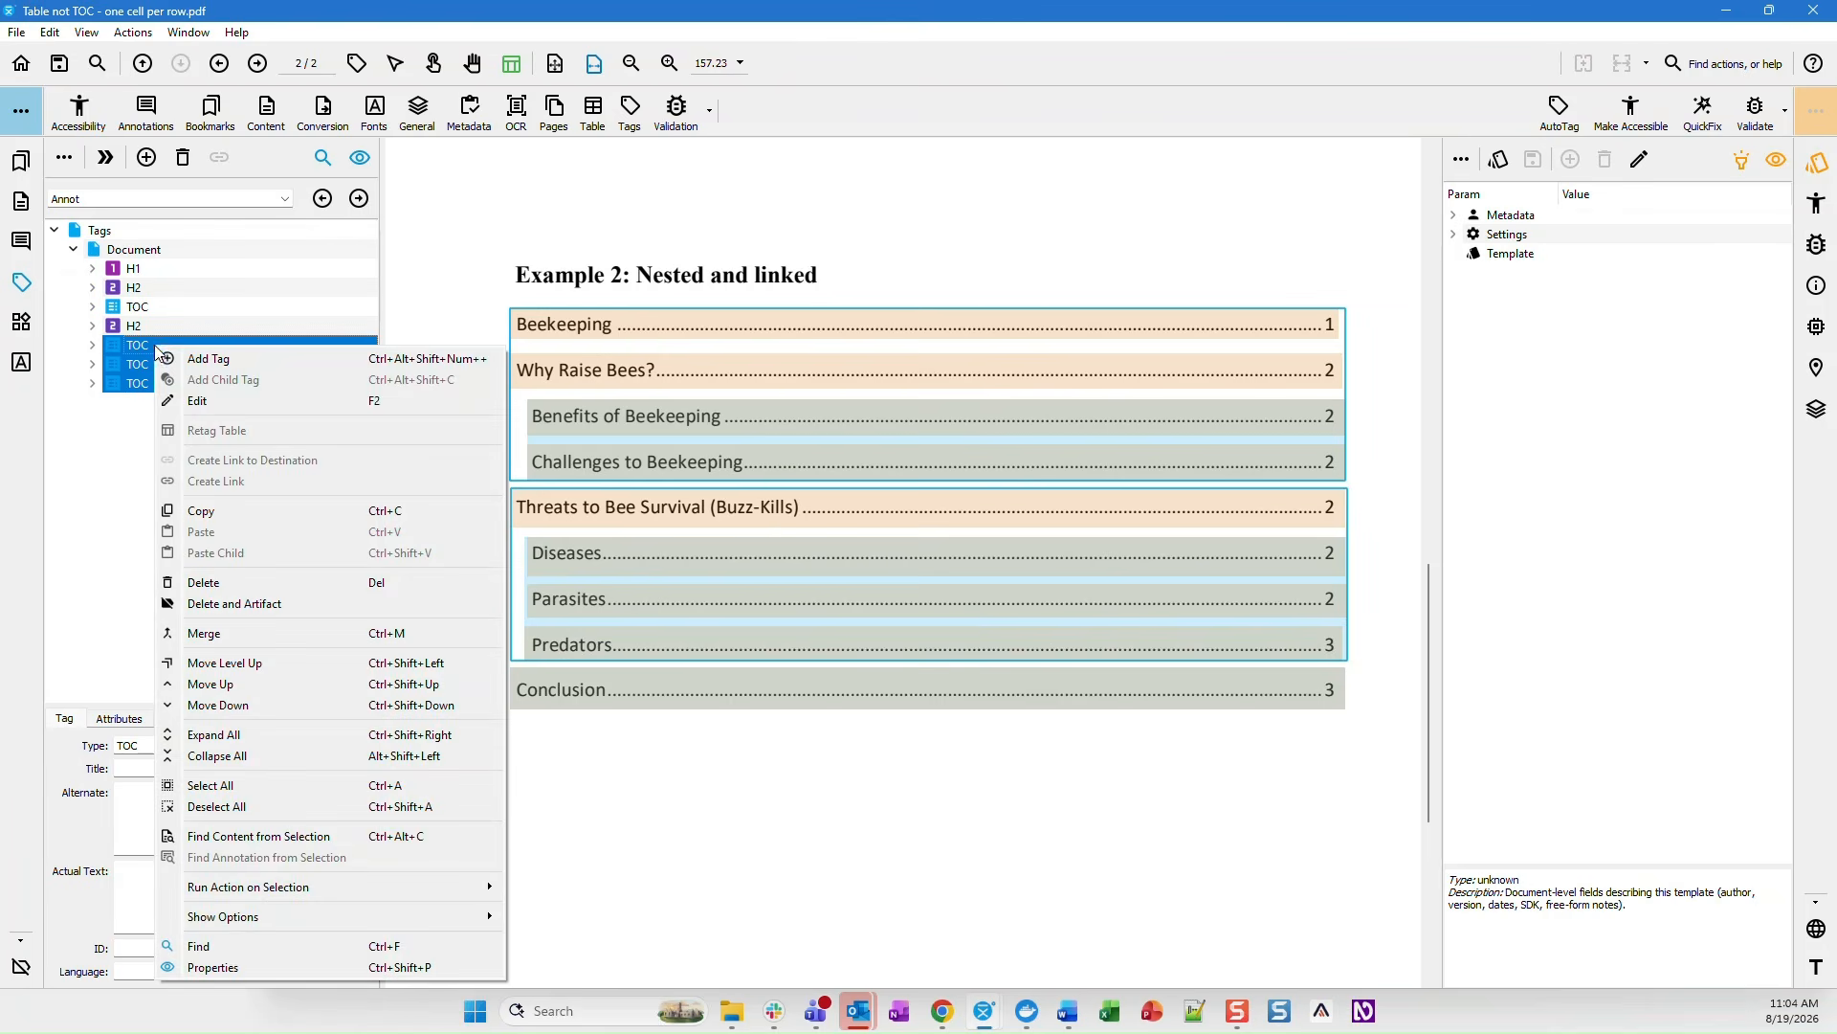
mouse_move(278, 887)
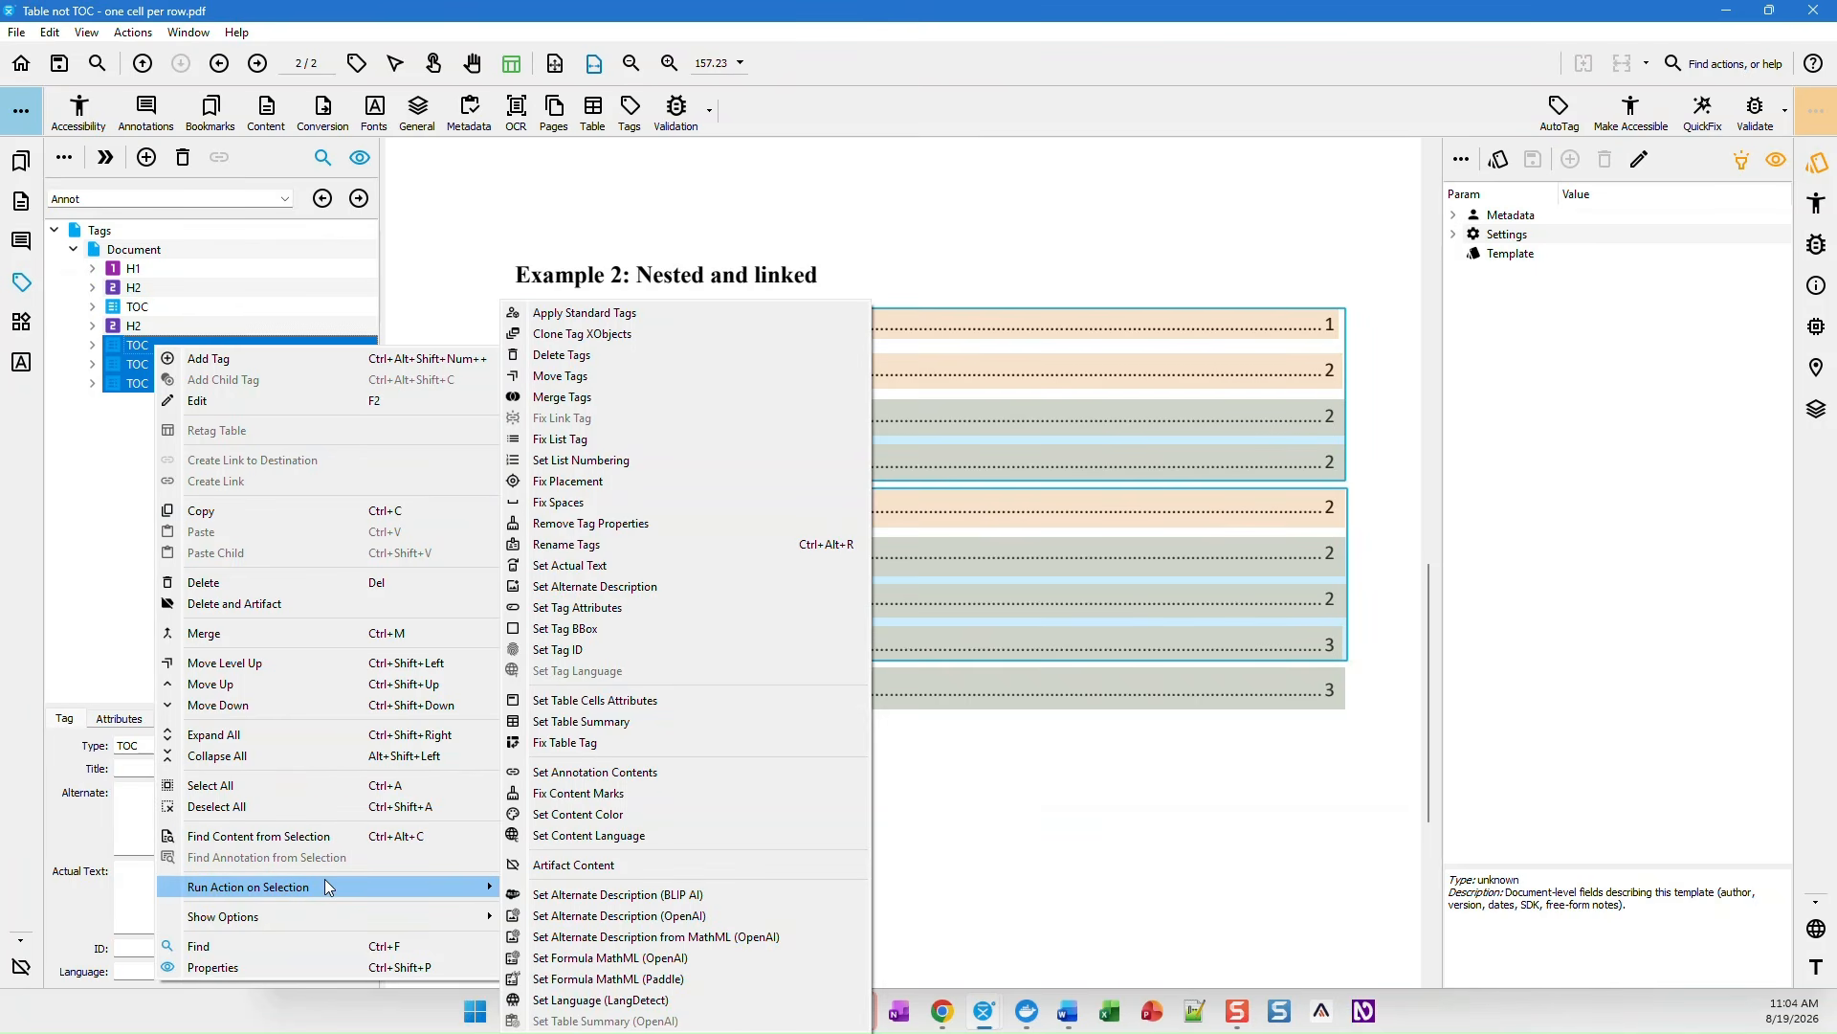
left_click(592, 396)
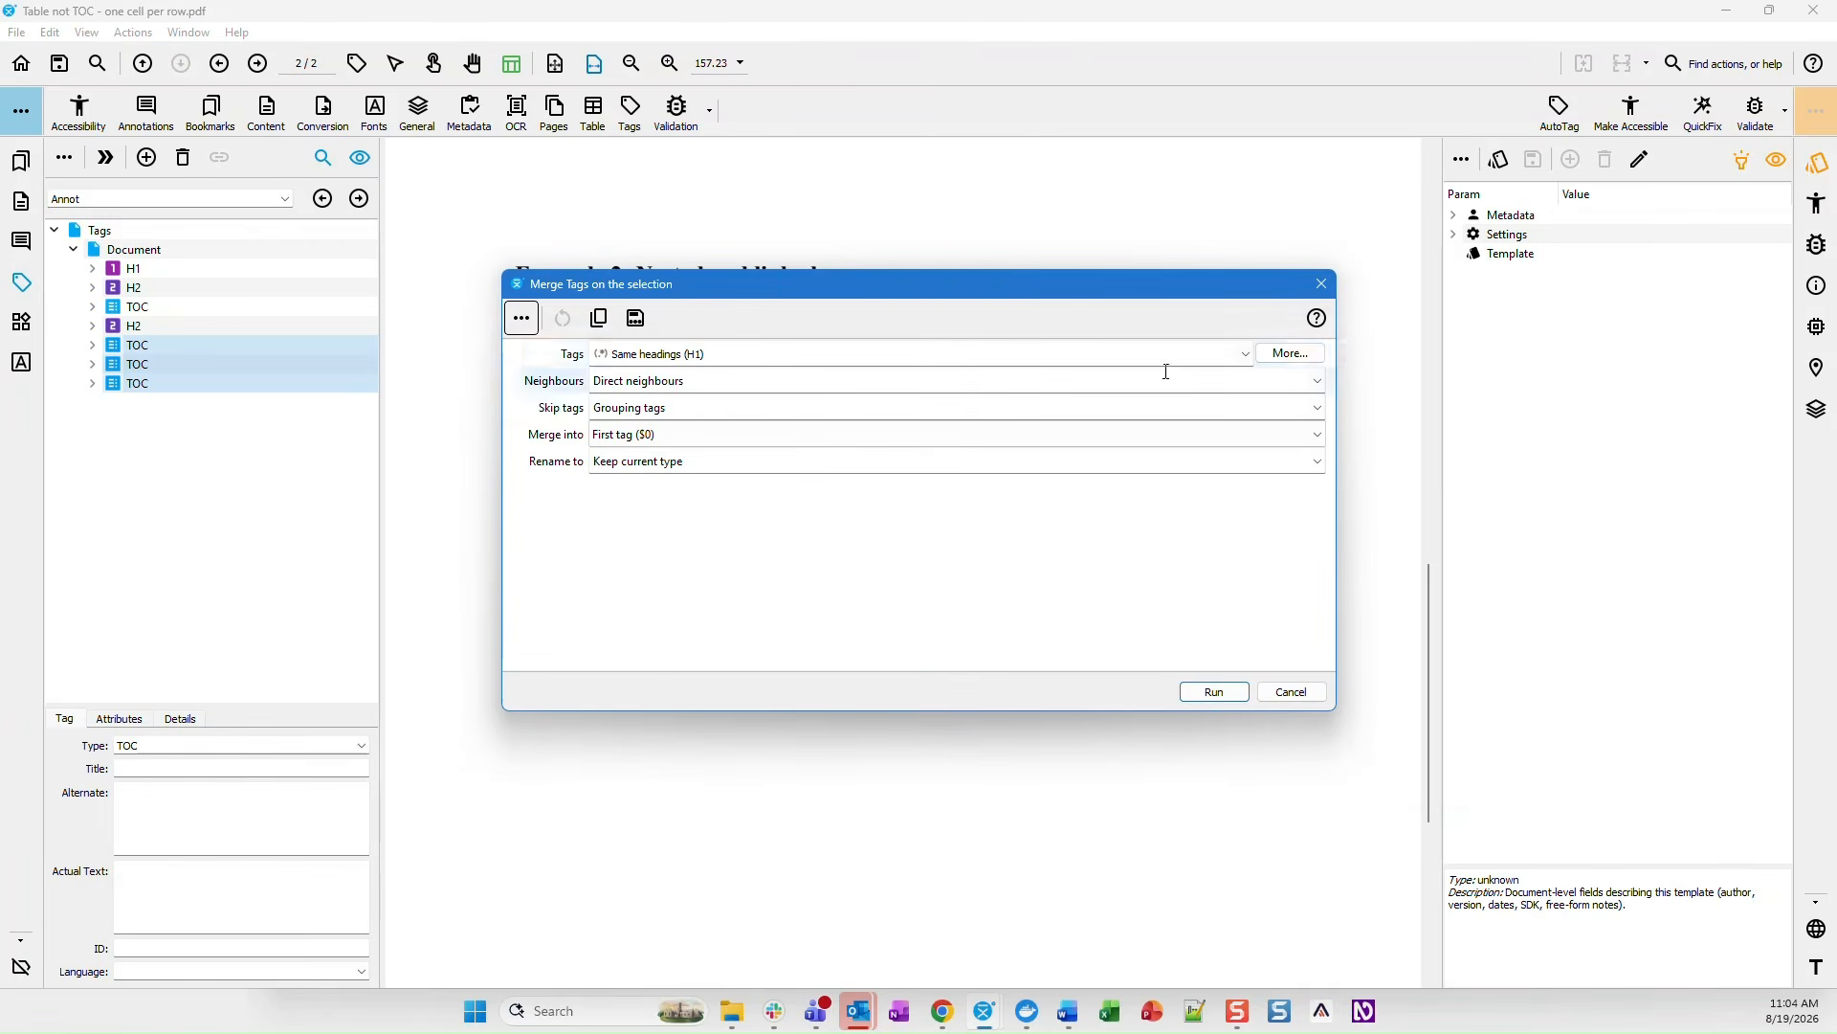
left_click(1247, 355)
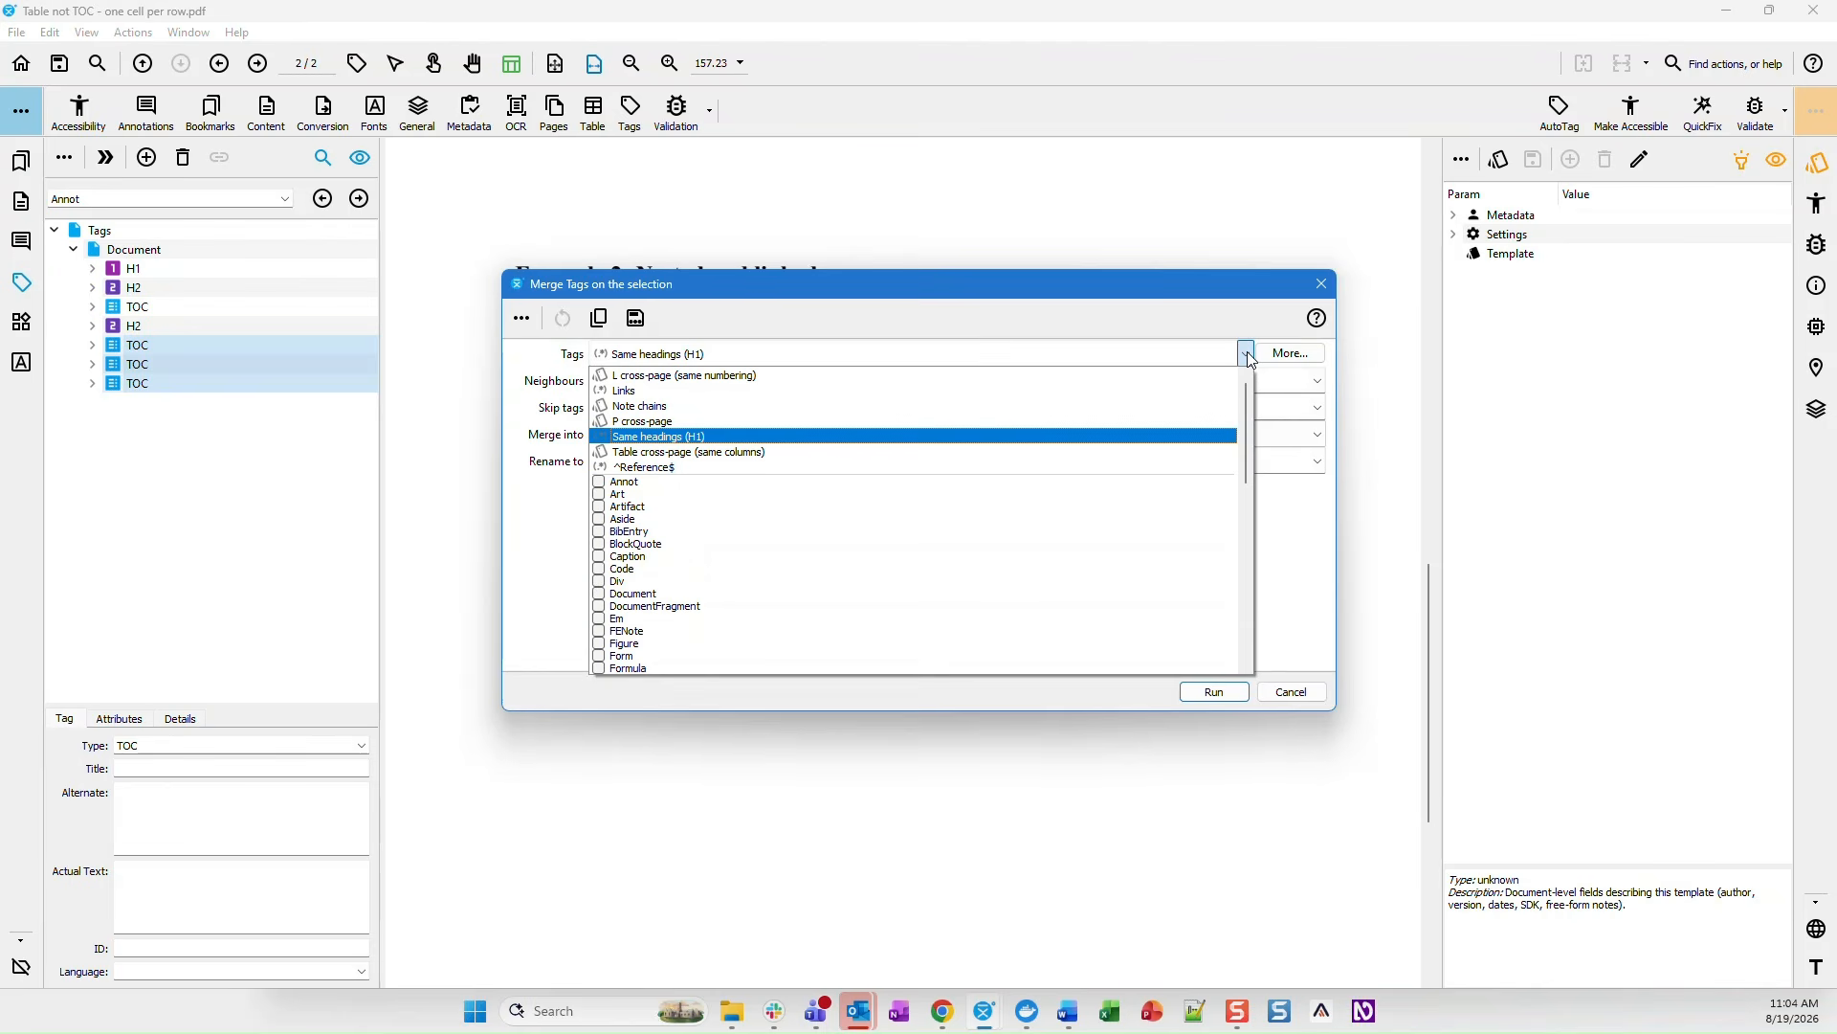
scroll(696, 575, "down", 5)
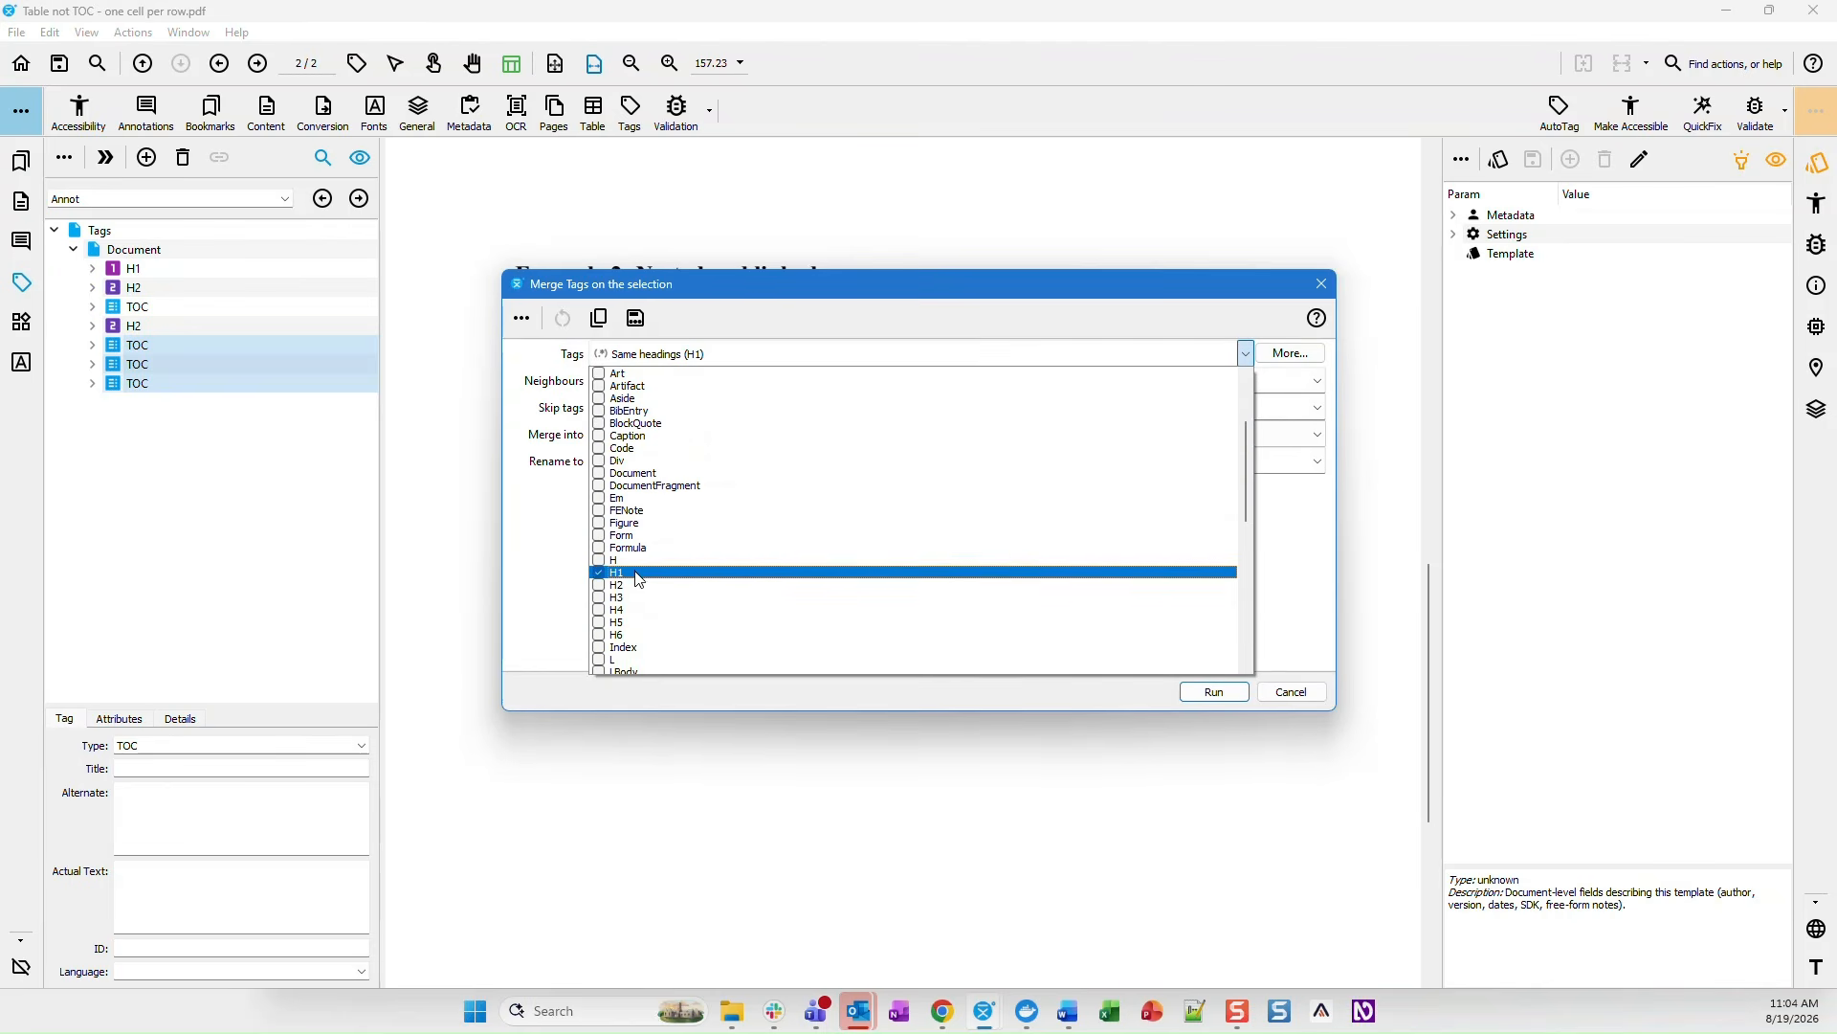
left_click(687, 562)
left_click(1245, 354)
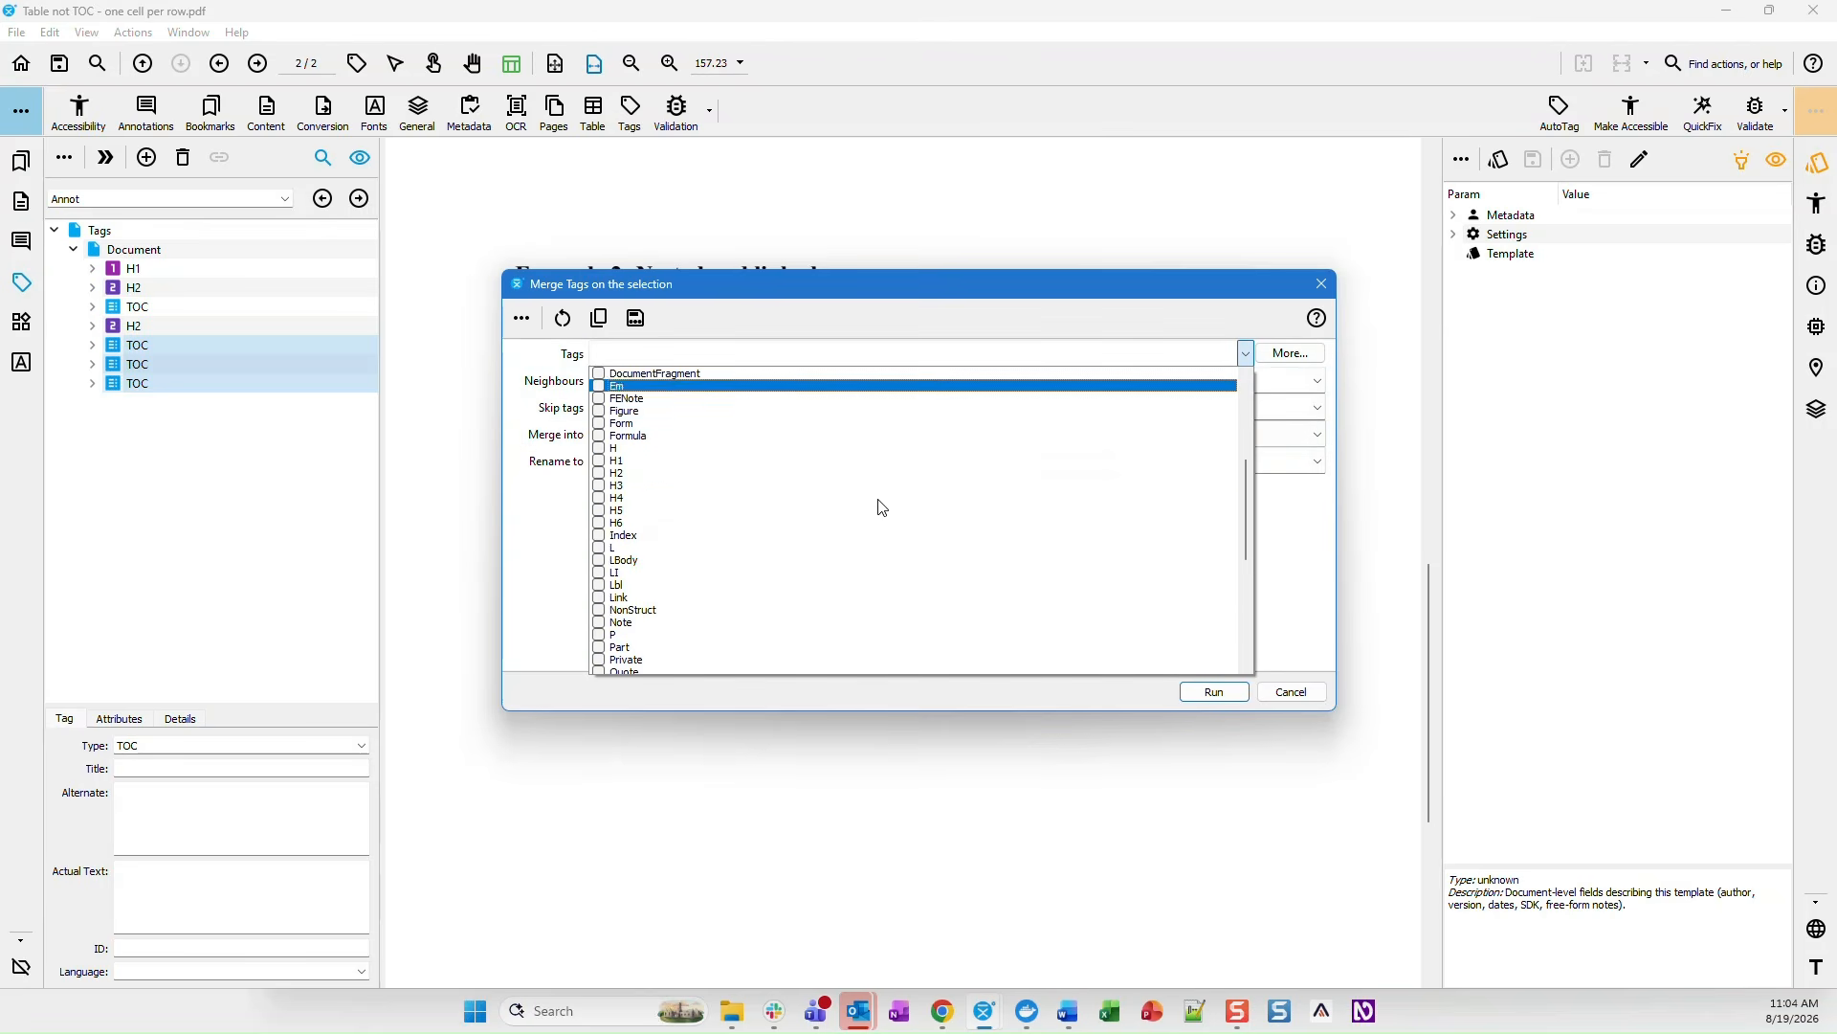
scroll(880, 507, "down", 5)
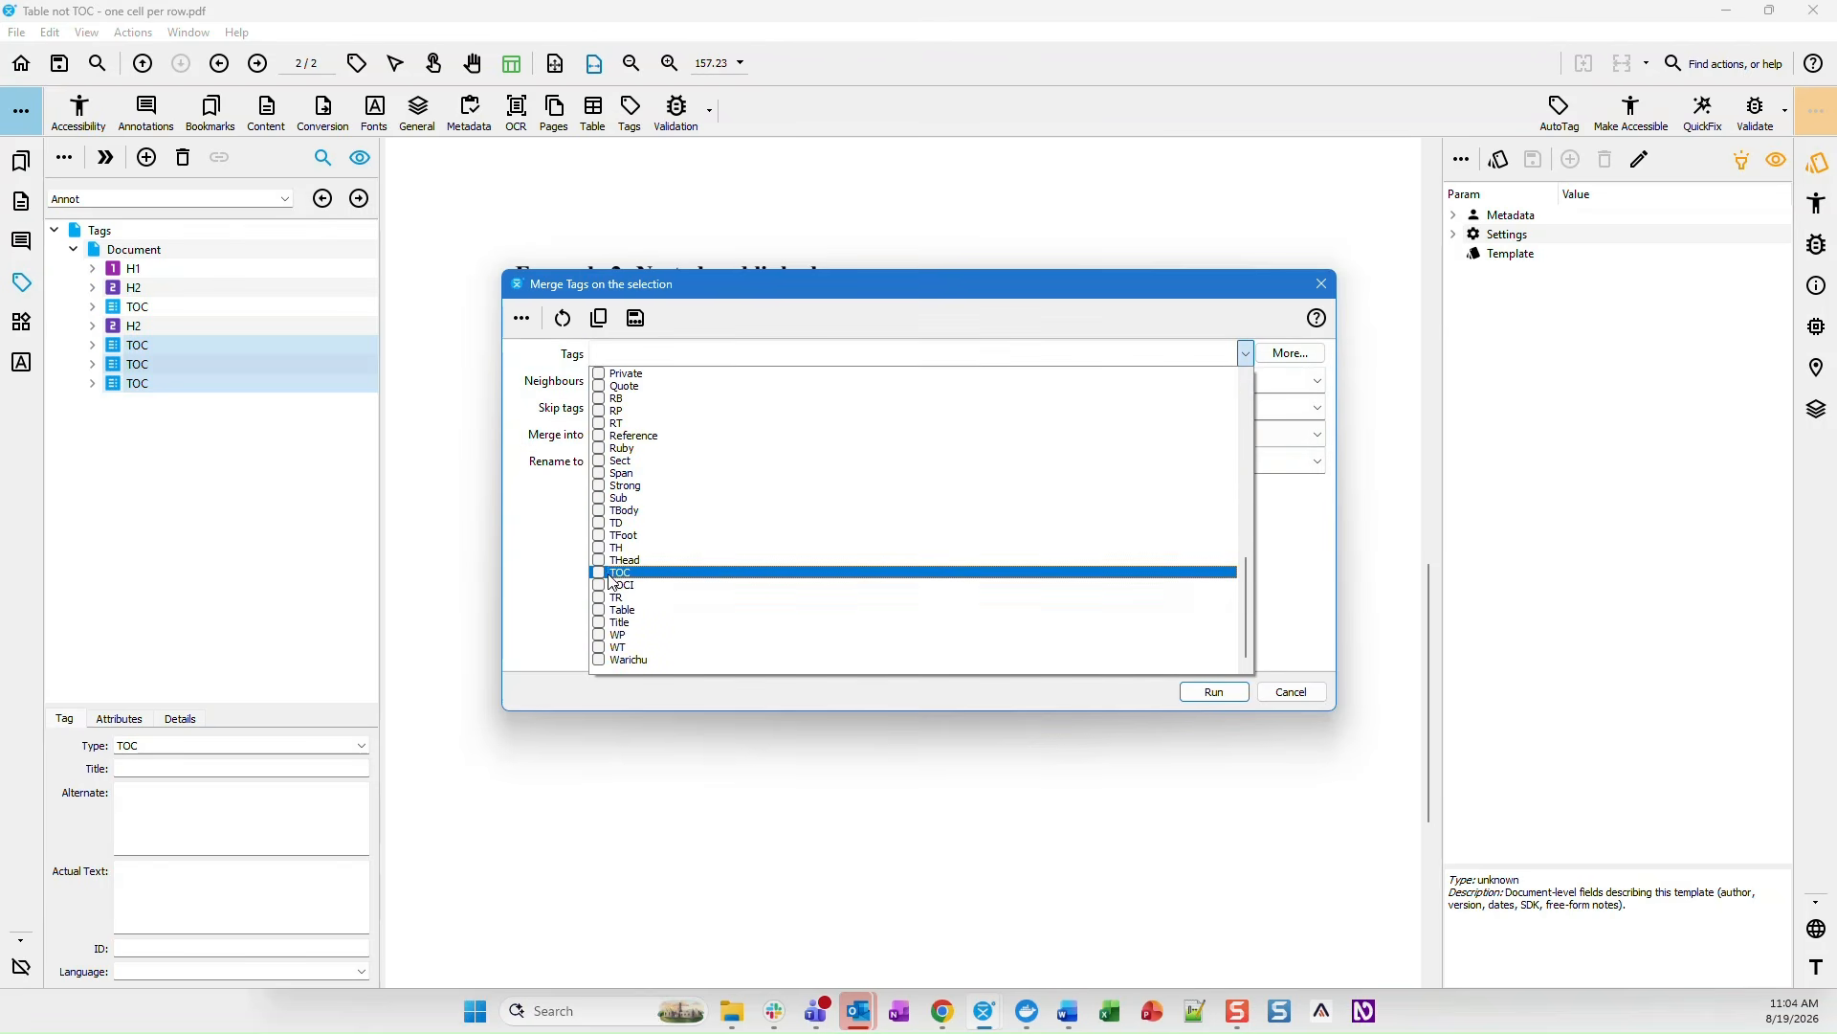
left_click(617, 574)
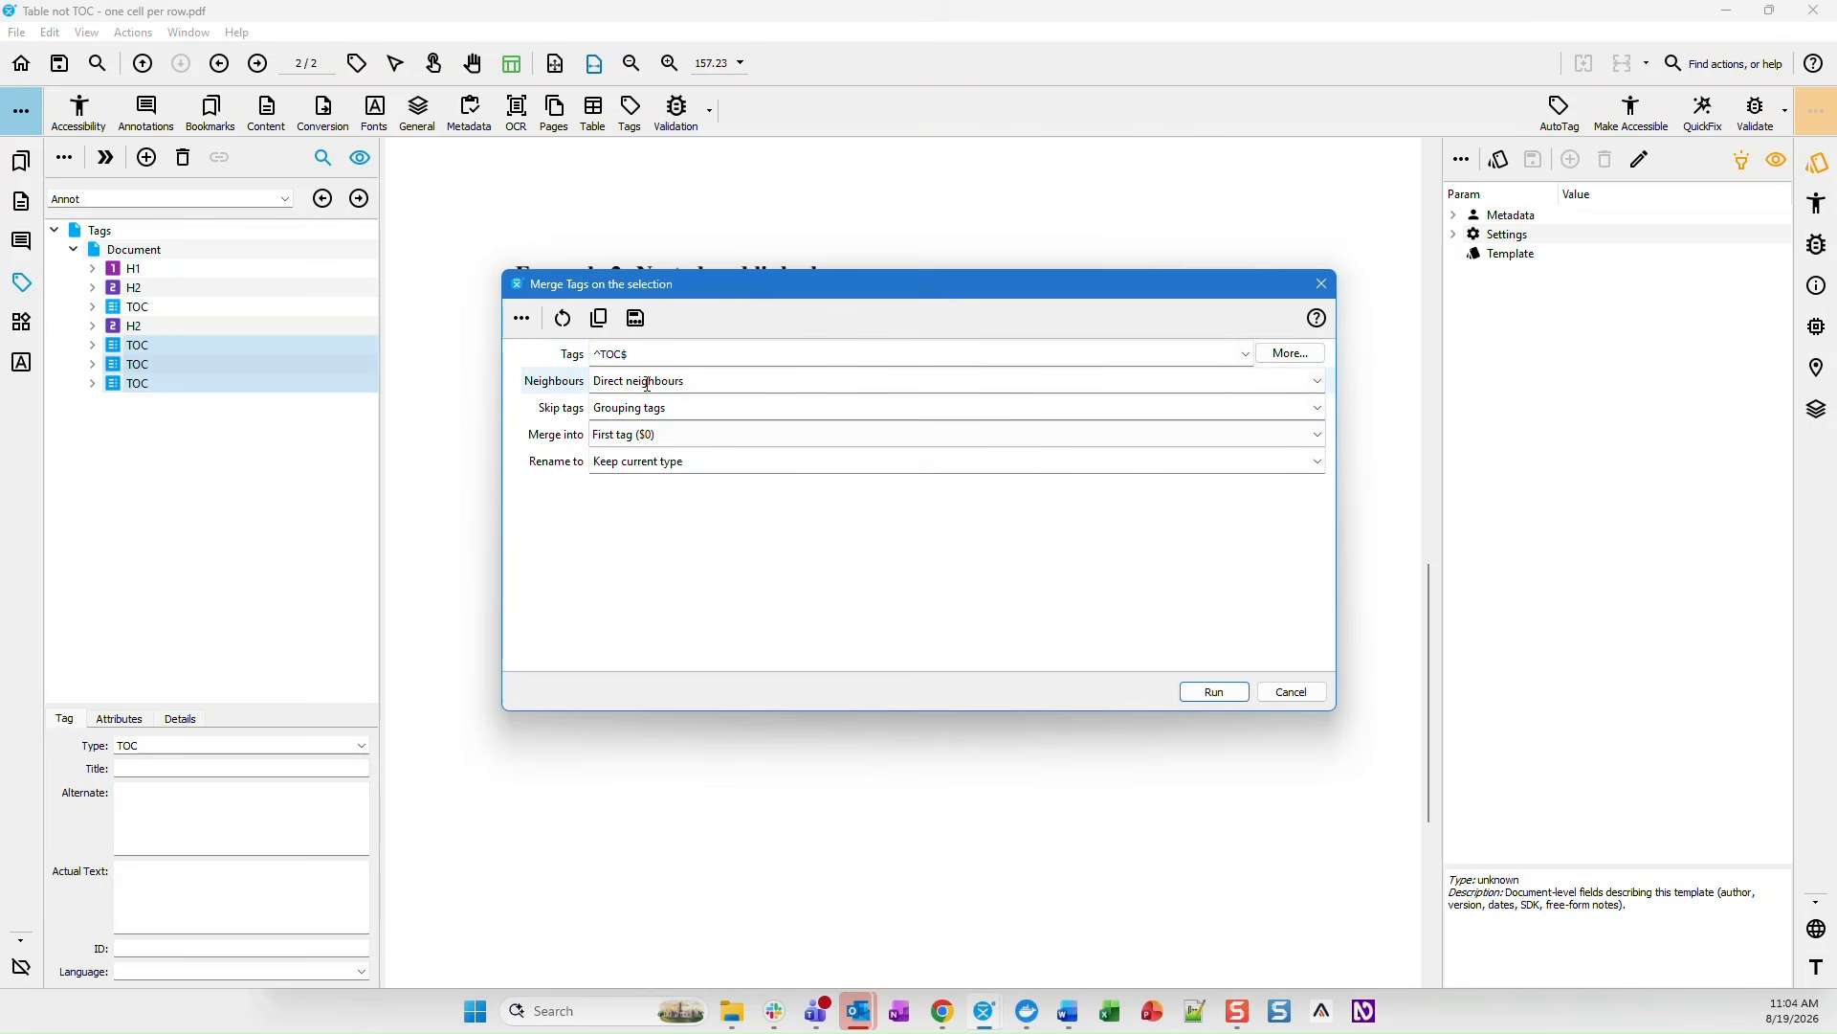
- Set the skipped tags to Wrappers only (NonStruct, Div) and run the merge without saving the modified action
mouse_move(711, 413)
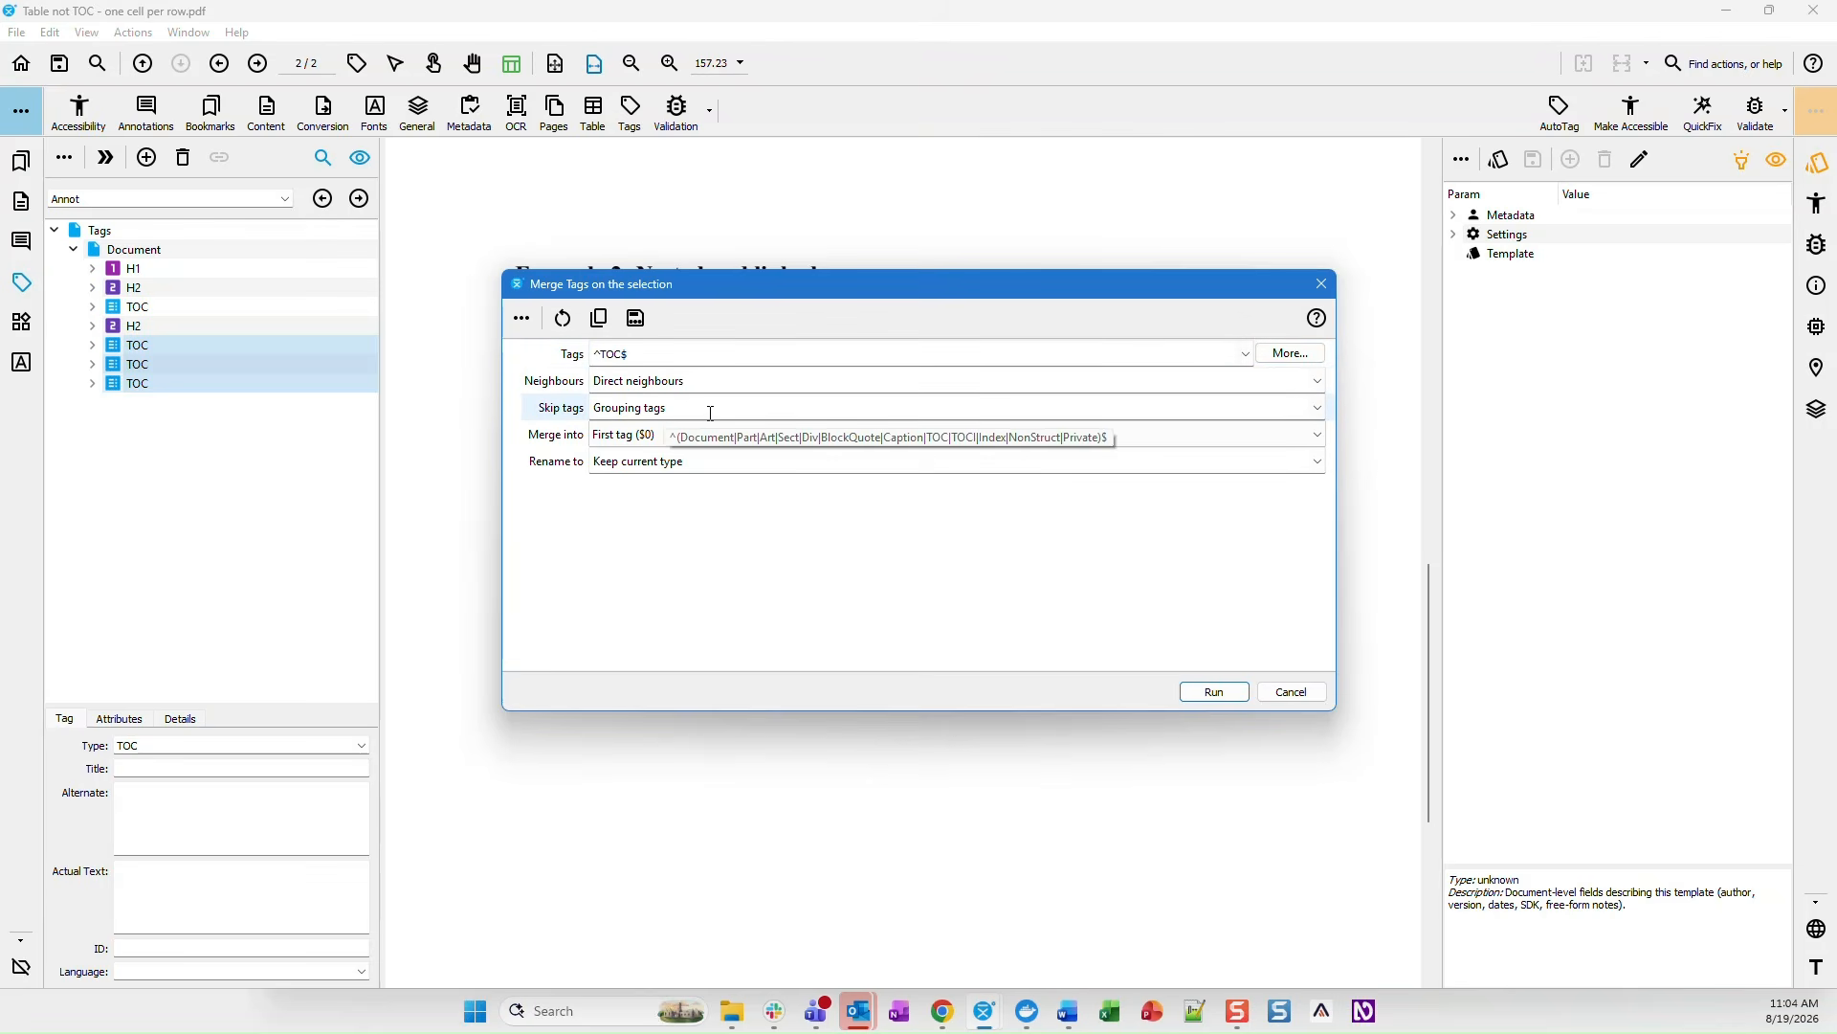
left_click(1318, 408)
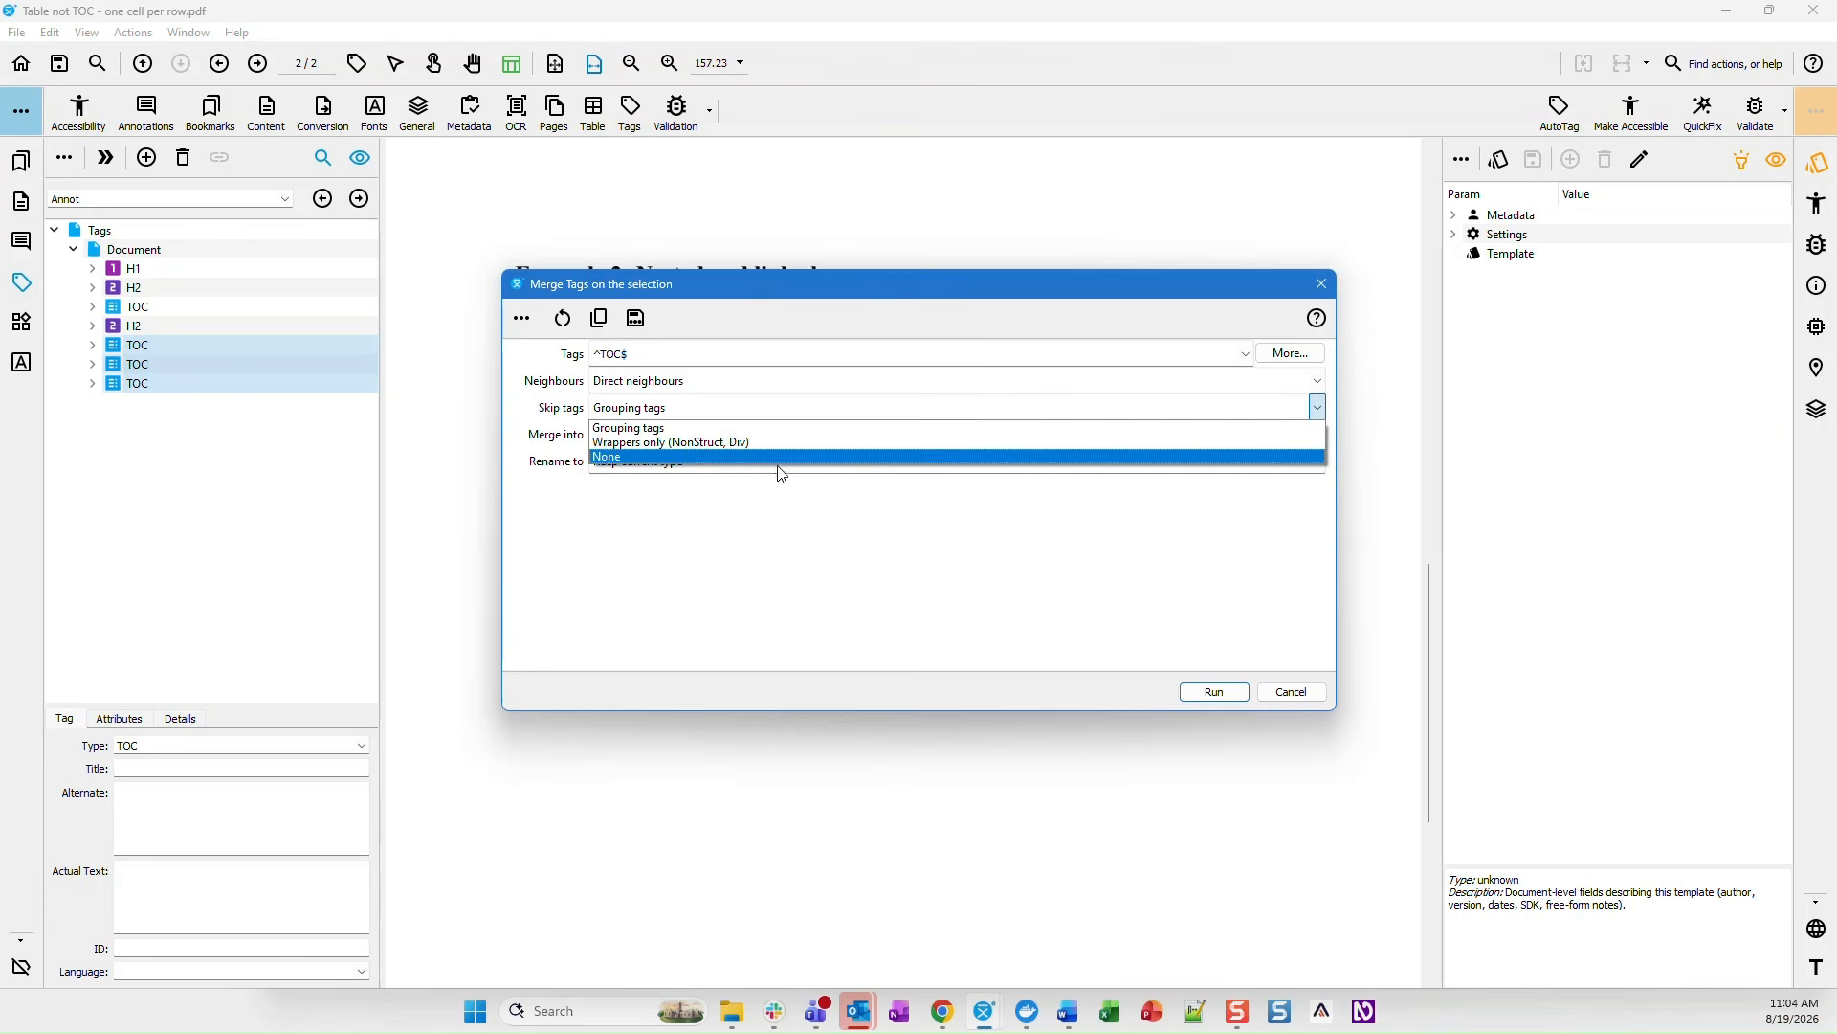
left_click(708, 442)
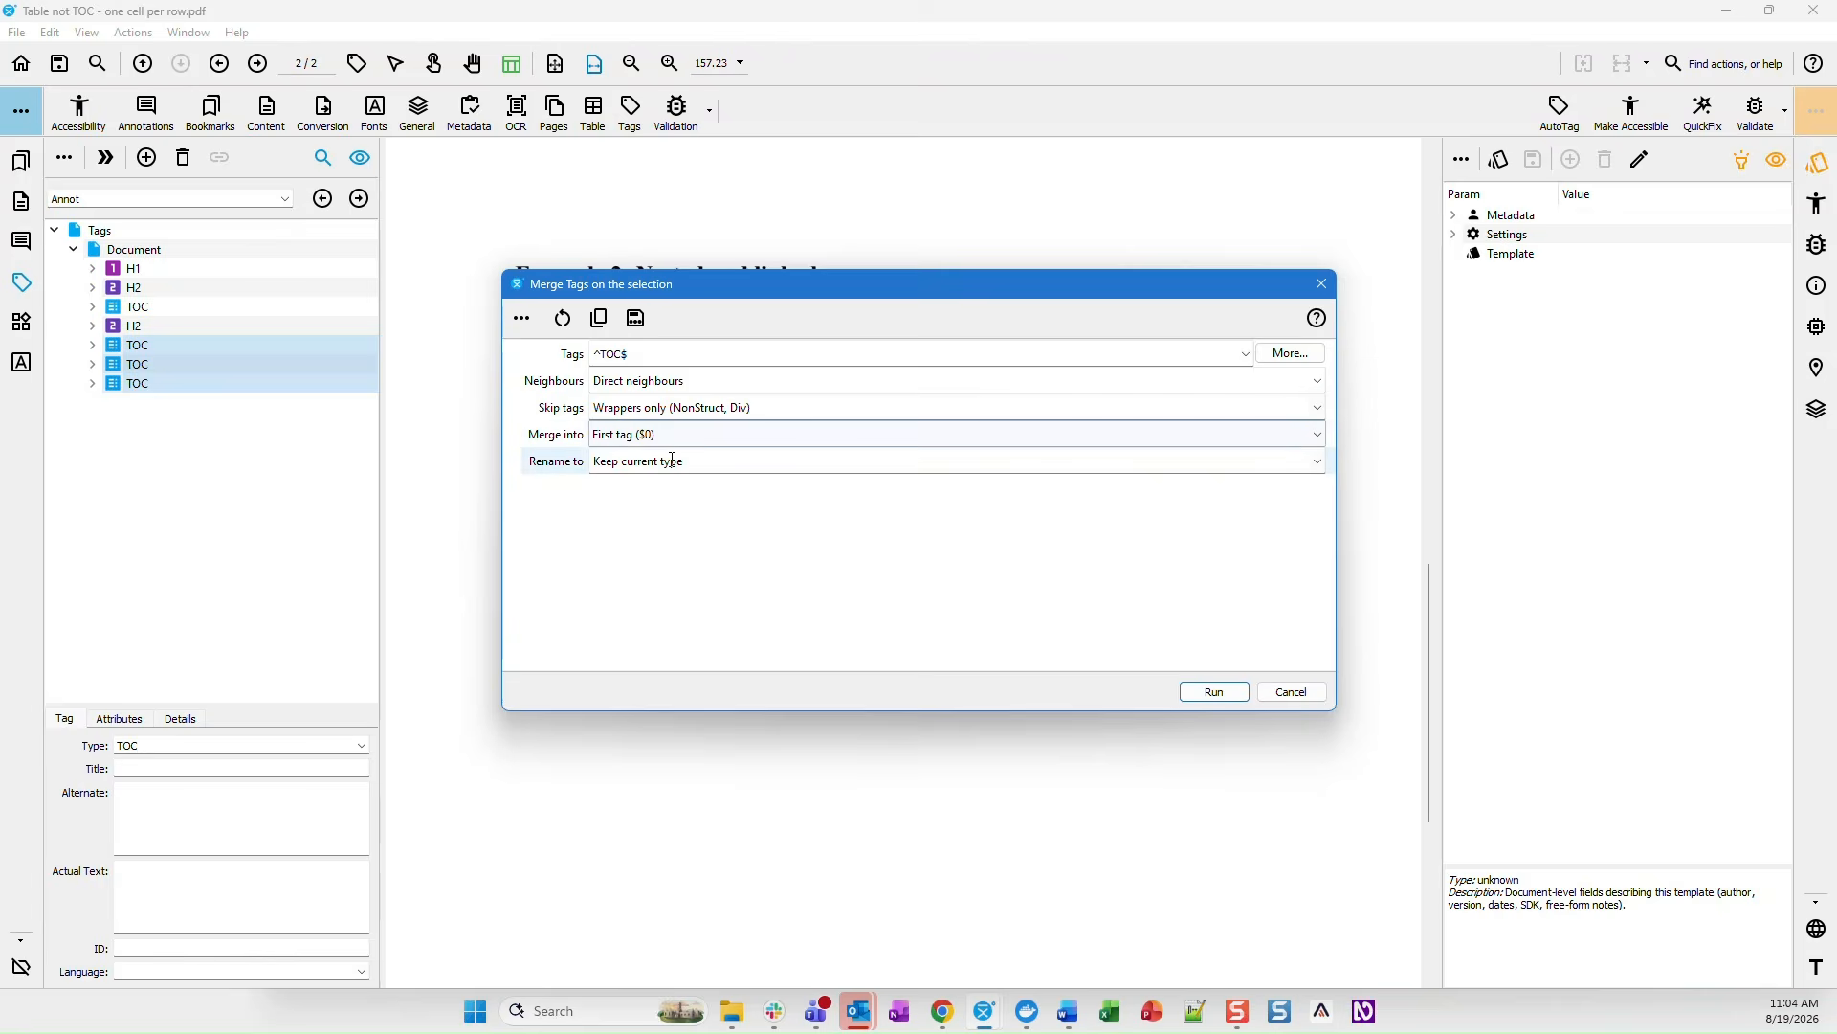
left_click(1216, 692)
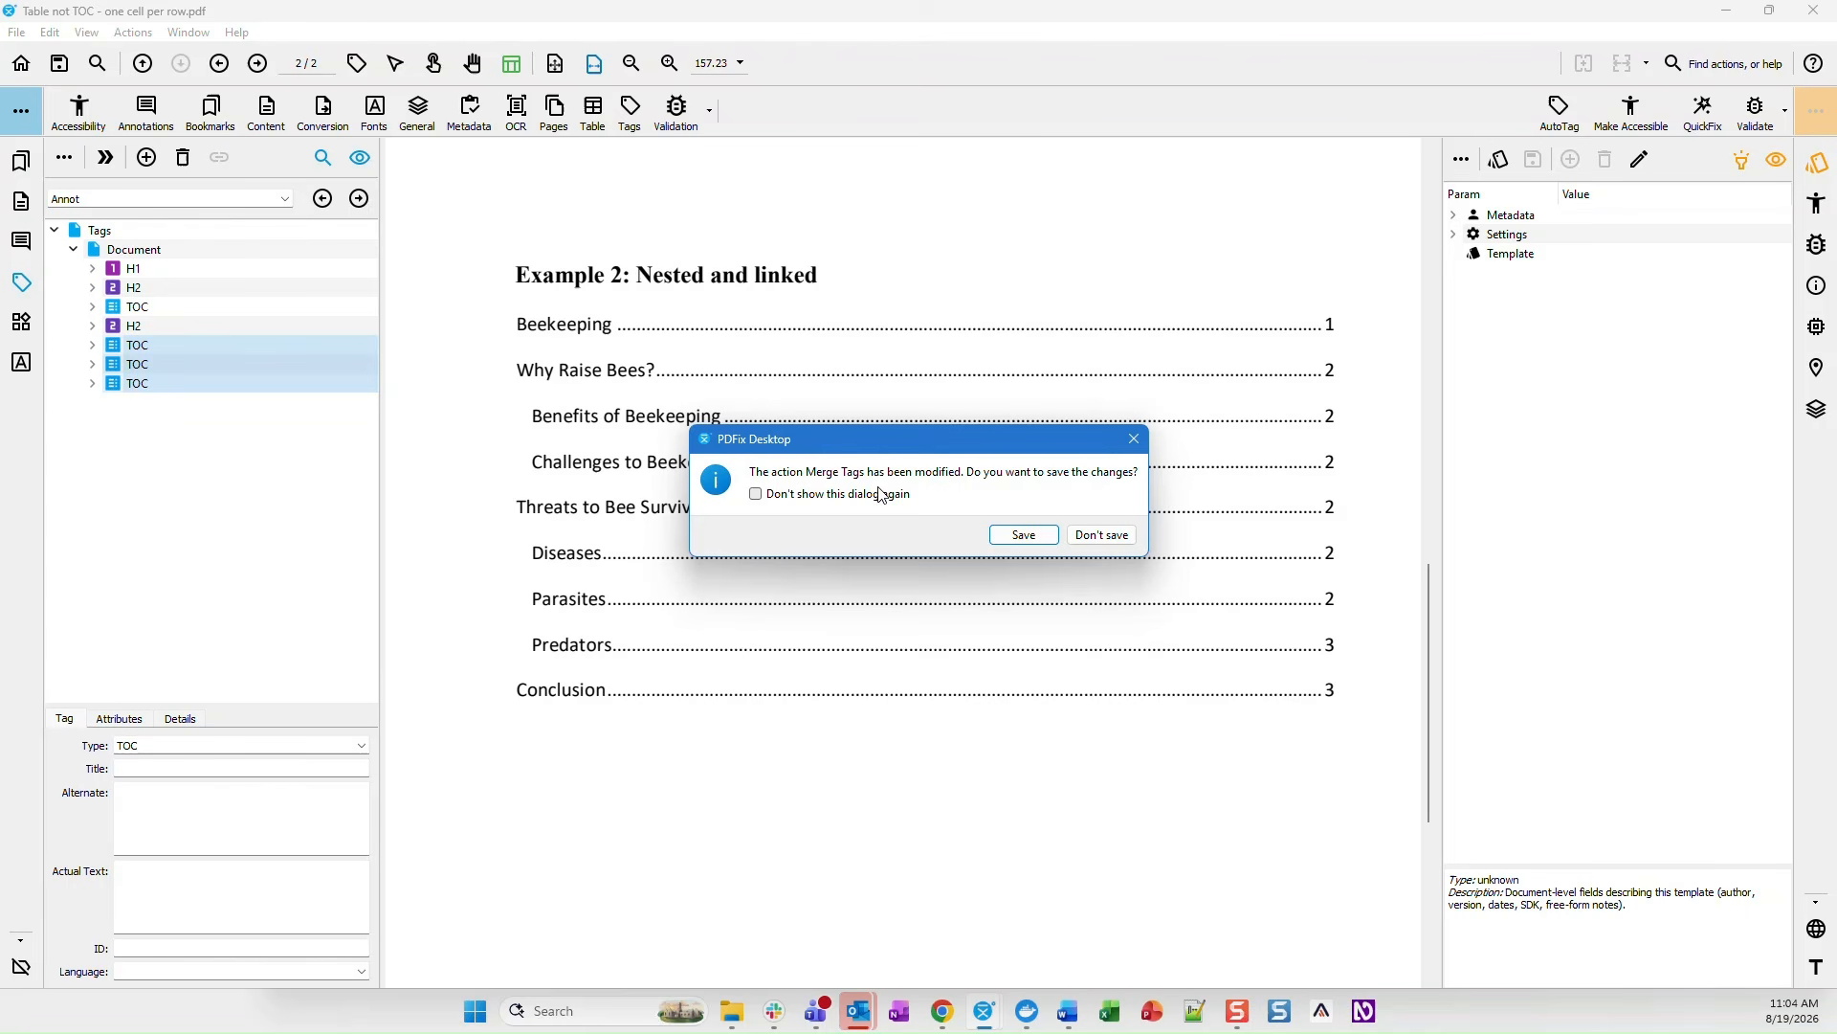
left_click(1102, 536)
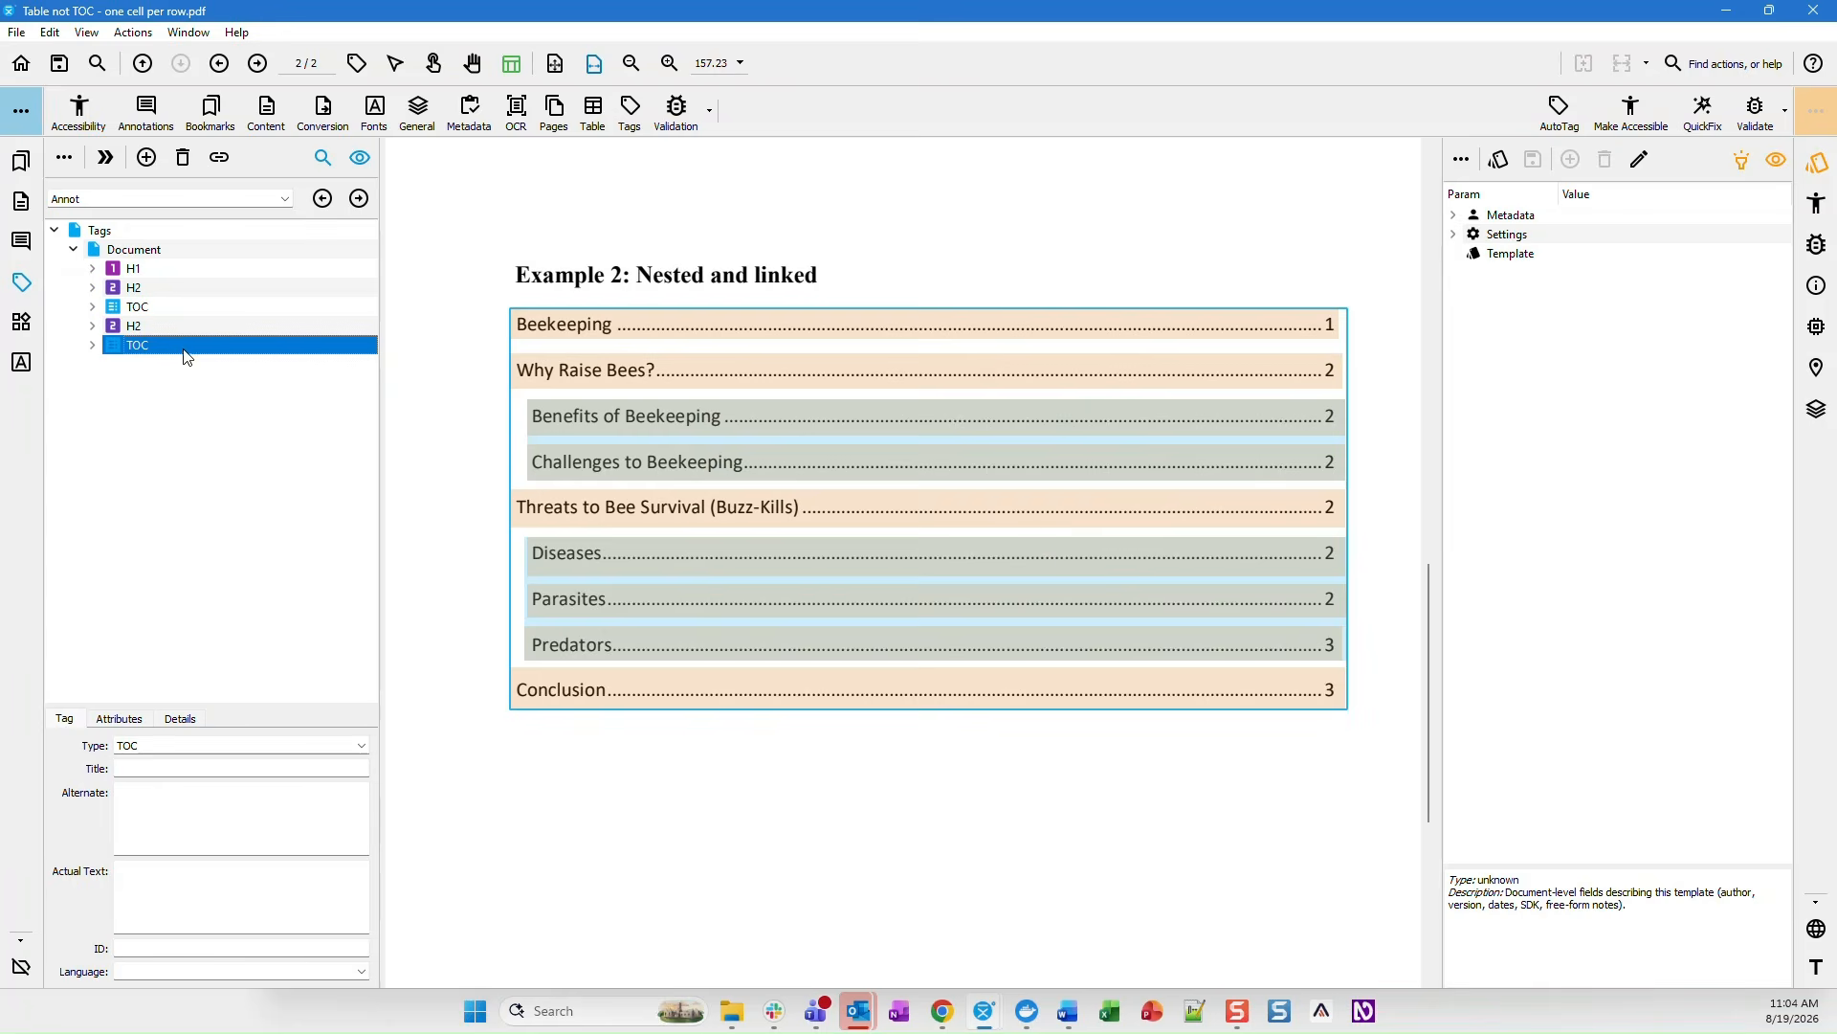
- Expand Example 2's merged TOC tag and check which entries its TOCI tags cover
key("Right")
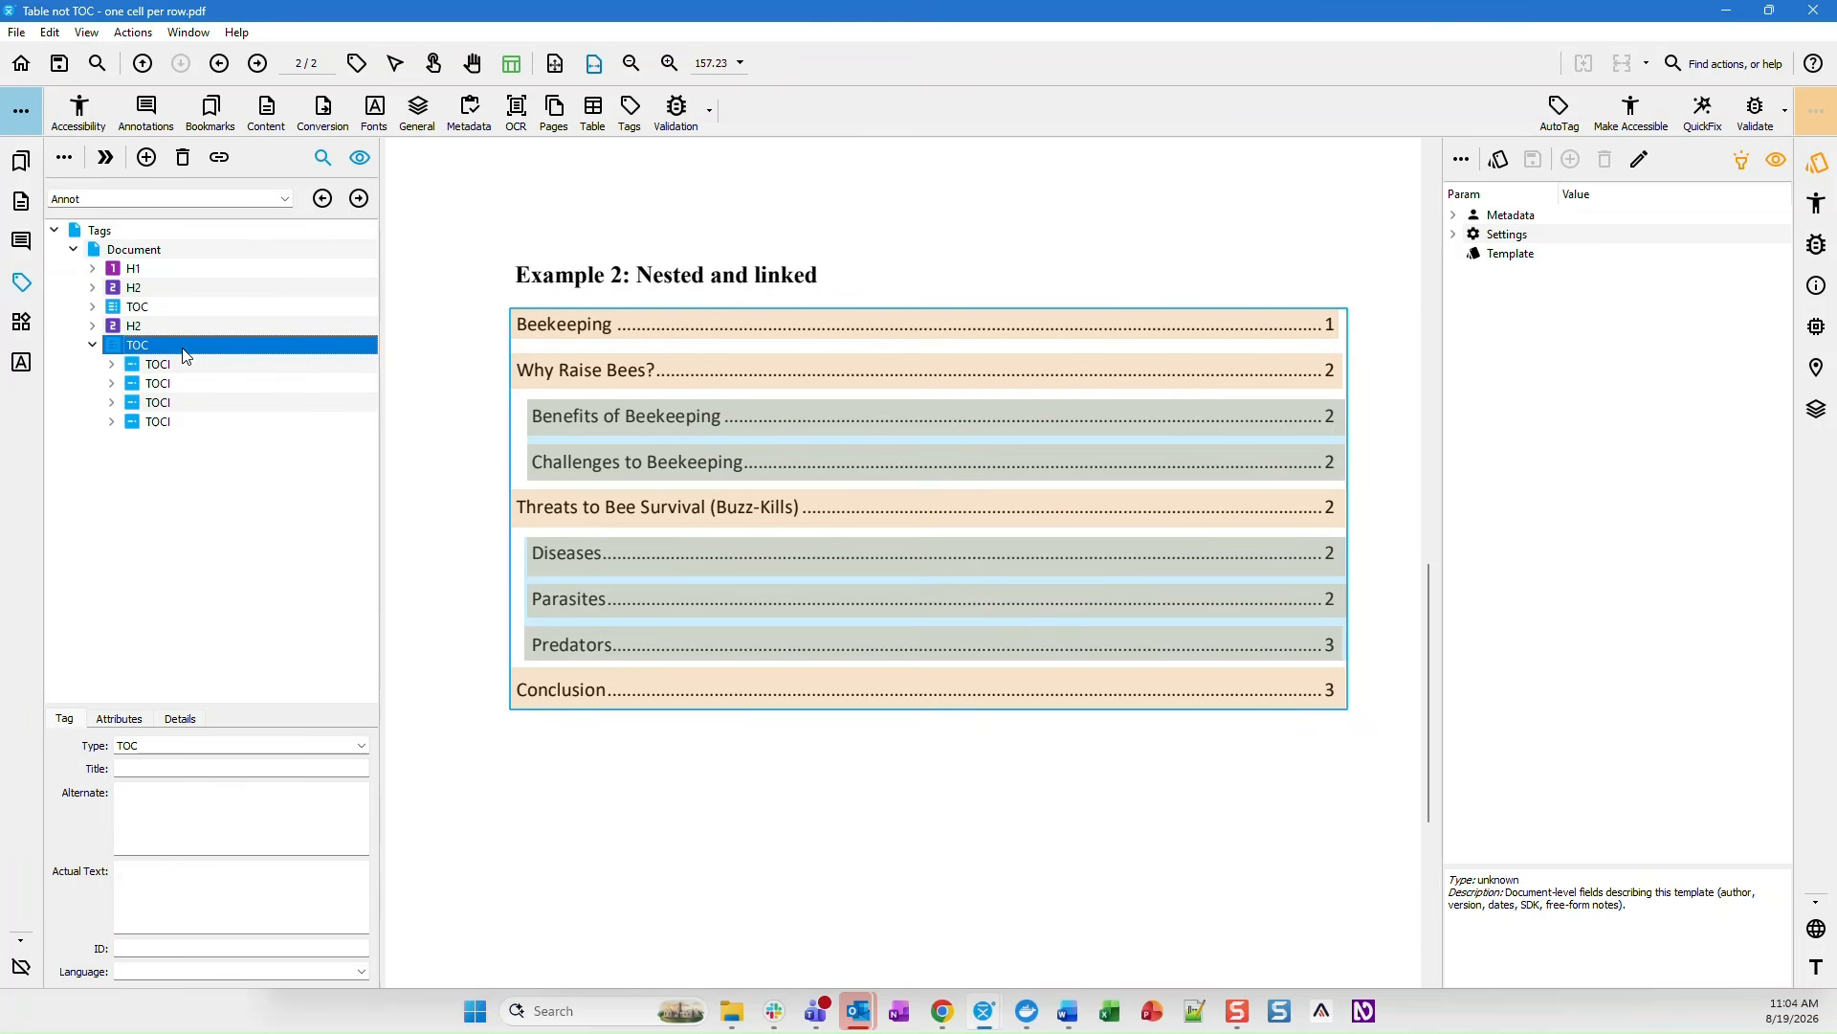
key("Down")
key("Down")
key("Down")
key("Down")
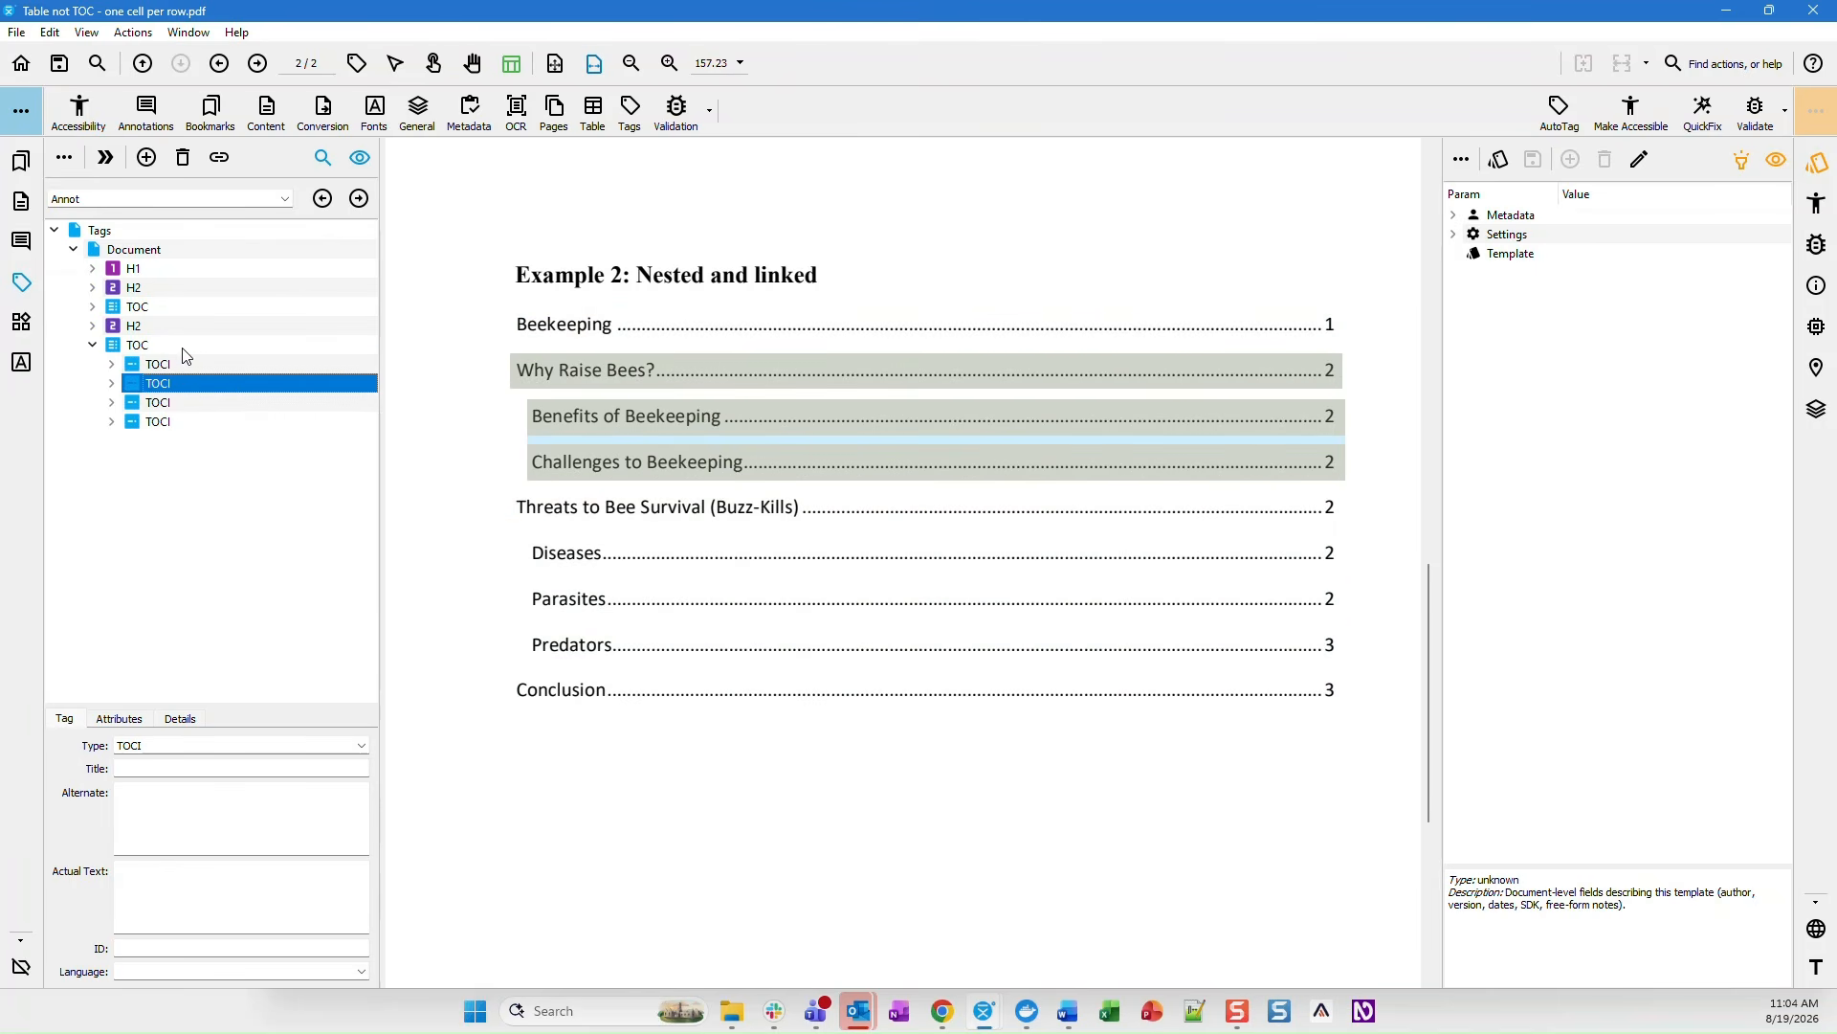
key("Up")
key("Up")
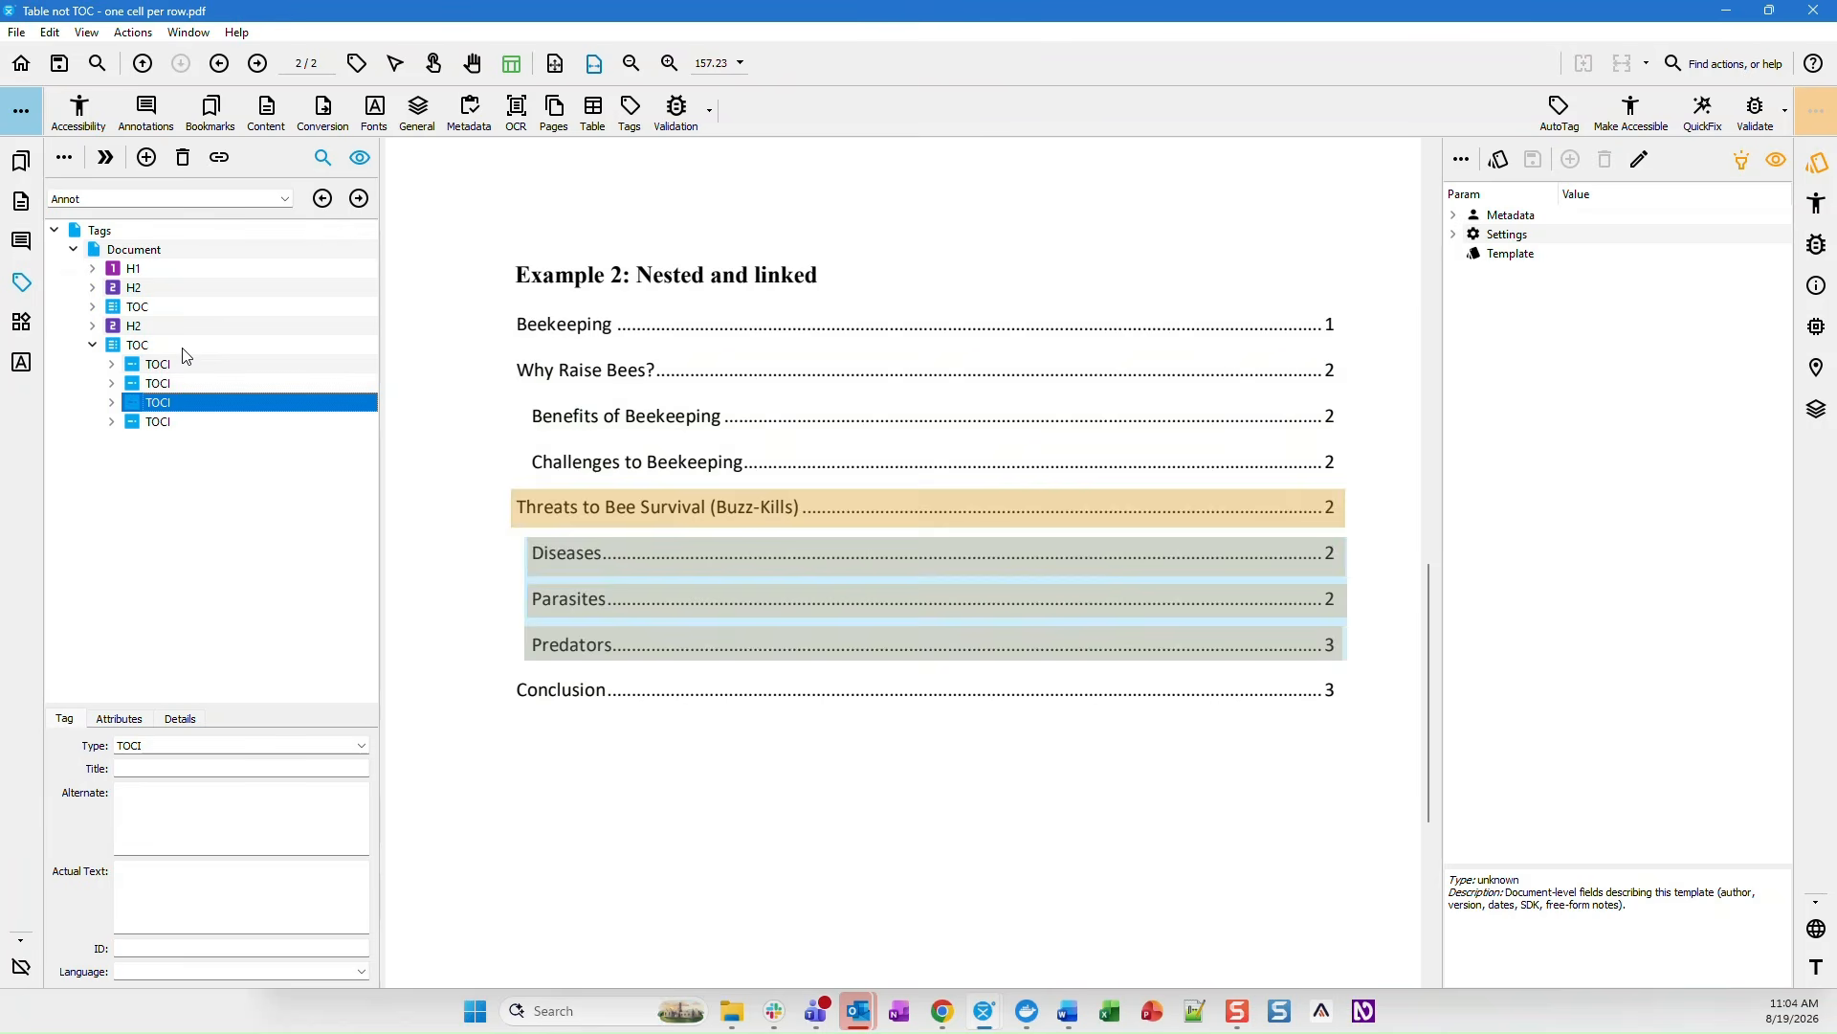
- Expand the Why Raise Bees? TOCI tag and its nested TOC, and examine the child TOCI tags
key("Right")
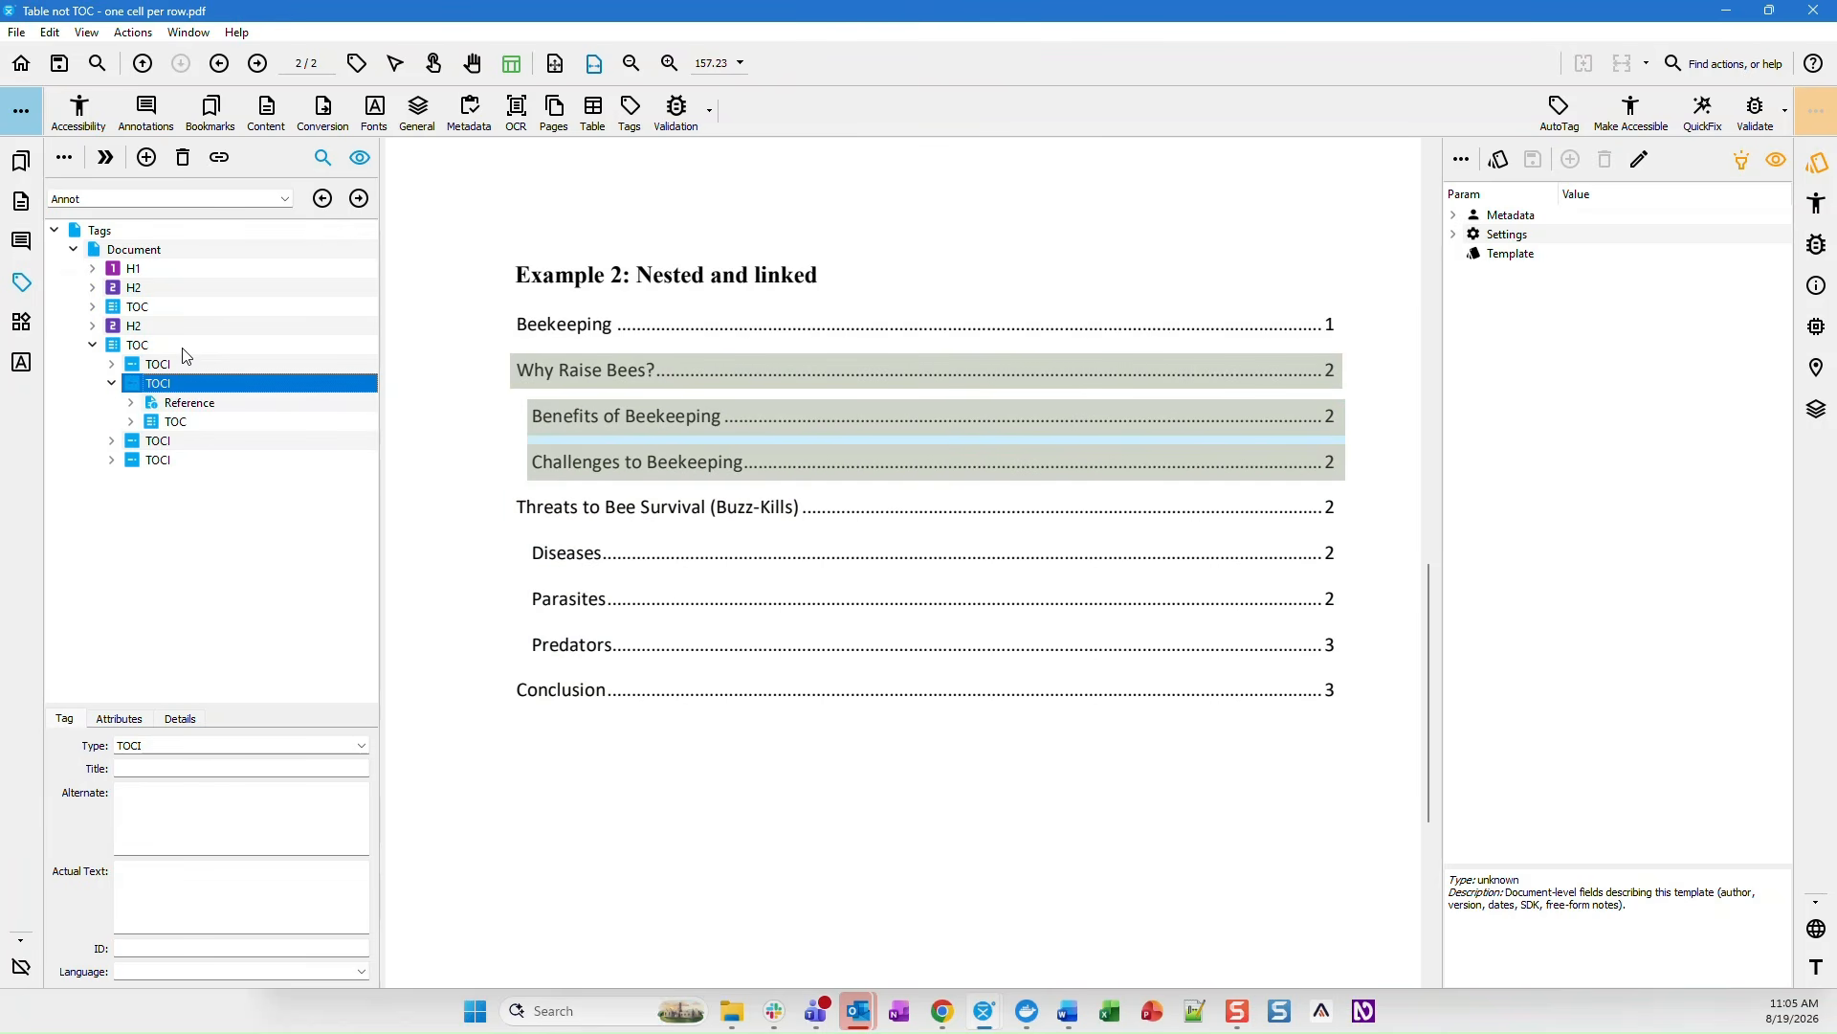
key("Down")
key("Down")
key("Right")
key("Down")
key("Up")
key("Down")
key("Down")
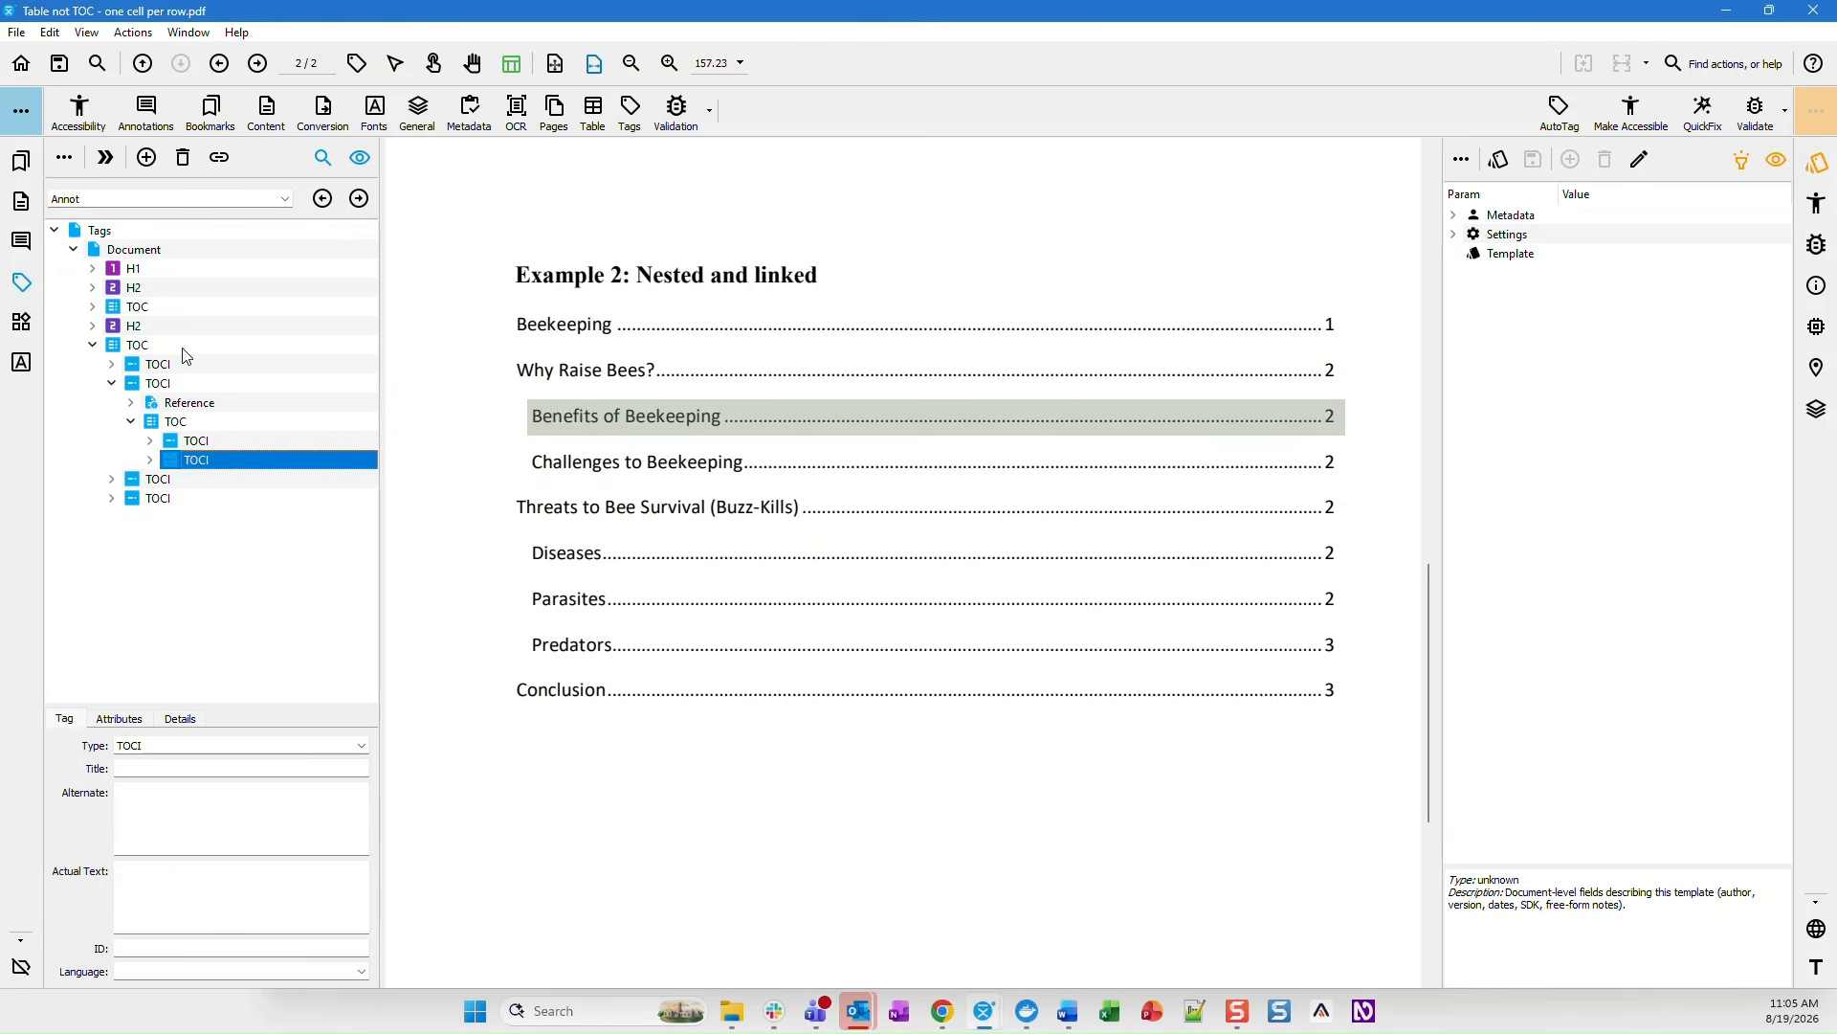
- Collapse the nested tags back to Example 2's top-level TOC tag
key("Left")
key("Left")
key("Left")
key("Left")
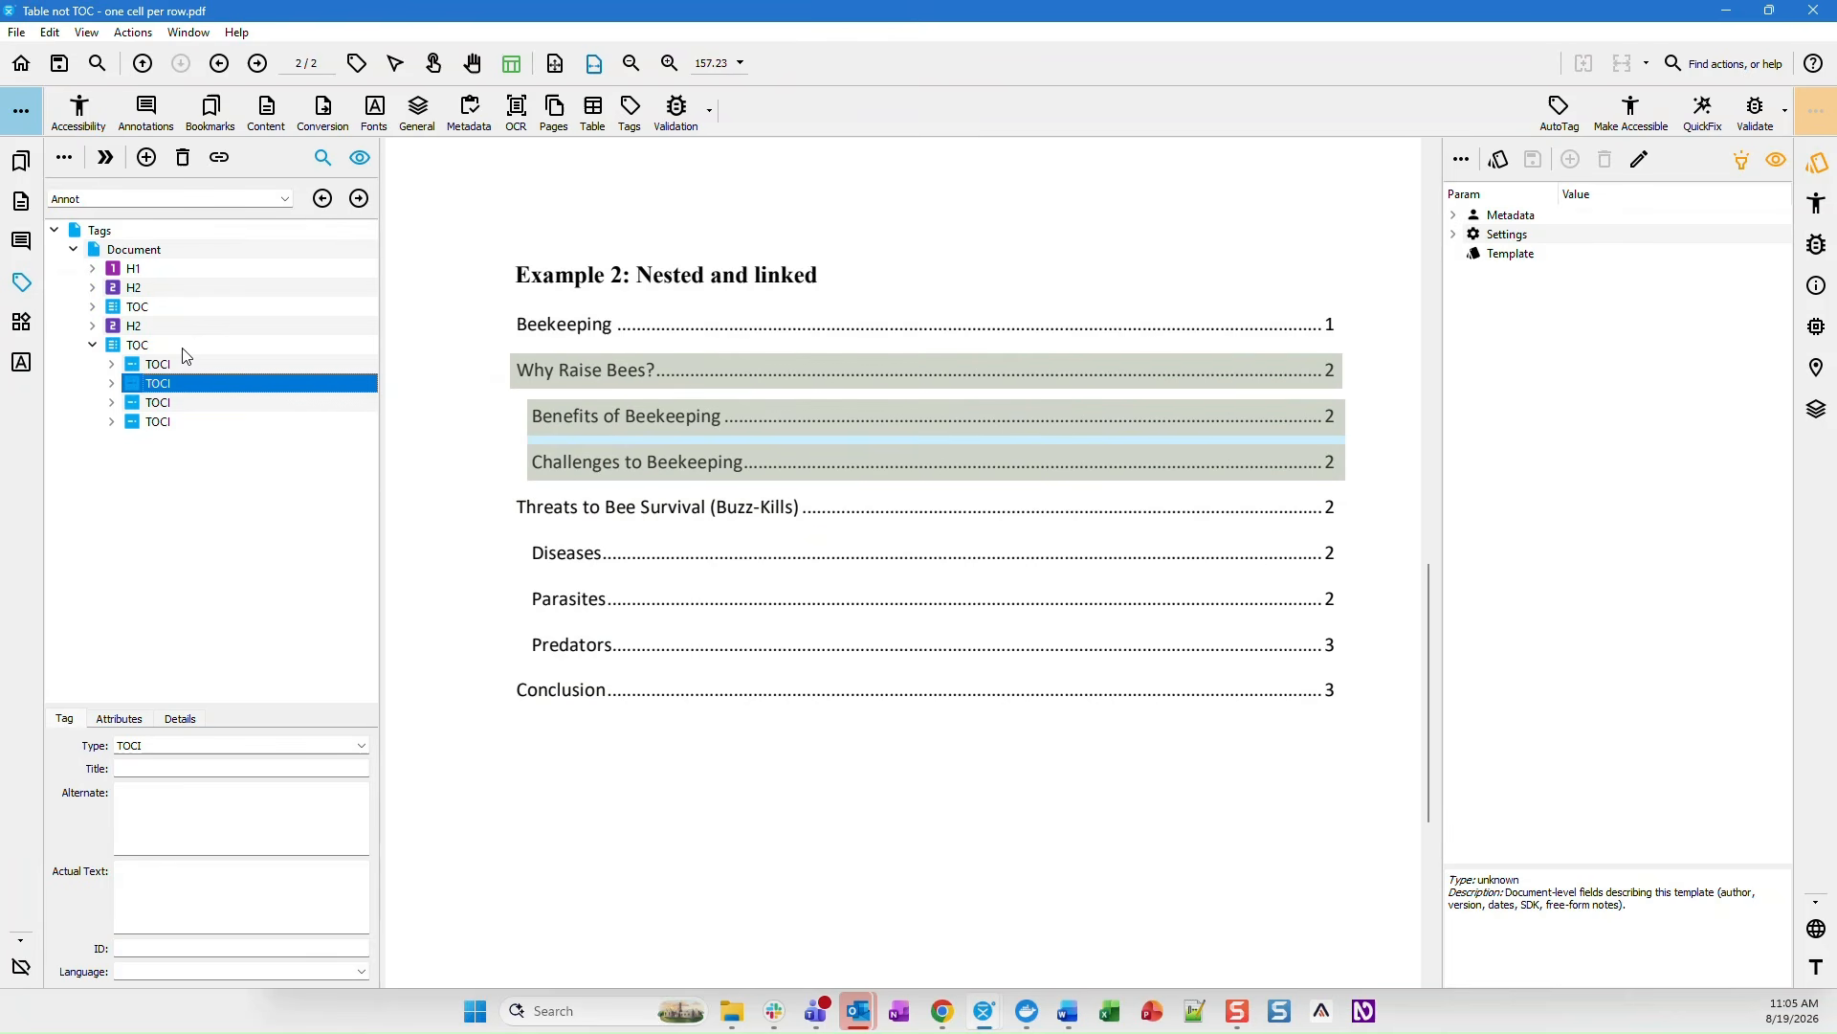
key("Left")
key("Left")
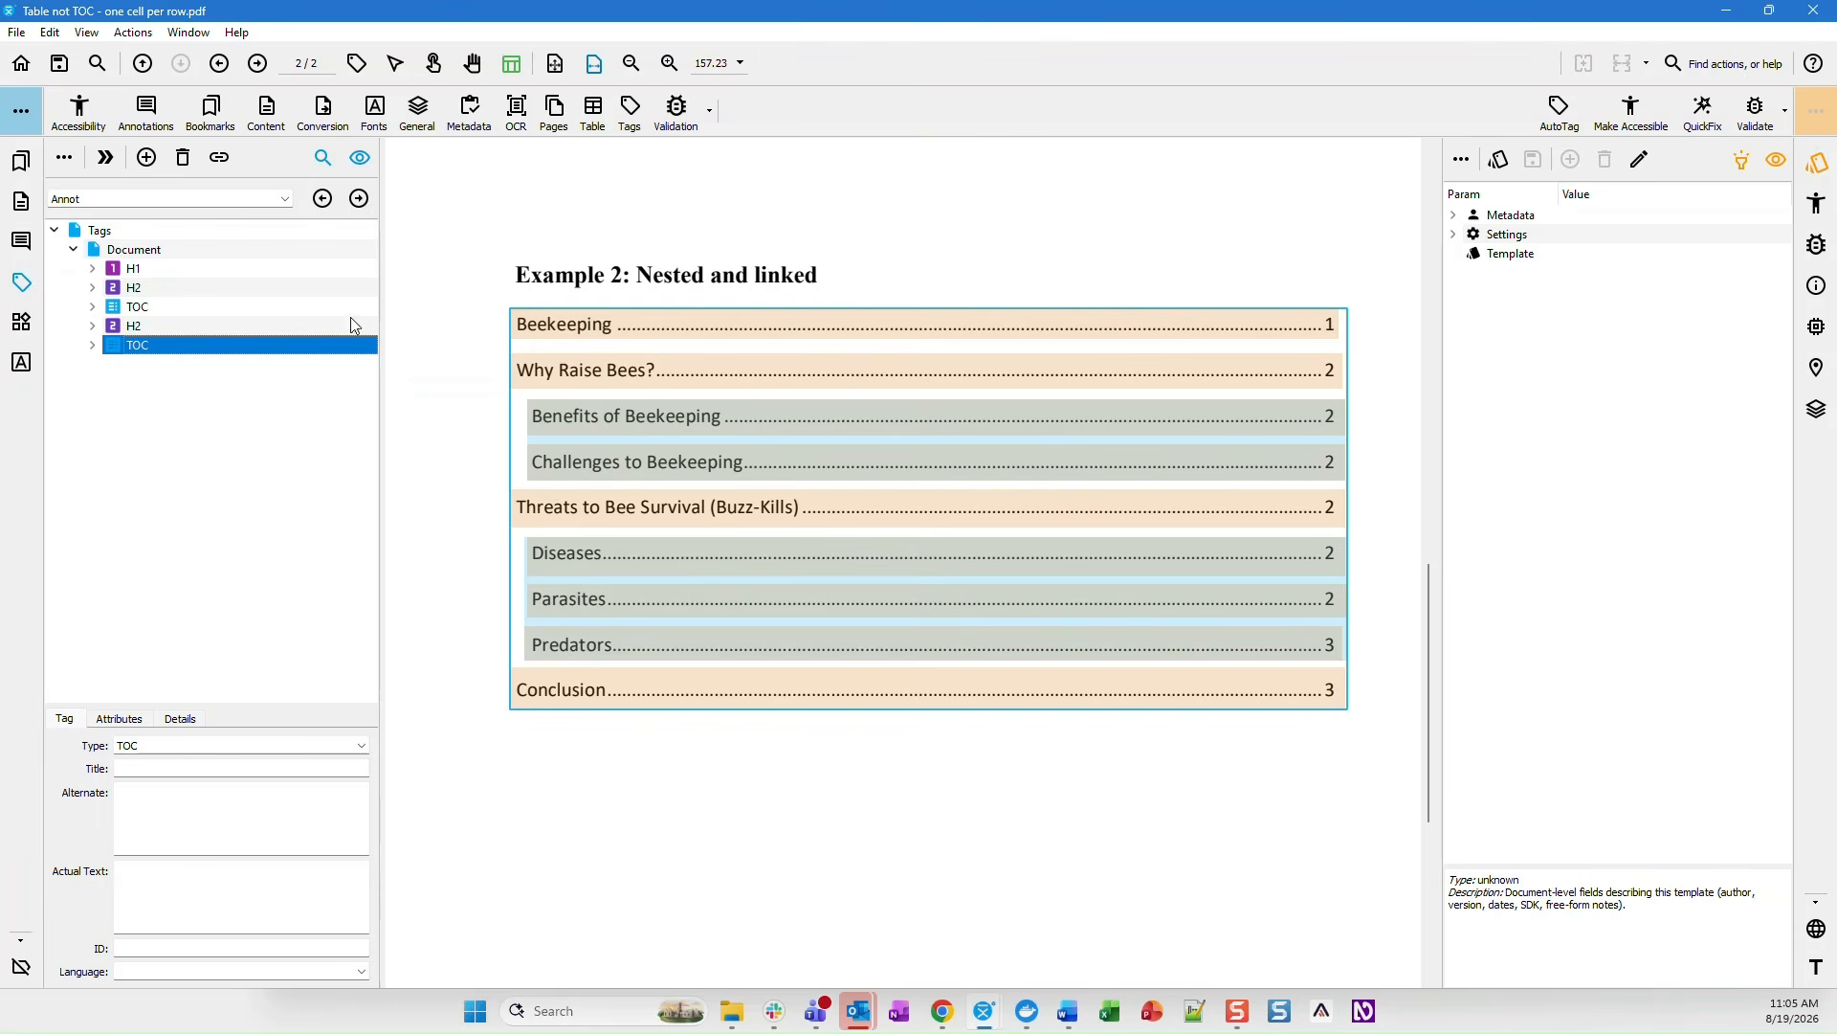
left_click(632, 113)
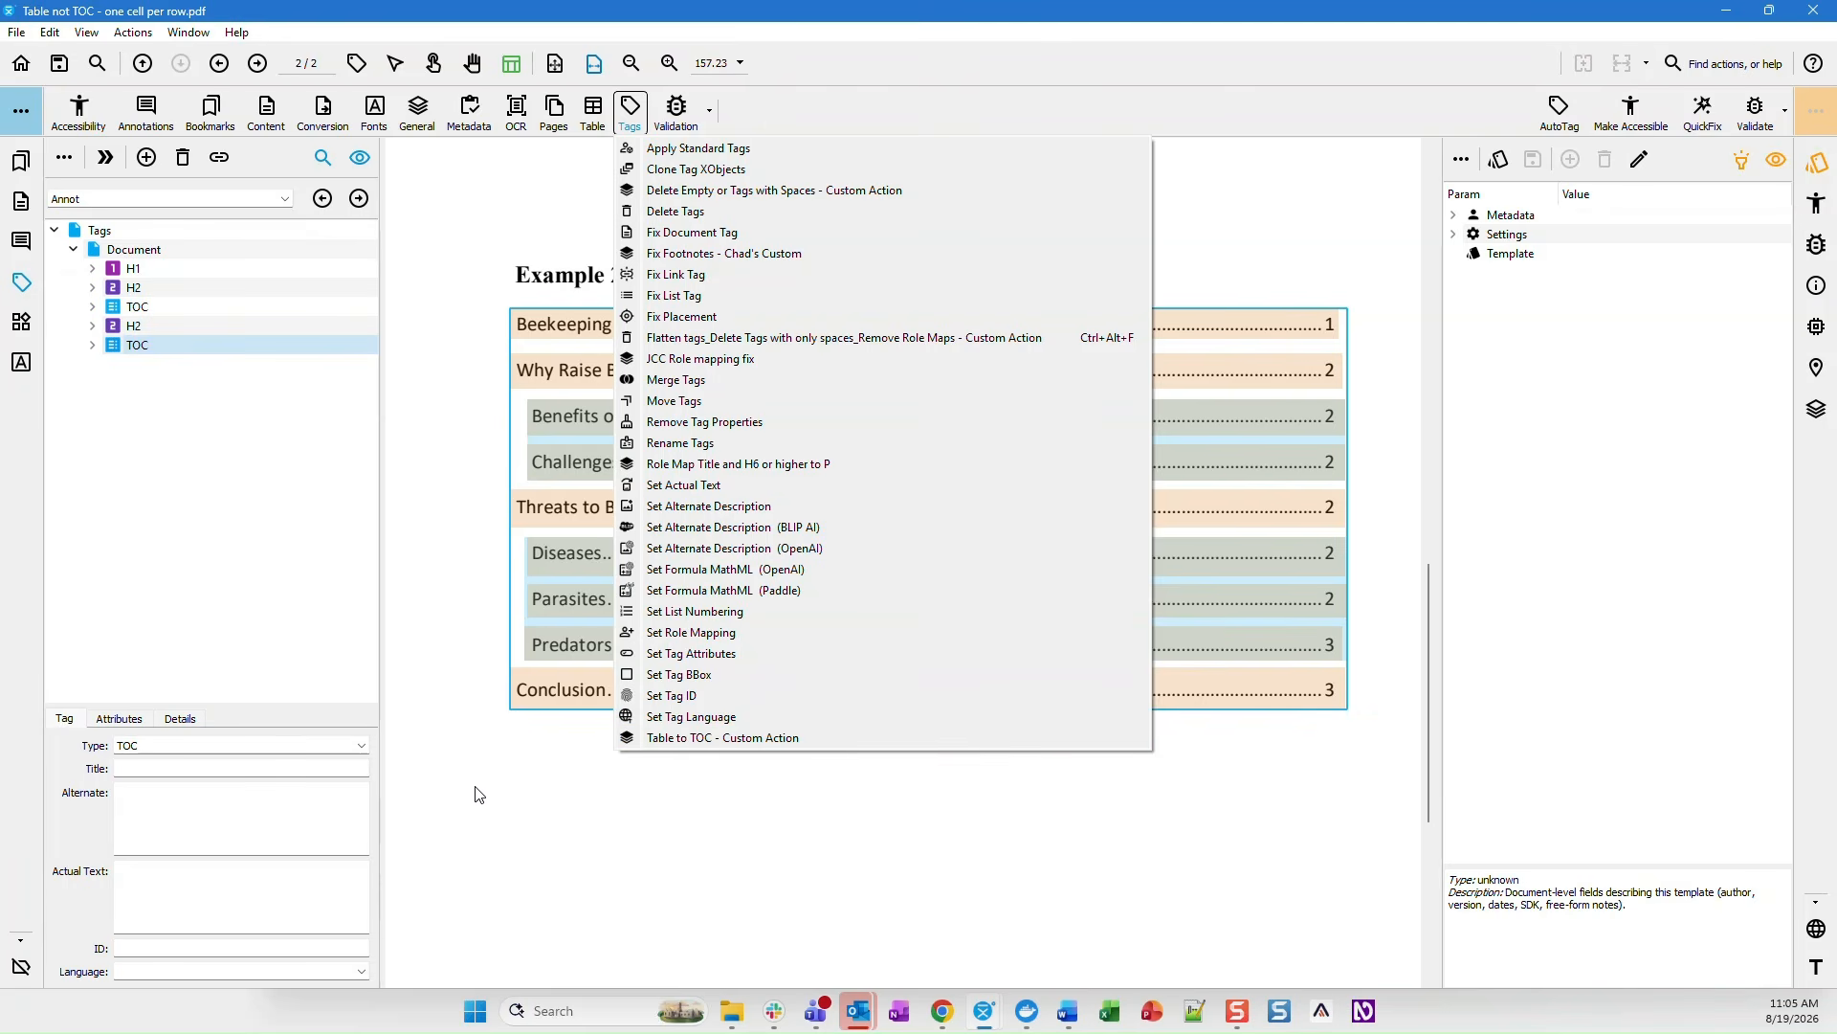
left_click(447, 740)
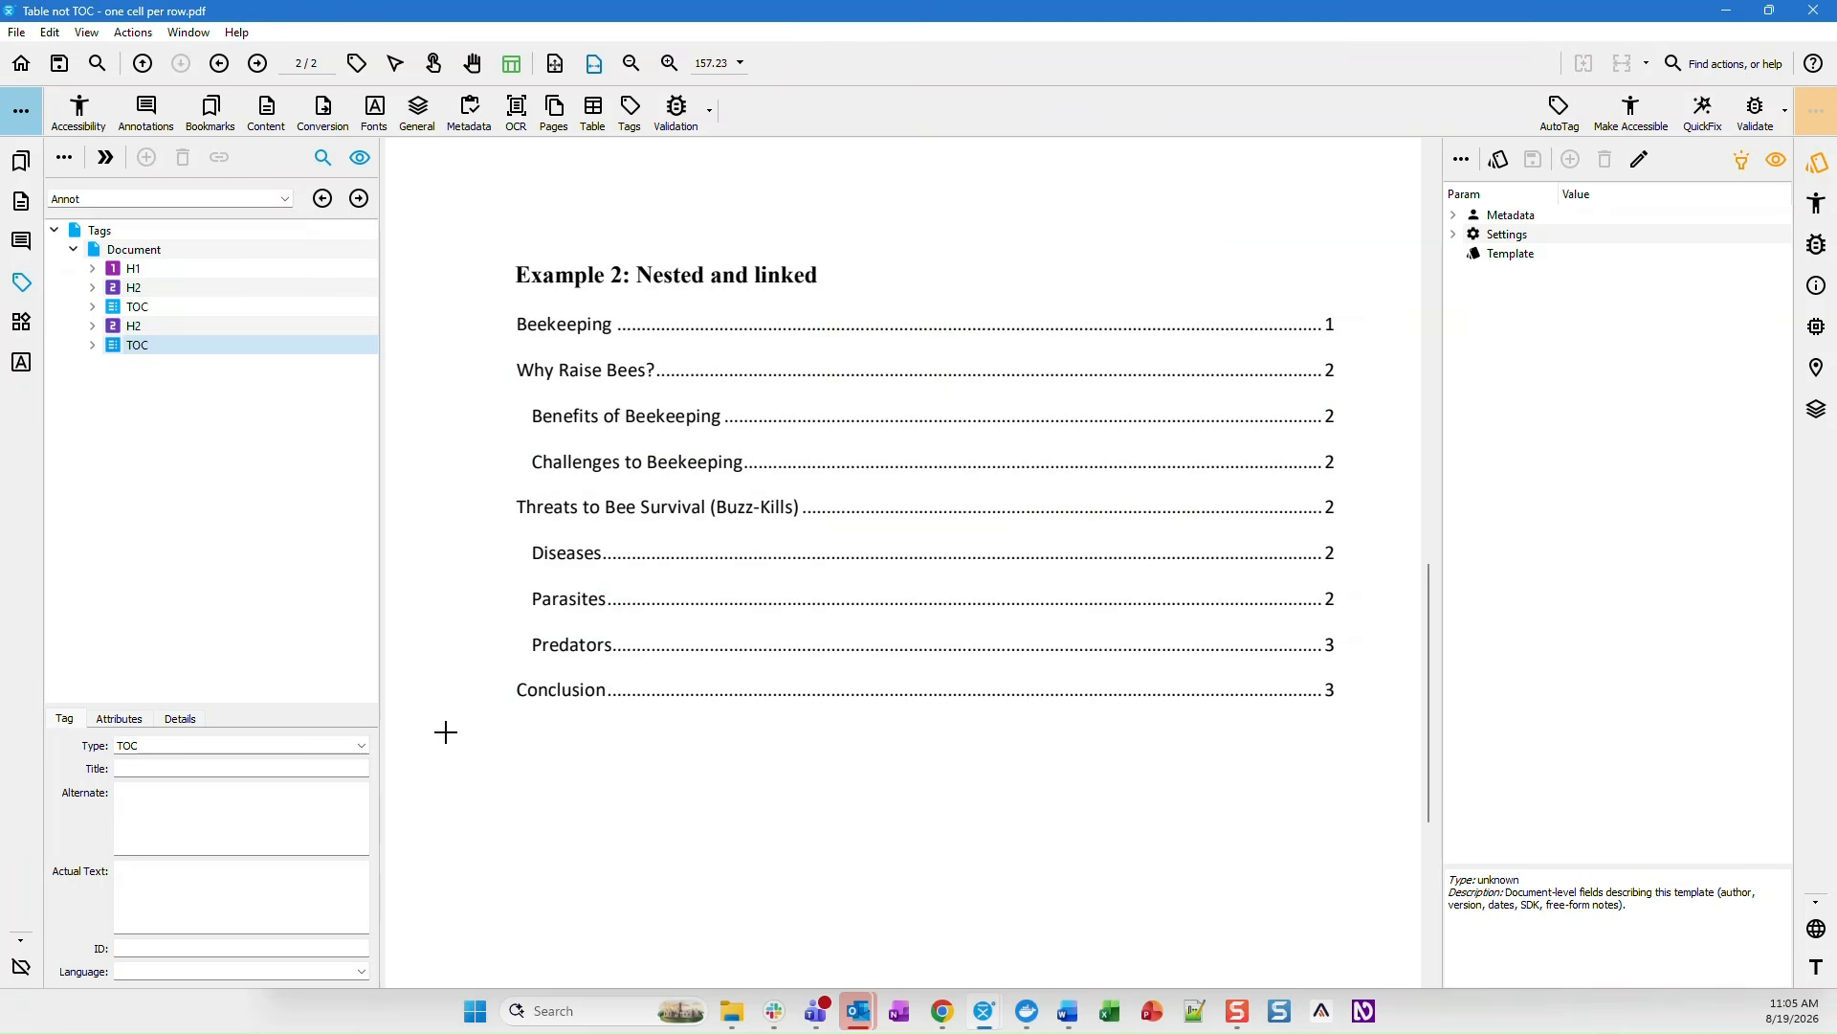